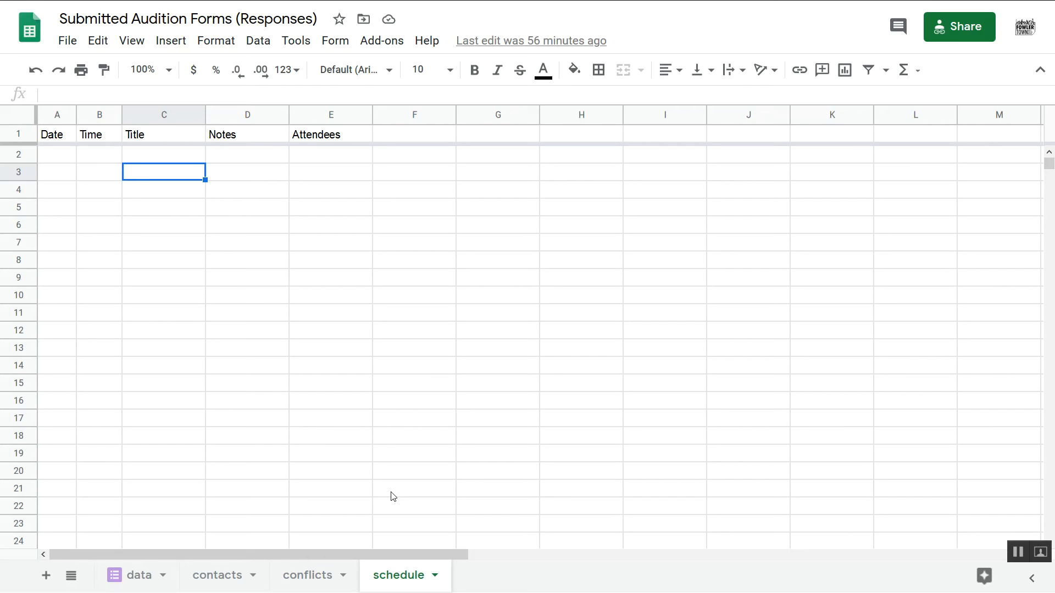
# Step: Look over the conflicts, data and contacts sheets to see how the submitted audition responses are organized
pyautogui.click(299, 583)
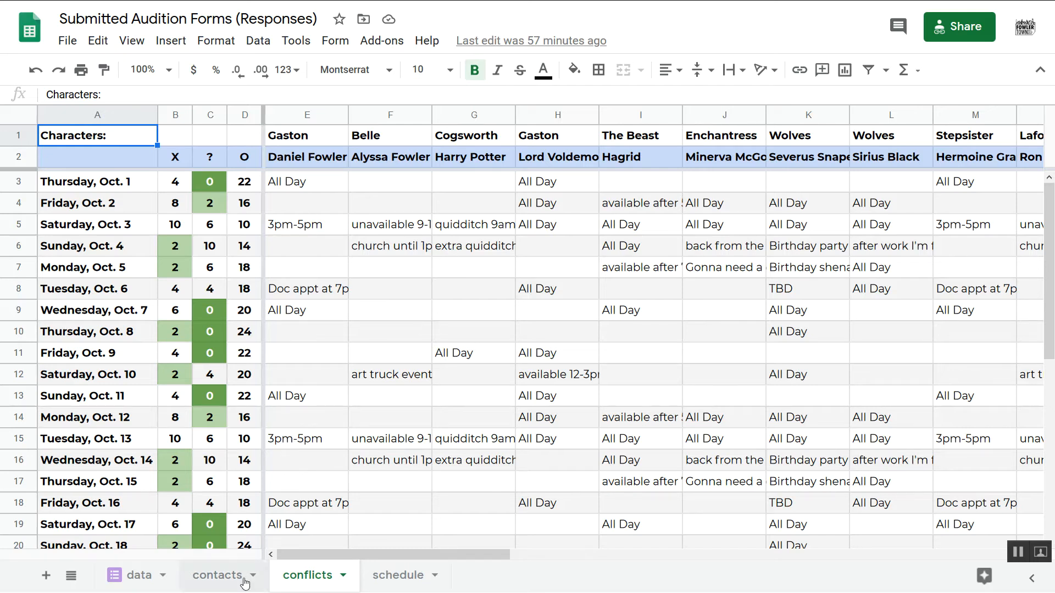
pyautogui.click(133, 580)
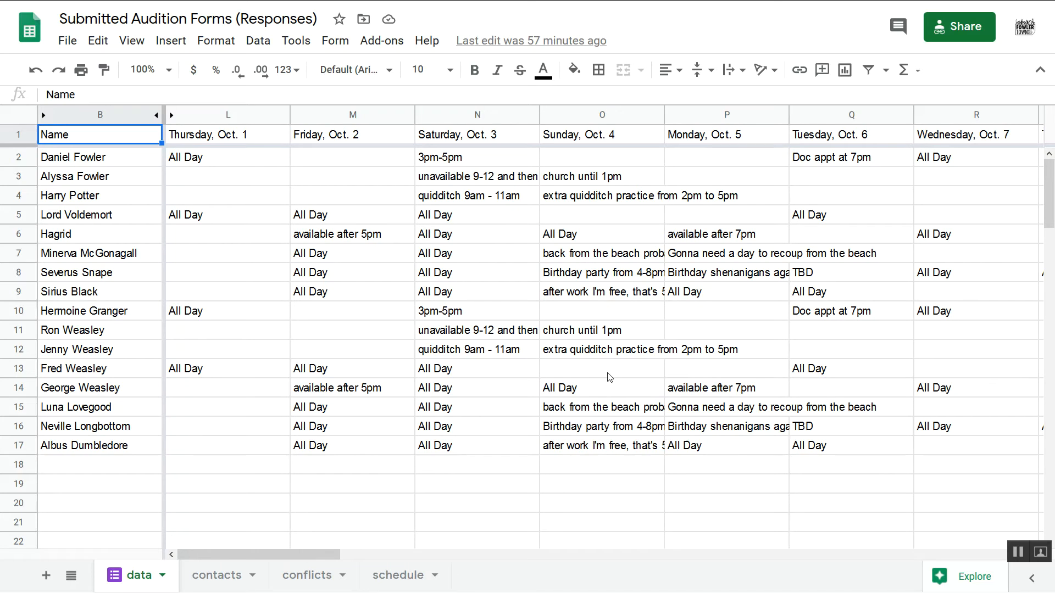
pyautogui.click(217, 577)
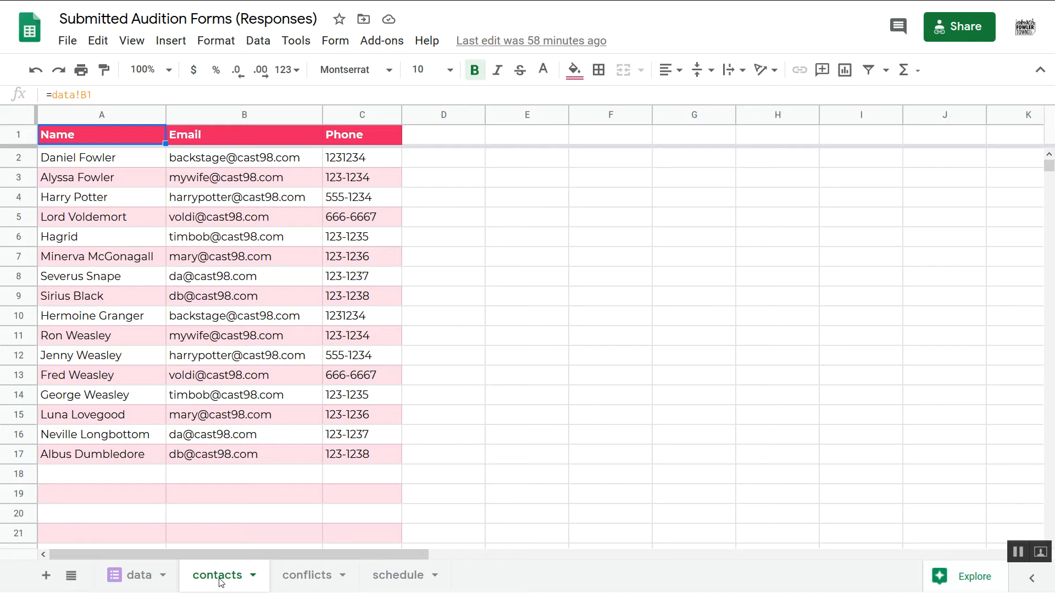
# Step: Examine the date formula and the X, ? and O count formulas in the first rows of the conflicts sheet
pyautogui.click(306, 577)
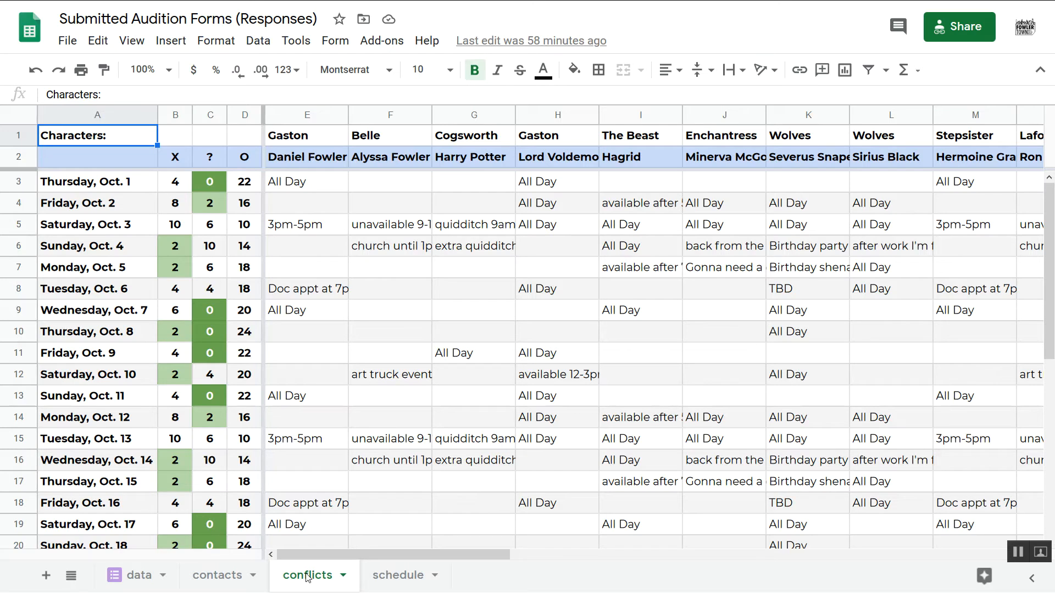
pyautogui.click(99, 192)
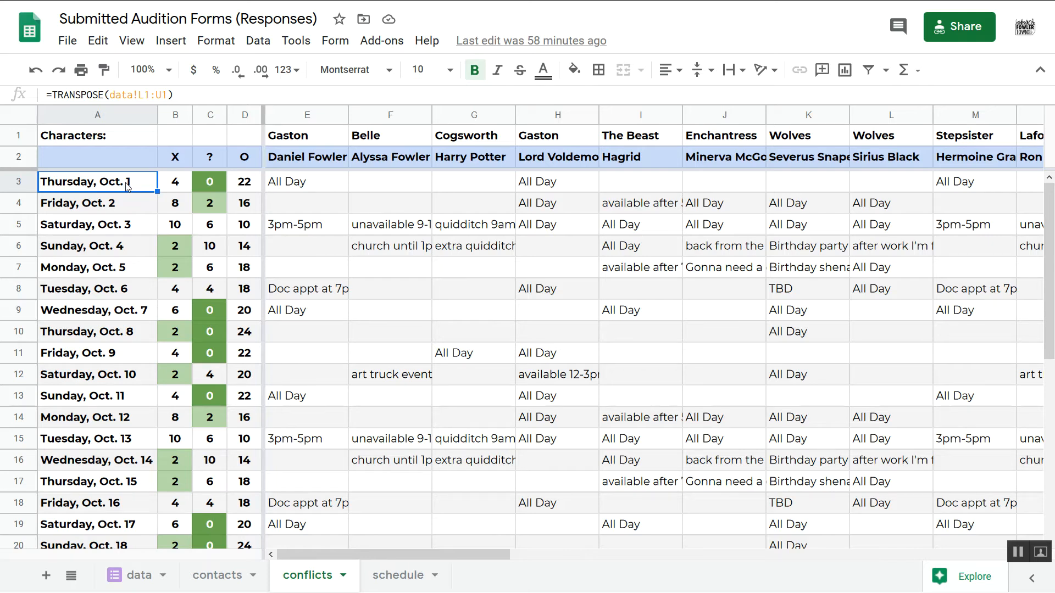
pyautogui.click(178, 185)
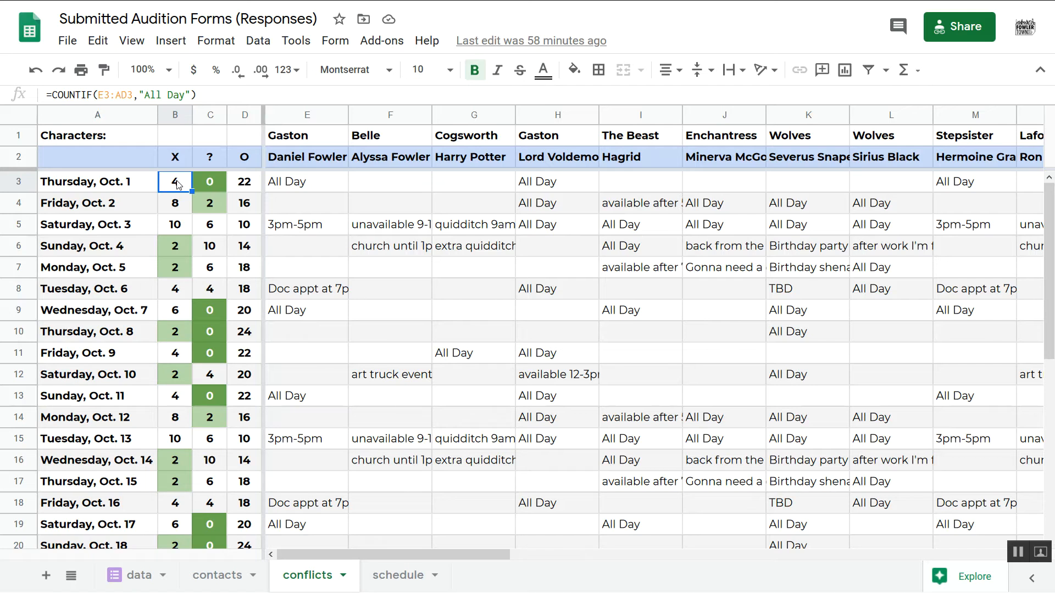
pyautogui.press('BackSpace')
pyautogui.write('0')
pyautogui.press('Escape')
pyautogui.press('Right')
pyautogui.press('Right')
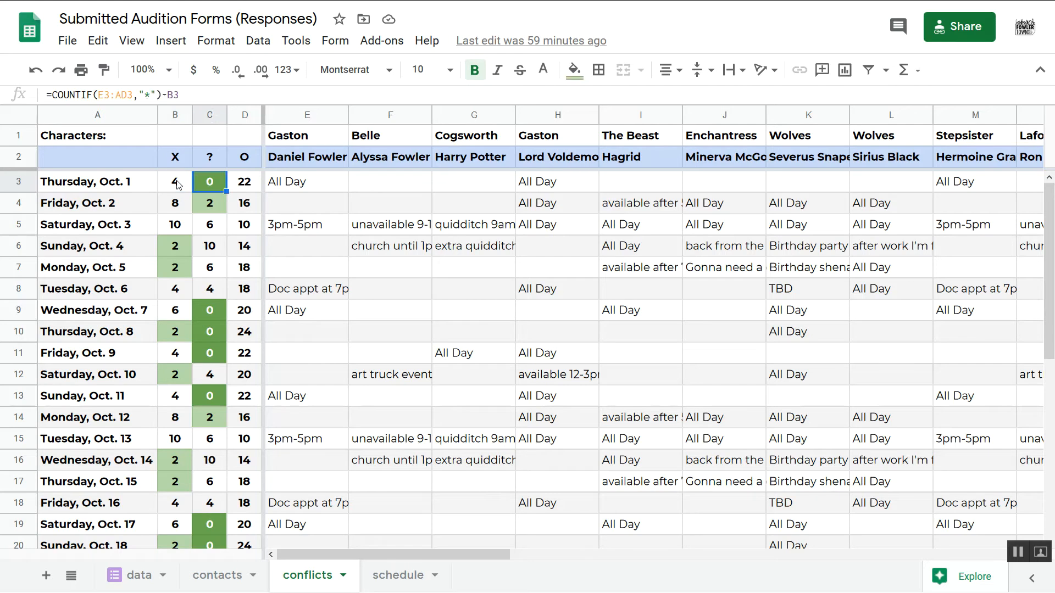
pyautogui.press('Left')
pyautogui.press('Down')
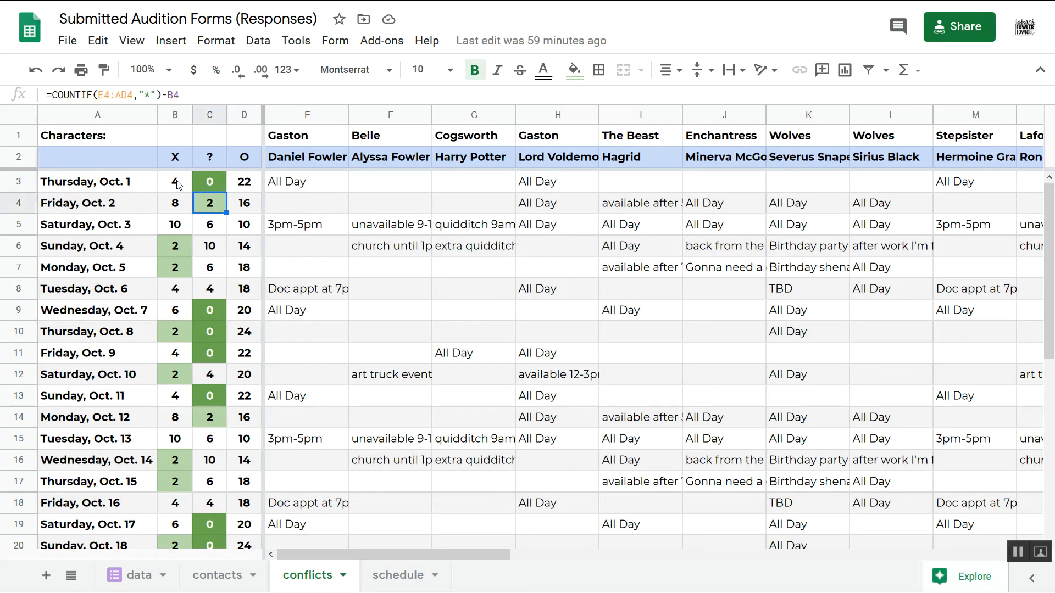
pyautogui.press('Down')
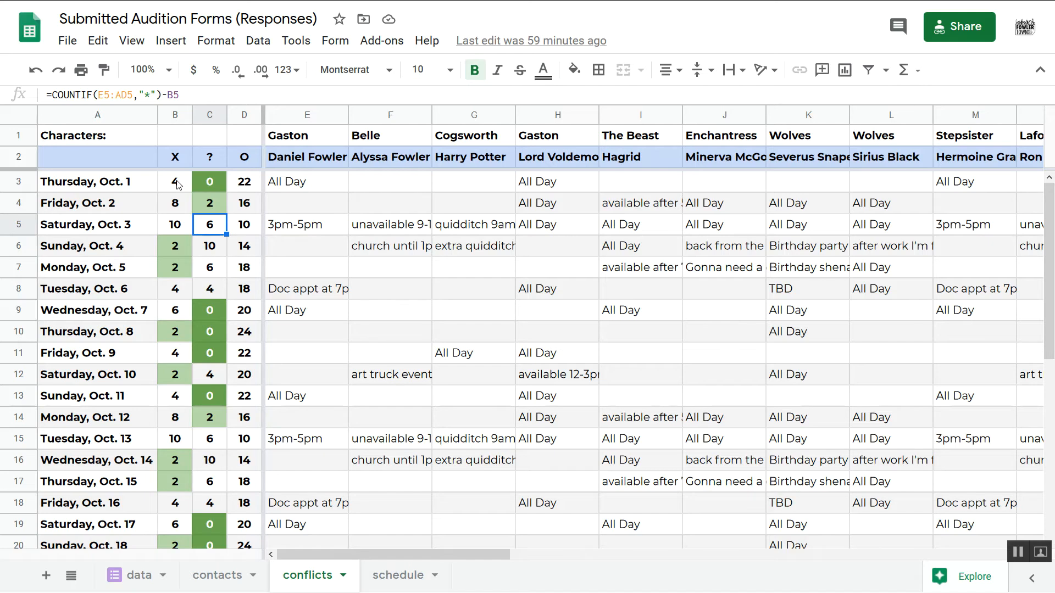
pyautogui.press('Right')
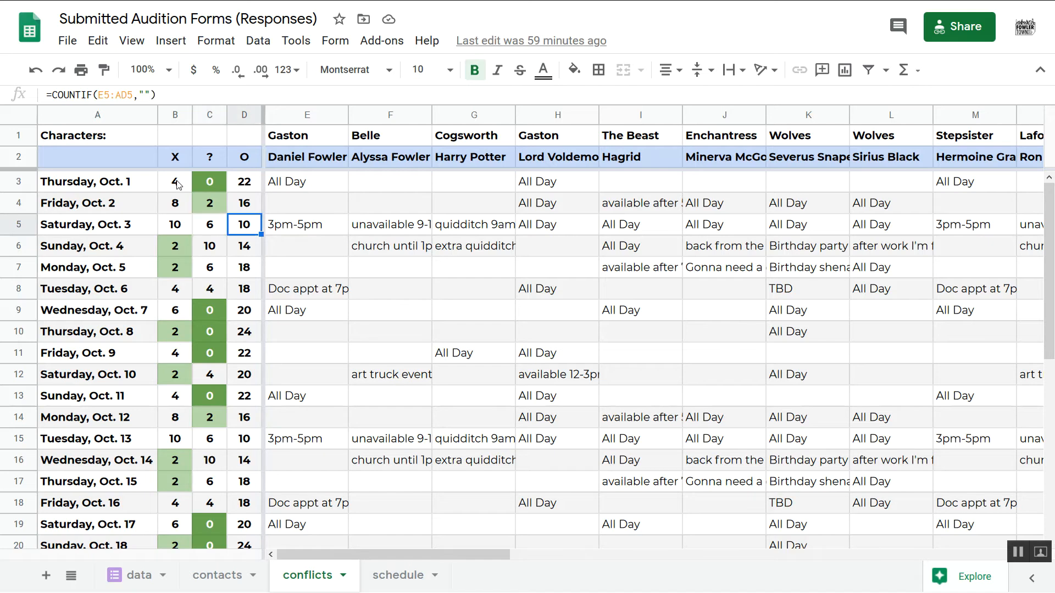
pyautogui.press('Right')
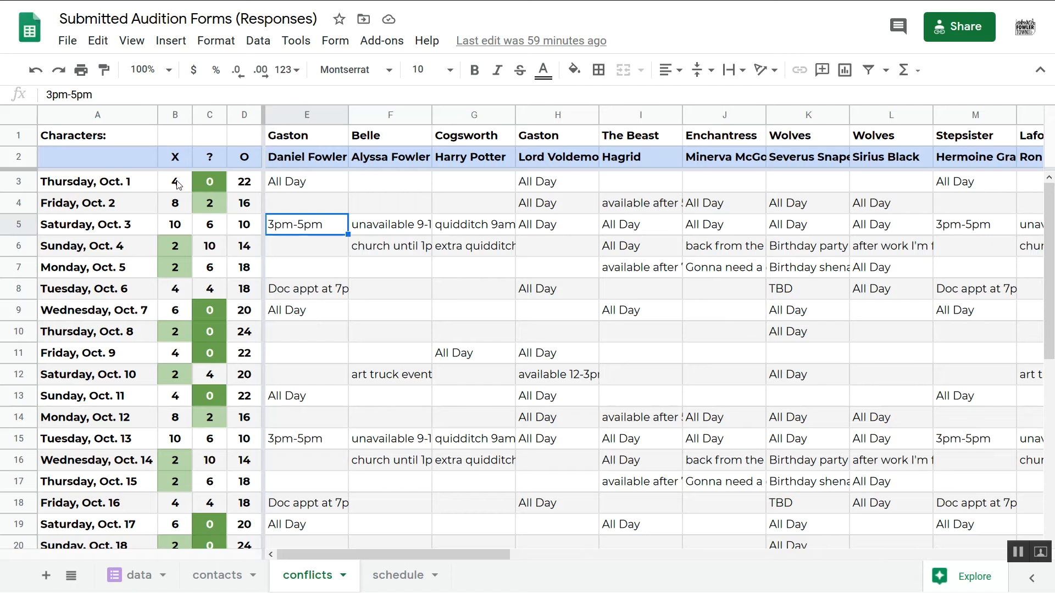
# Step: Look through the performer names across row 2 and the October dates down column A of the conflicts sheet
pyautogui.click(91, 396)
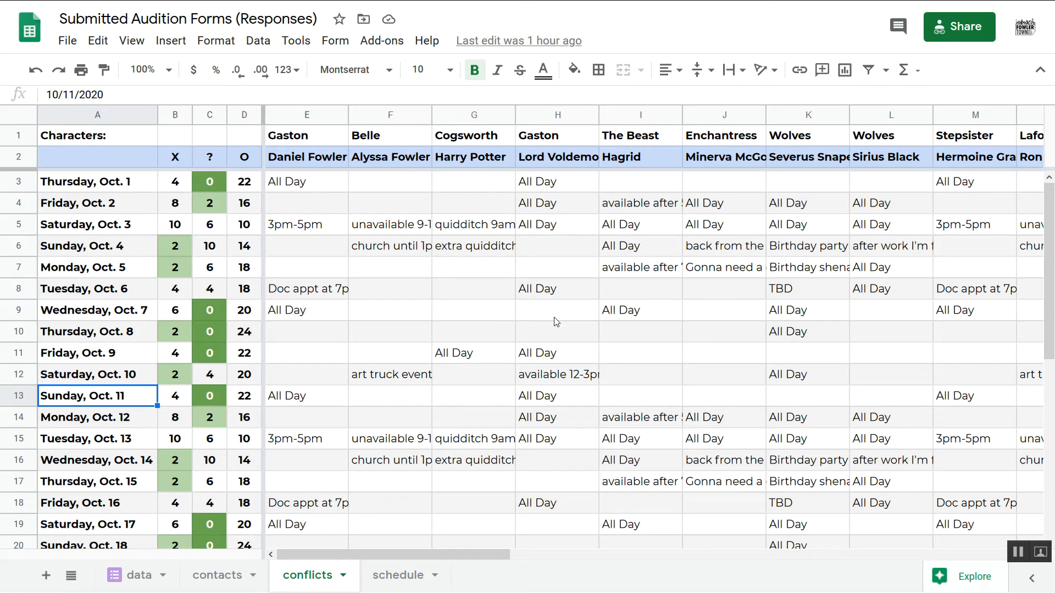
pyautogui.click(696, 175)
pyautogui.click(455, 166)
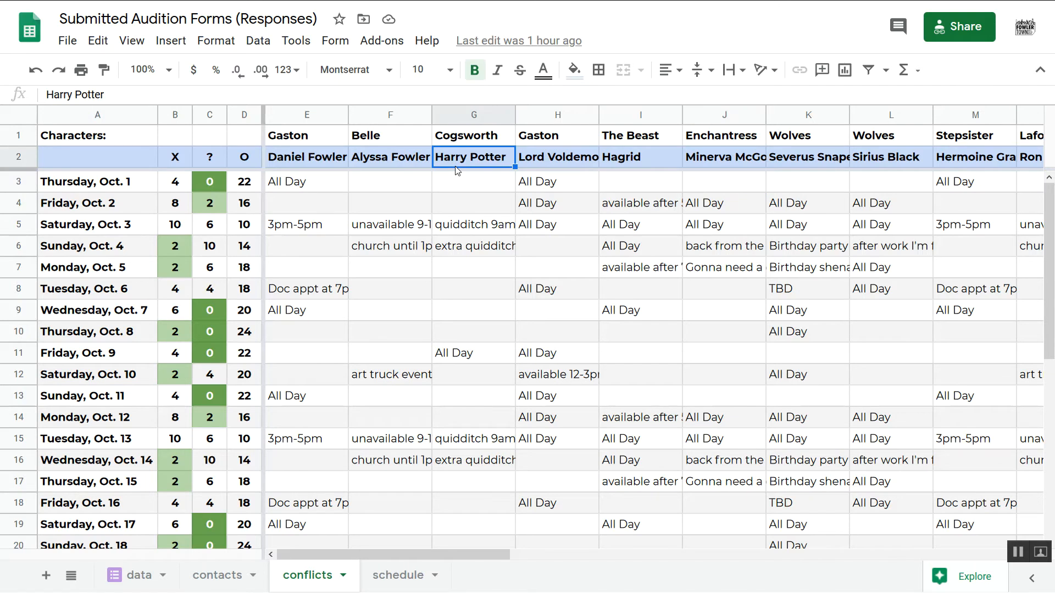
pyautogui.press('Right')
pyautogui.press('Right')
pyautogui.press('Right')
pyautogui.press('Right')
pyautogui.press('Right')
pyautogui.press('Right')
pyautogui.press('Right')
pyautogui.press('Right')
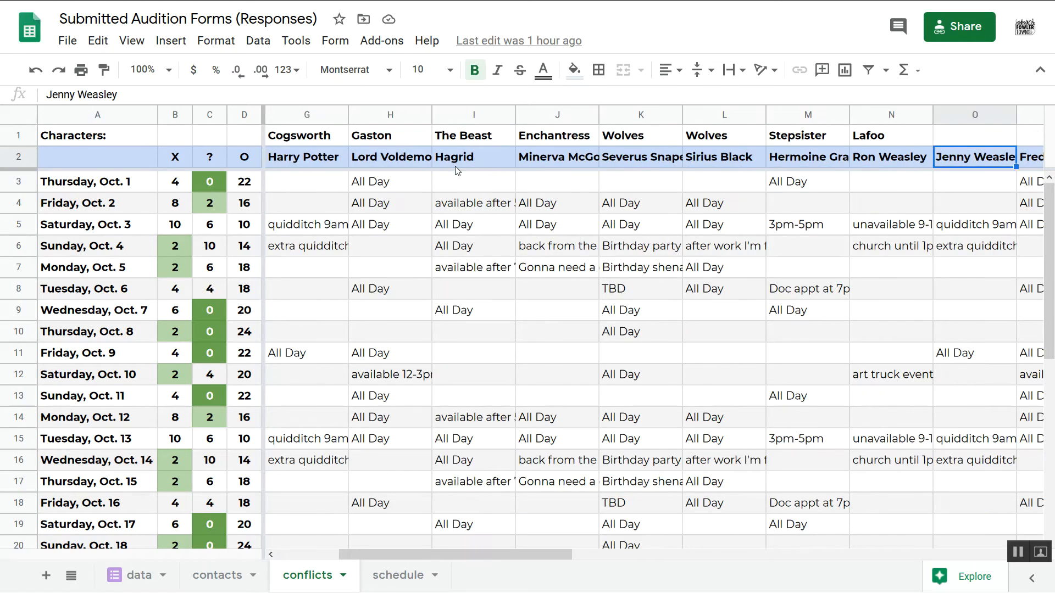
pyautogui.press('Right')
pyautogui.press('Right')
pyautogui.press('Right')
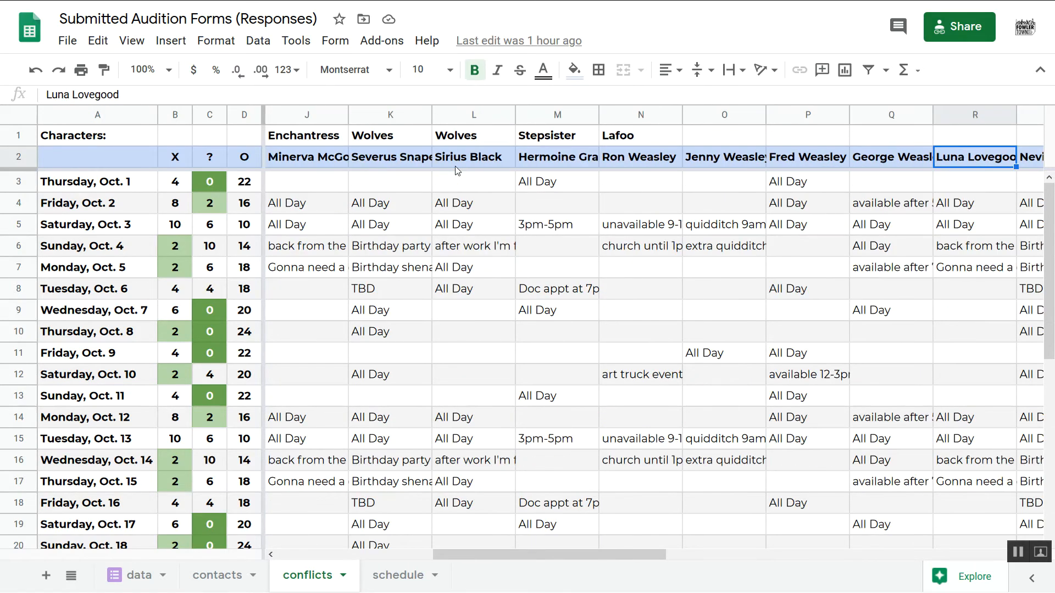
pyautogui.hscroll(-5, 322, 364)
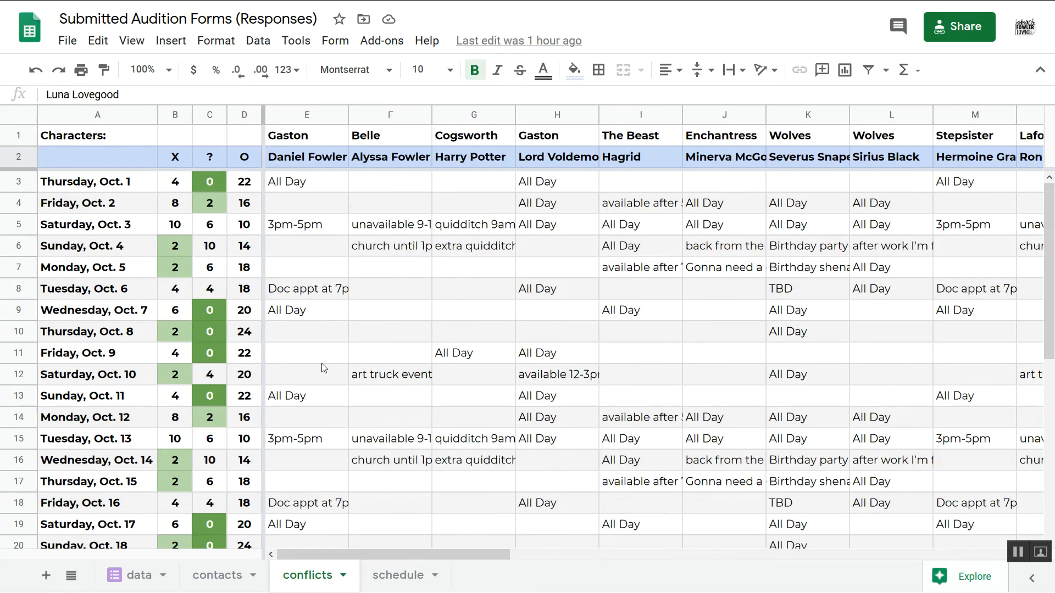
pyautogui.scroll(-6, 150, 400)
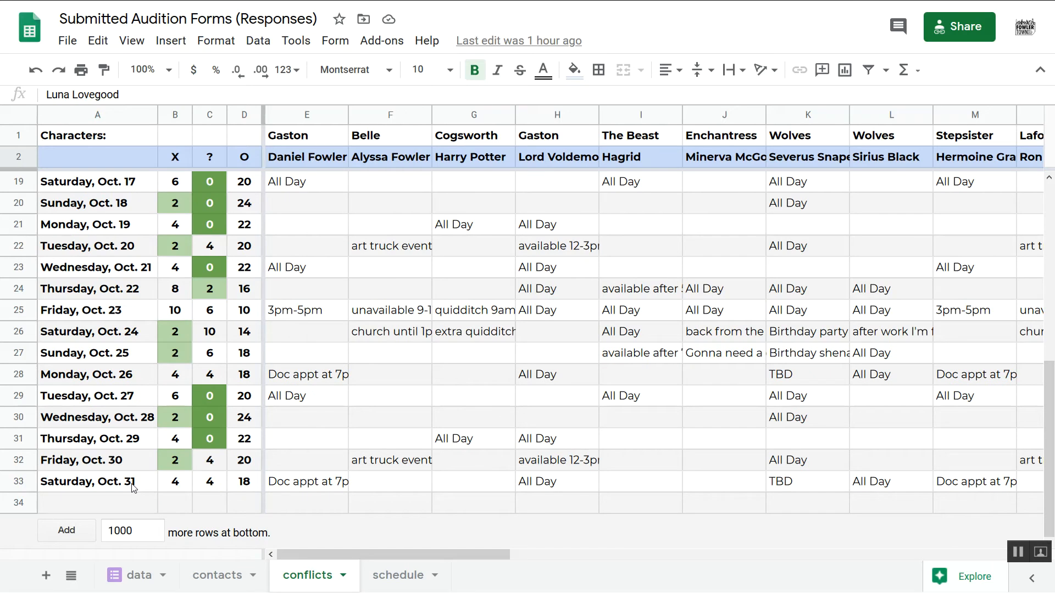
pyautogui.scroll(6, 479, 401)
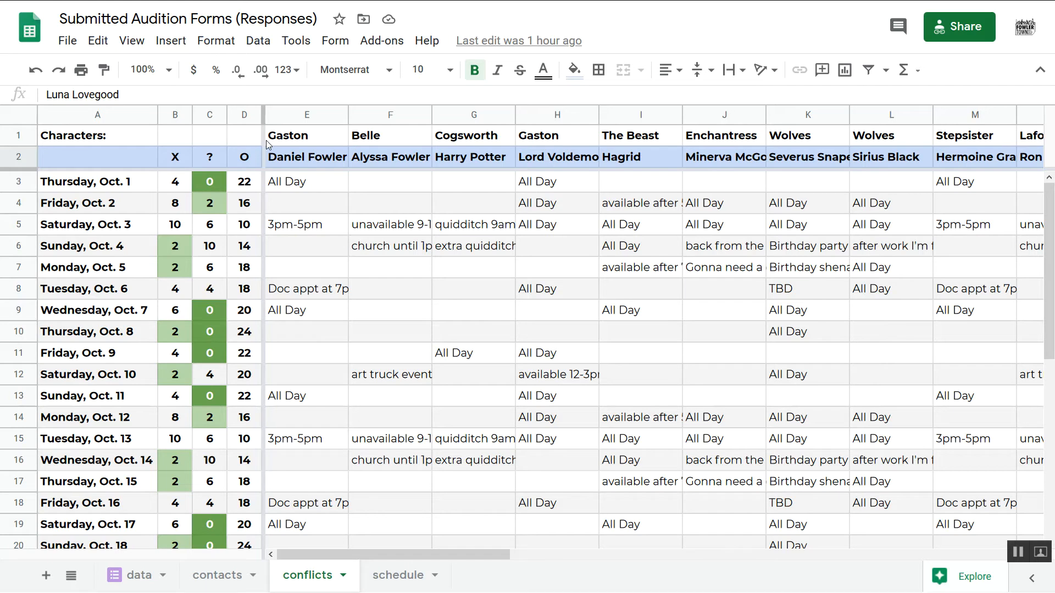
# Step: Examine the Characters row and how its roles line up with the transposed performer names in row 2
pyautogui.rightClick(19, 159)
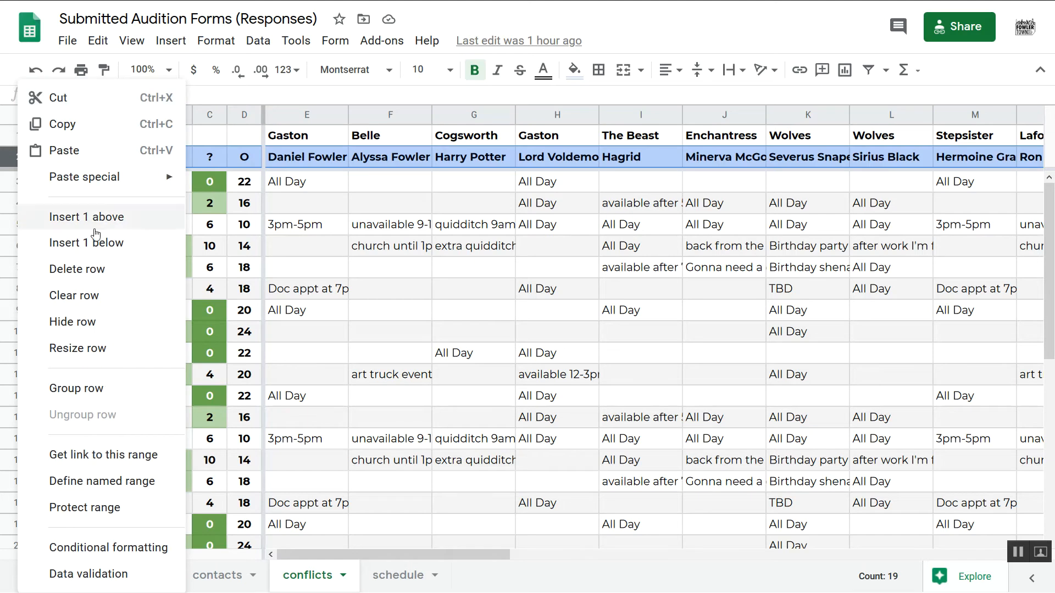
pyautogui.click(429, 203)
pyautogui.click(128, 139)
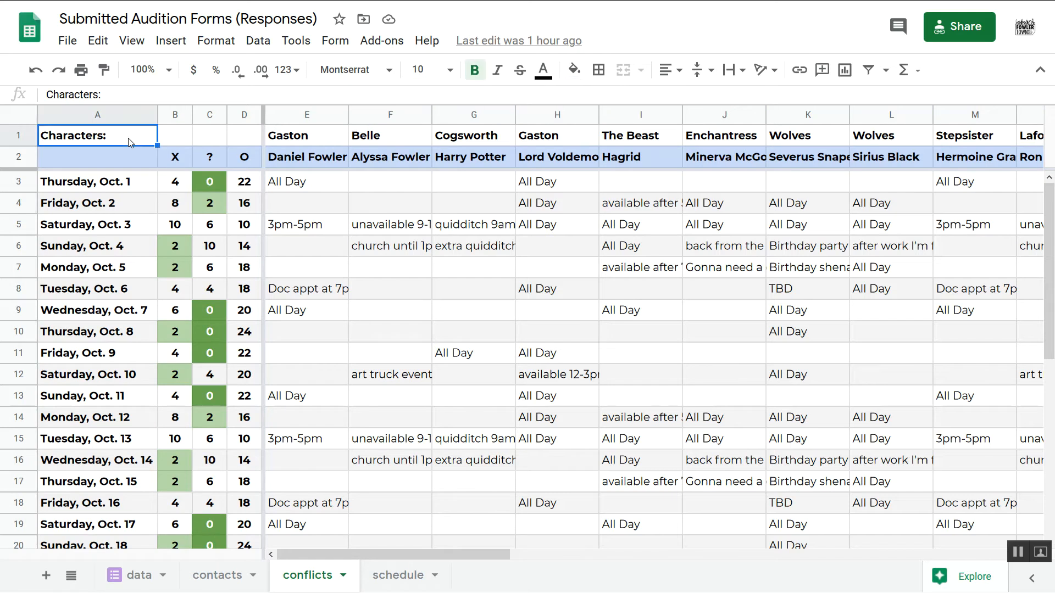
pyautogui.click(289, 157)
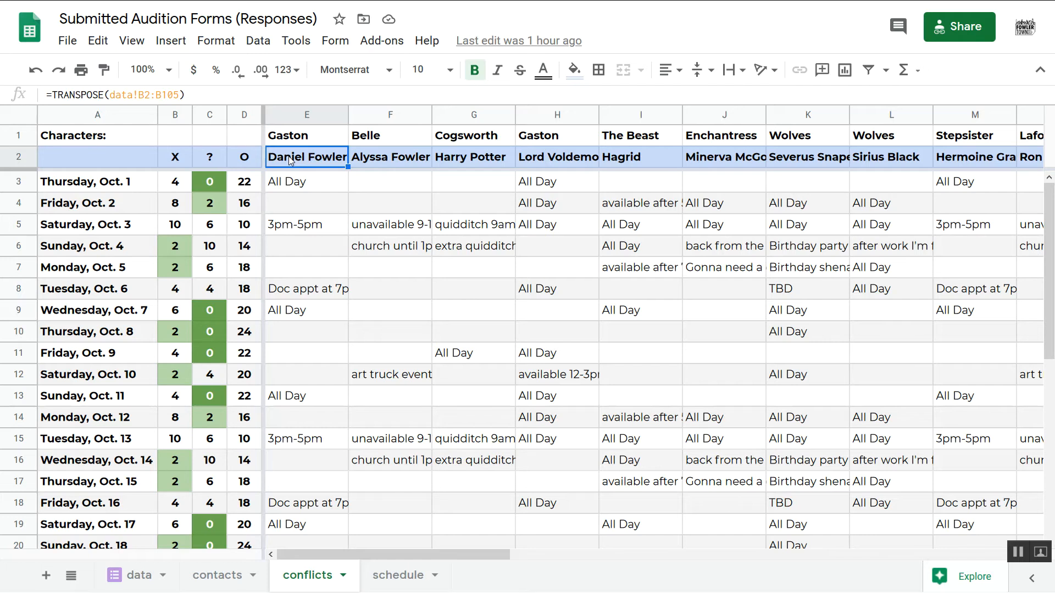
pyautogui.press('Up')
pyautogui.press('Right')
pyautogui.press('Right')
pyautogui.press('Right')
pyautogui.press('Down')
pyautogui.press('Left')
pyautogui.press('Up')
pyautogui.press('Left')
pyautogui.press('Right')
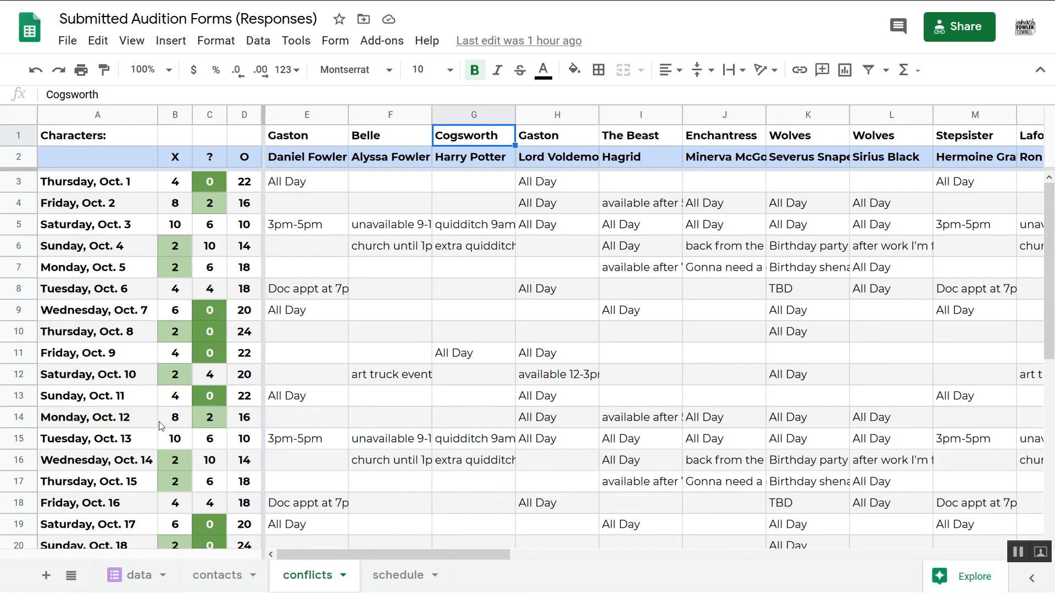
# Step: Review the Date, Time, Title, Notes and Attendees headings on the schedule sheet
pyautogui.click(387, 577)
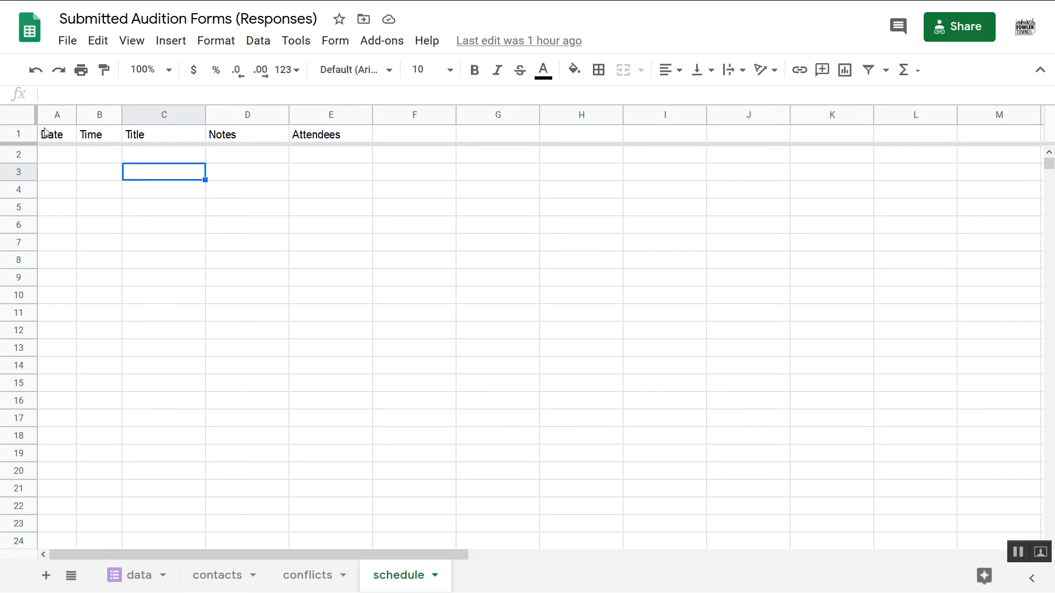
pyautogui.click(18, 125)
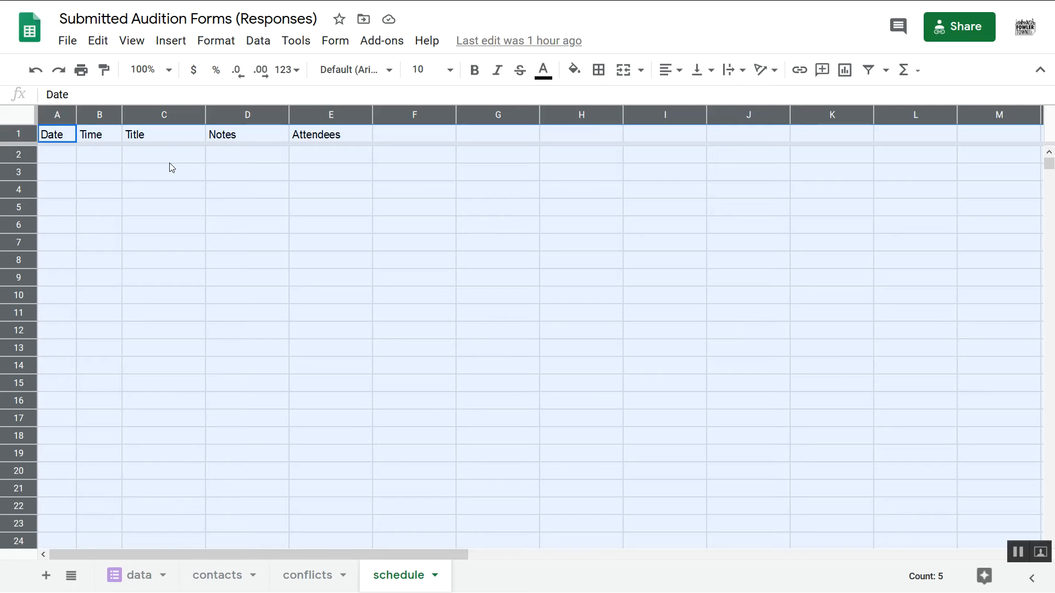
pyautogui.click(85, 160)
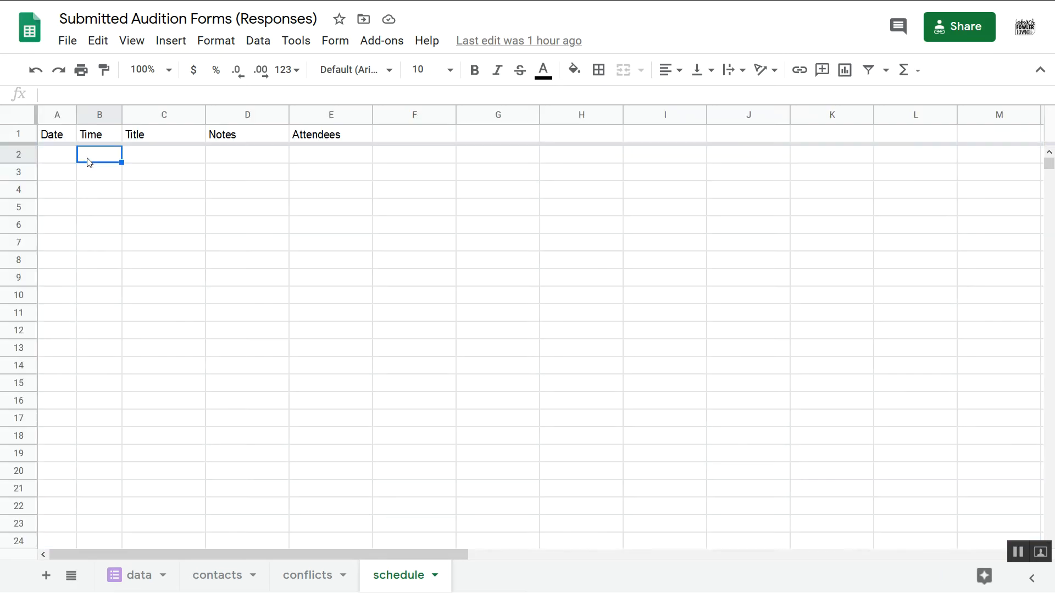
pyautogui.click(65, 138)
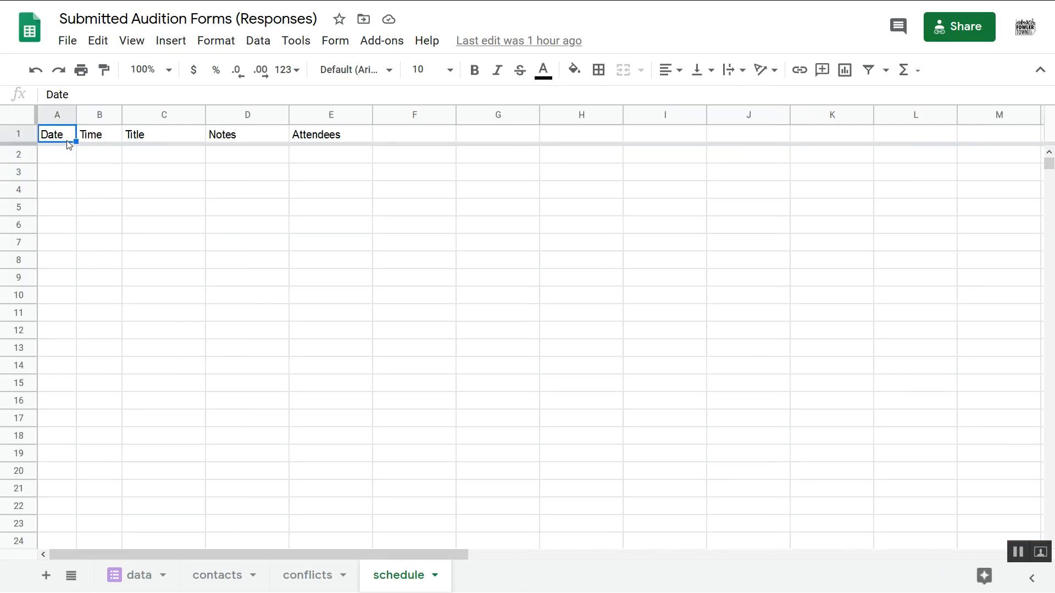
pyautogui.press('Tab')
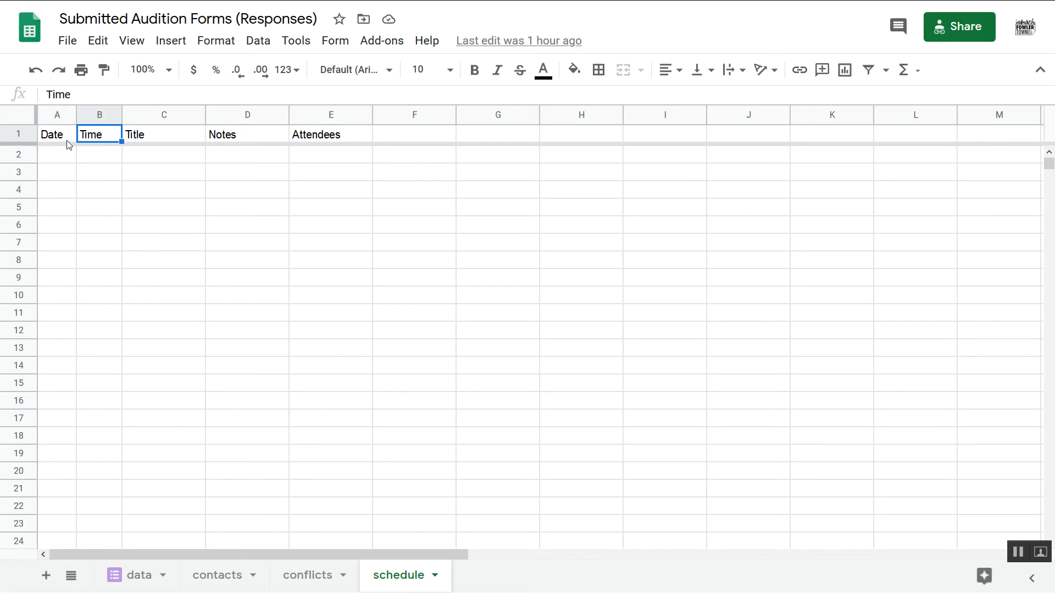
pyautogui.press('Tab')
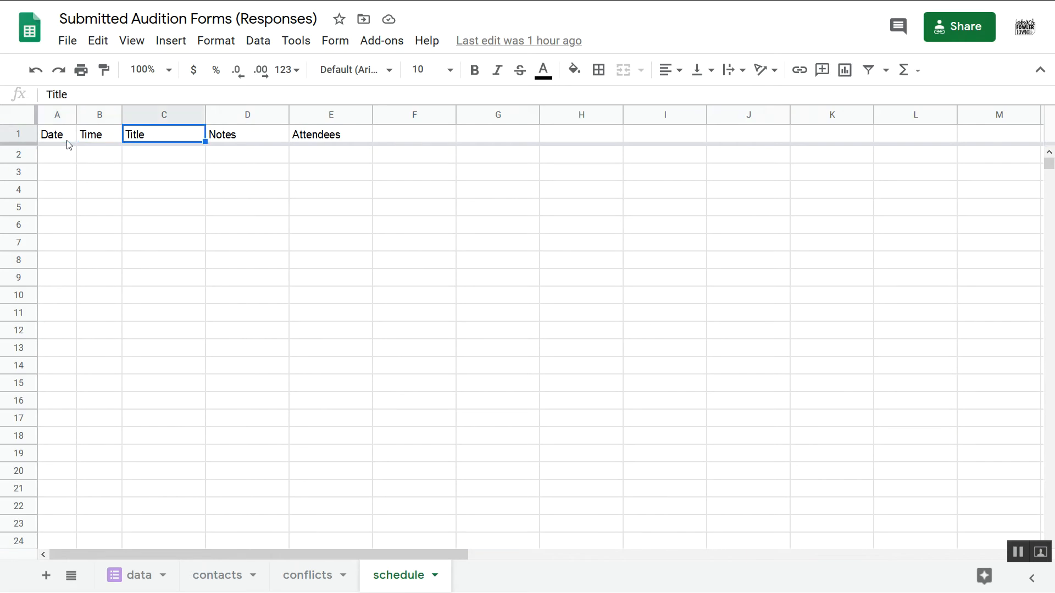
pyautogui.press('Tab')
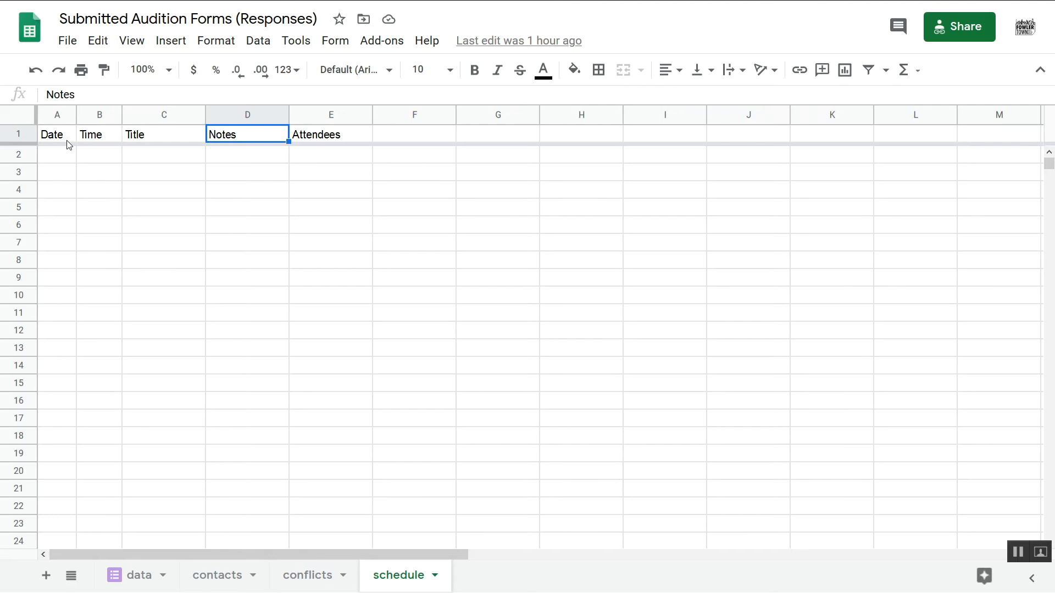
pyautogui.press('Tab')
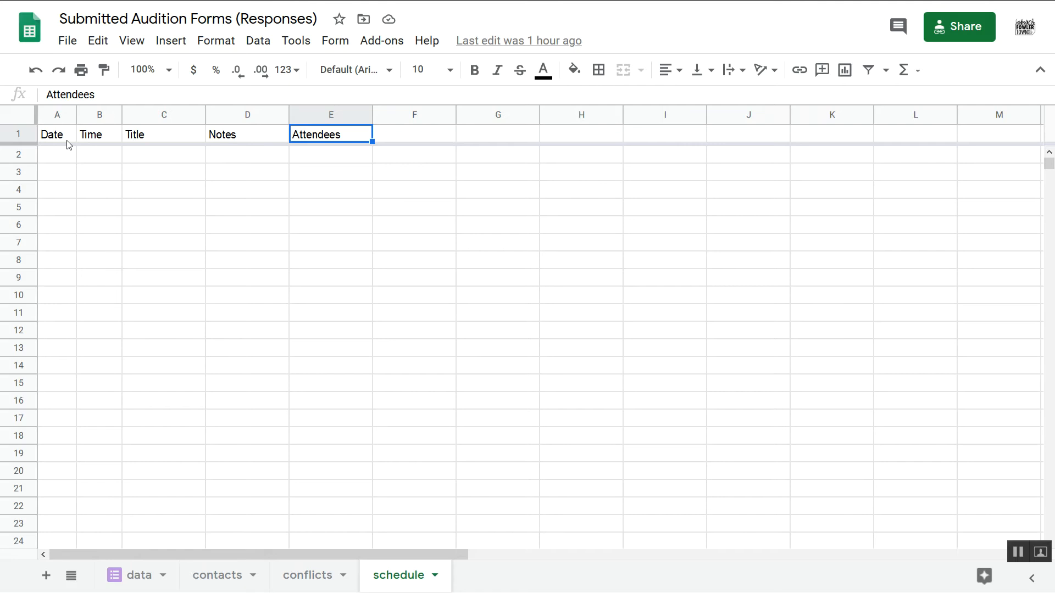
# Step: Set the font of the entire schedule sheet to Montserrat and make all its rows slightly taller
pyautogui.click(22, 117)
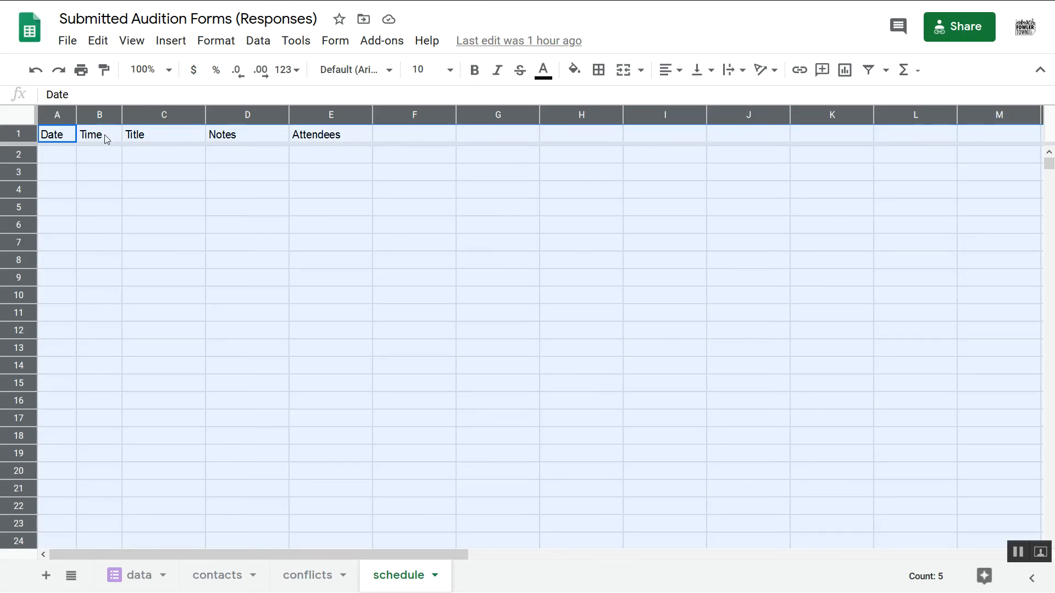
pyautogui.click(358, 71)
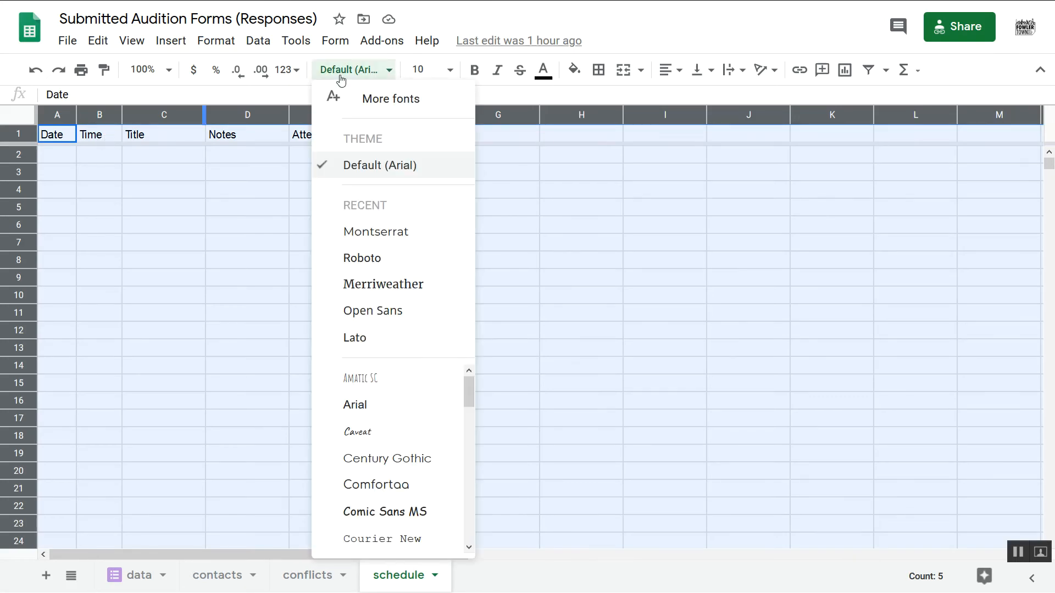
pyautogui.click(379, 232)
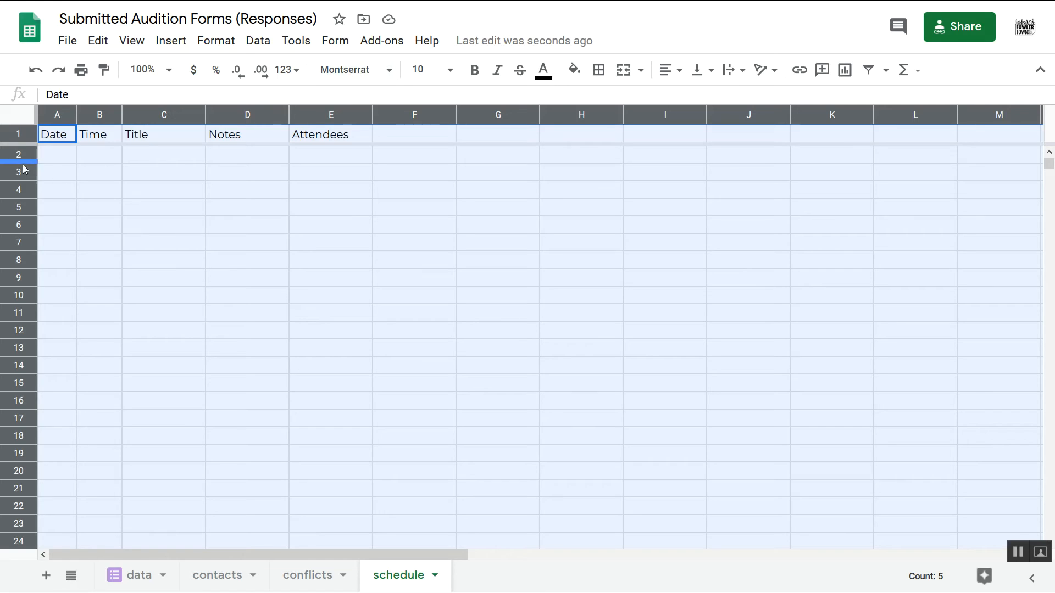
pyautogui.moveTo(21, 161); pyautogui.dragTo(18, 165)
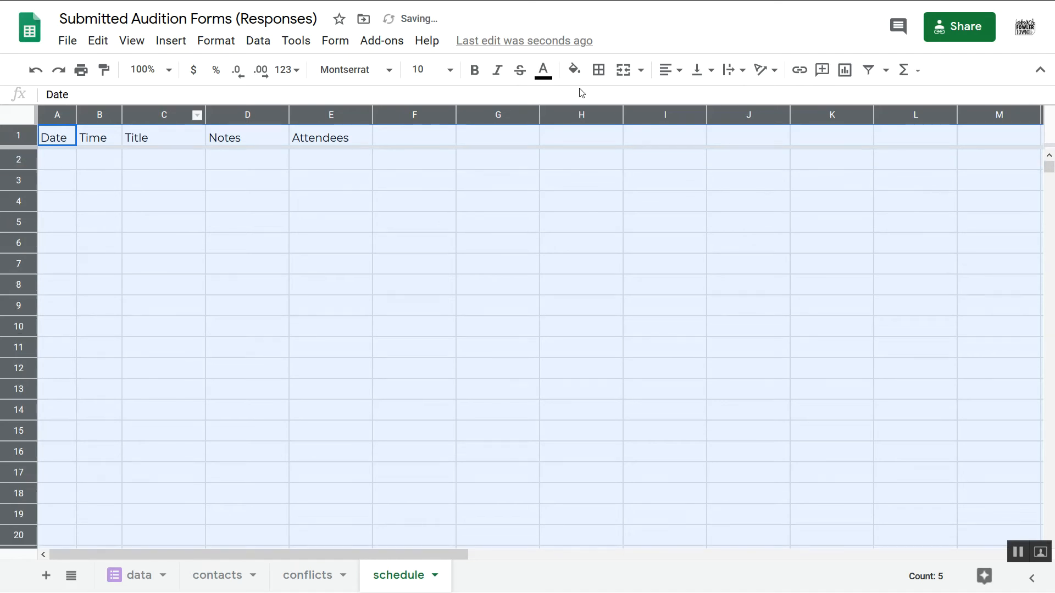
# Step: Align all cells of the schedule sheet vertically to the middle and set their text to wrap
pyautogui.click(701, 70)
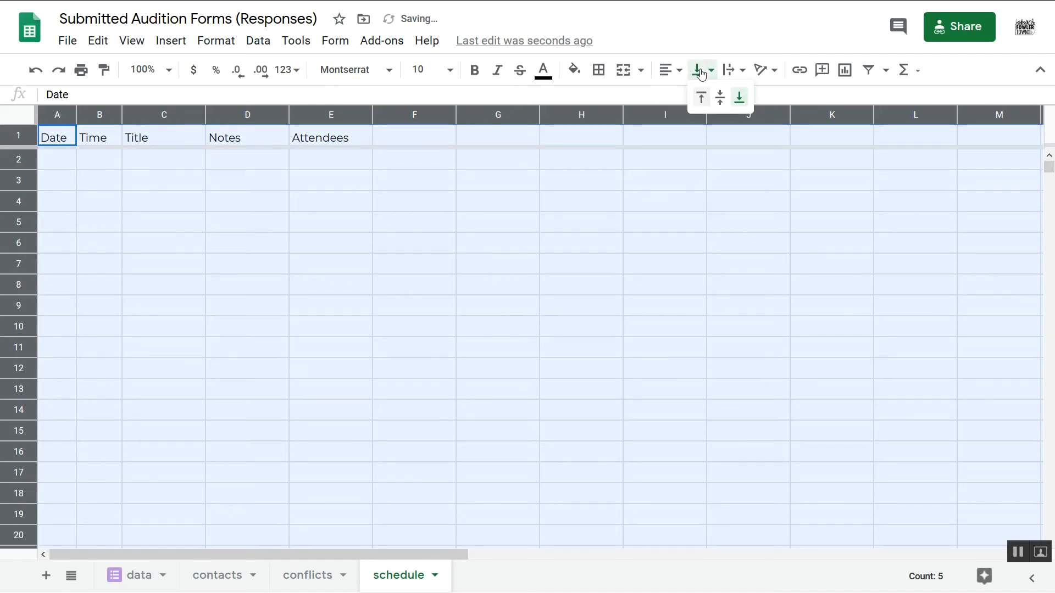
pyautogui.click(720, 99)
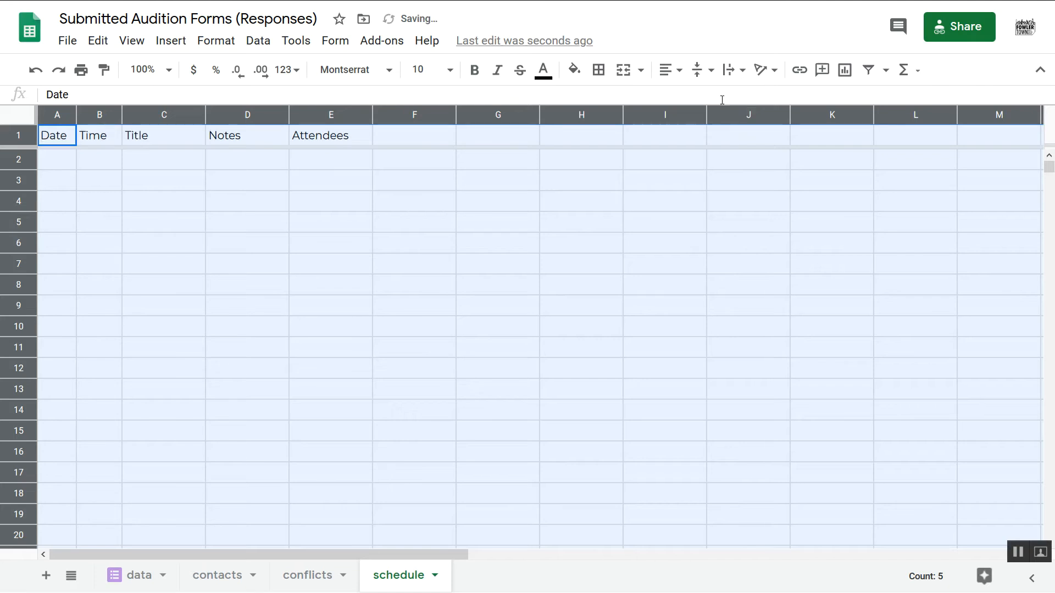
pyautogui.click(733, 70)
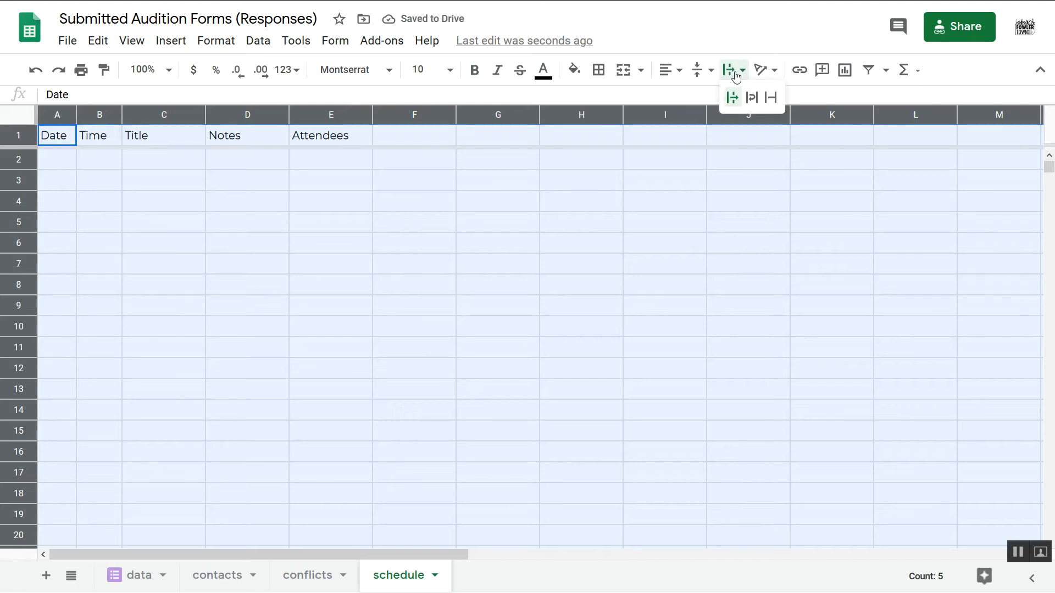
pyautogui.click(752, 98)
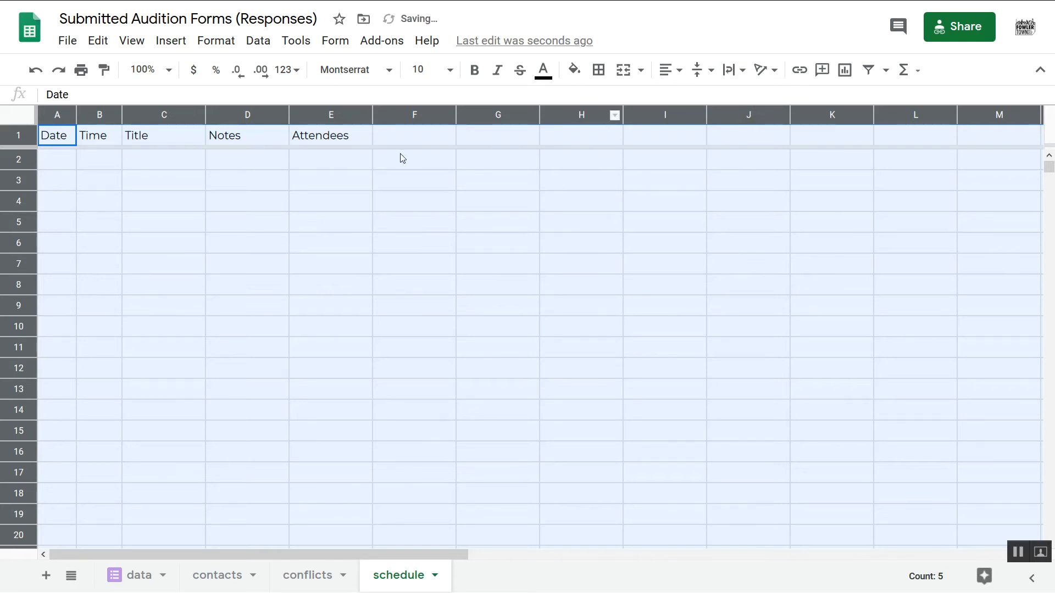
pyautogui.click(345, 162)
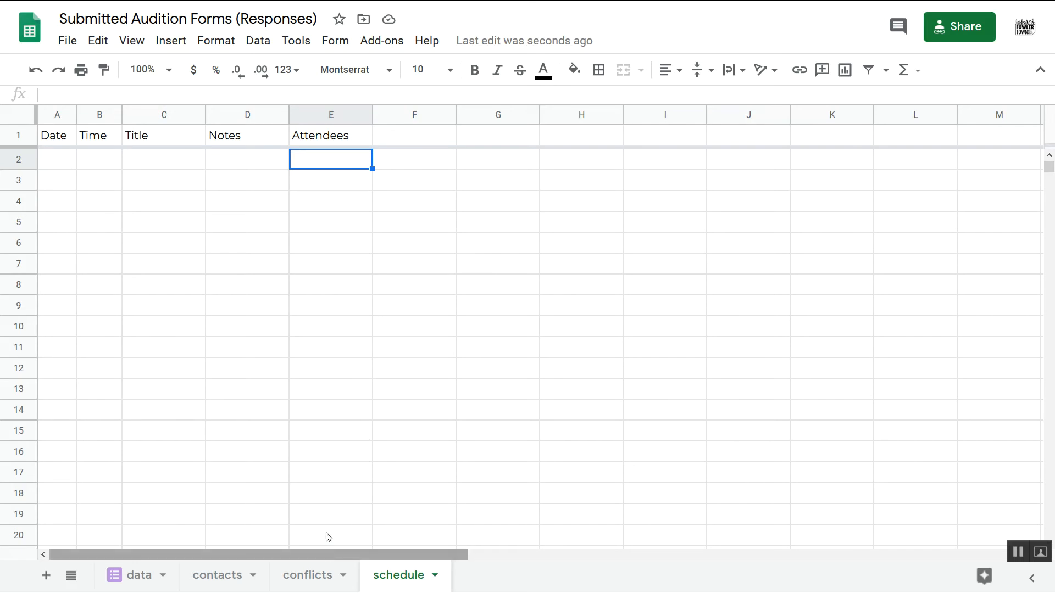
# Step: Check the late-October dates on the conflicts sheet and enter 10/30 as the first date on the schedule sheet
pyautogui.click(70, 165)
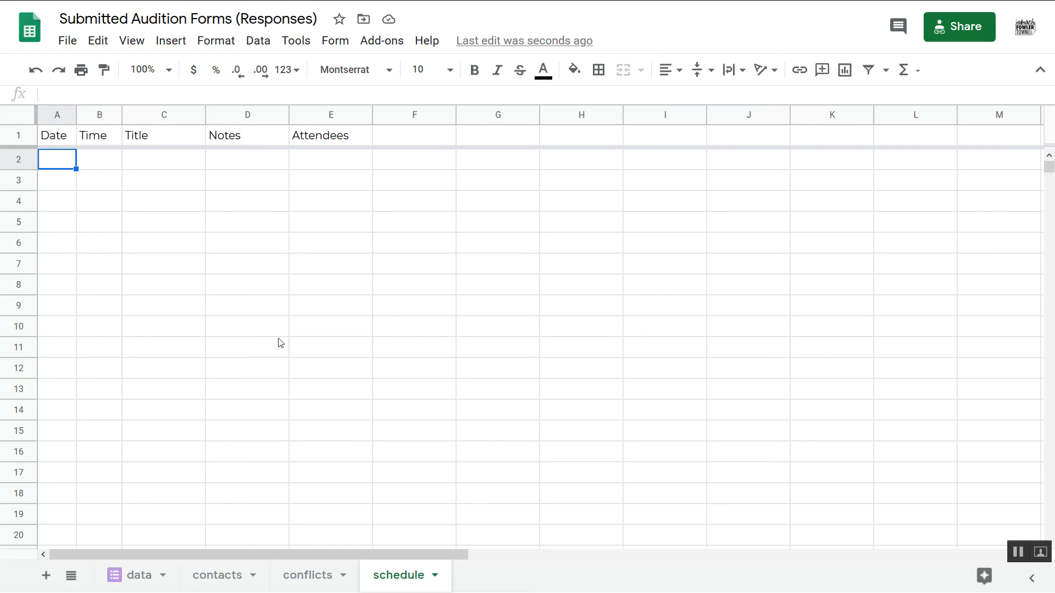
pyautogui.click(306, 578)
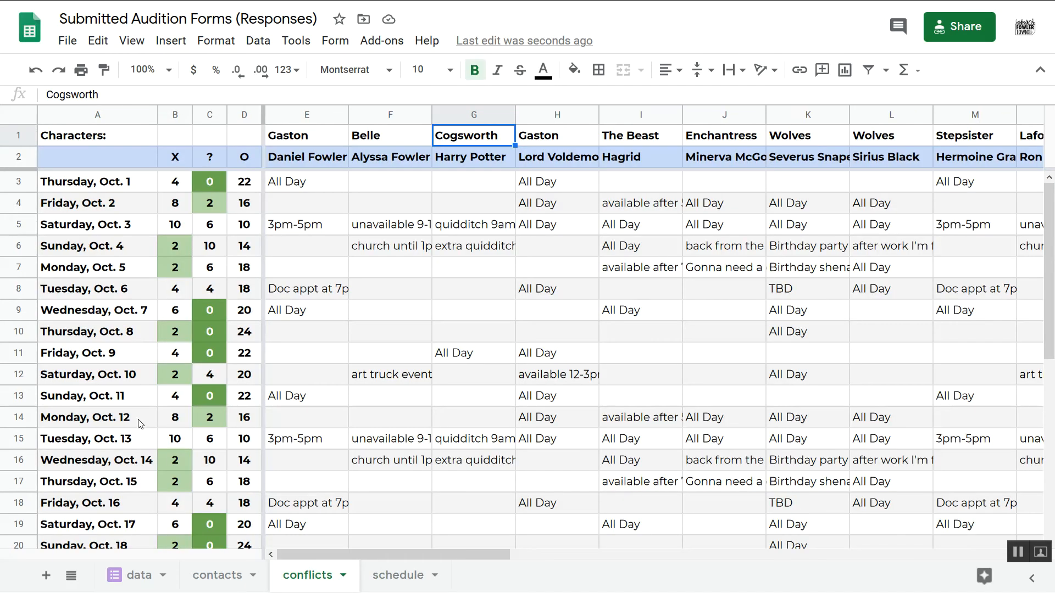
pyautogui.scroll(-6, 140, 423)
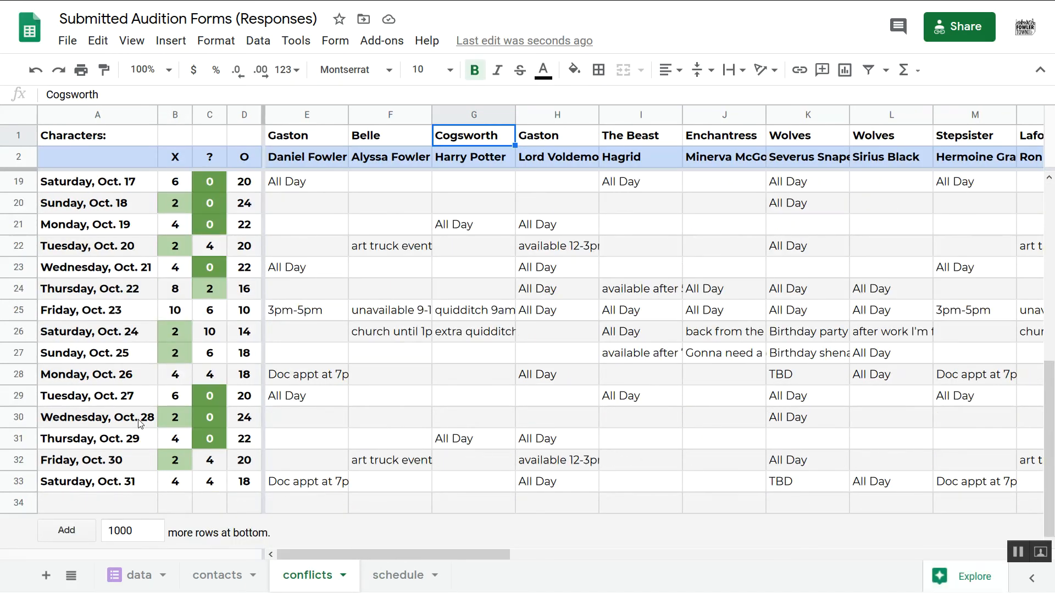
pyautogui.click(124, 460)
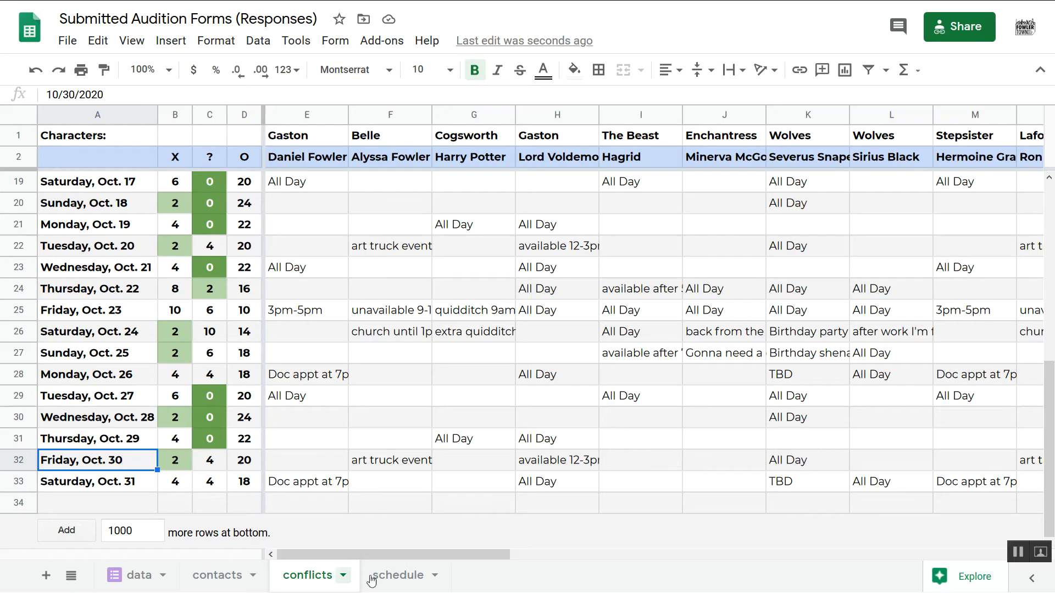
pyautogui.click(412, 576)
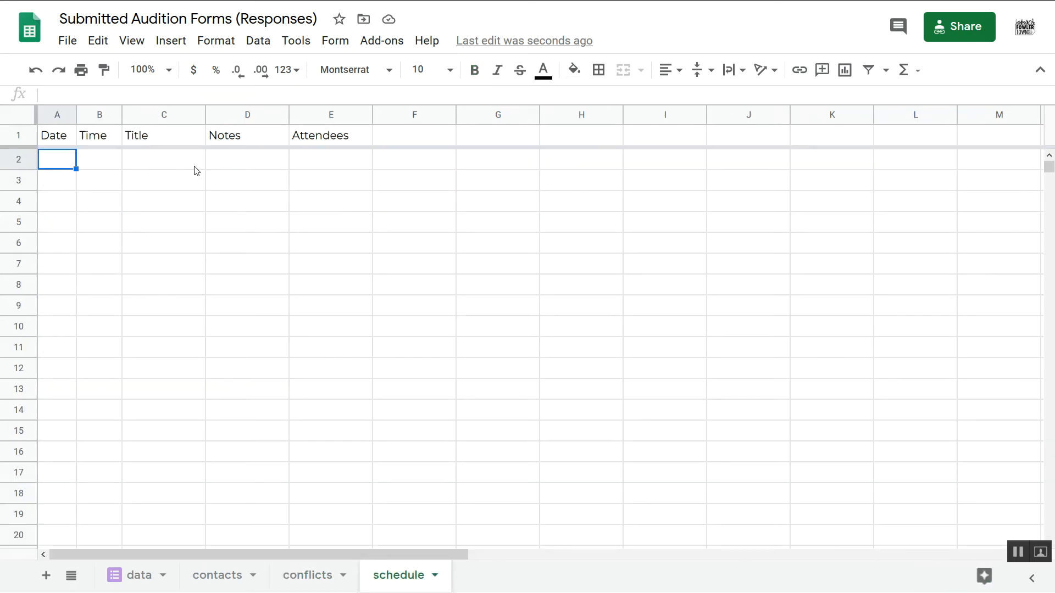
pyautogui.write('10/30')
pyautogui.press('Tab')
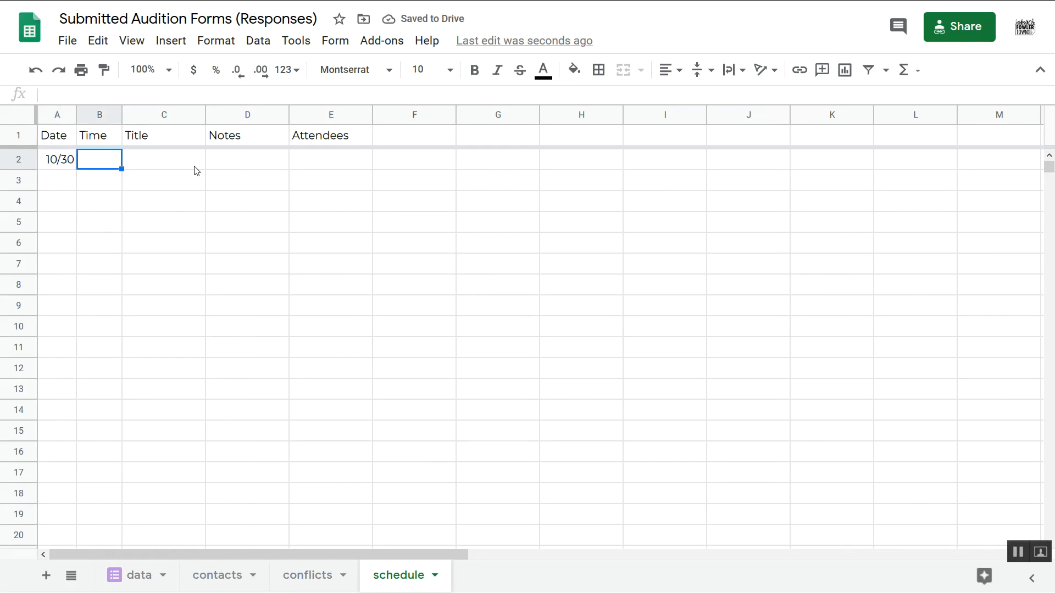
# Step: Enter 7:30 PM as the time for the 10/30 event and widen the Date and Time columns slightly
pyautogui.write('6')
pyautogui.press('BackSpace')
pyautogui.write('7:30')
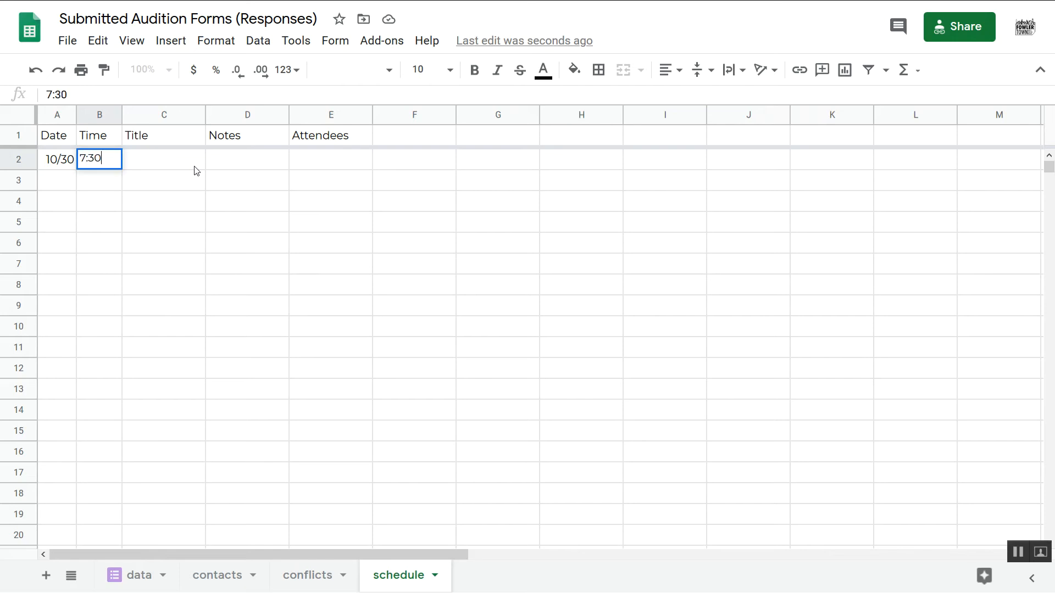
pyautogui.write('pm')
pyautogui.click(194, 166)
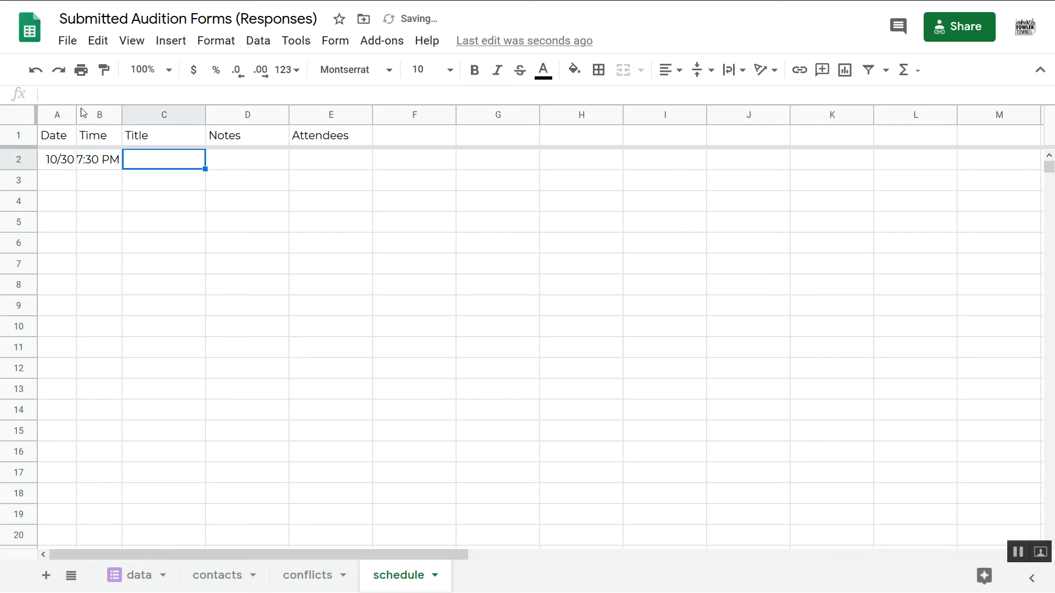
pyautogui.moveTo(76, 120); pyautogui.dragTo(137, 116)
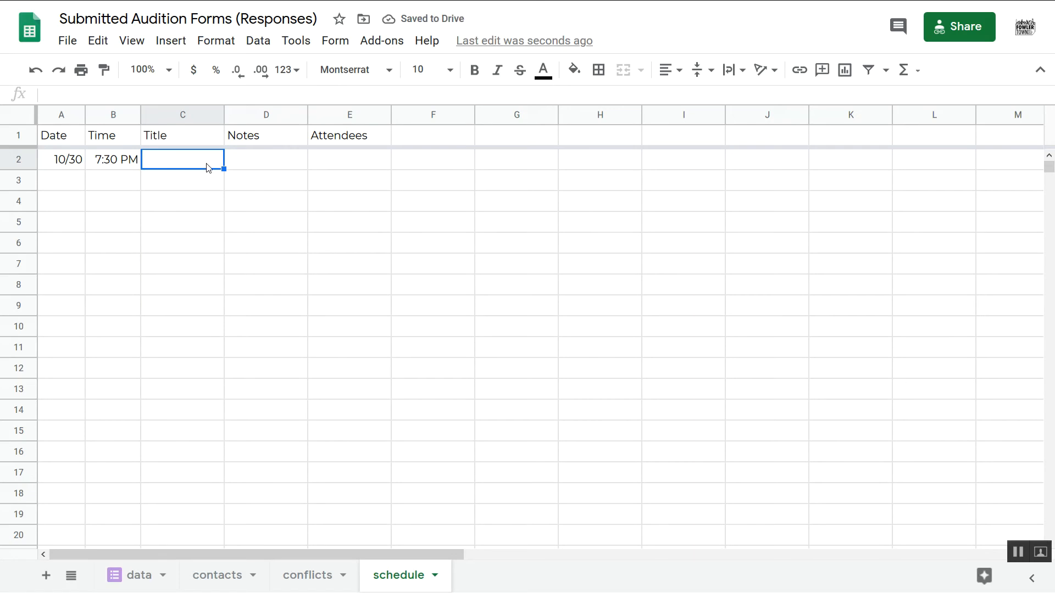
# Step: Title the 10/30 event "Opening Night" and add the note "Call time 6:00 pm"
pyautogui.write('Opening Night')
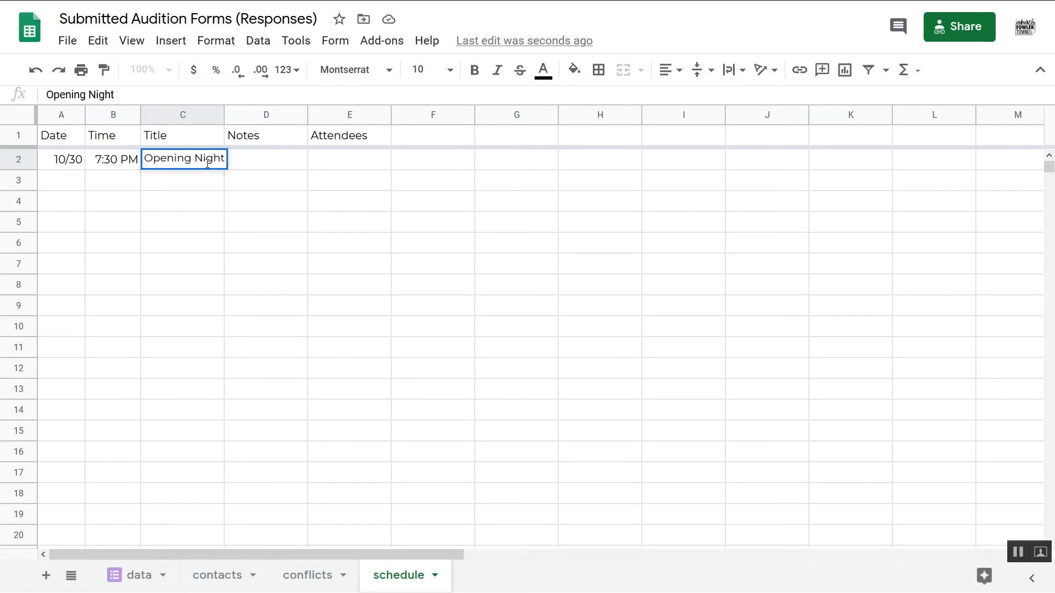
pyautogui.press('Tab')
pyautogui.write('Call time 6:00 pm')
pyautogui.press('Return')
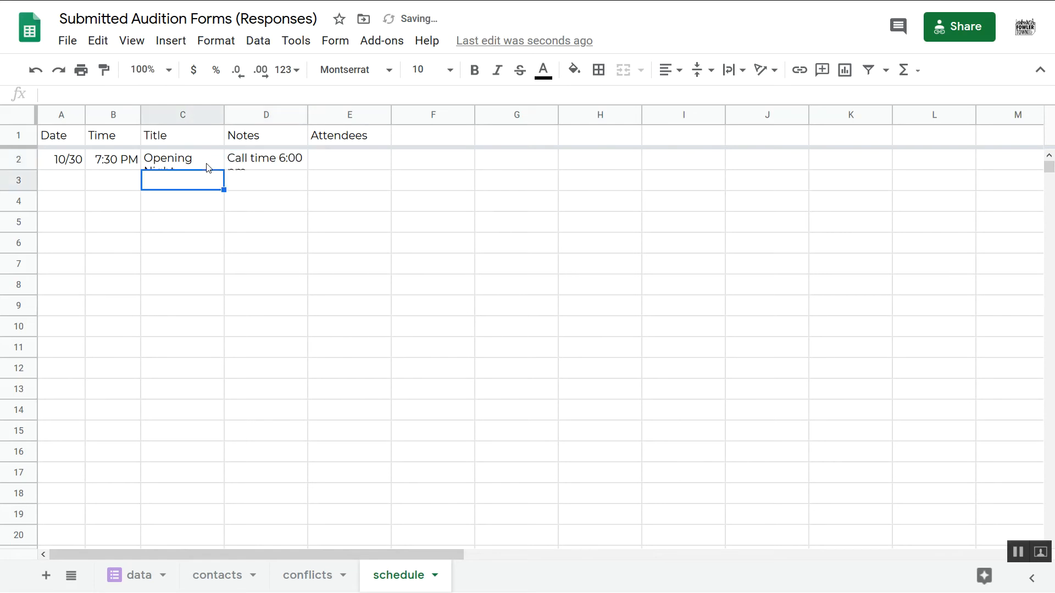
# Step: Widen the Title, Notes and Attendees columns so their entries fit on one line, making Attendees the widest
pyautogui.moveTo(224, 114); pyautogui.dragTo(266, 114)
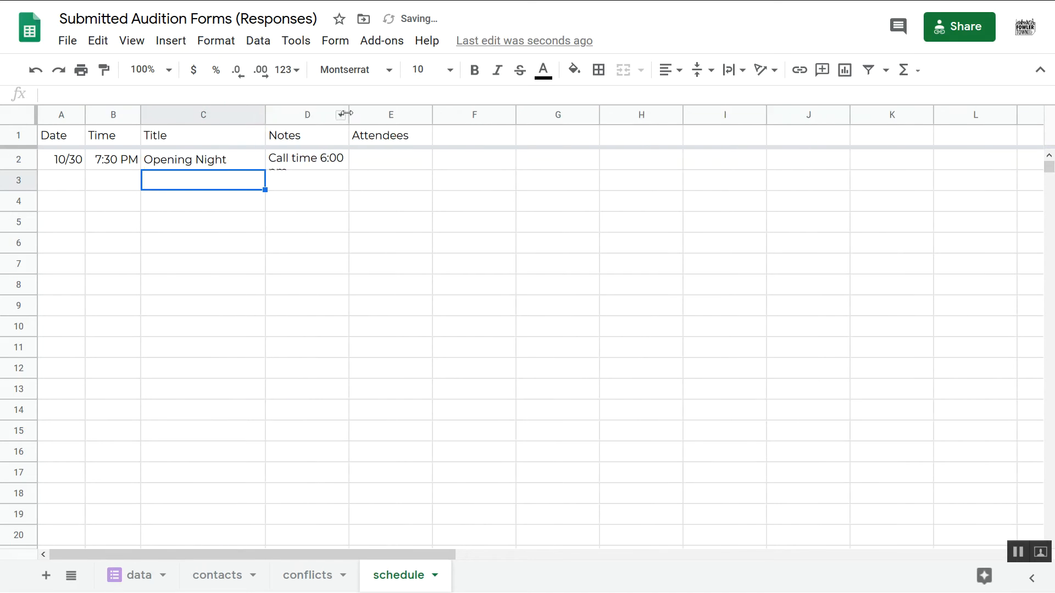
pyautogui.moveTo(349, 114); pyautogui.dragTo(486, 114)
pyautogui.moveTo(571, 115); pyautogui.dragTo(775, 114)
pyautogui.click(315, 222)
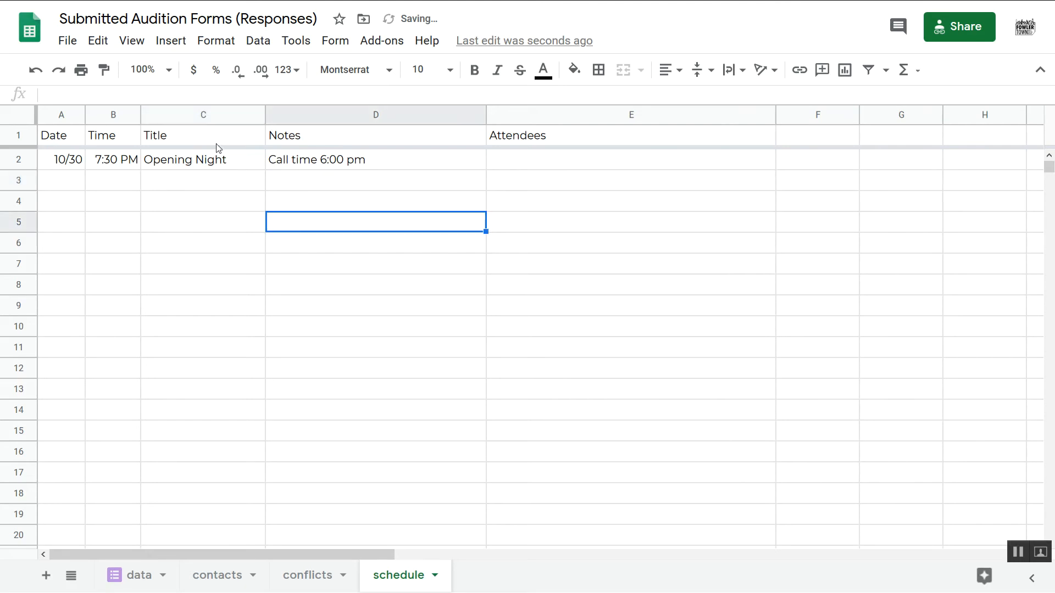
pyautogui.moveTo(265, 114); pyautogui.dragTo(306, 114)
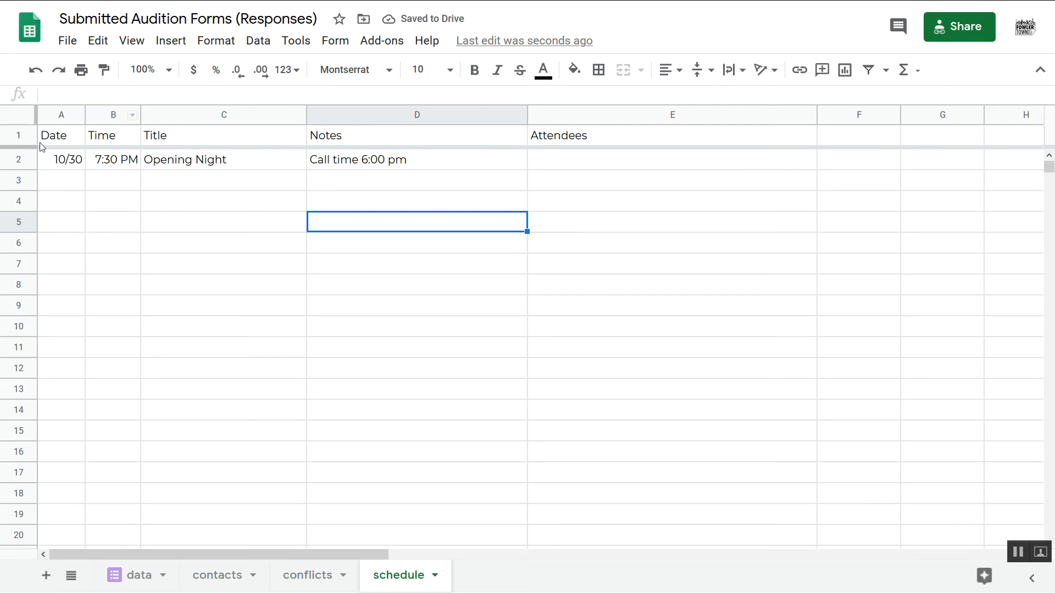
# Step: Make the heading row of the schedule sheet bold
pyautogui.click(19, 135)
pyautogui.hotkey('ctrl', 'b')
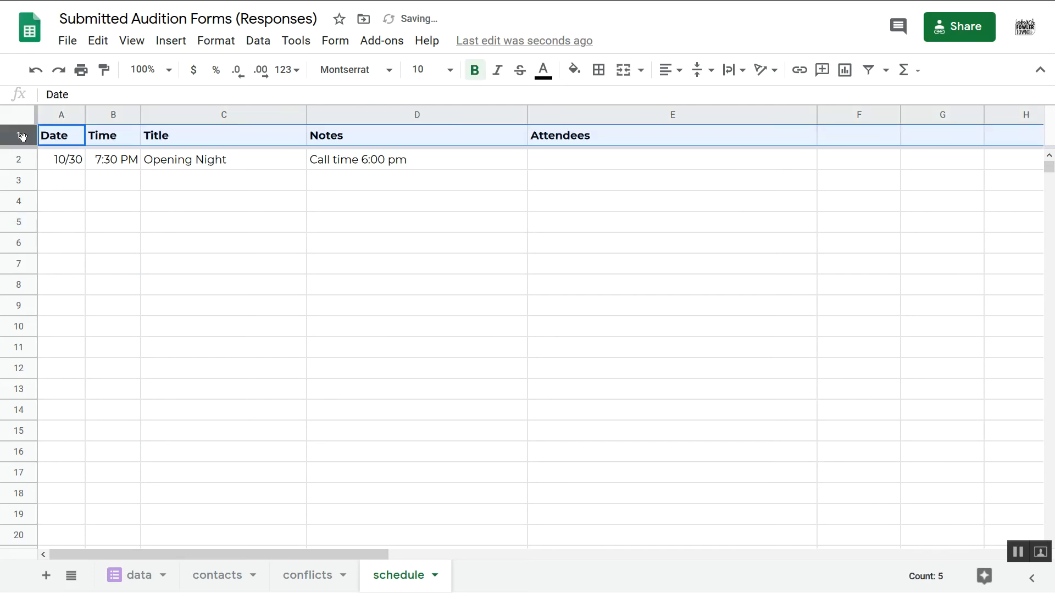
pyautogui.click(134, 165)
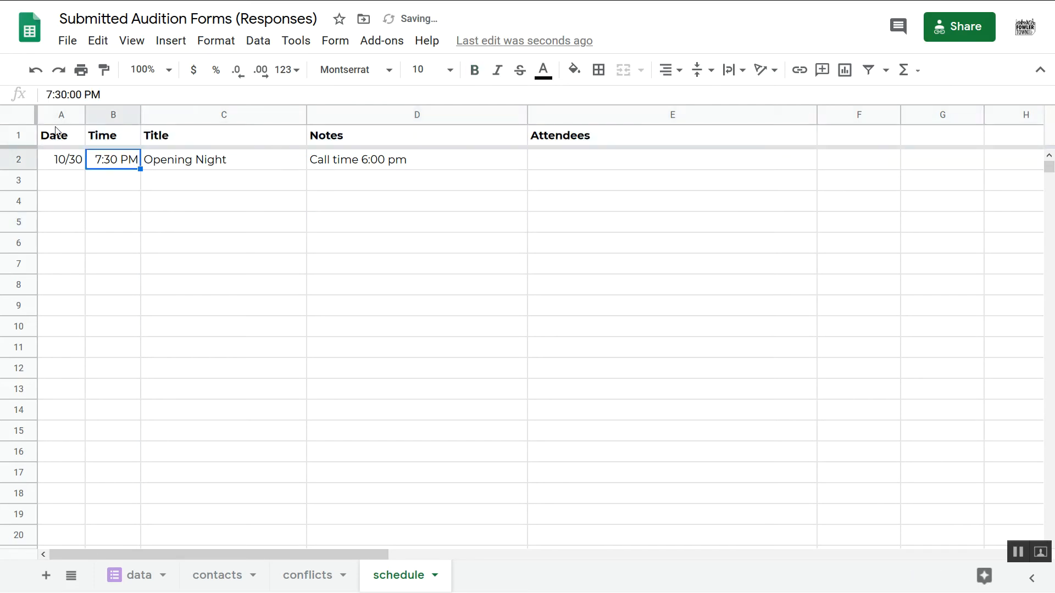
# Step: Apply the tan default alternating colors style with a header to the entire schedule sheet
pyautogui.click(19, 119)
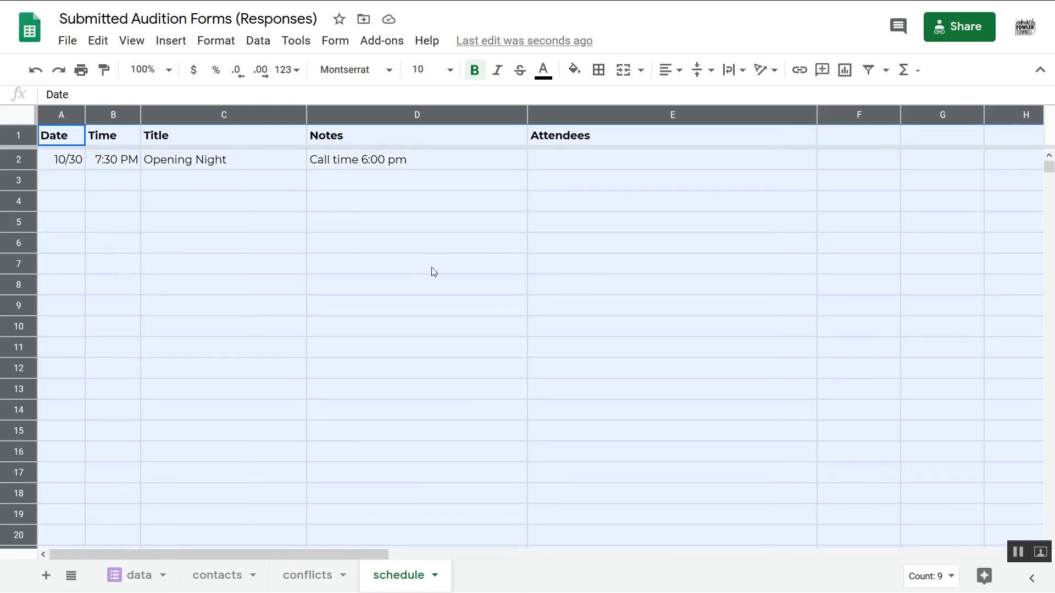
pyautogui.click(220, 41)
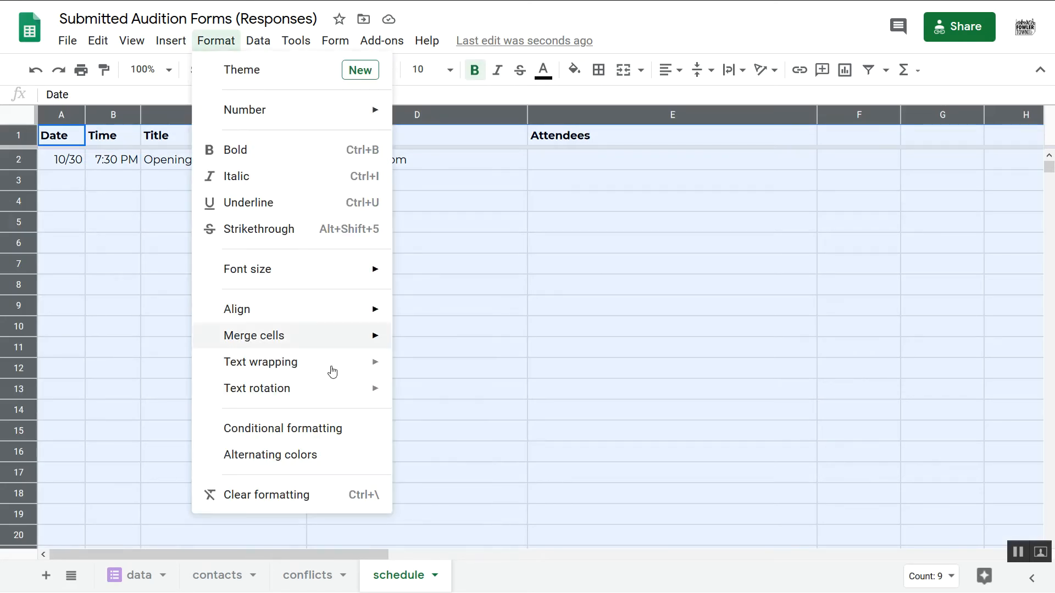
pyautogui.click(277, 455)
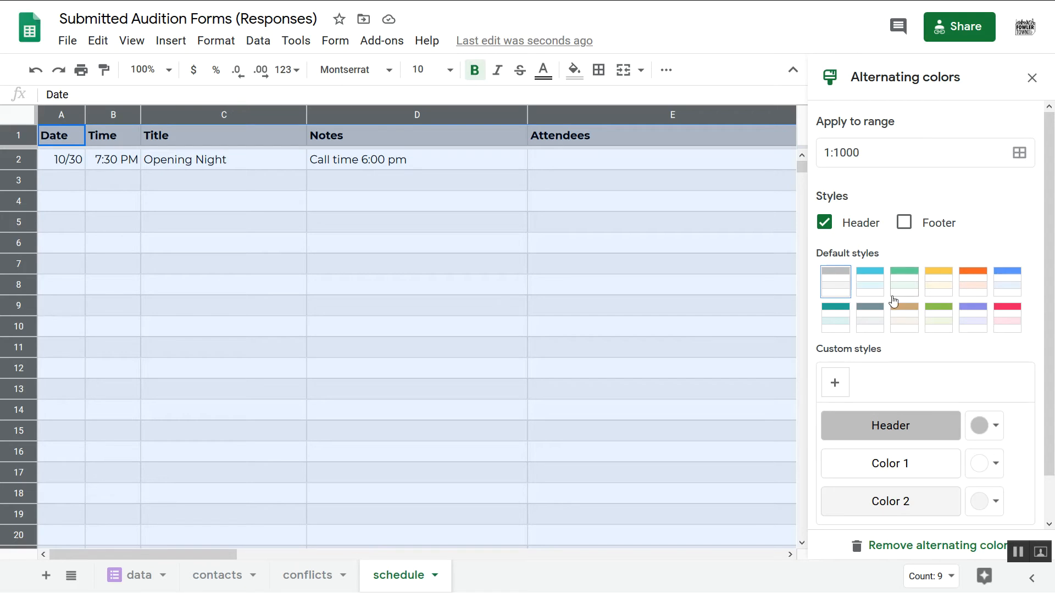
pyautogui.click(903, 326)
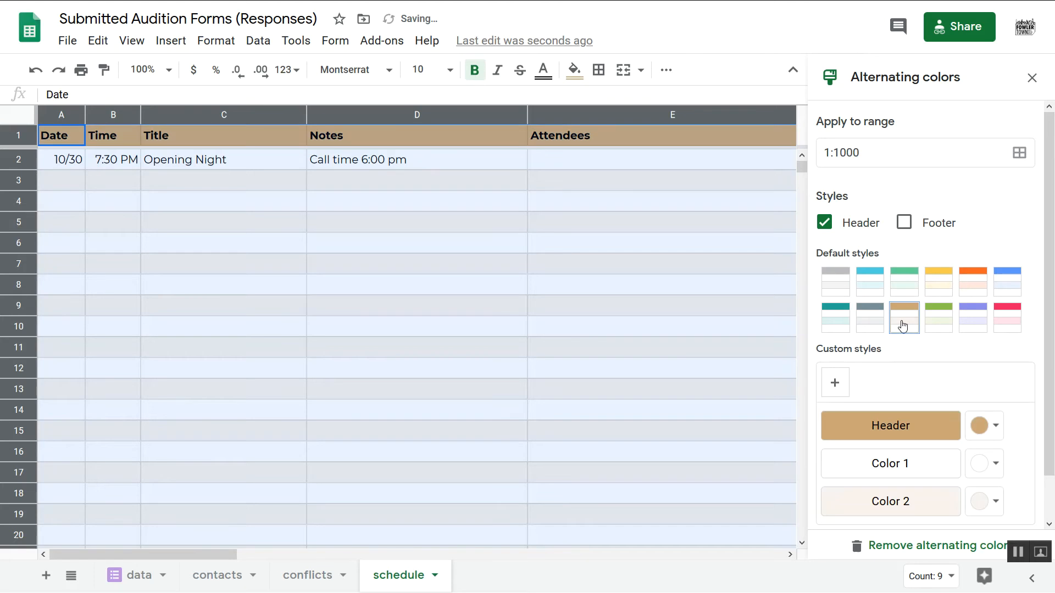
pyautogui.scroll(-2, 1011, 509)
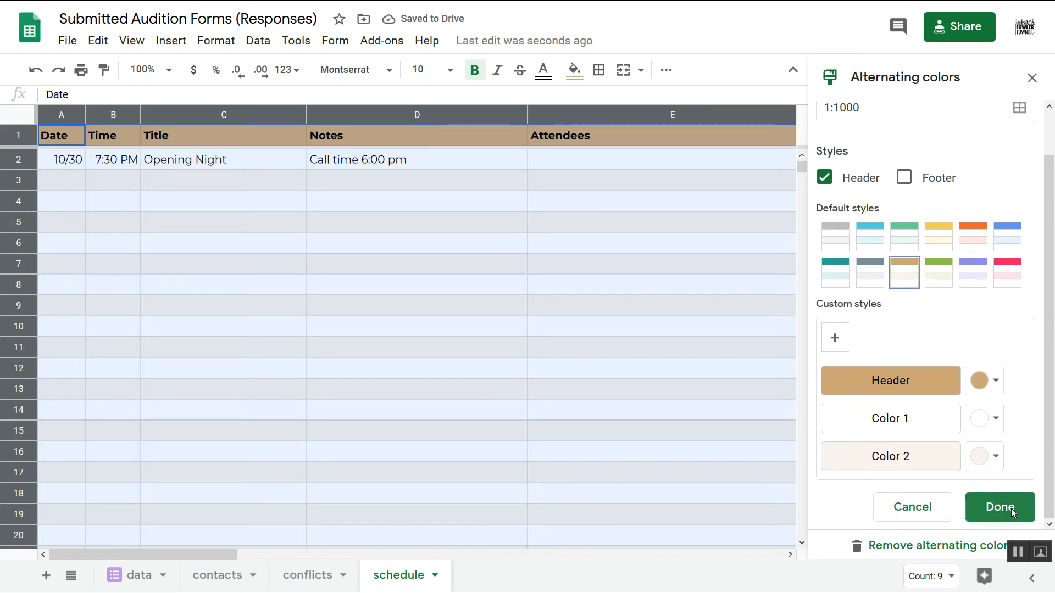
pyautogui.click(1010, 509)
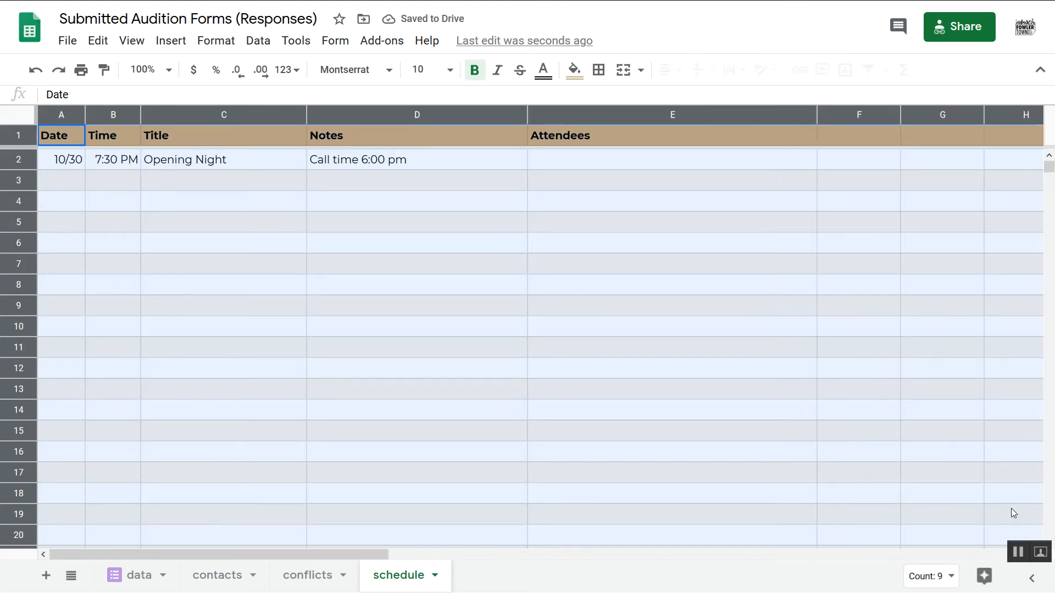
# Step: Enter 10/29 and 5:00 PM as the date and time of the second schedule event in row 3
pyautogui.click(222, 180)
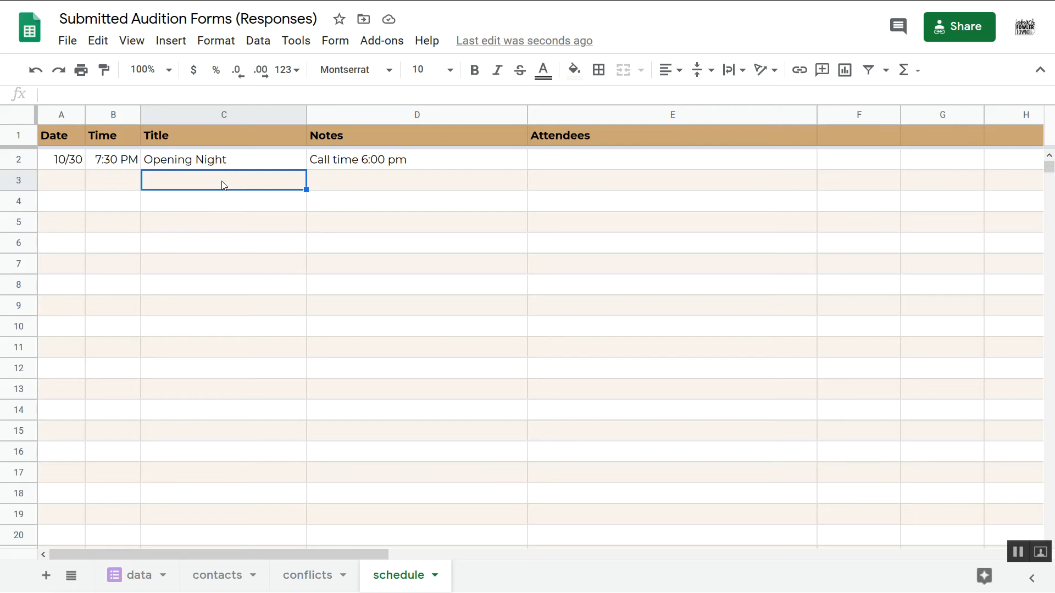
pyautogui.press('Left')
pyautogui.press('Left')
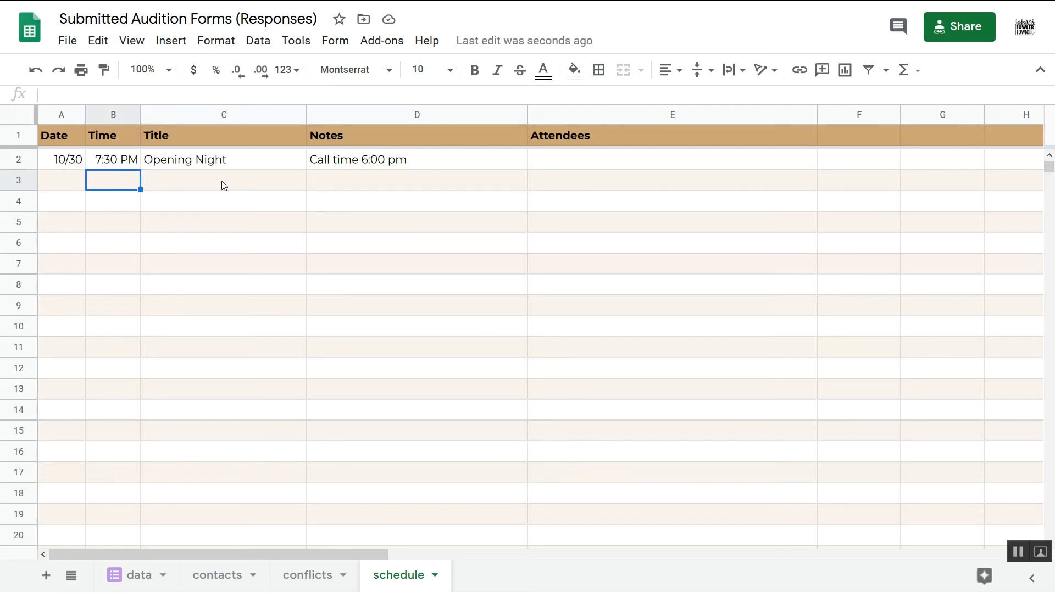
pyautogui.write('10/29')
pyautogui.press('Tab')
pyautogui.write('5')
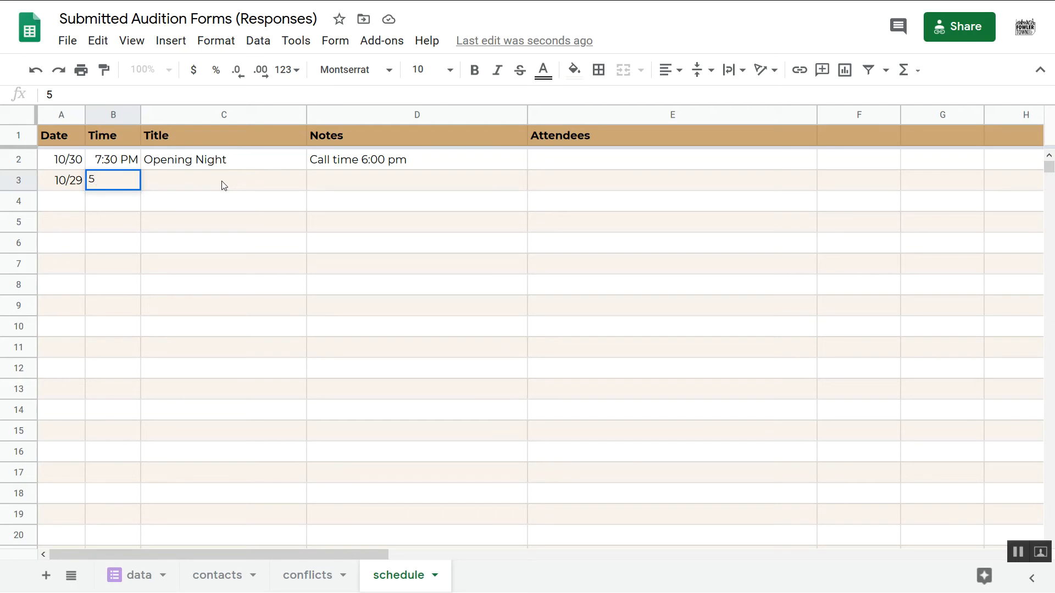
pyautogui.write(':00 PM')
pyautogui.press('Tab')
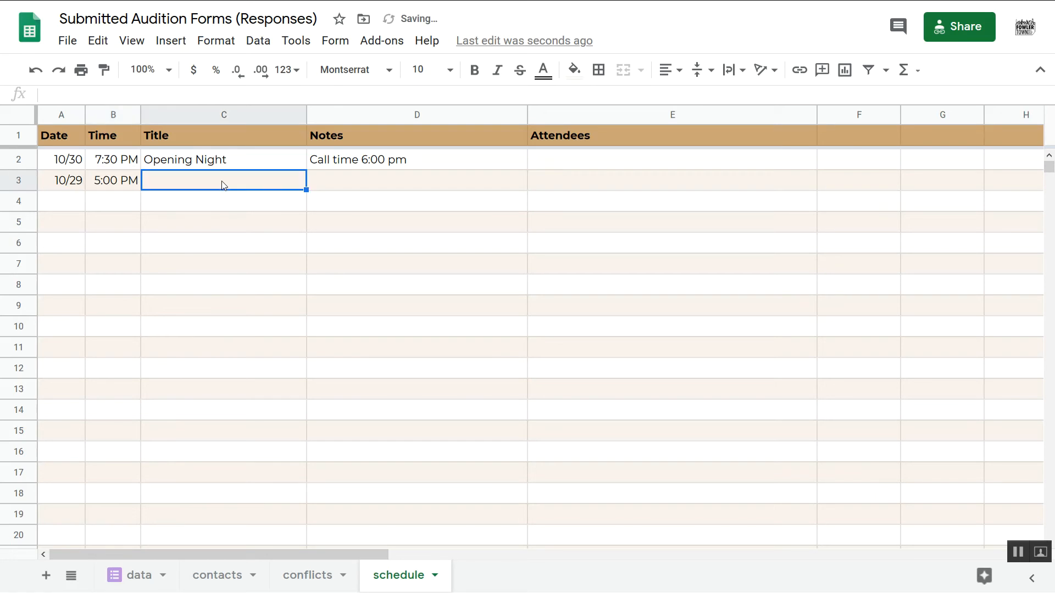
# Step: Title the 10/29 event "Final Dress"
pyautogui.write('TFin')
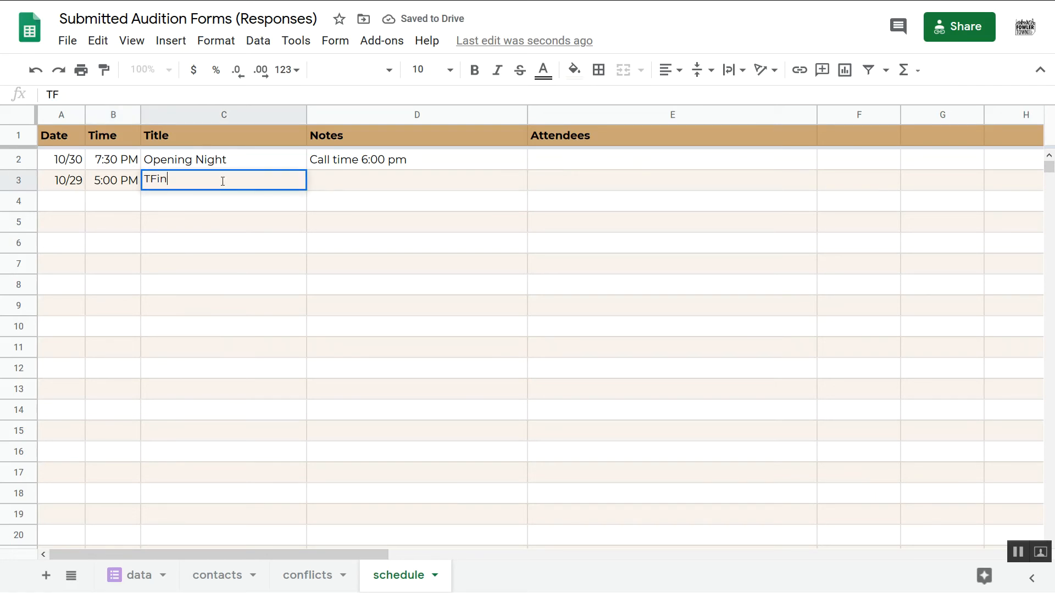
pyautogui.write('al Dress')
pyautogui.press('Home')
pyautogui.press('Delete')
pyautogui.press('Tab')
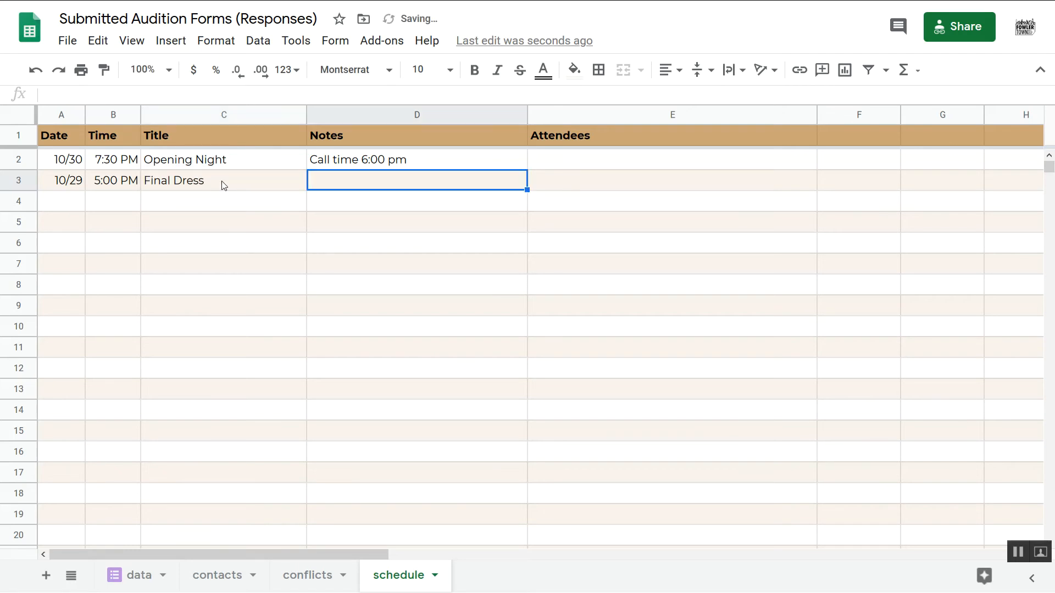
# Step: Enter "All" as the attendees for both the Opening Night and Final Dress events
pyautogui.click(551, 167)
pyautogui.write('All')
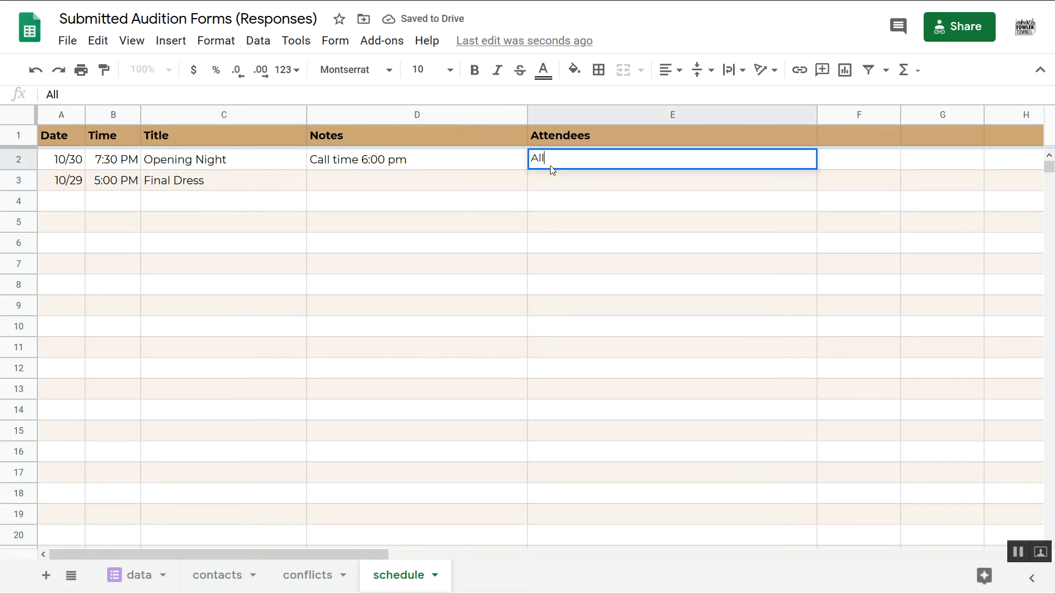
pyautogui.press('Return')
pyautogui.write('All')
pyautogui.press('Return')
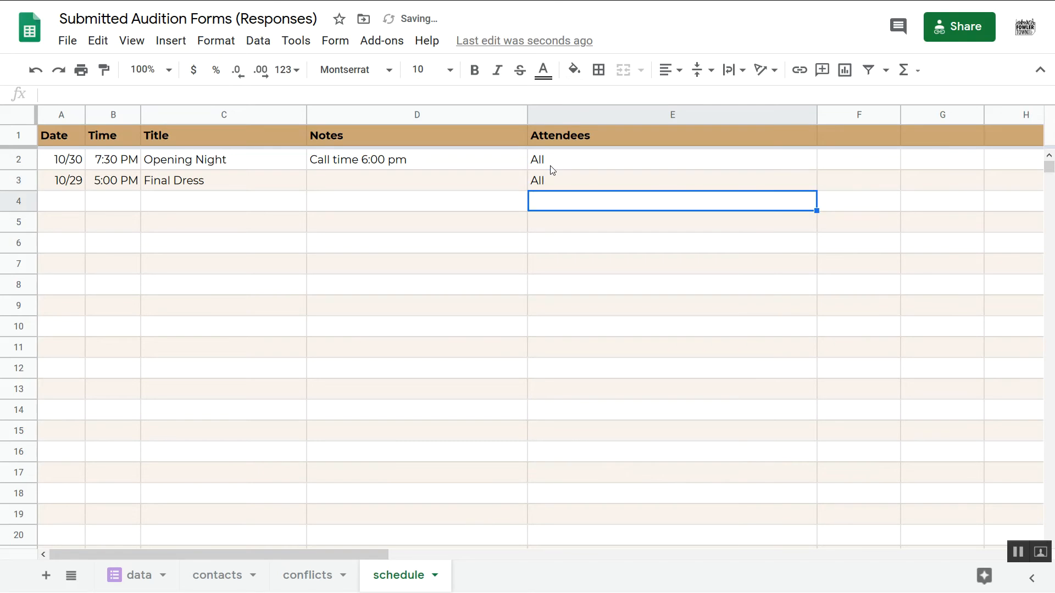
# Step: Enter "All" as the attendees in rows 4 through 6
pyautogui.write('All')
pyautogui.press('Return')
pyautogui.write('Al')
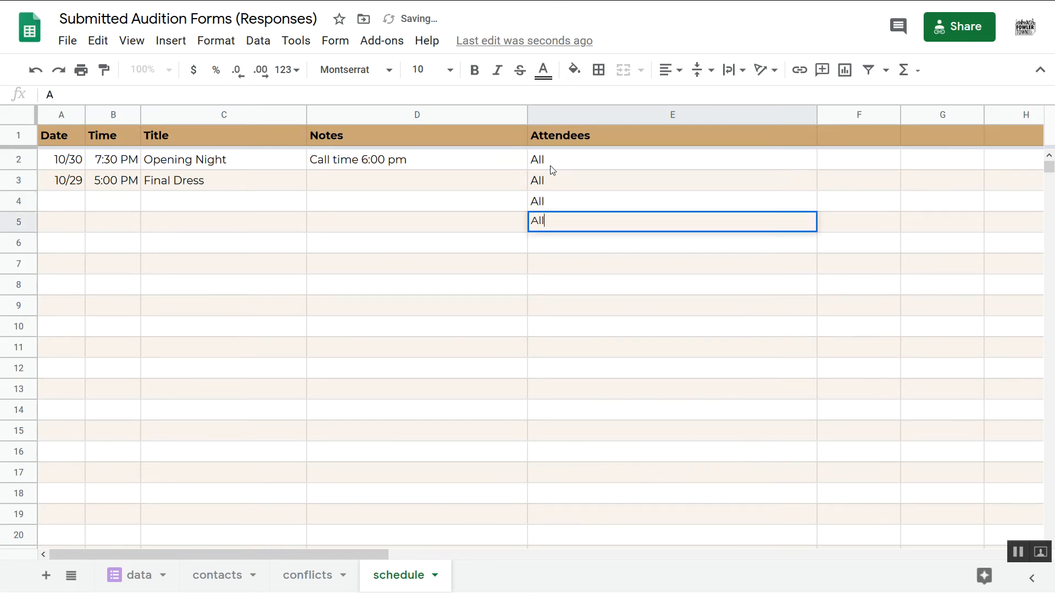
pyautogui.write('l')
pyautogui.press('Return')
pyautogui.write('All')
pyautogui.press('Return')
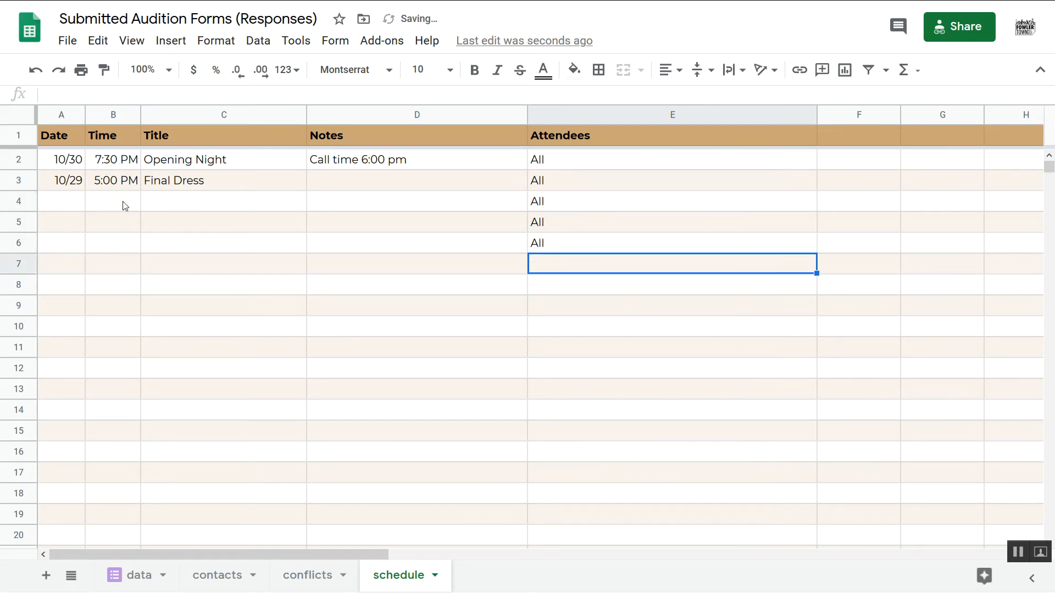
# Step: Enter 10/28 as the date and 5 as the time of the schedule event in row 4
pyautogui.click(50, 208)
pyautogui.write('10/28')
pyautogui.press('Tab')
pyautogui.write('5')
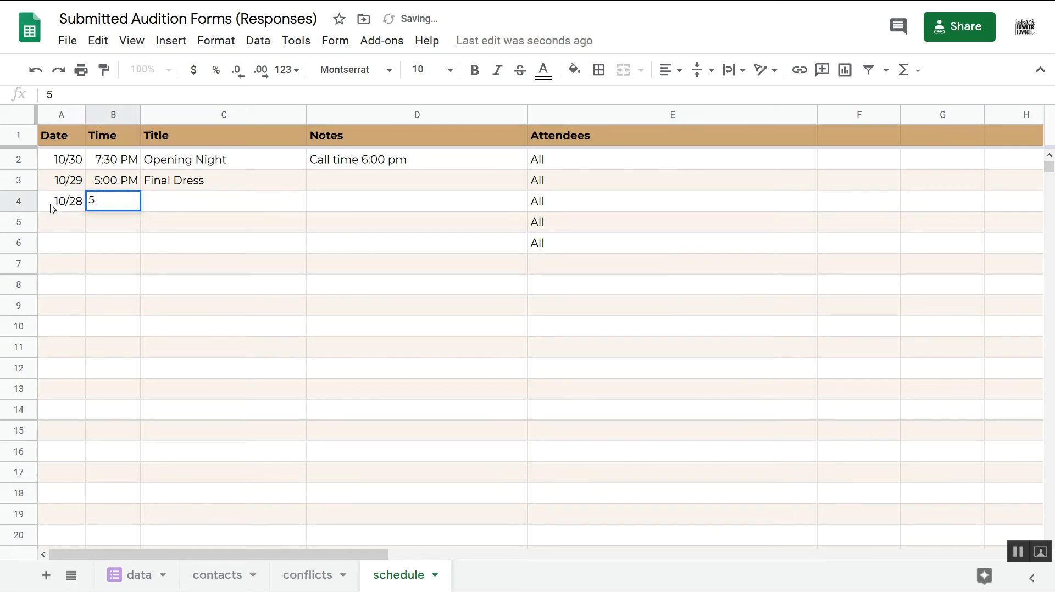
# Step: Extend the descending date series from the 10/30 and 10/29 cells through 10/25 in row 7
pyautogui.click(78, 183)
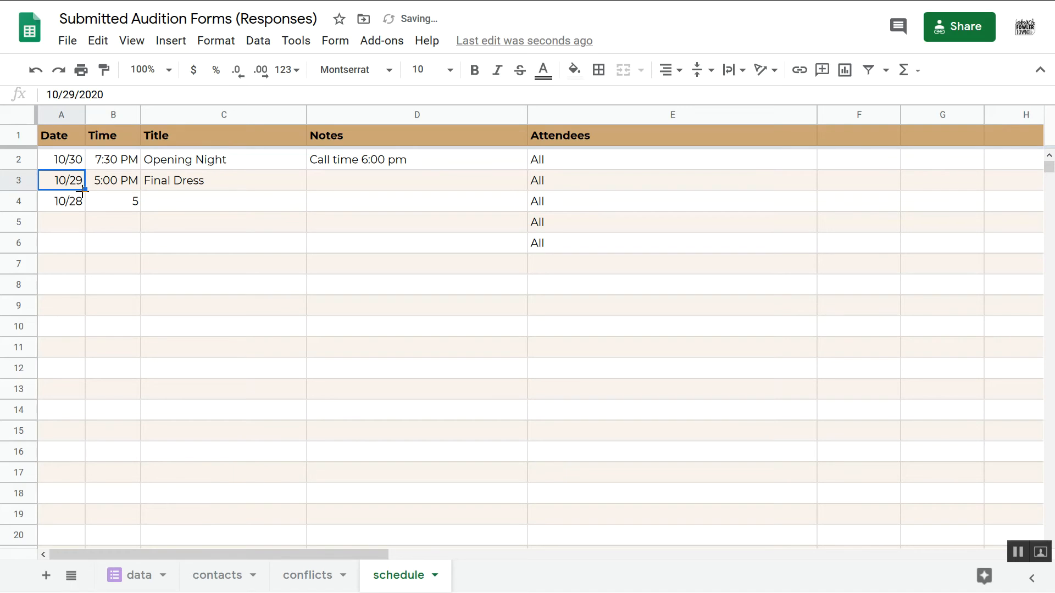
pyautogui.moveTo(78, 167); pyautogui.dragTo(75, 186)
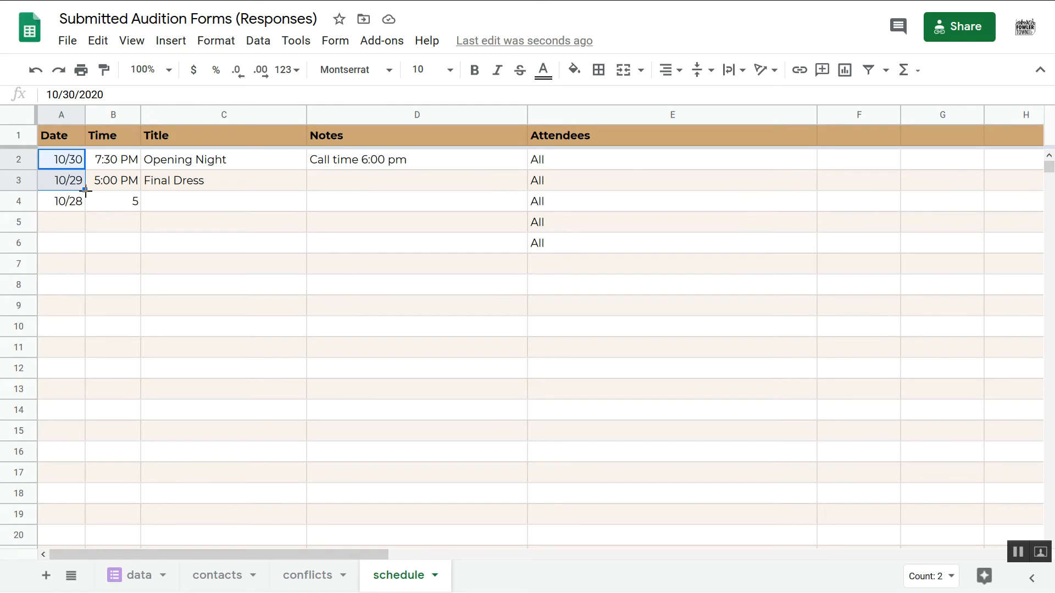
pyautogui.moveTo(85, 190); pyautogui.dragTo(78, 270)
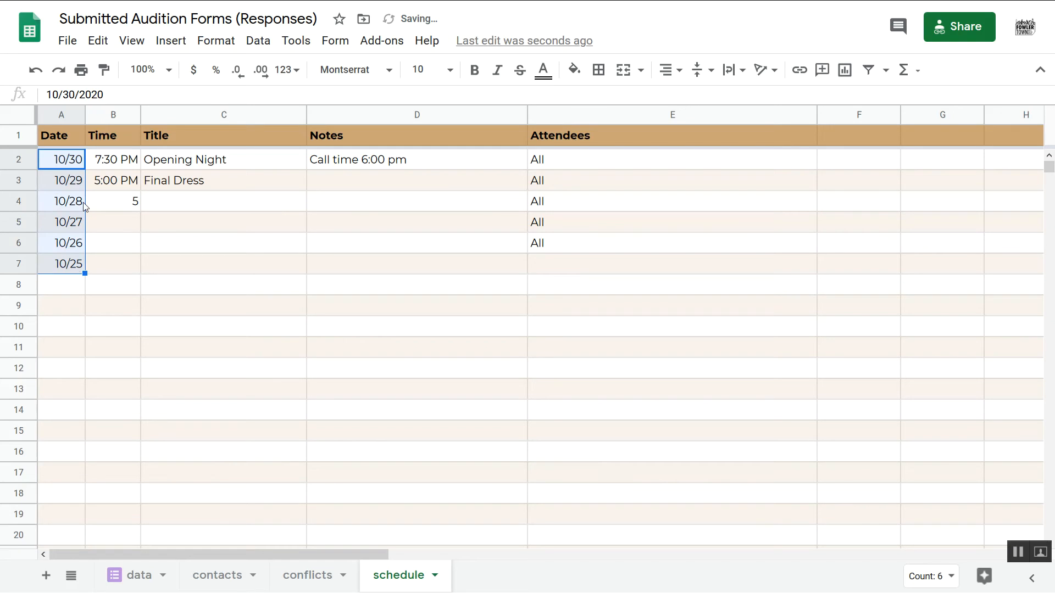
# Step: Review the filled dates in the Date column one by one, from row 2 to the end of the series
pyautogui.click(71, 168)
pyautogui.press('Down')
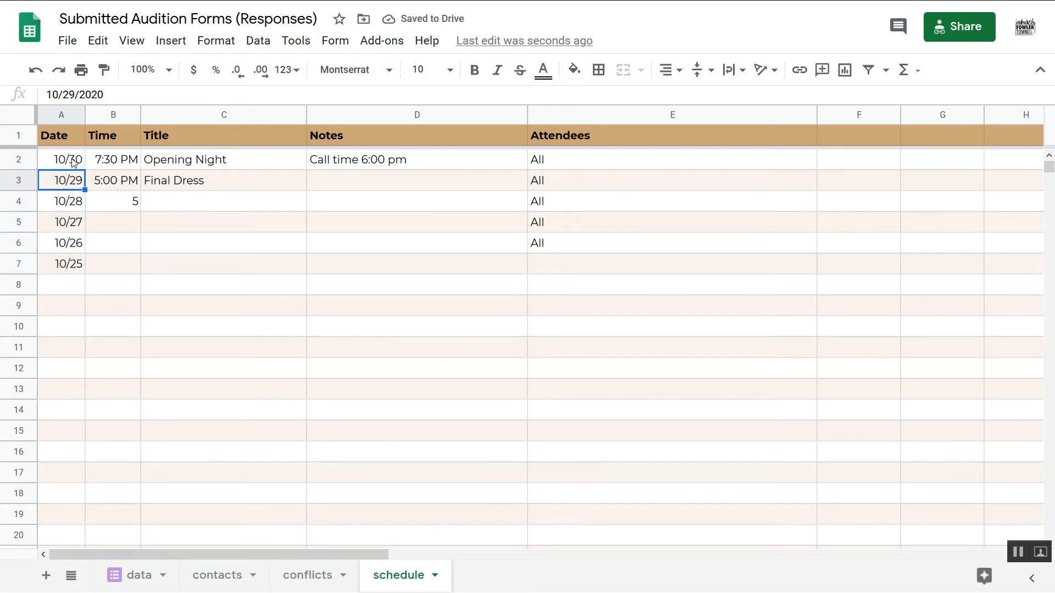
pyautogui.press('Down')
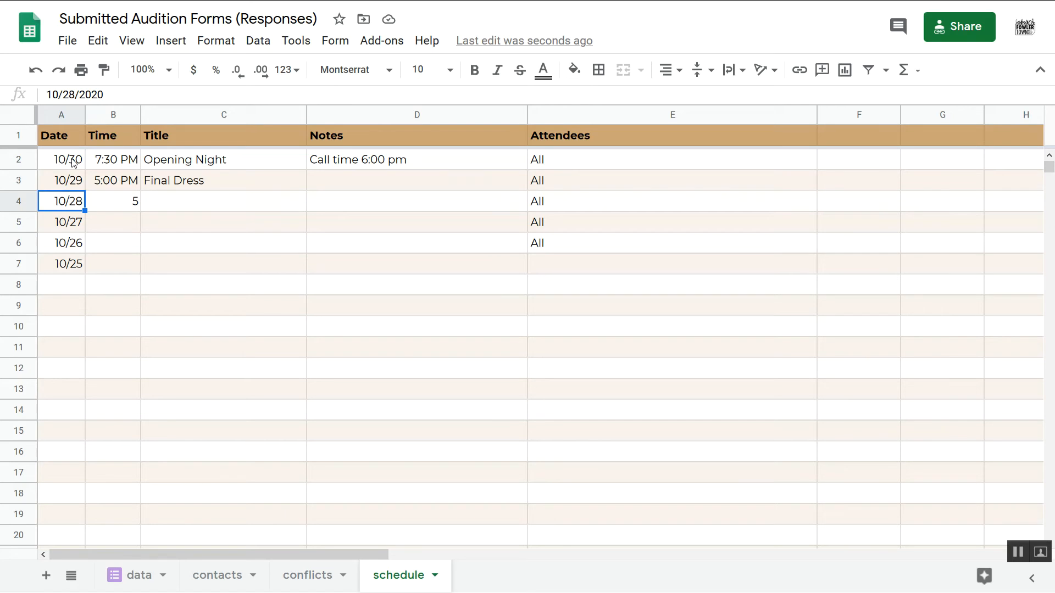
pyautogui.press('Down')
pyautogui.press('Down')
pyautogui.press('Down')
pyautogui.press('Down')
pyautogui.press('Up')
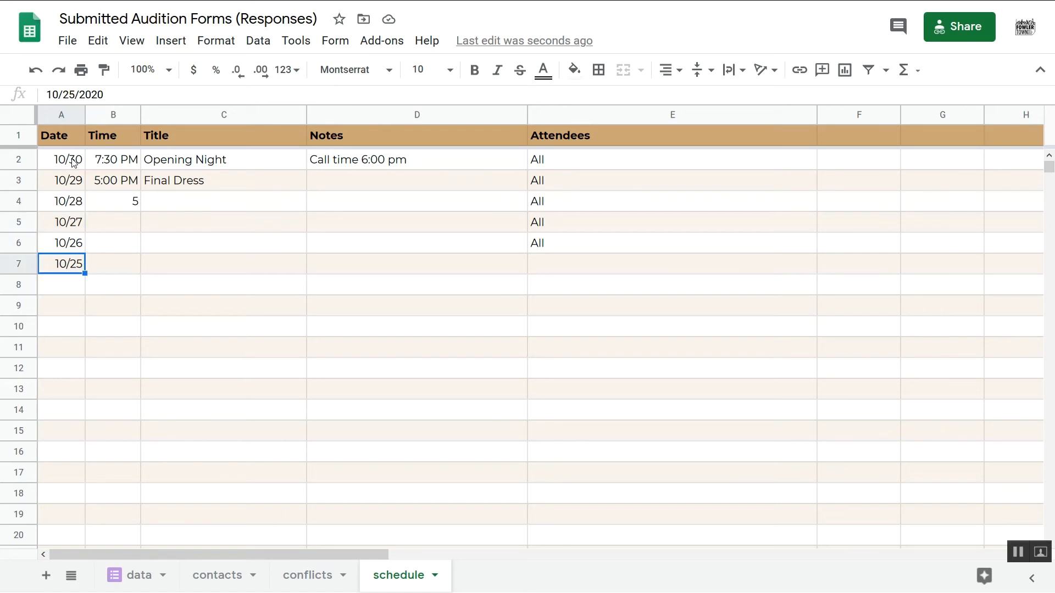
pyautogui.press('Up')
pyautogui.press('Up')
pyautogui.press('Up')
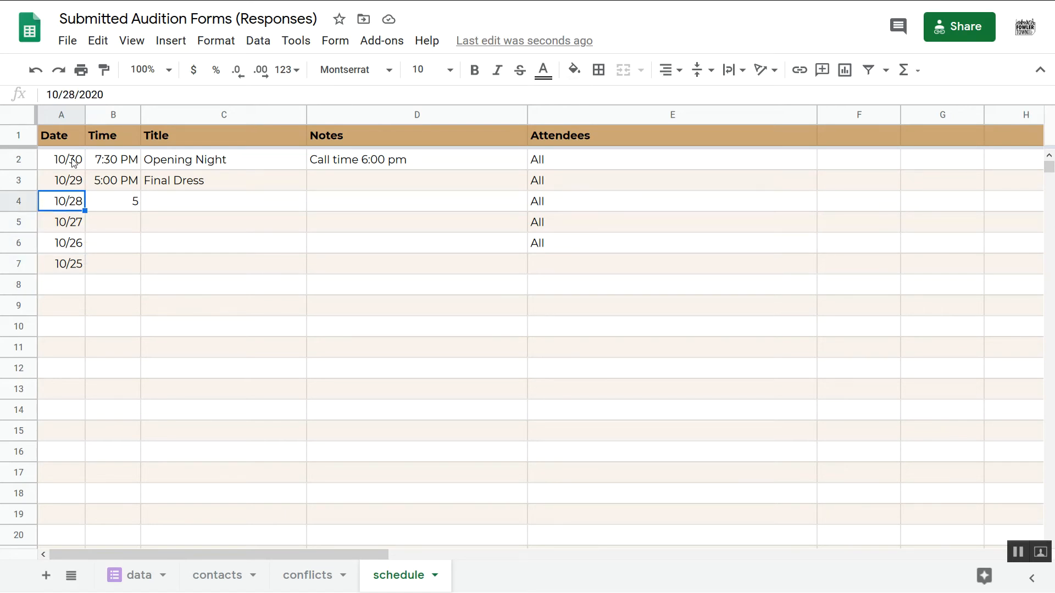
# Step: Copy the 5:00 PM time of the Final Dress event to the Time cells in rows 4 through 7
pyautogui.press('Up')
pyautogui.press('Right')
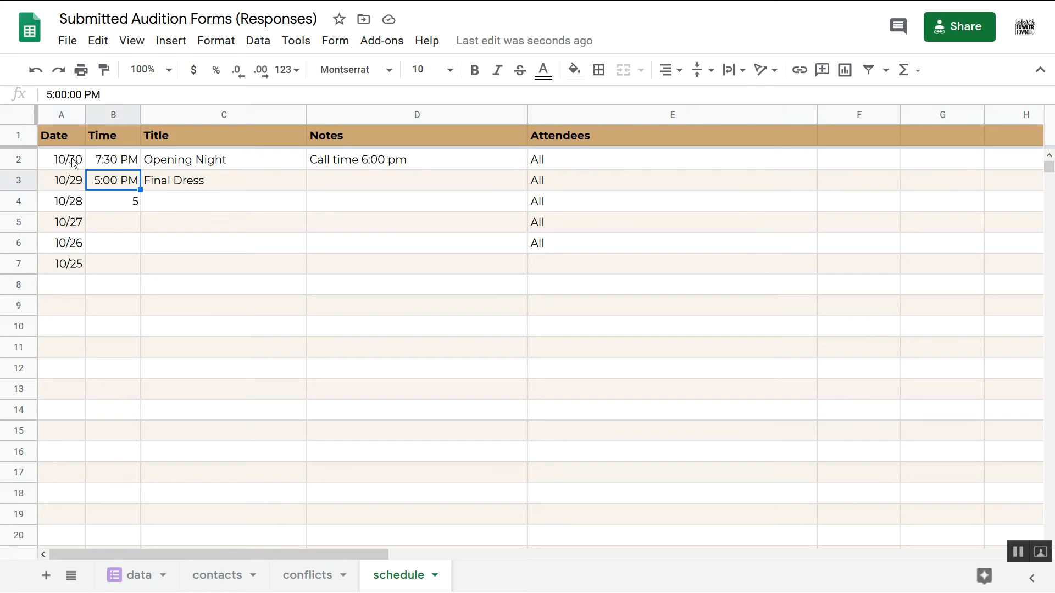
pyautogui.press('Down')
pyautogui.hotkey('shift', 'Down')
pyautogui.hotkey('shift', 'Down')
pyautogui.hotkey('shift', 'Down')
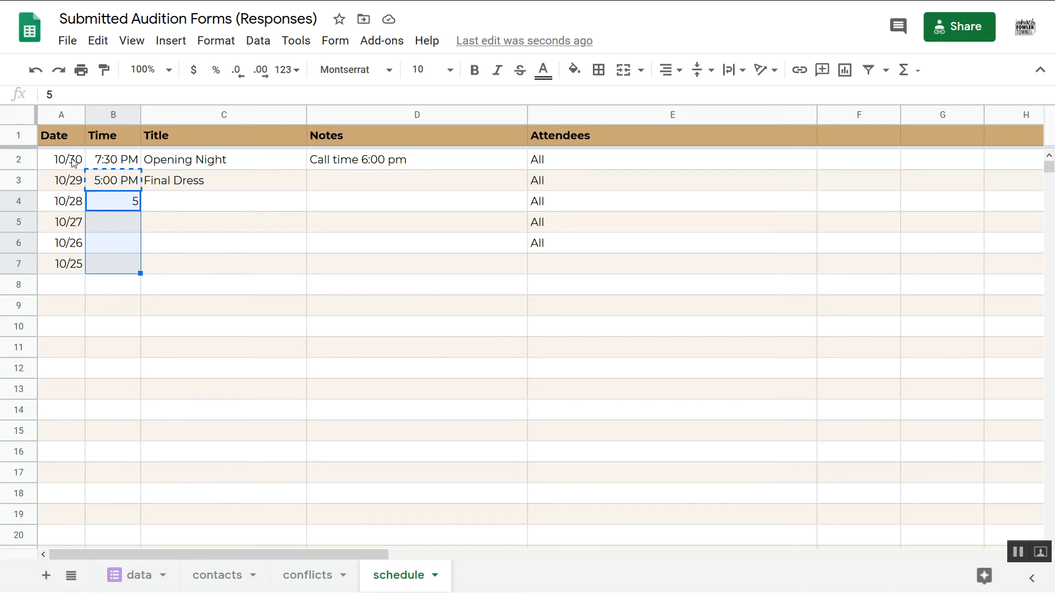
pyautogui.hotkey('ctrl', 'v')
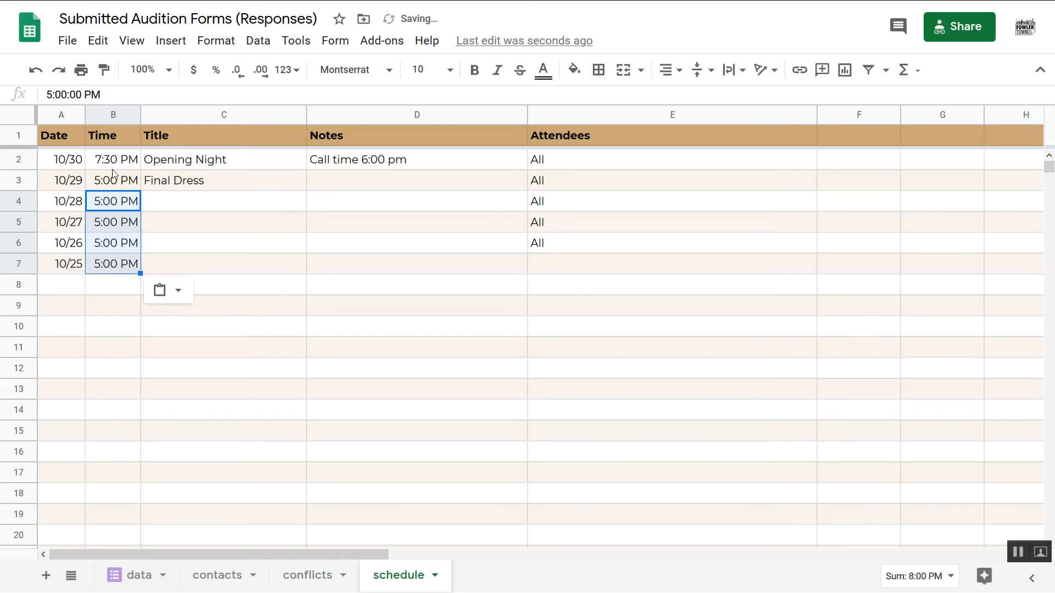
# Step: Title the 10/28 event "Dress Rehearsal"
pyautogui.click(182, 207)
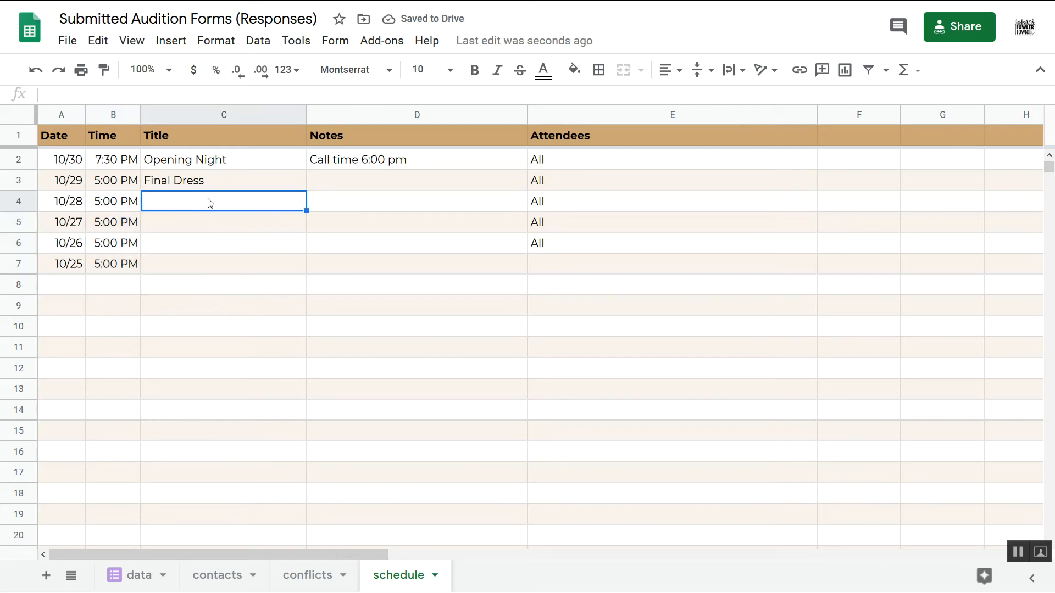
pyautogui.write('Dress ')
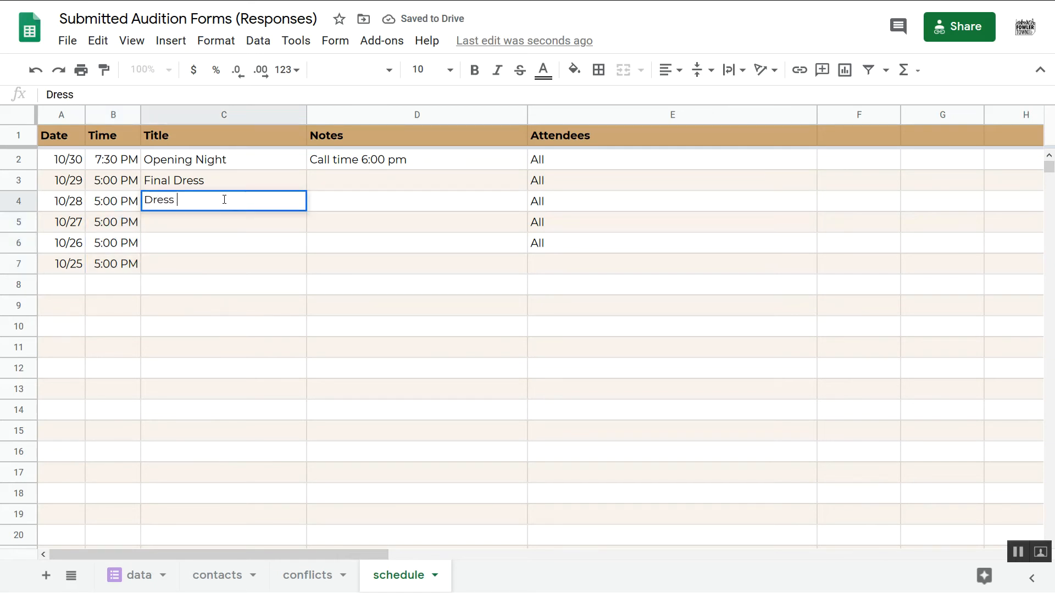
pyautogui.write('Rehearsal')
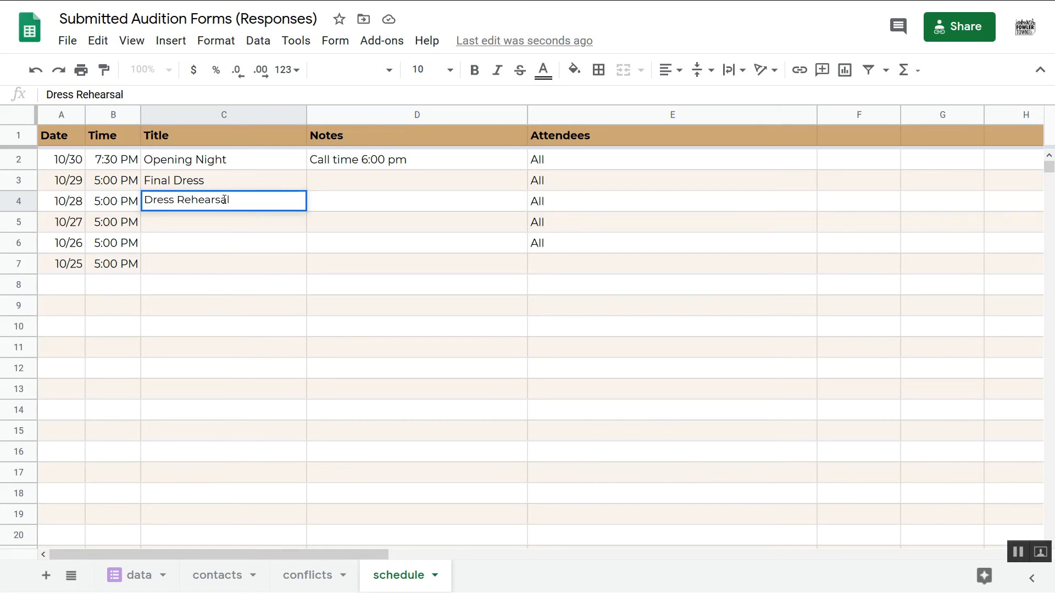
pyautogui.click(584, 209)
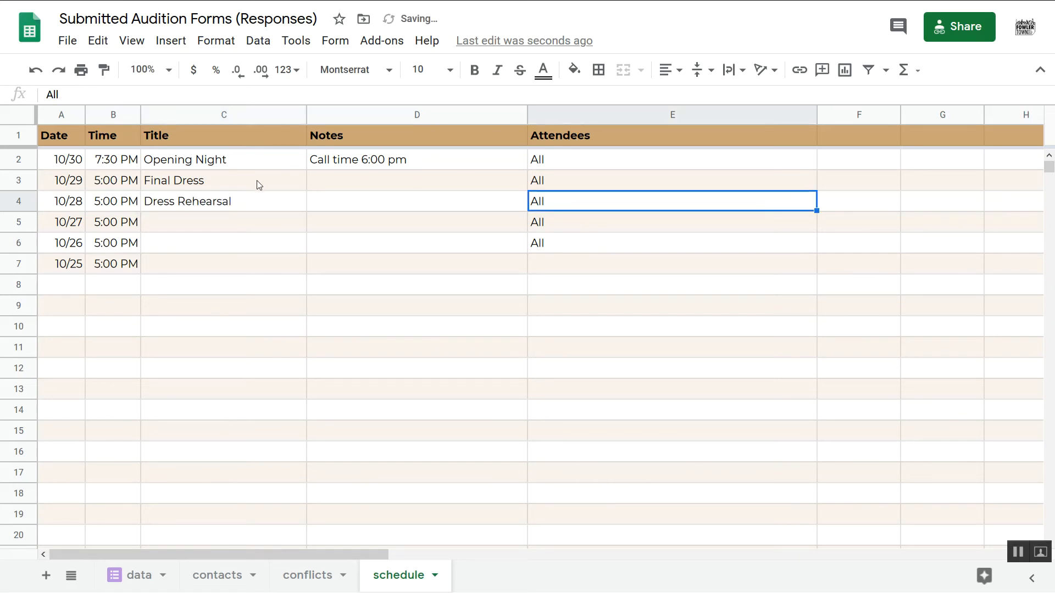
# Step: Copy the title, notes and attendees cells of the 10/28 Dress Rehearsal to rows 5 through 7
pyautogui.moveTo(259, 202); pyautogui.dragTo(541, 202)
pyautogui.hotkey('ctrl', 'c')
pyautogui.hotkey('shift', 'Down')
pyautogui.hotkey('shift', 'Down')
pyautogui.hotkey('shift', 'Down')
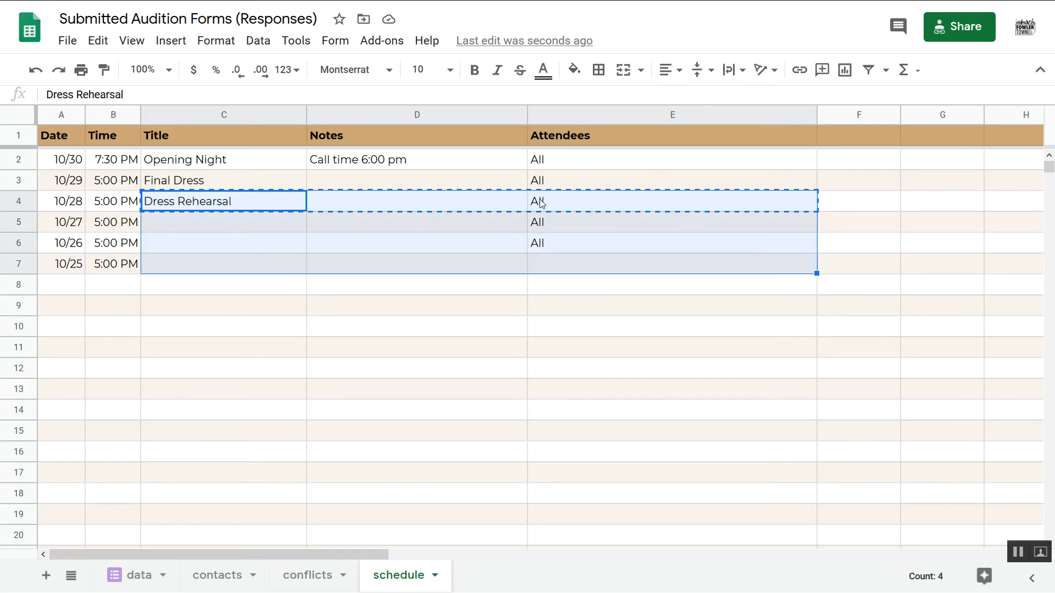
pyautogui.hotkey('ctrl', 'v')
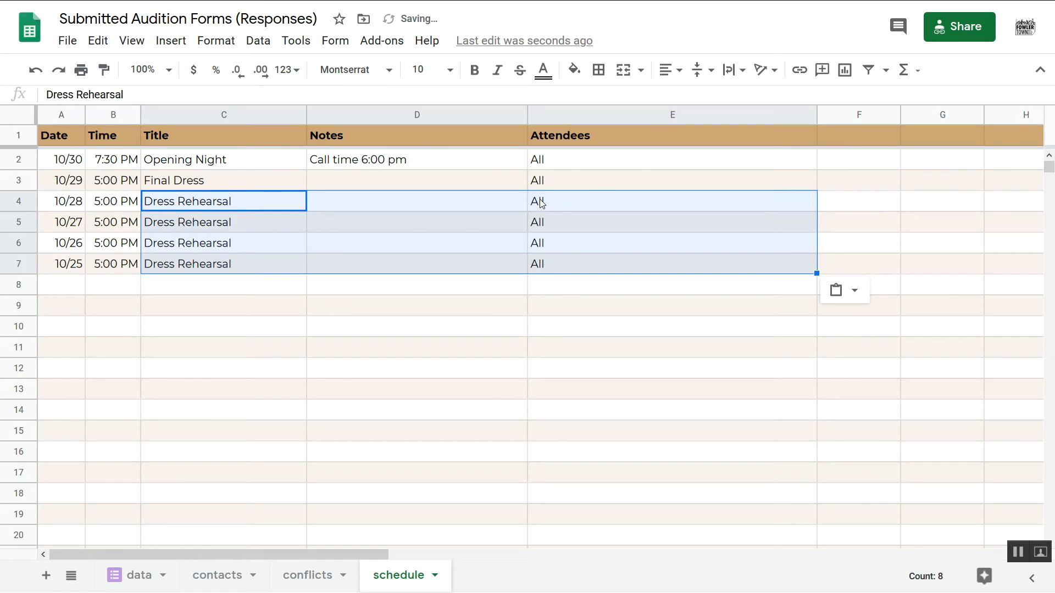
# Step: Set the time of the 10/25 event in row 7 to 2:00
pyautogui.click(74, 166)
pyautogui.press('Down')
pyautogui.press('Down')
pyautogui.press('Down')
pyautogui.press('Down')
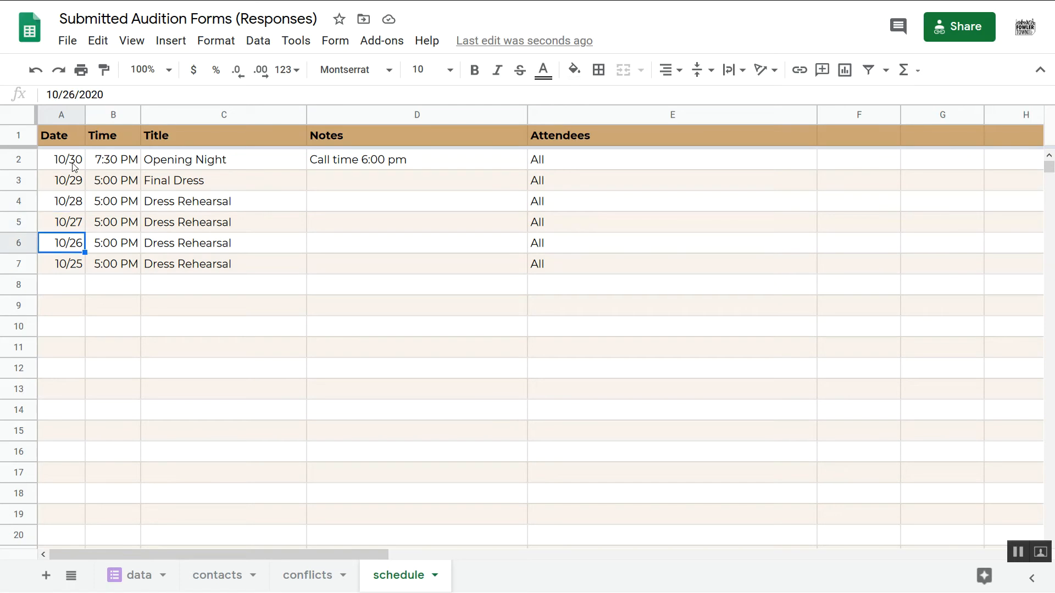
pyautogui.press('Down')
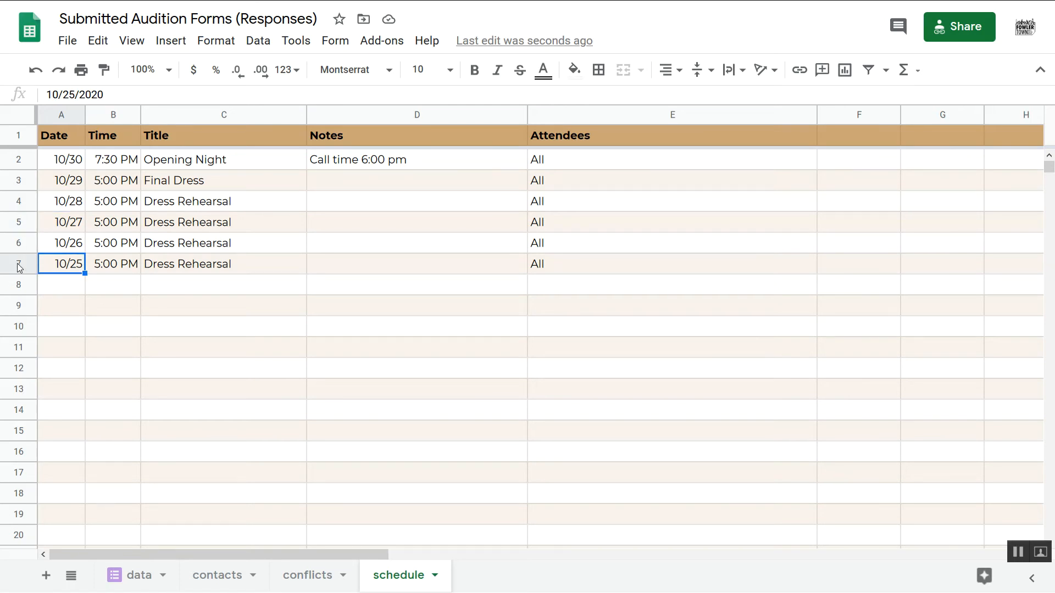
pyautogui.click(113, 269)
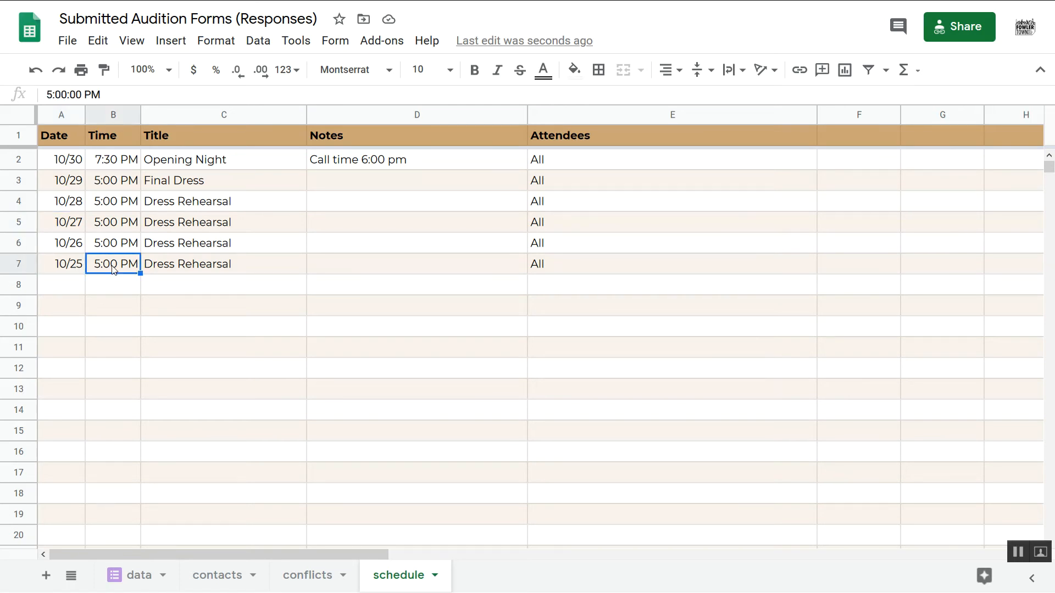
pyautogui.write('2:00')
pyautogui.press('Tab')
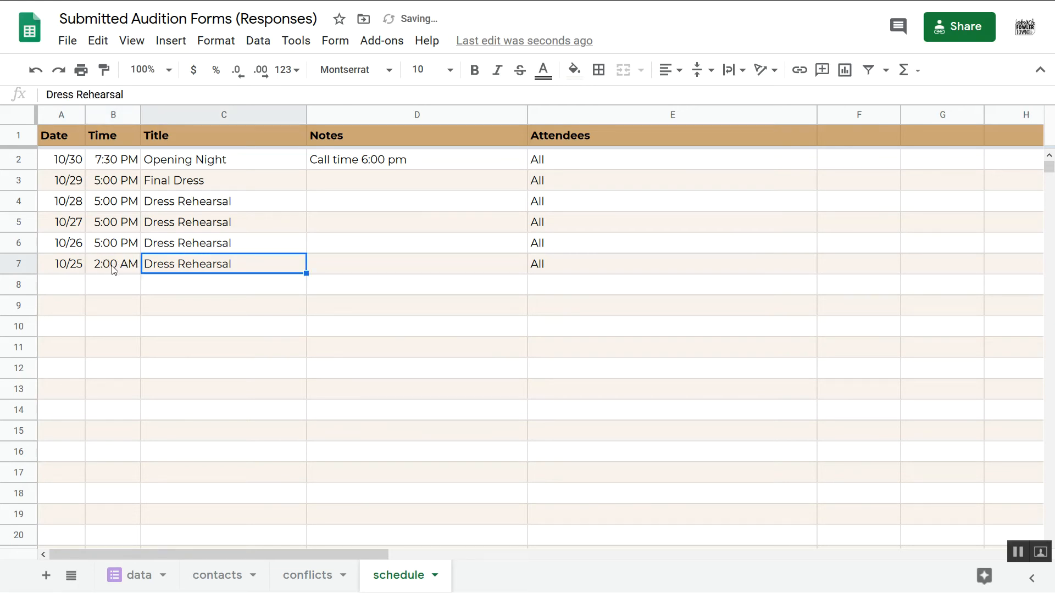
pyautogui.write('Run Show')
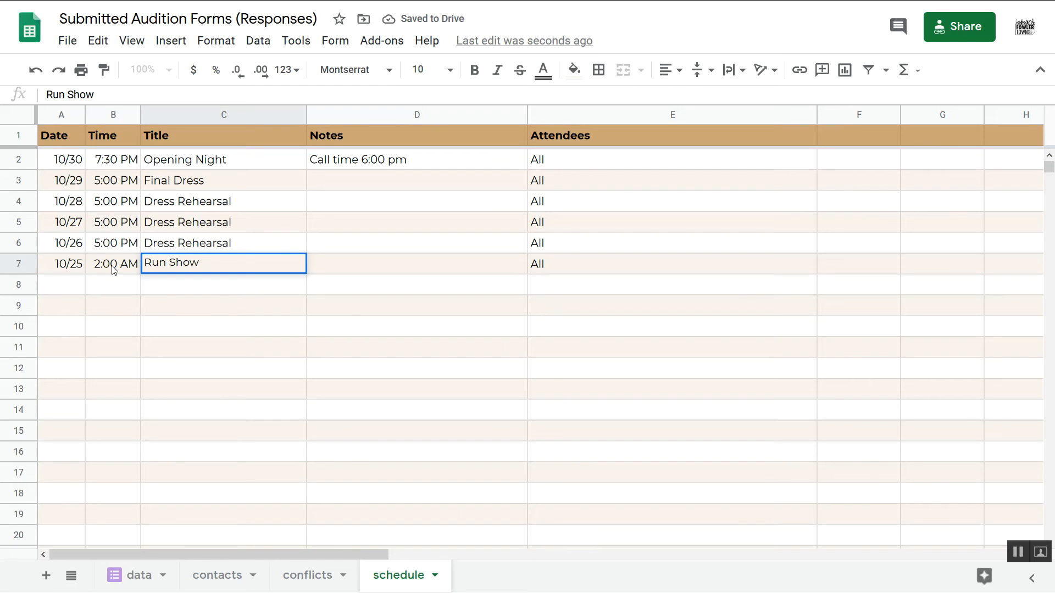
pyautogui.press('BackSpace')
pyautogui.press('BackSpace')
pyautogui.press('BackSpace')
pyautogui.press('BackSpace')
pyautogui.press('BackSpace')
pyautogui.press('BackSpace')
pyautogui.press('BackSpace')
pyautogui.press('BackSpace')
# Step: Title the 10/25 event "Load into theatre" and change its attendees to "Adults"
pyautogui.write('Load ')
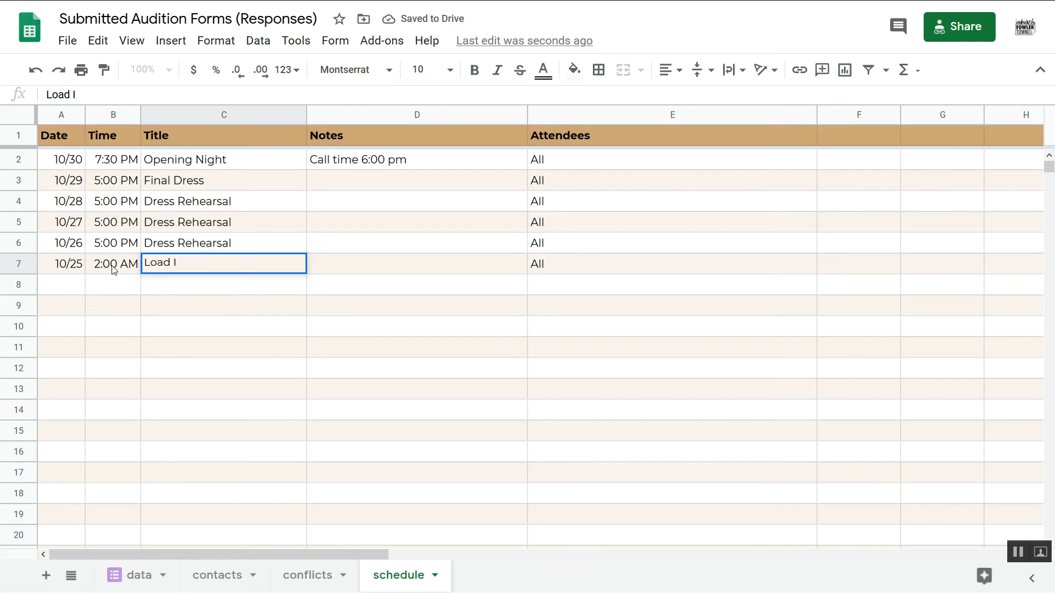
pyautogui.write('into theatre')
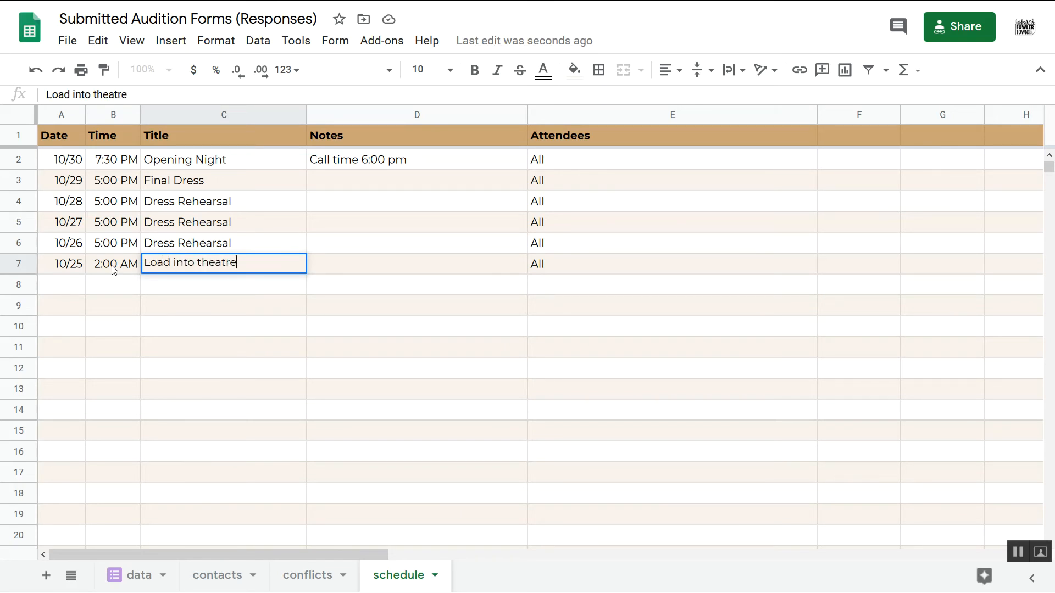
pyautogui.press('Tab')
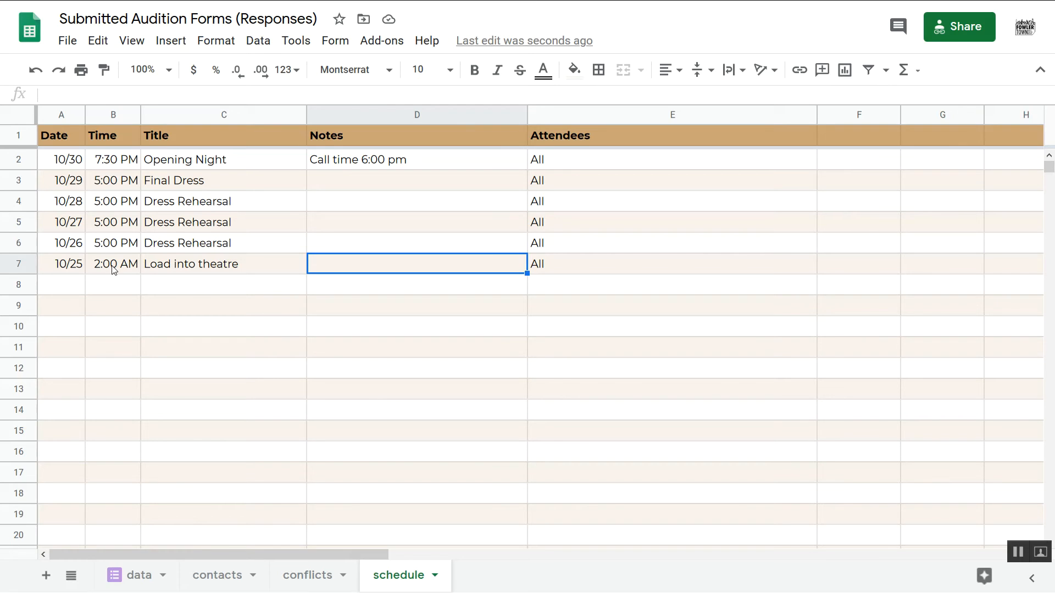
pyautogui.press('Right')
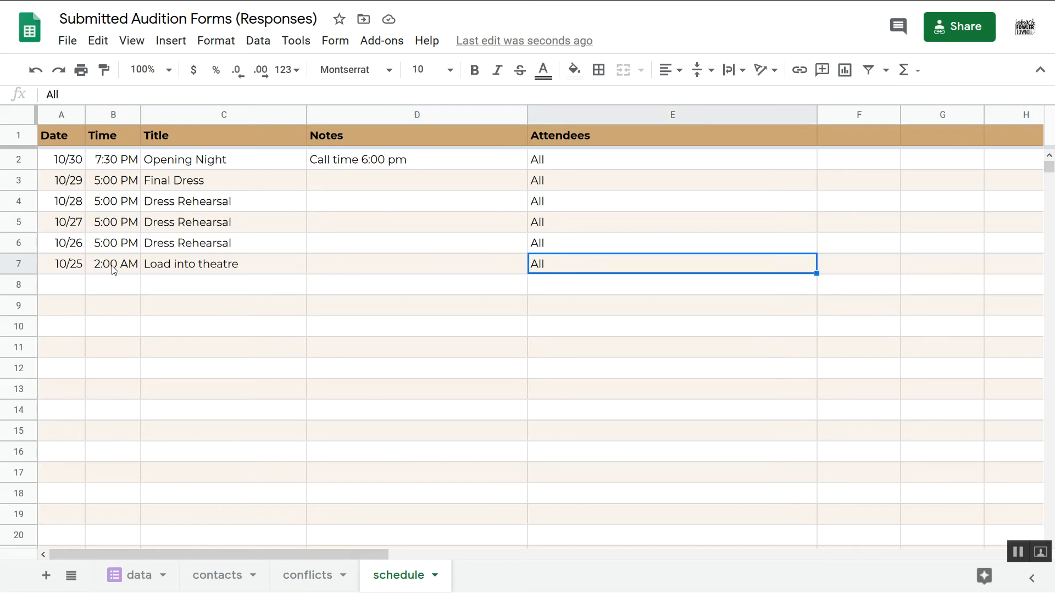
pyautogui.write('Adults')
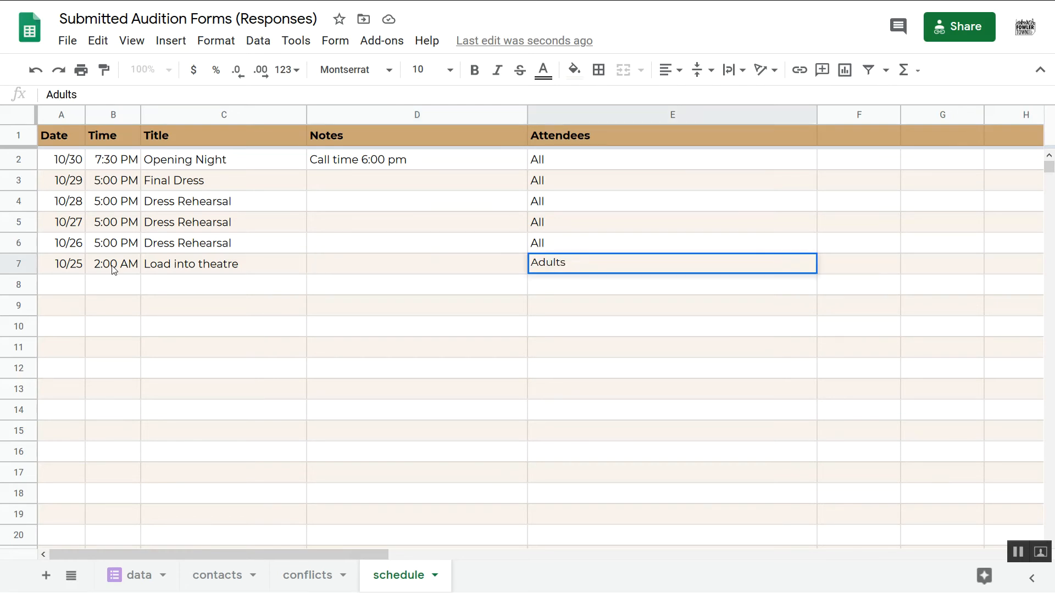
pyautogui.press('Return')
pyautogui.press('Left')
pyautogui.press('Left')
pyautogui.press('Left')
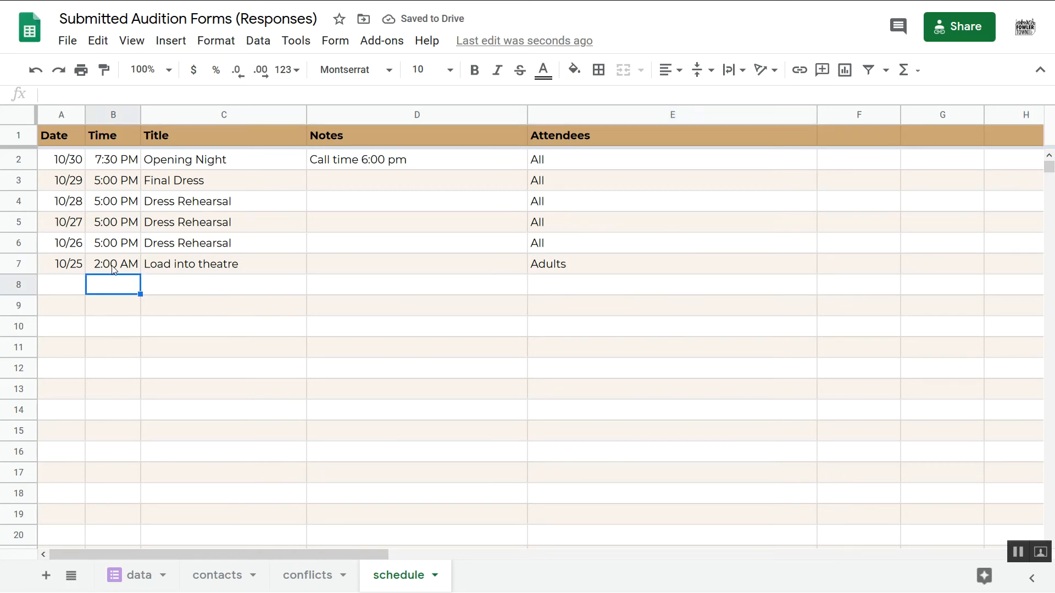
pyautogui.press('Left')
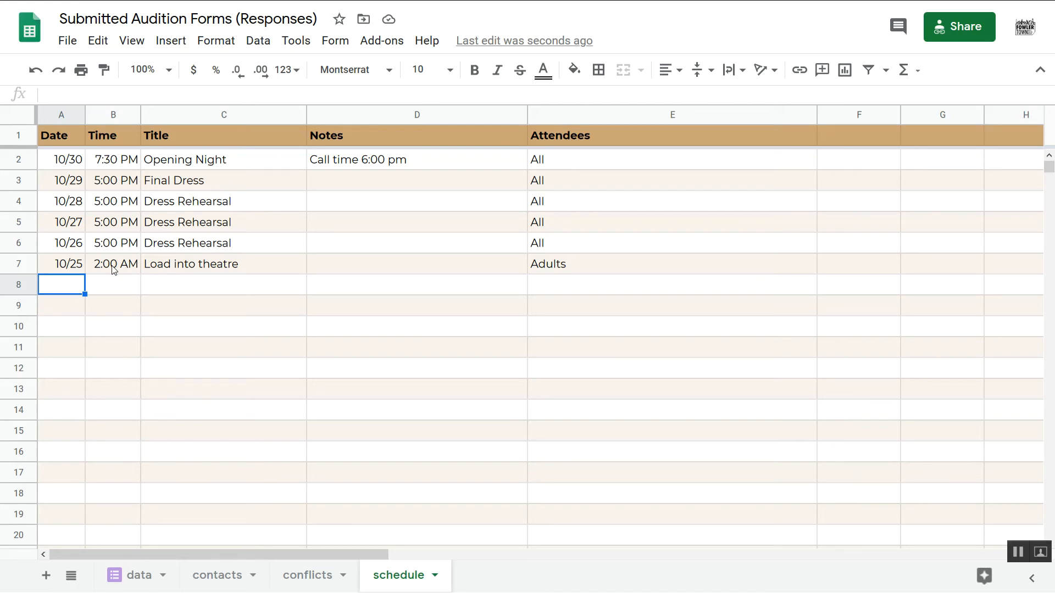
# Step: Change the time of the 10/25 Load into theatre event to 2:00 PM
pyautogui.doubleClick(113, 265)
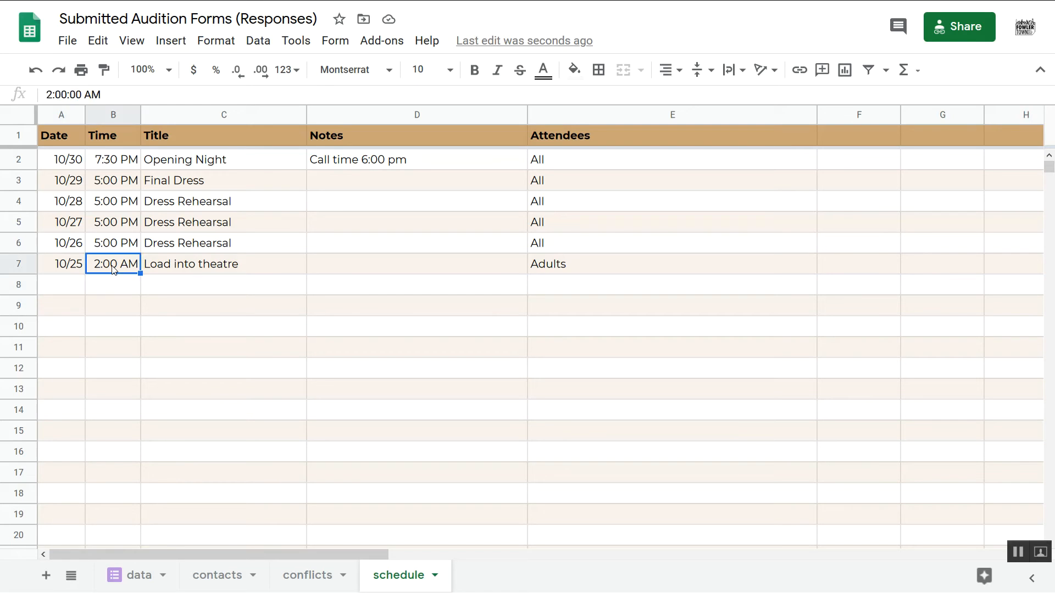
pyautogui.write('P')
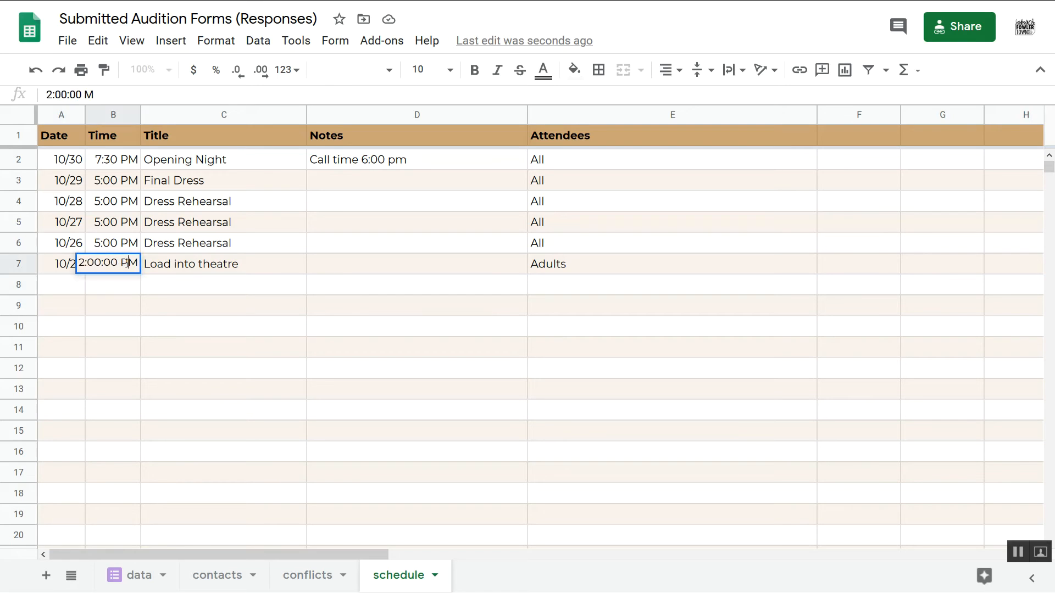
pyautogui.press('Return')
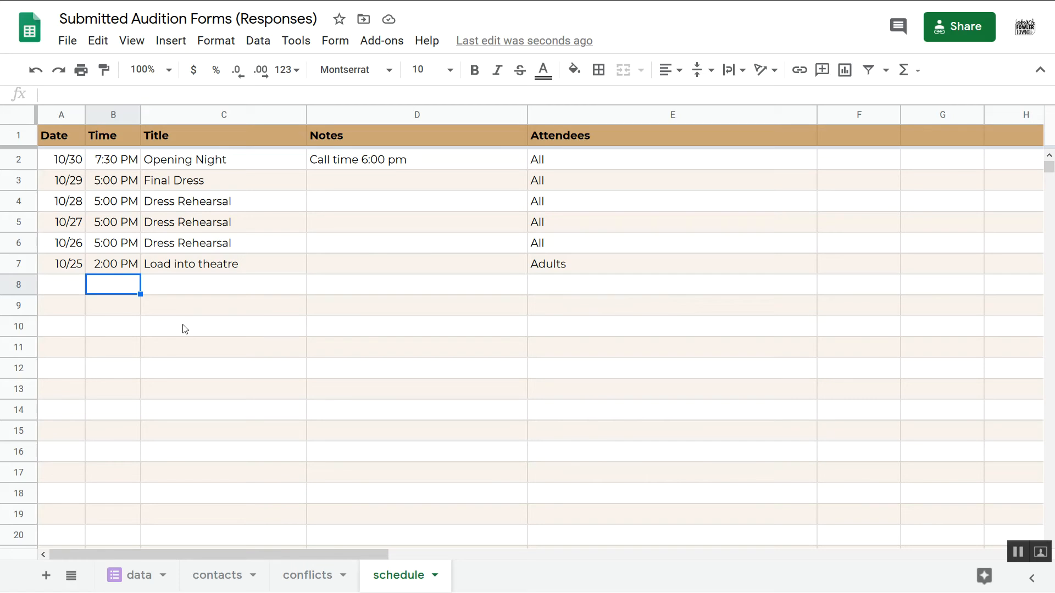
# Step: Add a 10/24 event titled "Run Show" in row 8 with "All" as its attendees
pyautogui.click(74, 286)
pyautogui.write('10')
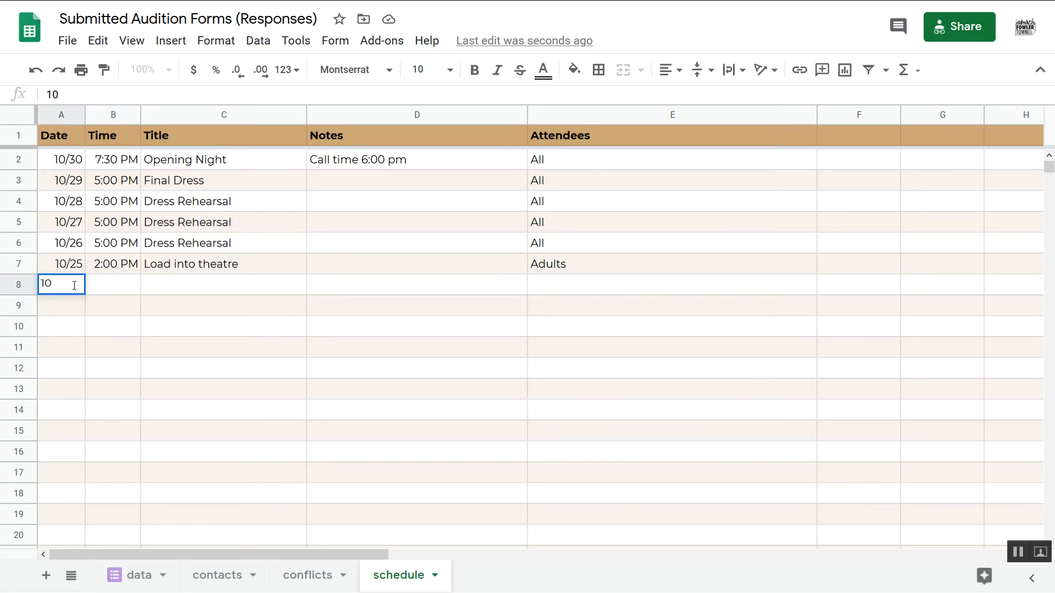
pyautogui.write('/24')
pyautogui.press('Tab')
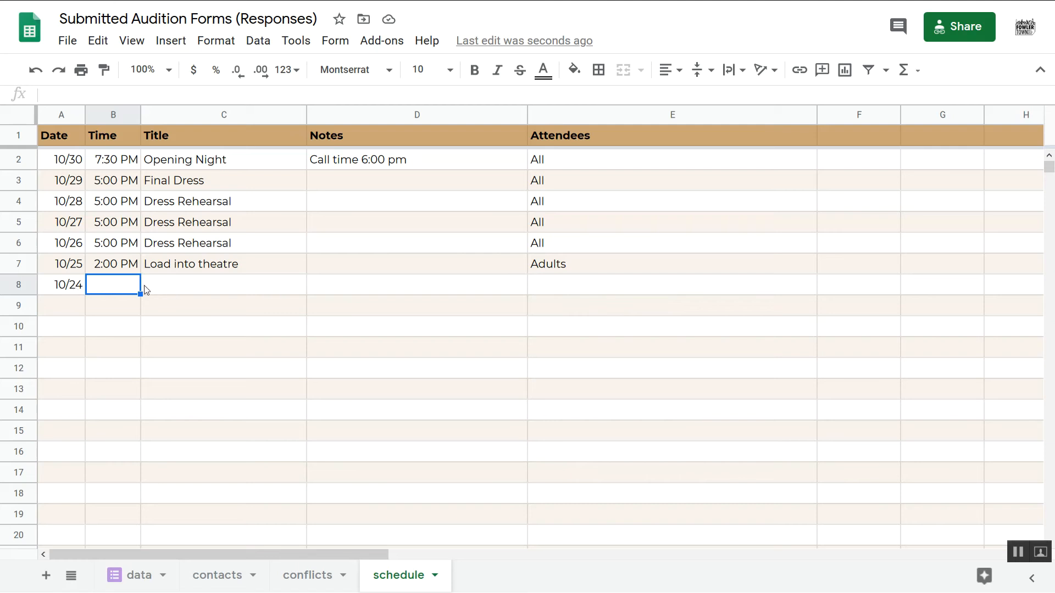
pyautogui.click(163, 291)
pyautogui.write('Run Show')
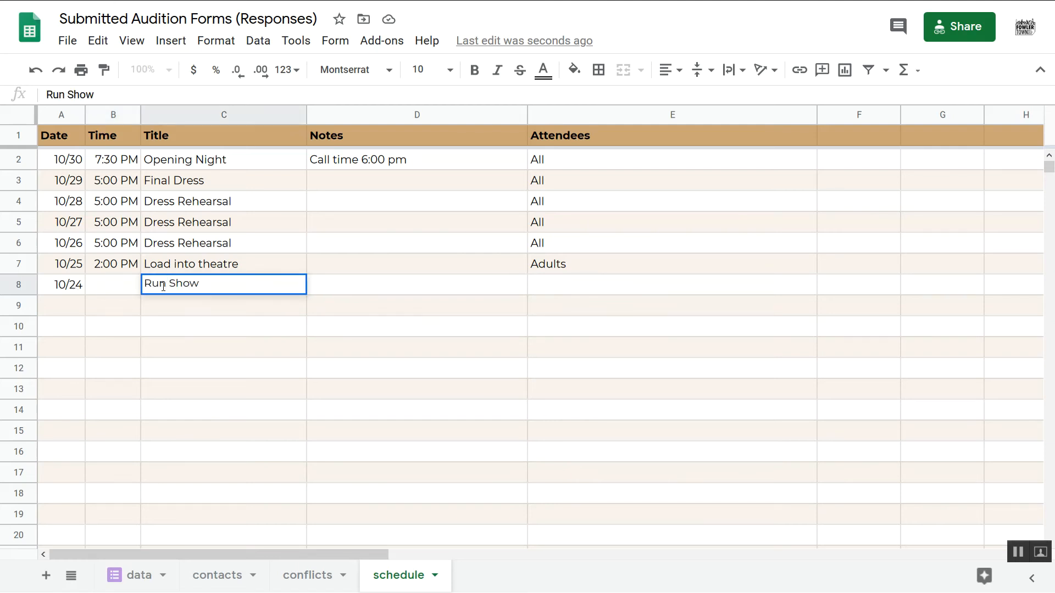
pyautogui.press('Tab')
pyautogui.press('Tab')
pyautogui.write('All')
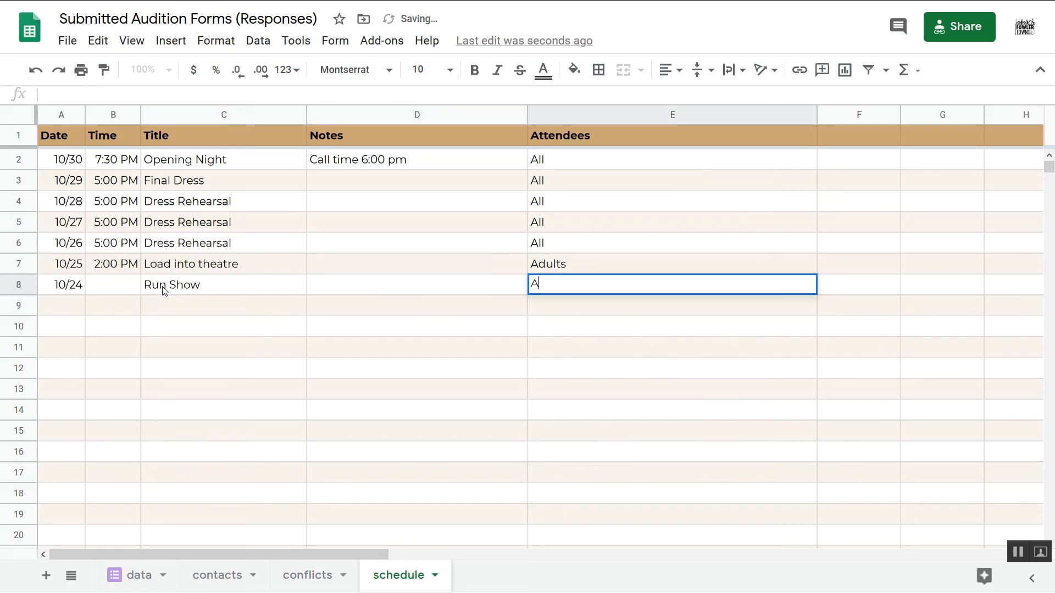
pyautogui.press('Return')
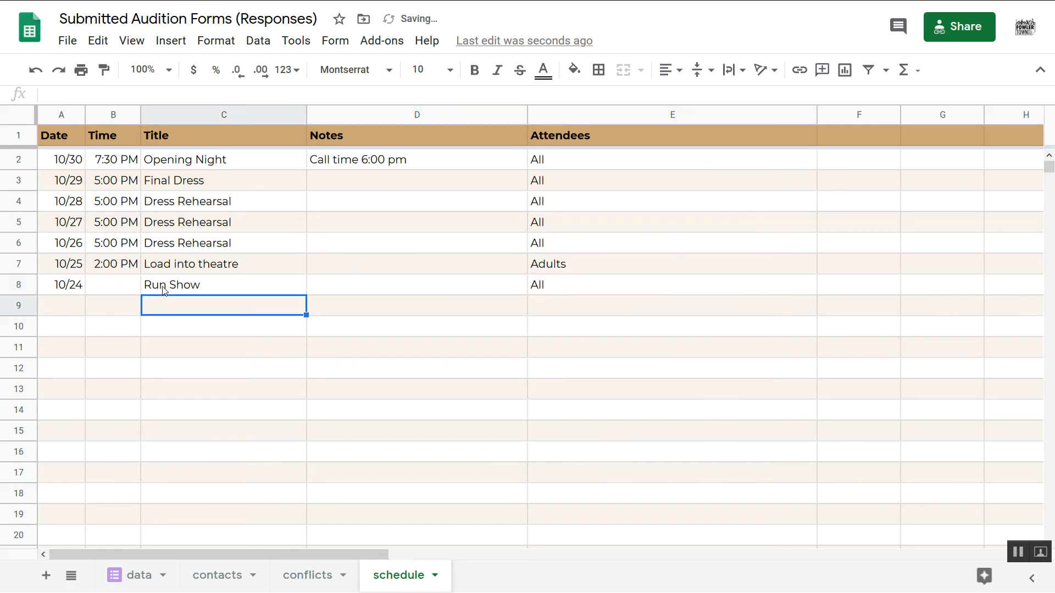
# Step: Extend the 10/24 event's title to "Run Show (Cast Red)"
pyautogui.click(163, 290)
pyautogui.doubleClick(163, 288)
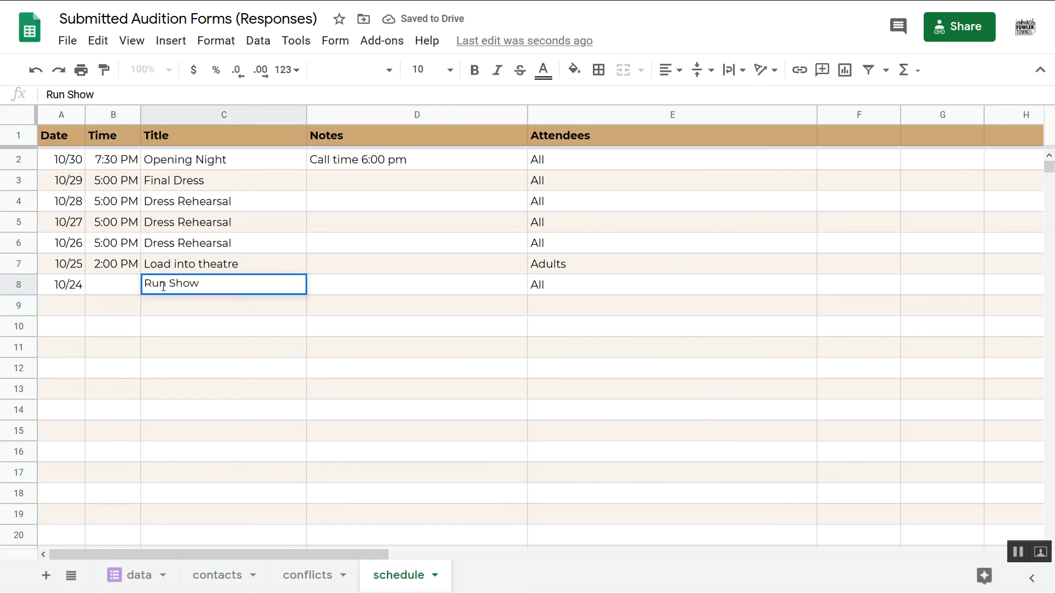
pyautogui.write('(Cast Red)')
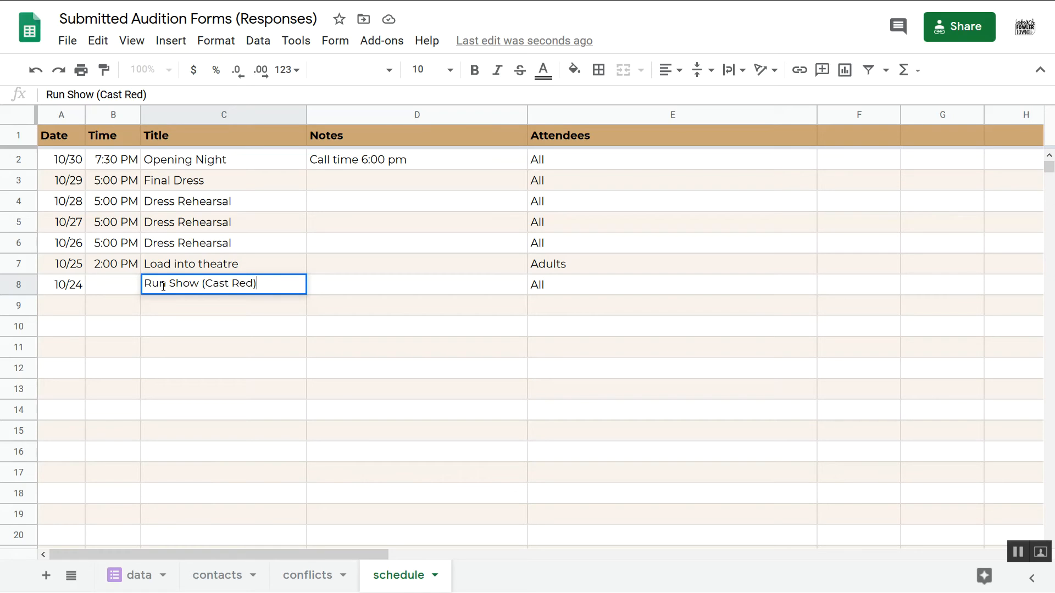
pyautogui.press('Tab')
# Step: Copy the Run Show title into row 9 and change it to "Run Show (Cast Blue)"
pyautogui.click(163, 286)
pyautogui.hotkey('ctrl', 'c')
pyautogui.press('Down')
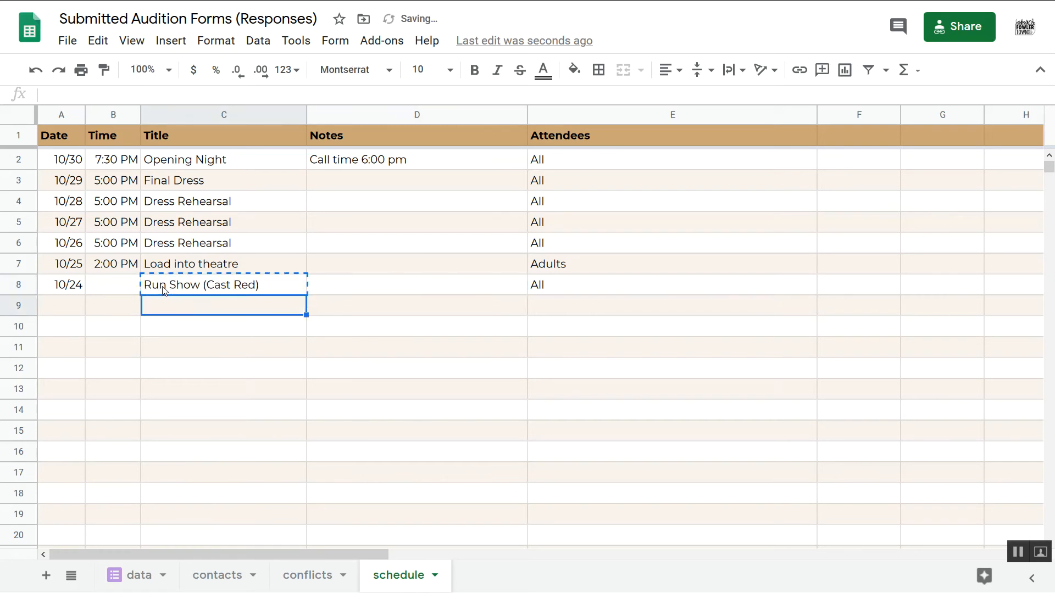
pyautogui.hotkey('ctrl', 'v')
pyautogui.press('Left')
pyautogui.press('BackSpace')
pyautogui.press('BackSpace')
pyautogui.press('BackSpace')
pyautogui.write('Blue')
pyautogui.press('BackSpace')
pyautogui.write('e')
pyautogui.press('Tab')
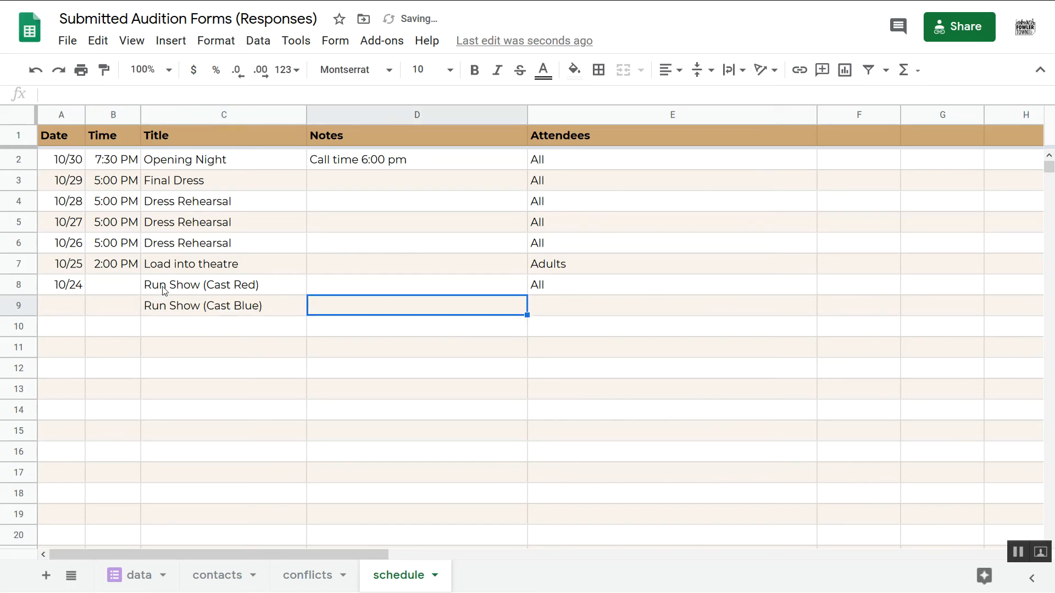
# Step: Set the attendees to "Cast Red" in row 8 and "Cast Blue" in row 9
pyautogui.press('Tab')
pyautogui.press('Up')
pyautogui.write('Cast B')
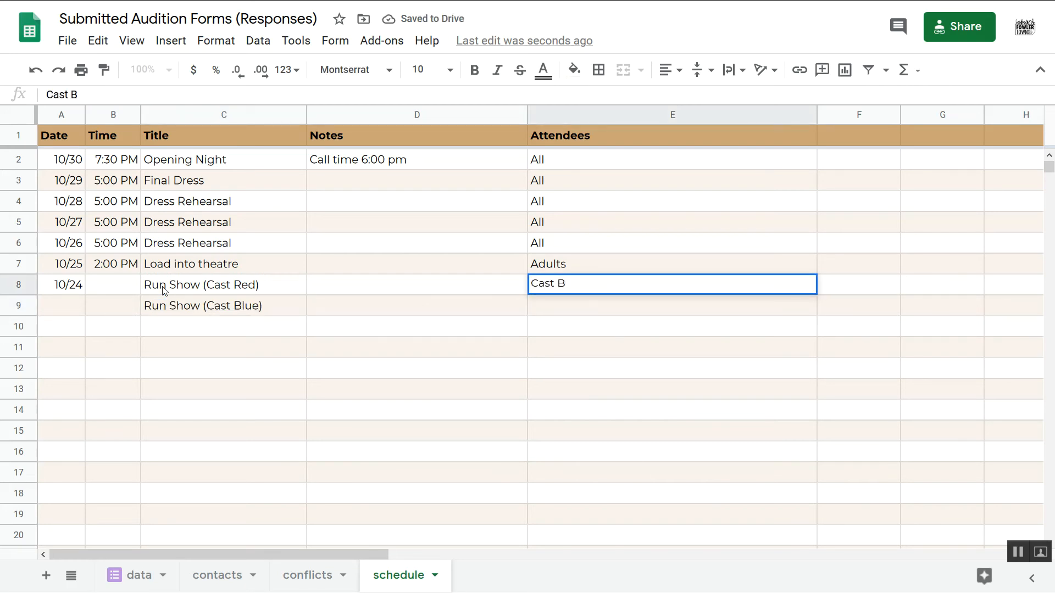
pyautogui.press('BackSpace')
pyautogui.write('Red')
pyautogui.press('Return')
pyautogui.write('Cast R')
pyautogui.press('BackSpace')
pyautogui.write('Blue')
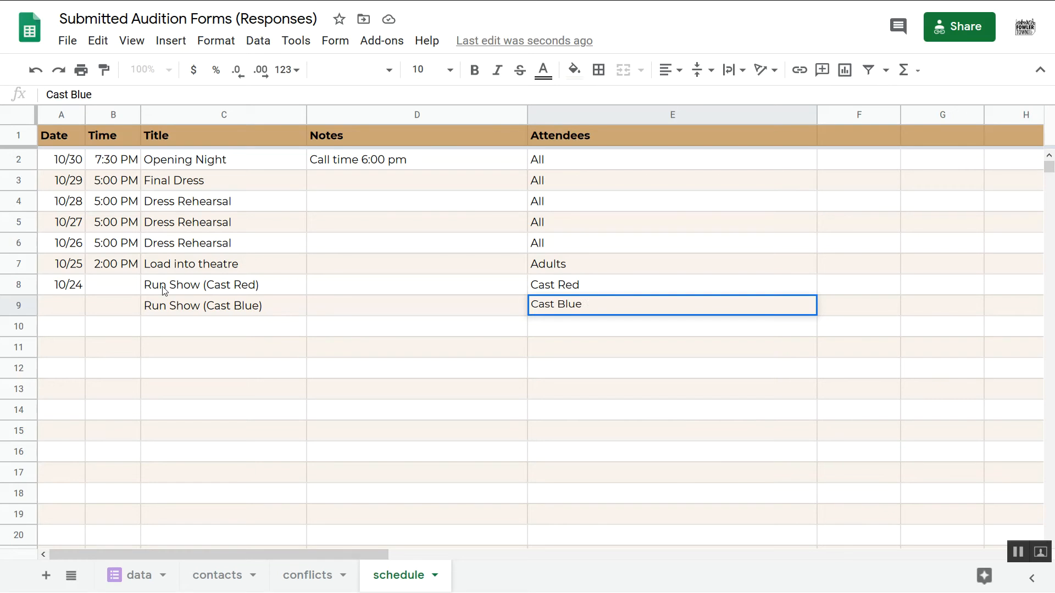
pyautogui.press('Return')
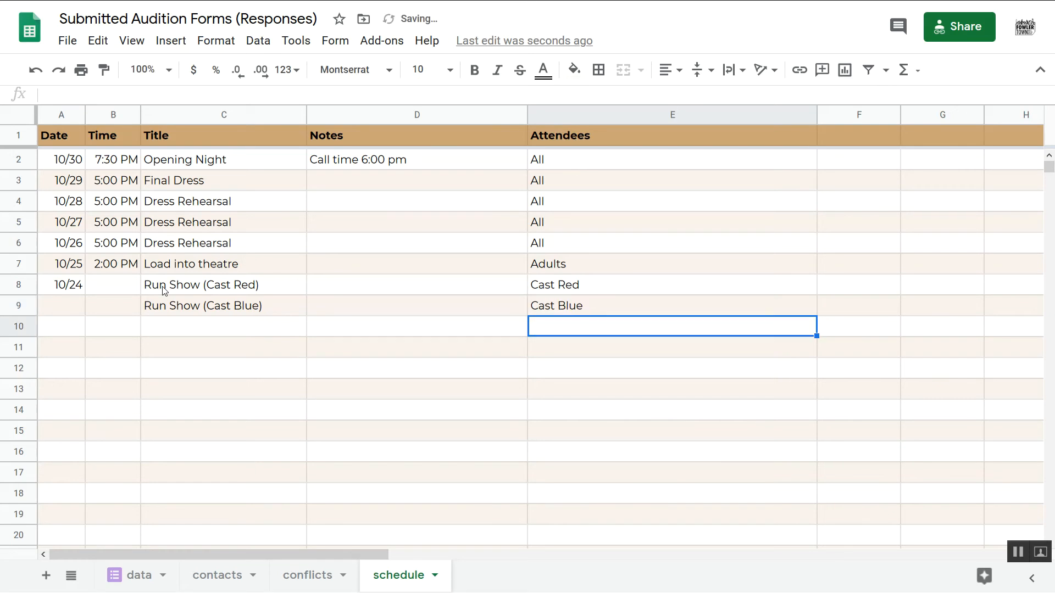
# Step: Copy the 10/24 date from row 8 to the Run Show (Cast Blue) event in row 9
pyautogui.click(68, 292)
pyautogui.hotkey('shift', 'Down')
pyautogui.hotkey('ctrl', 'v')
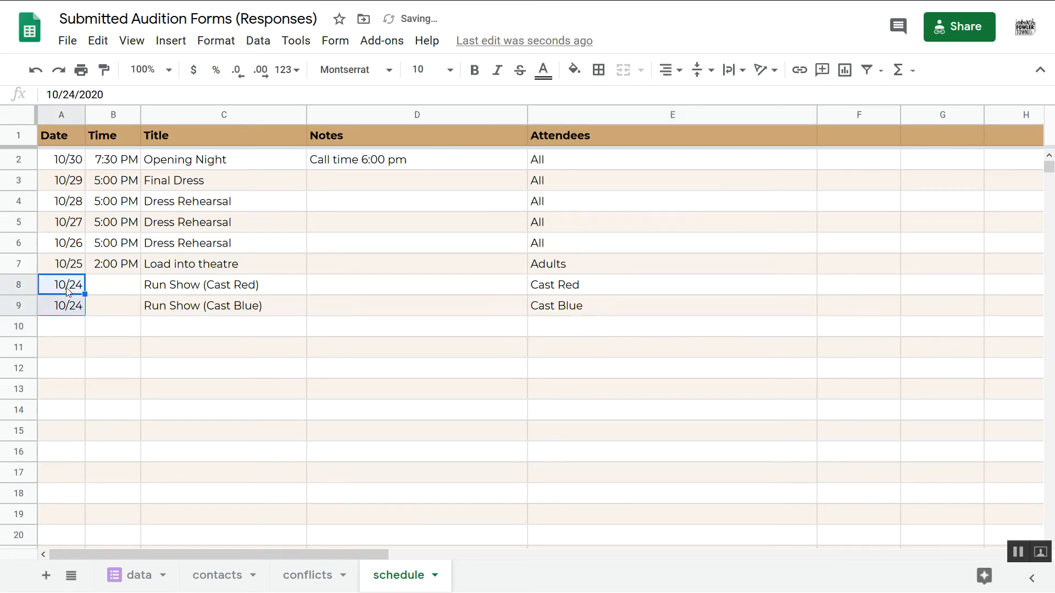
pyautogui.click(101, 289)
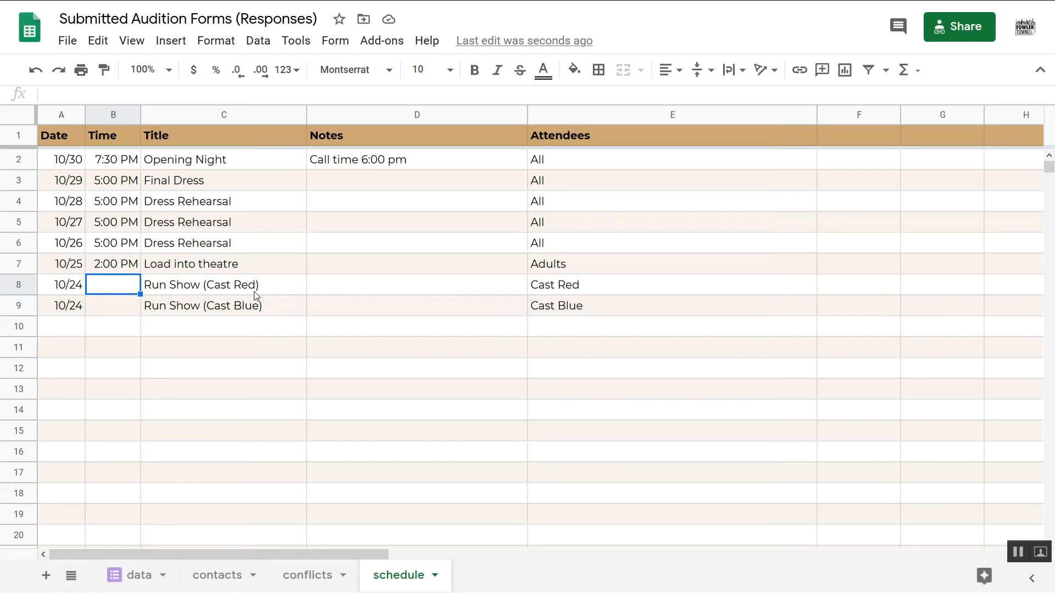
# Step: Check the all-day and partial conflict counts for Saturday, Oct. 24 on the conflicts sheet
pyautogui.click(306, 574)
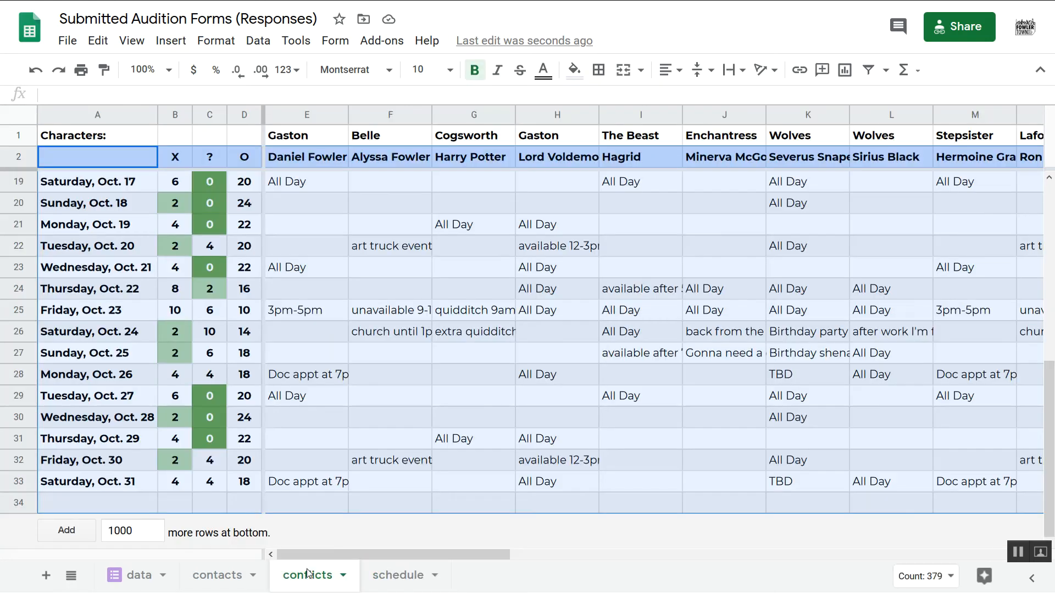
pyautogui.click(369, 400)
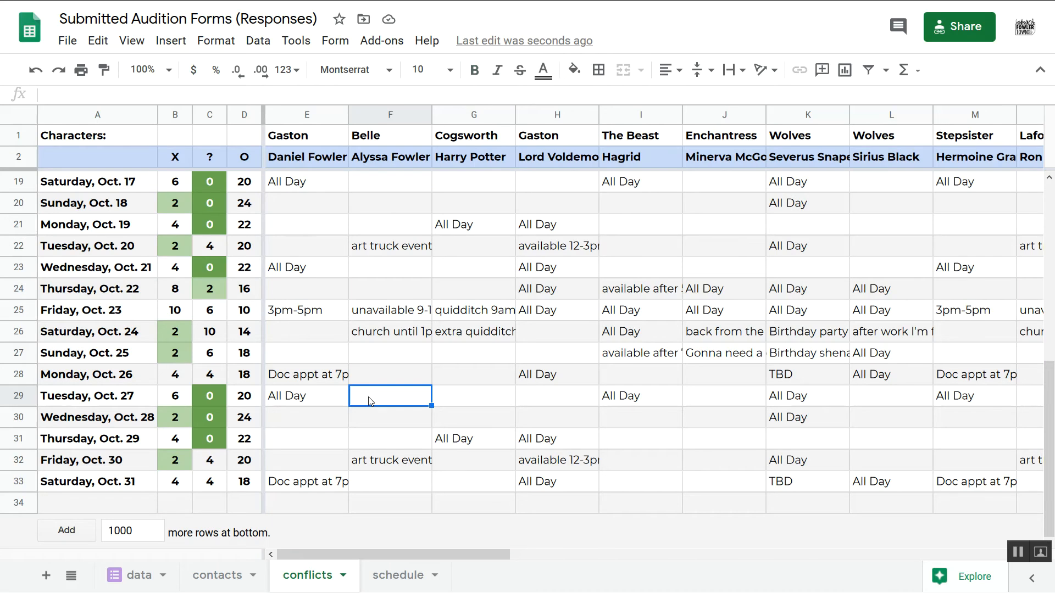
pyautogui.click(109, 337)
pyautogui.click(14, 332)
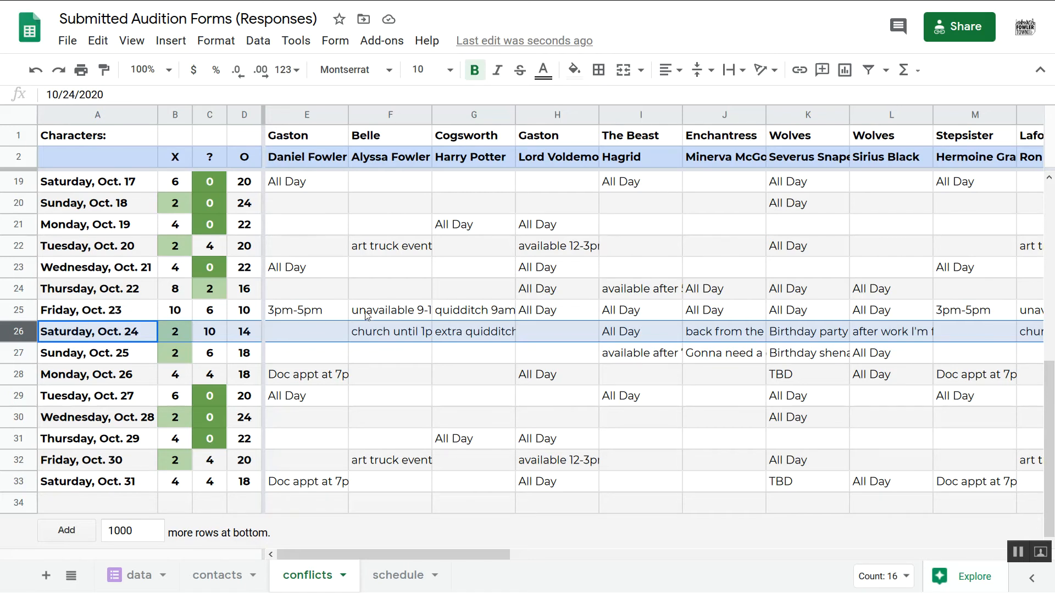
pyautogui.click(186, 336)
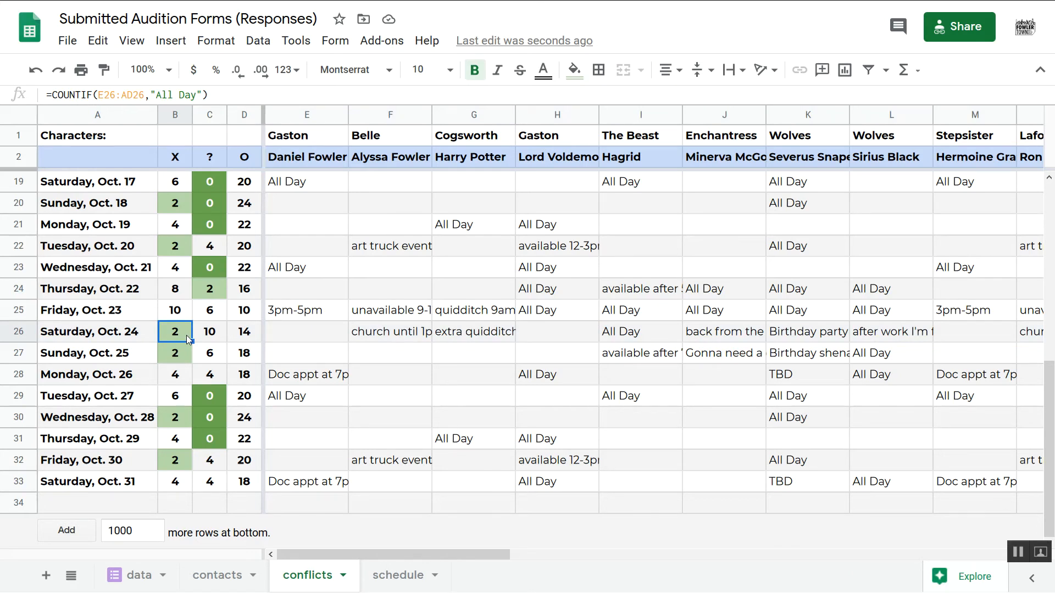
pyautogui.click(205, 339)
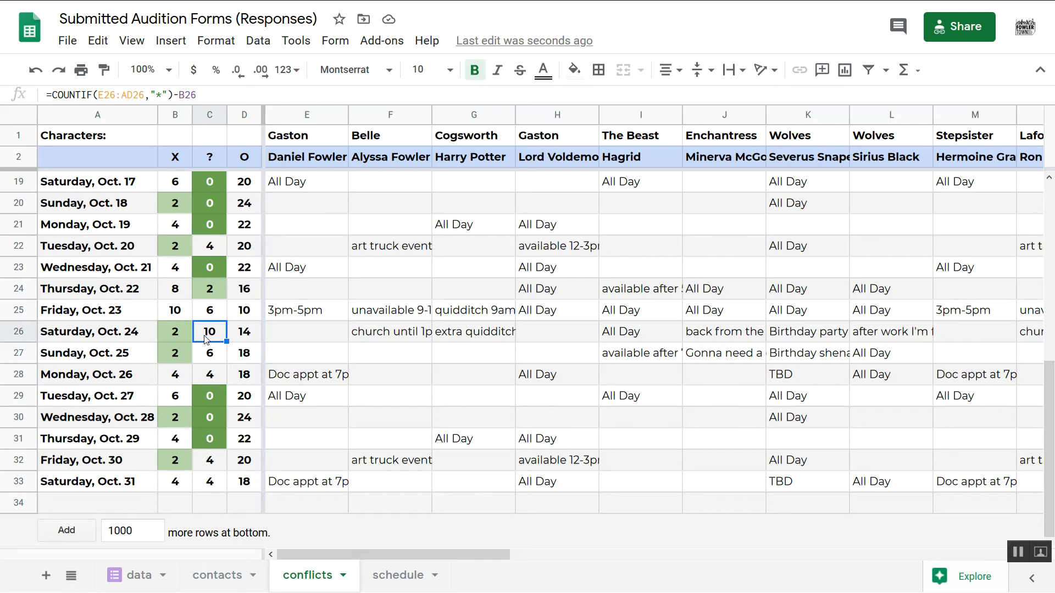
# Step: Read the individual cast members' conflict notes for Saturday, Oct. 24 in columns F through L
pyautogui.click(393, 333)
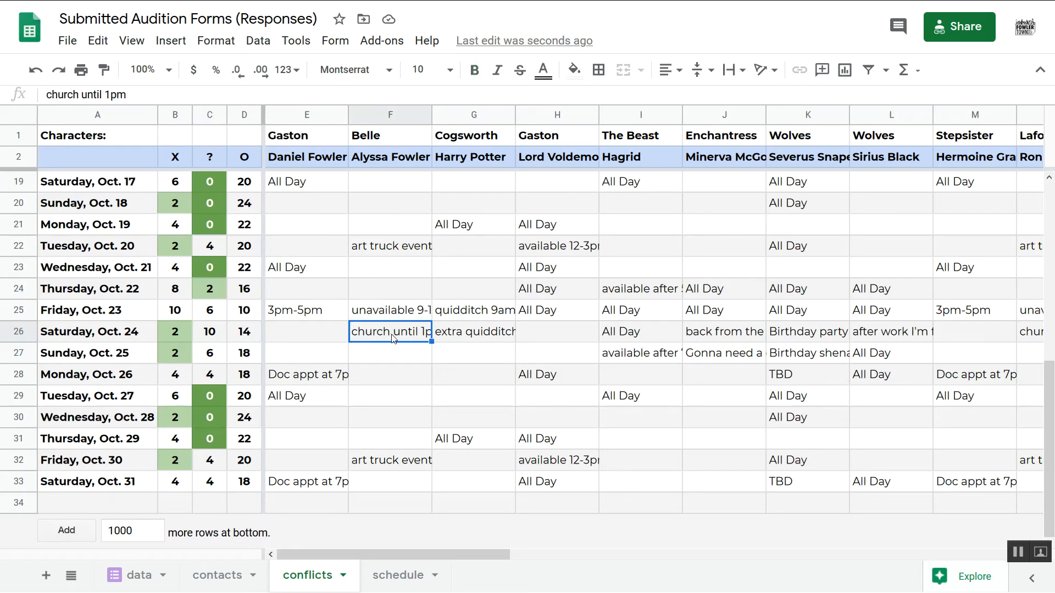
pyautogui.press('Right')
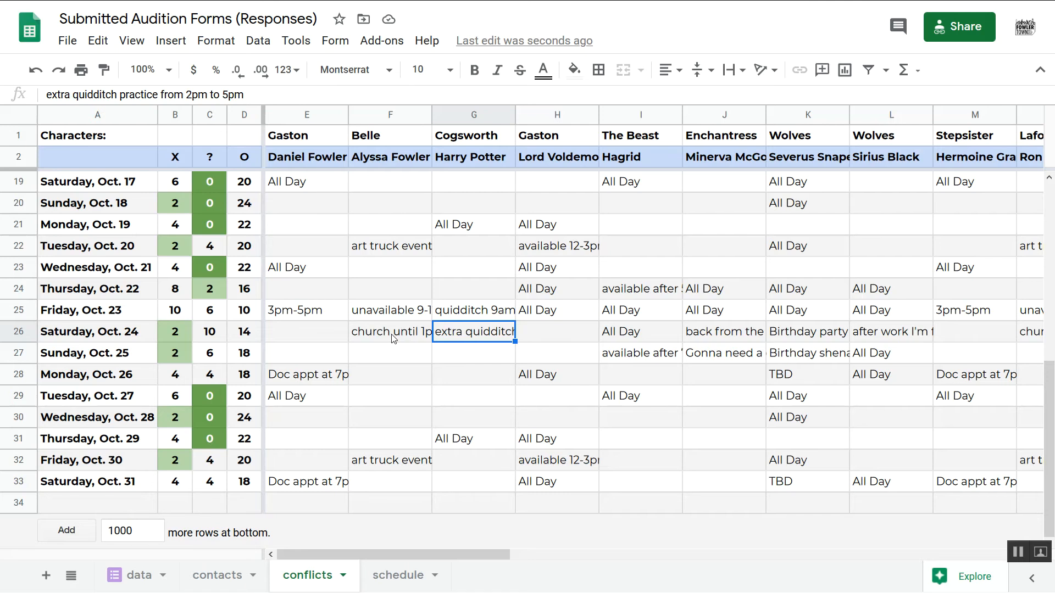
pyautogui.press('Left')
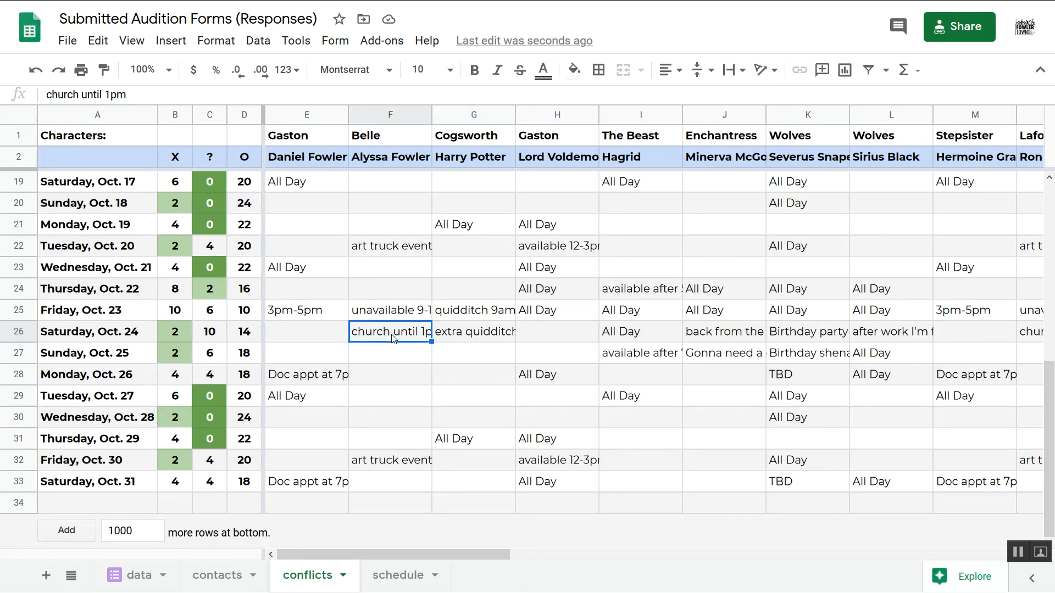
pyautogui.press('Right')
pyautogui.press('Right')
pyautogui.press('Right')
pyautogui.press('Right')
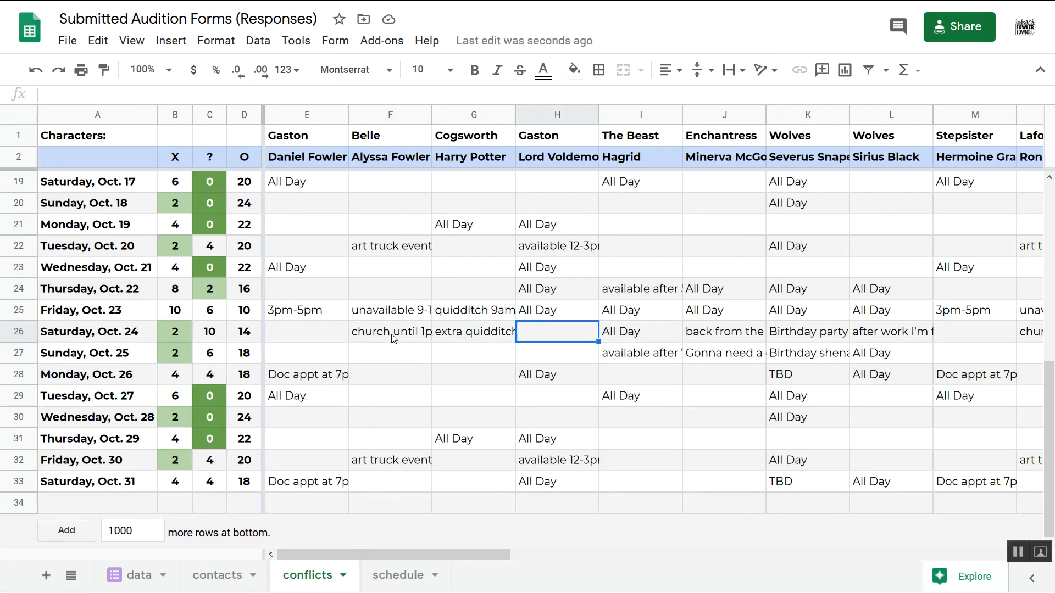
pyautogui.press('Left')
pyautogui.press('Left')
pyautogui.press('Left')
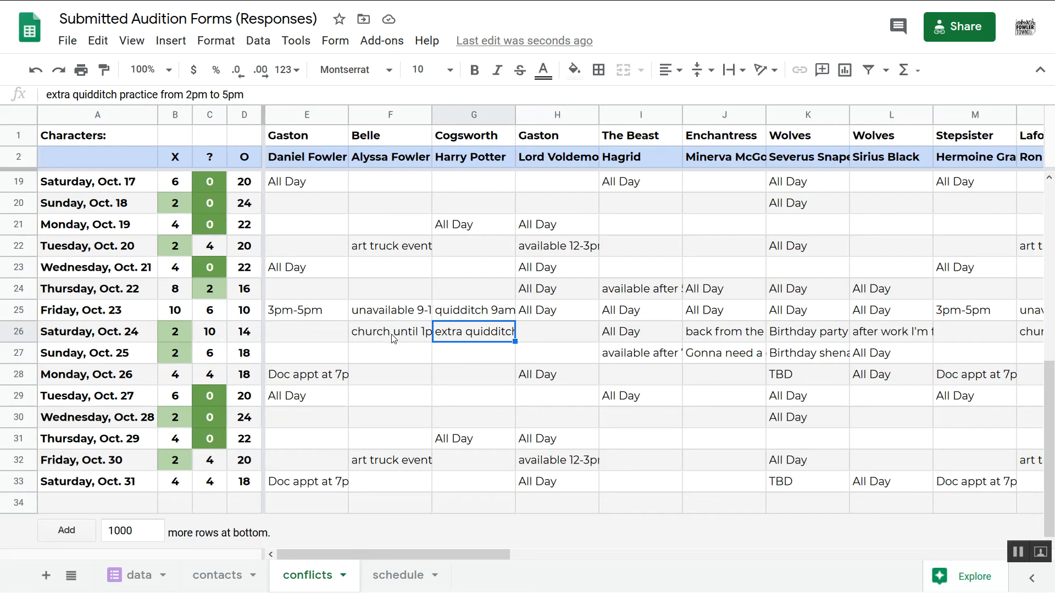
pyautogui.press('Right')
pyautogui.press('Right')
pyautogui.press('Right')
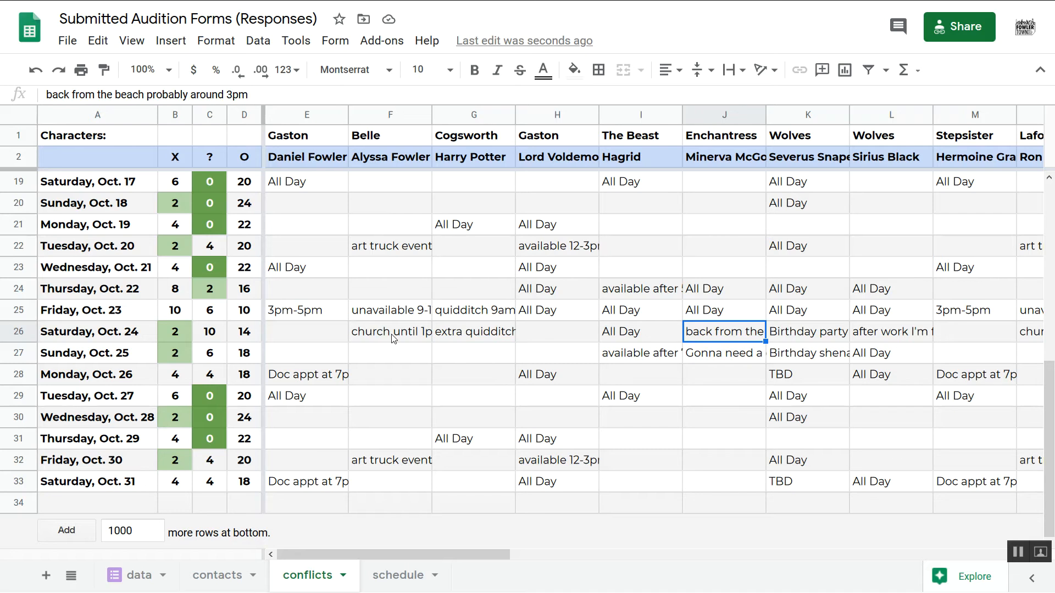
pyautogui.press('Right')
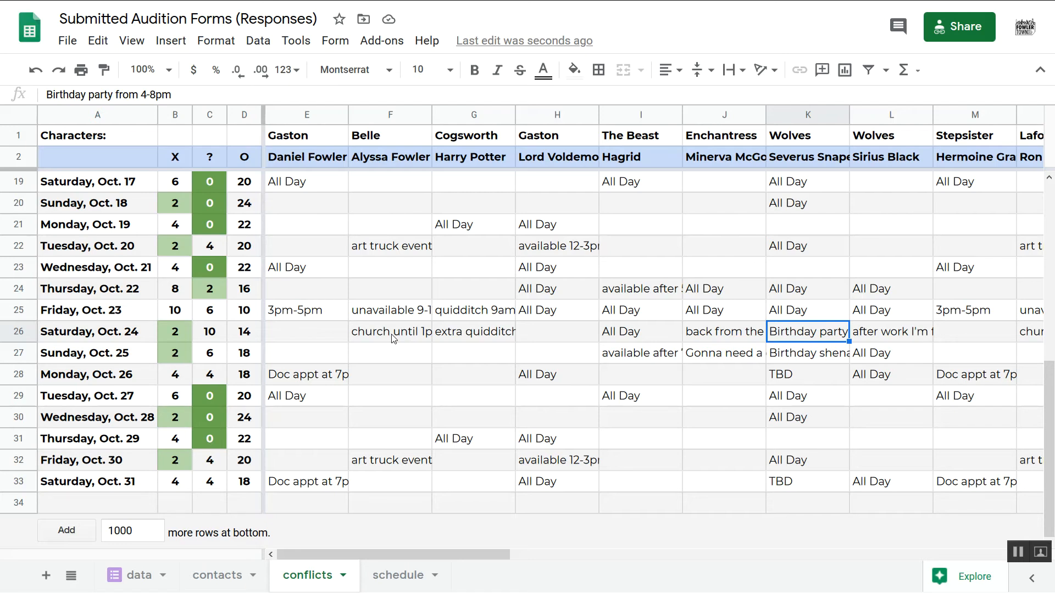
pyautogui.press('Right')
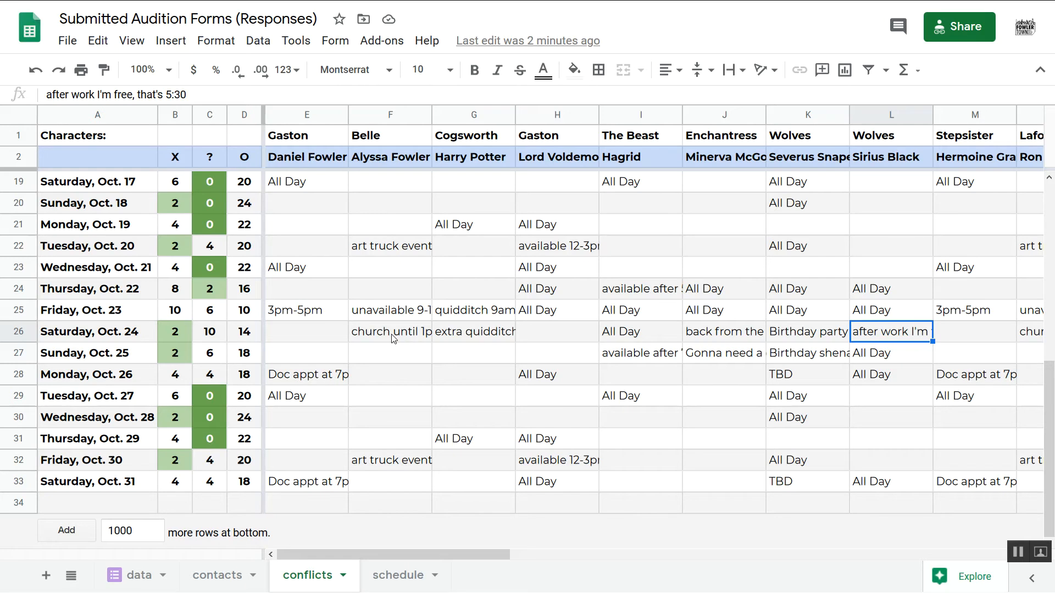
# Step: Insert a row above the Characters row on the conflicts sheet and fill cell E1 with red
pyautogui.rightClick(21, 140)
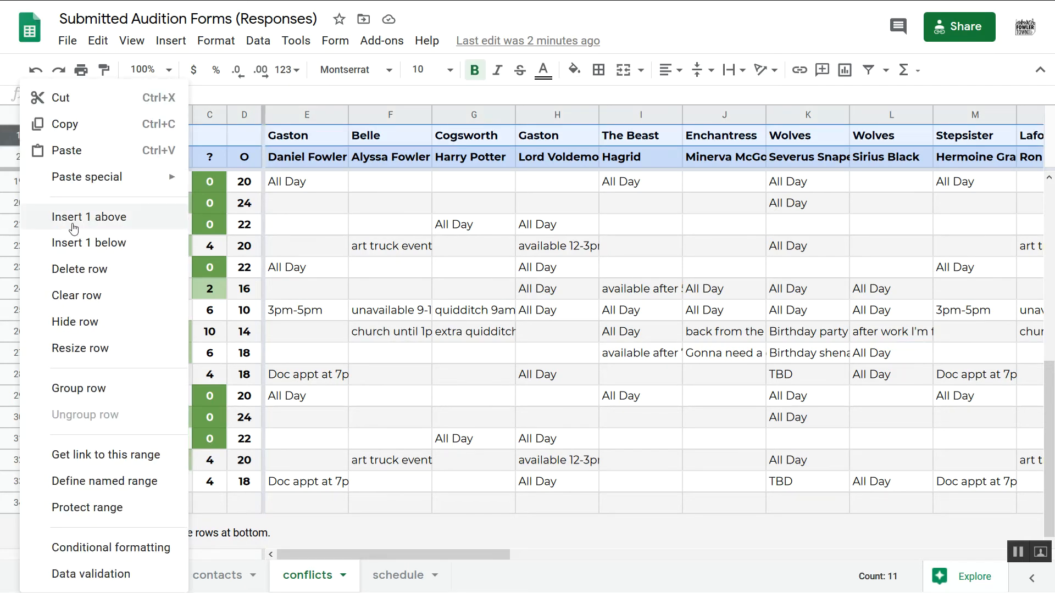
pyautogui.click(74, 228)
pyautogui.click(331, 133)
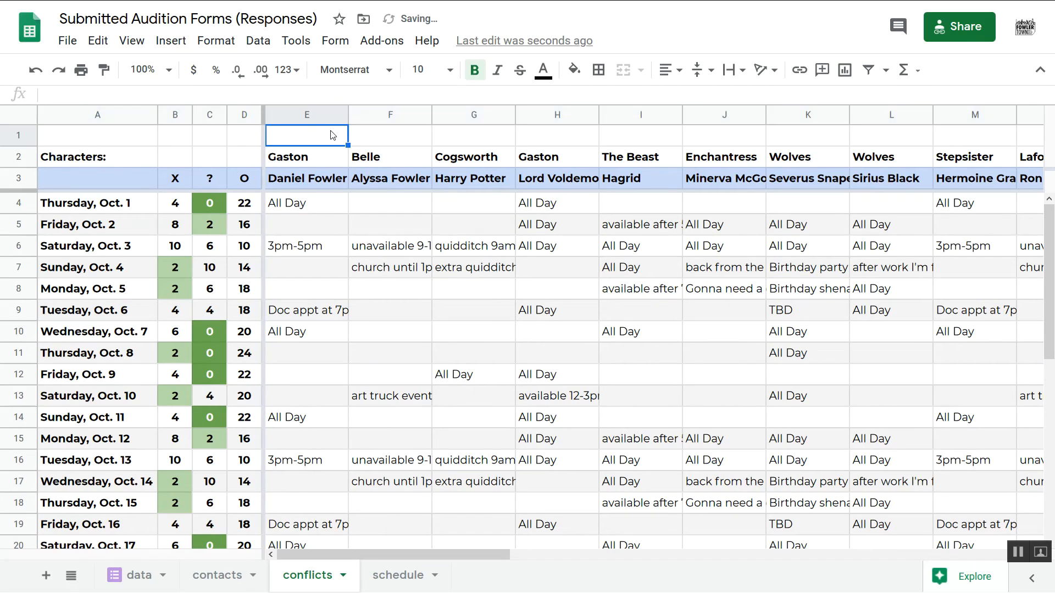
pyautogui.click(574, 70)
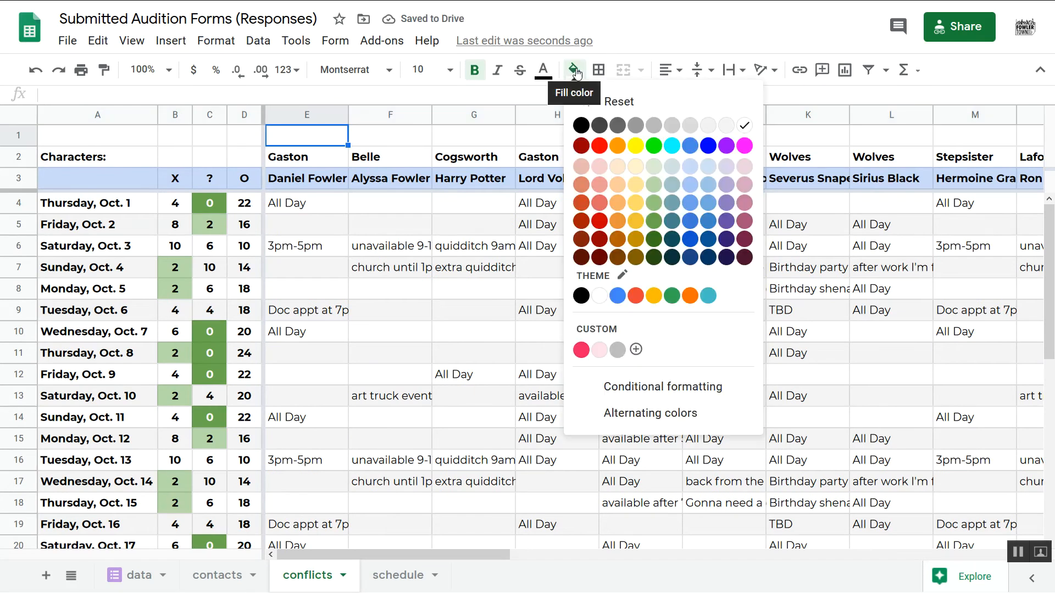
pyautogui.click(599, 146)
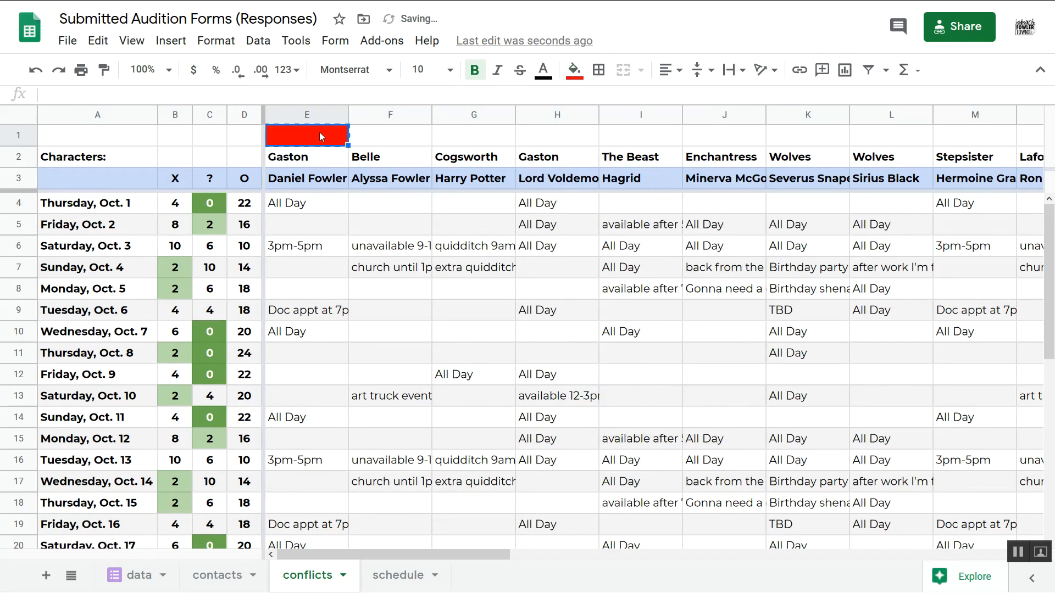
# Step: Copy the red fill of E1 to cells F1 through I1
pyautogui.press('Right')
pyautogui.hotkey('shift', 'Right')
pyautogui.hotkey('shift', 'Right')
pyautogui.hotkey('shift', 'Right')
pyautogui.hotkey('ctrl', 'v')
pyautogui.press('Right')
pyautogui.press('Right')
pyautogui.press('Right')
pyautogui.press('Right')
pyautogui.press('Right')
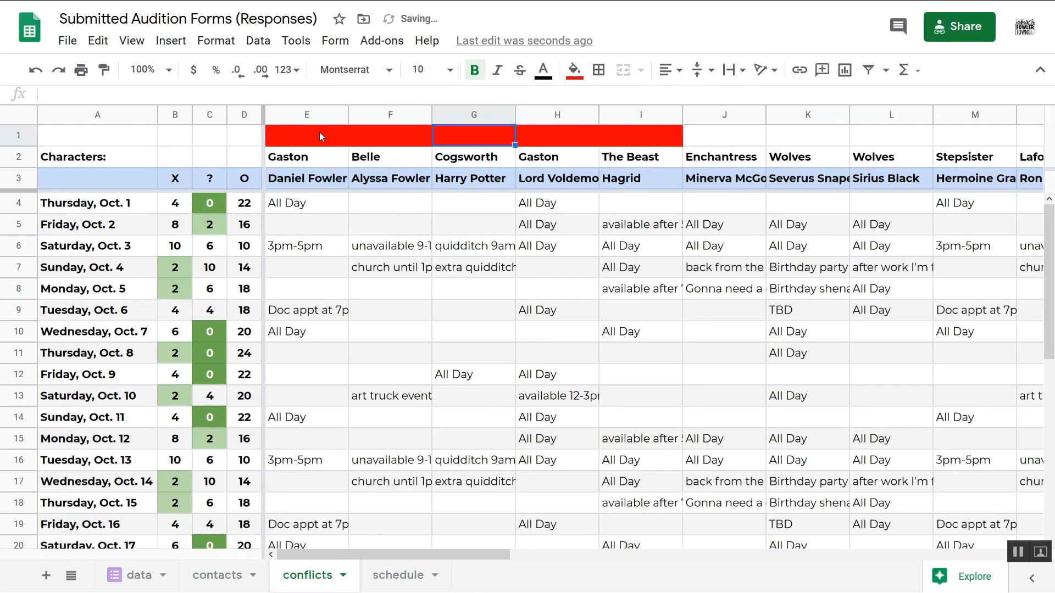
# Step: Fill cell J1 above the Enchantress column with blue
pyautogui.press('Left')
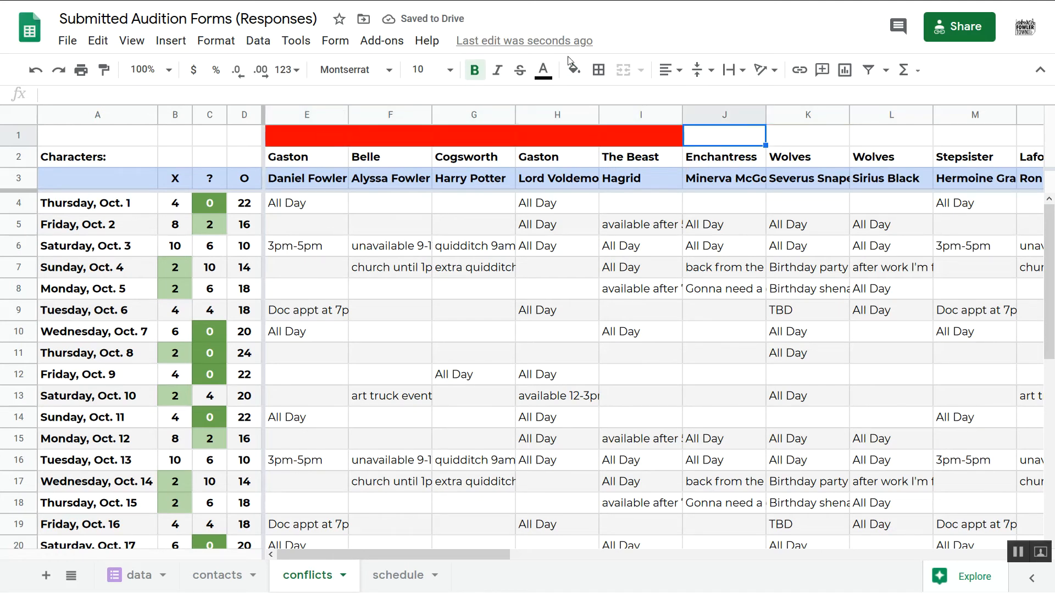
pyautogui.click(574, 70)
pyautogui.click(710, 147)
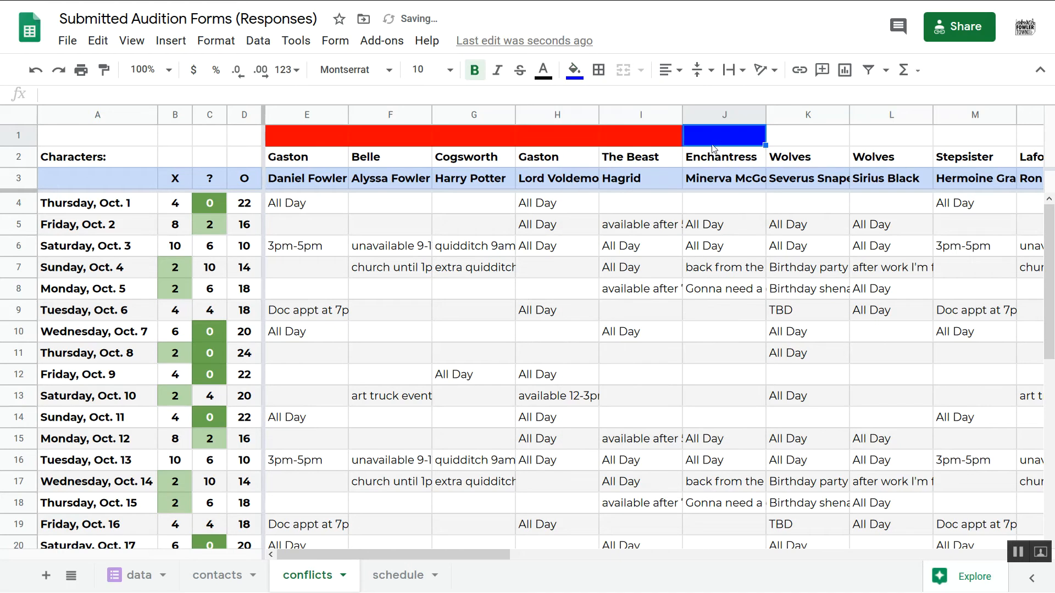
# Step: Copy the blue fill of J1 to cells K1 through M1
pyautogui.hotkey('ctrl', 'c')
pyautogui.press('Right')
pyautogui.press('Right')
pyautogui.press('Left')
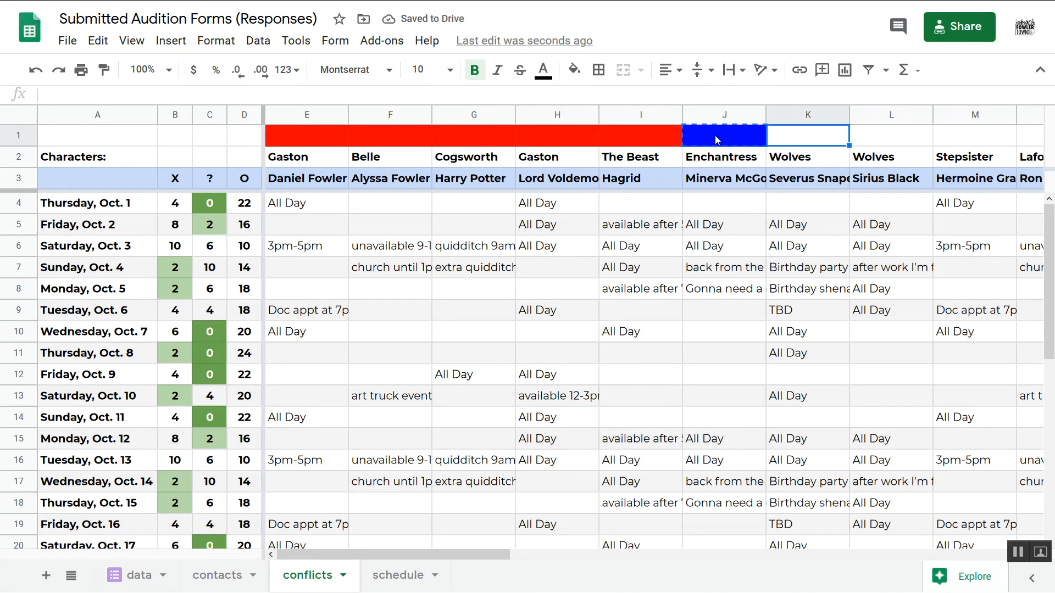
pyautogui.hotkey('shift', 'Right')
pyautogui.hotkey('shift', 'Right')
pyautogui.hotkey('ctrl', 'v')
# Step: Replace the red fill of G1 above the Cogsworth column with the copied blue fill
pyautogui.press('Left')
pyautogui.press('Left')
pyautogui.press('Left')
pyautogui.press('Left')
pyautogui.press('Right')
pyautogui.press('Right')
pyautogui.press('Left')
pyautogui.press('Left')
pyautogui.press('Left')
pyautogui.press('Right')
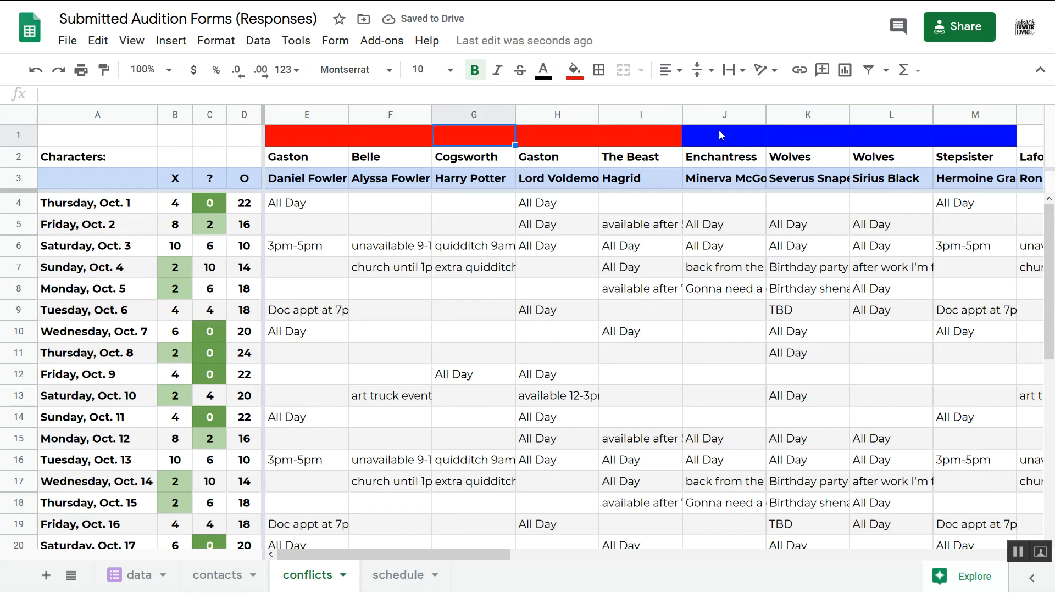
pyautogui.hotkey('ctrl', 'v')
pyautogui.press('Right')
pyautogui.press('Right')
pyautogui.press('Right')
pyautogui.press('Right')
pyautogui.press('Right')
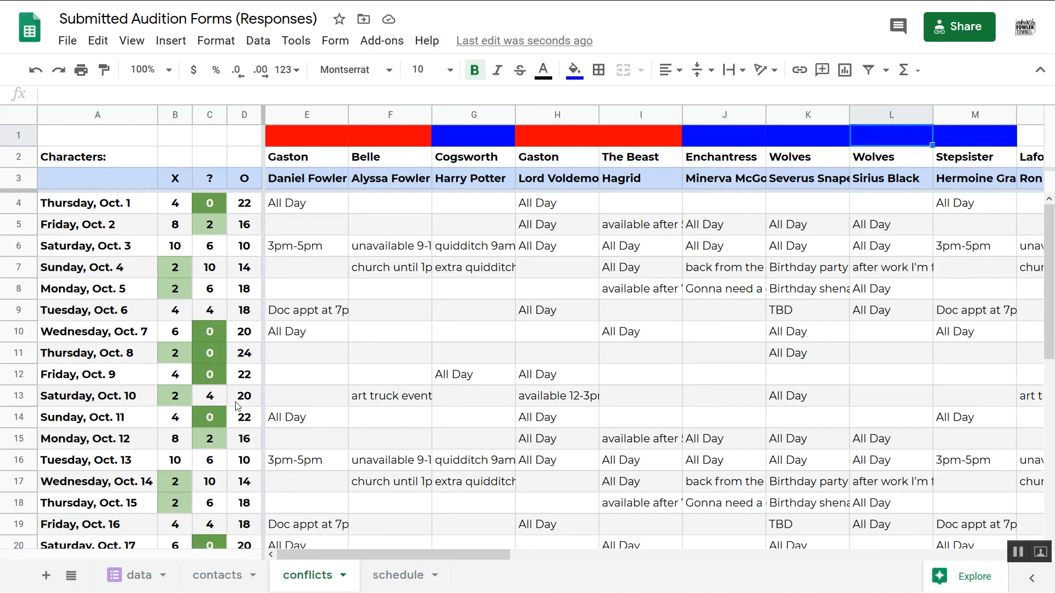
# Step: Examine the X, ? and O conflict counts for Saturday, Oct. 24
pyautogui.scroll(-4, 213, 493)
pyautogui.scroll(-1, 213, 494)
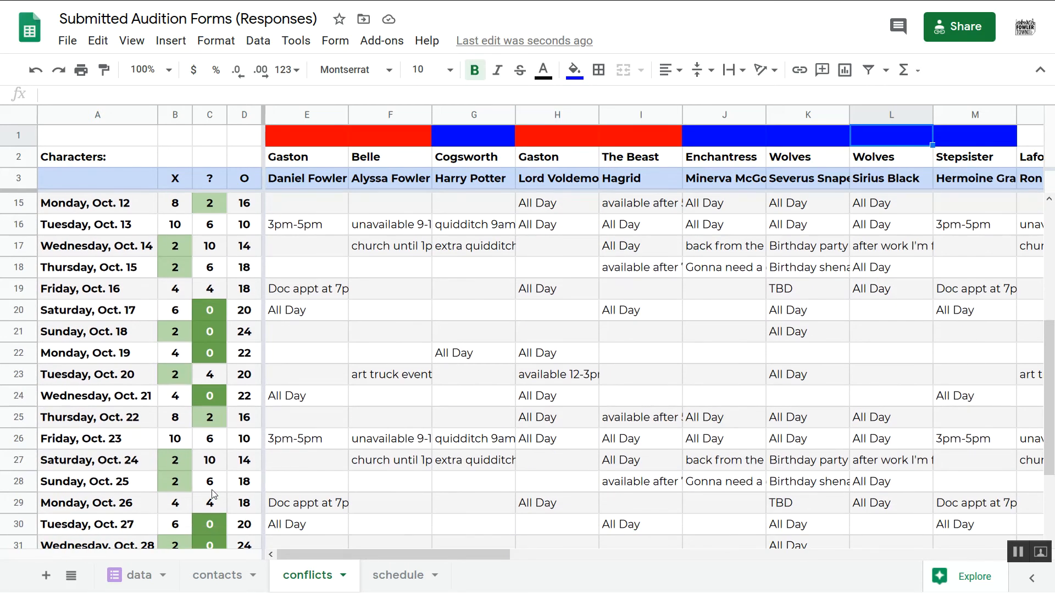
pyautogui.click(205, 467)
pyautogui.click(188, 467)
pyautogui.hotkey('shift', 'Right')
pyautogui.hotkey('shift', 'Right')
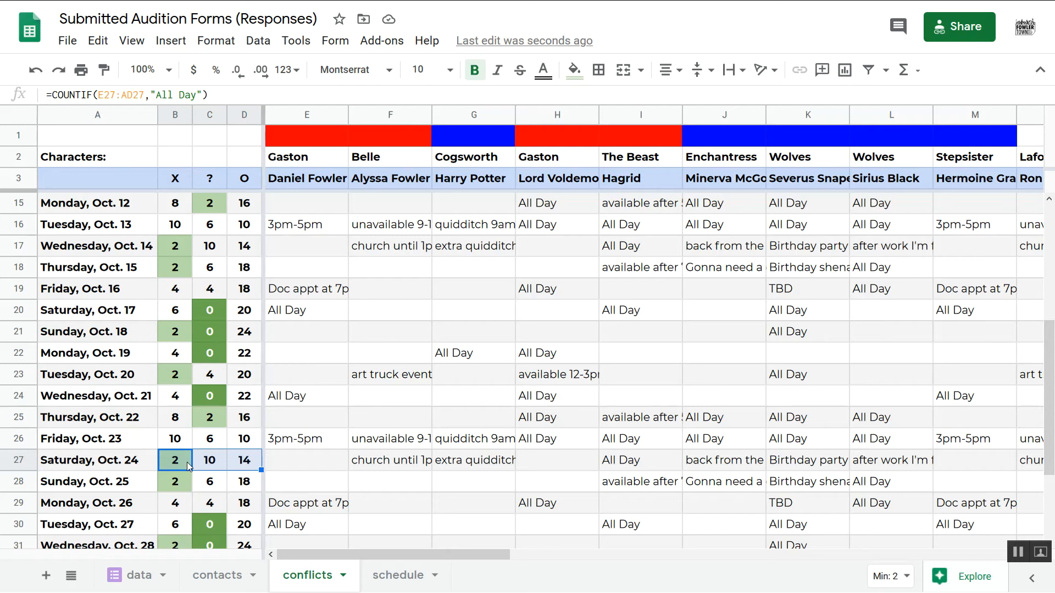
# Step: Reduce the height of row 1 so the cast colours form a thin band
pyautogui.click(410, 142)
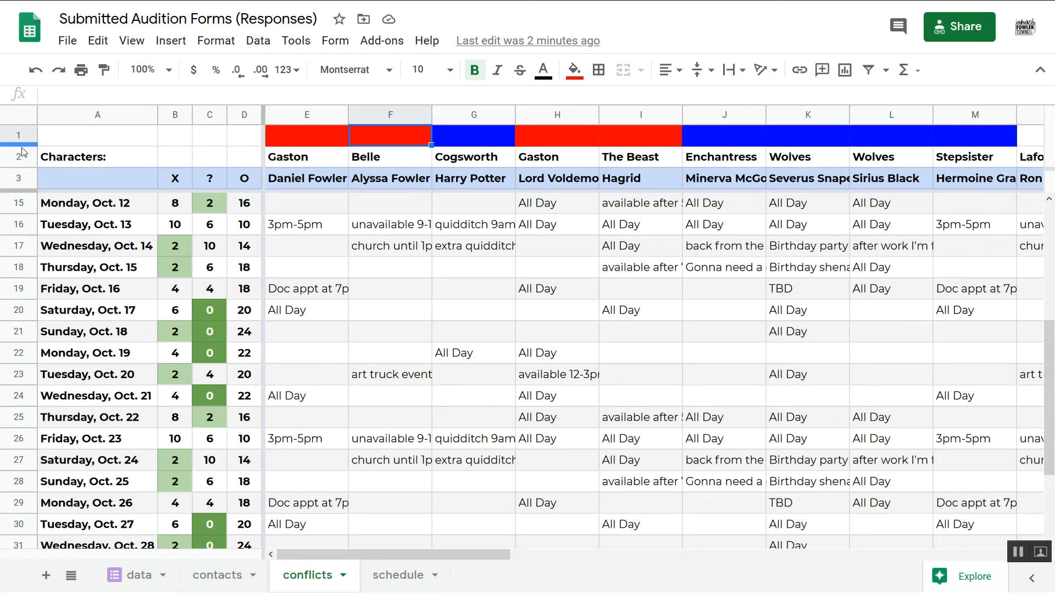
pyautogui.moveTo(22, 145); pyautogui.dragTo(22, 133)
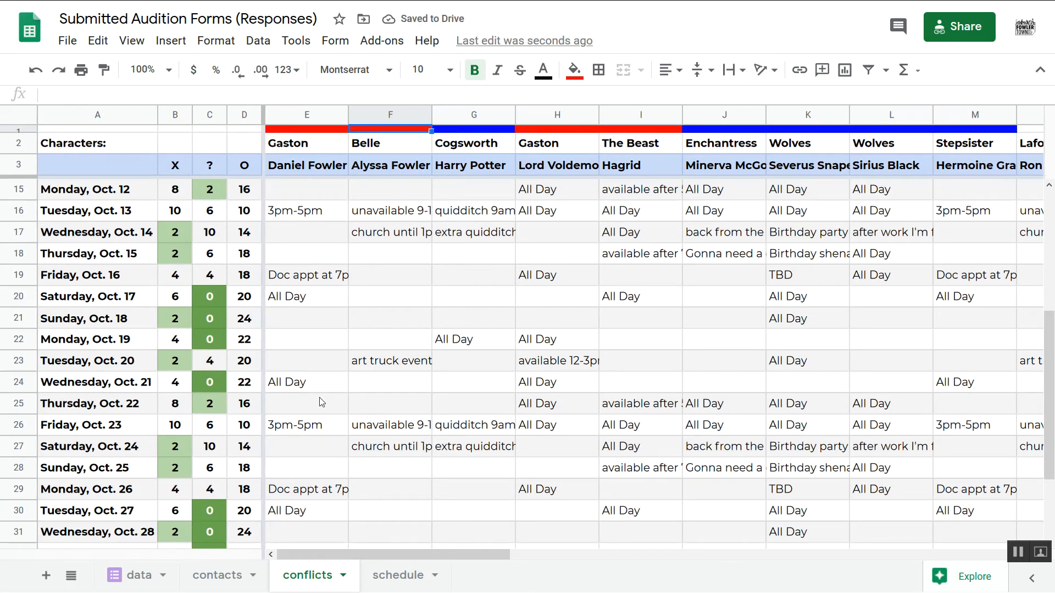
# Step: Read the Saturday, Oct. 24 conflict notes of the red and blue cast members
pyautogui.click(183, 453)
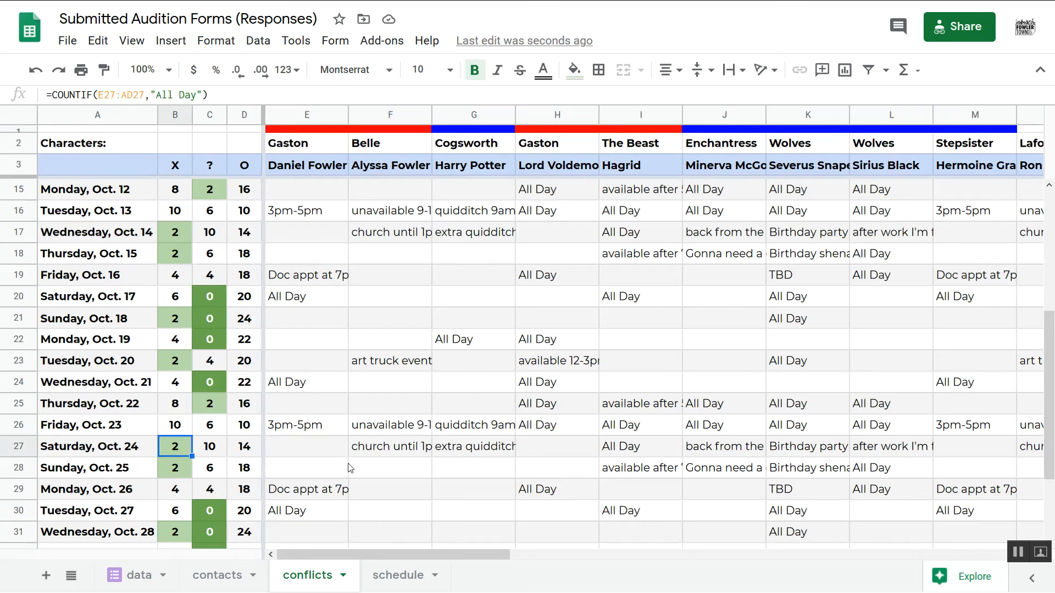
pyautogui.click(431, 451)
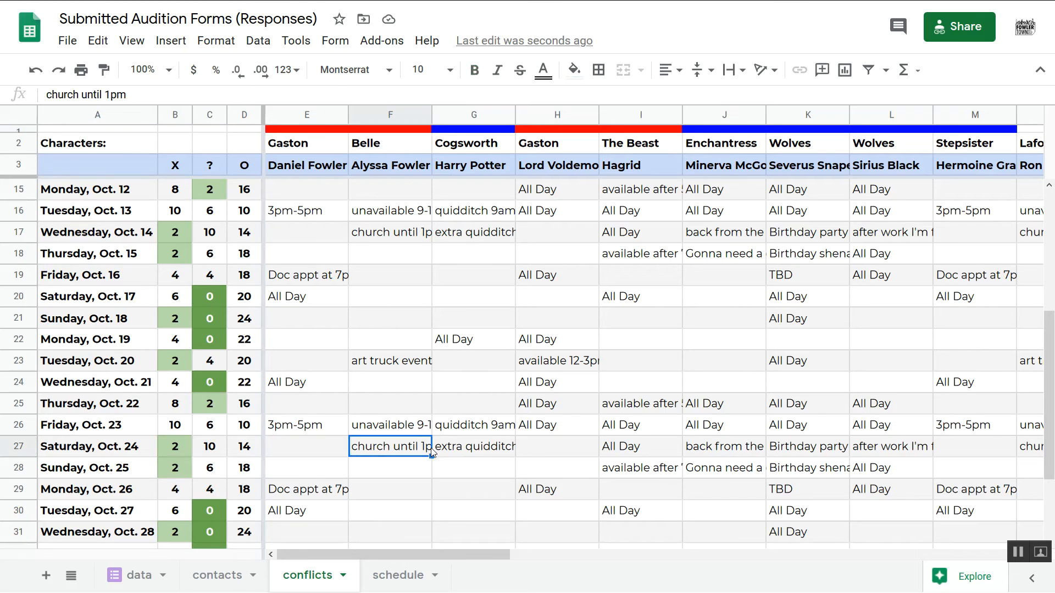
pyautogui.click(476, 452)
pyautogui.click(593, 446)
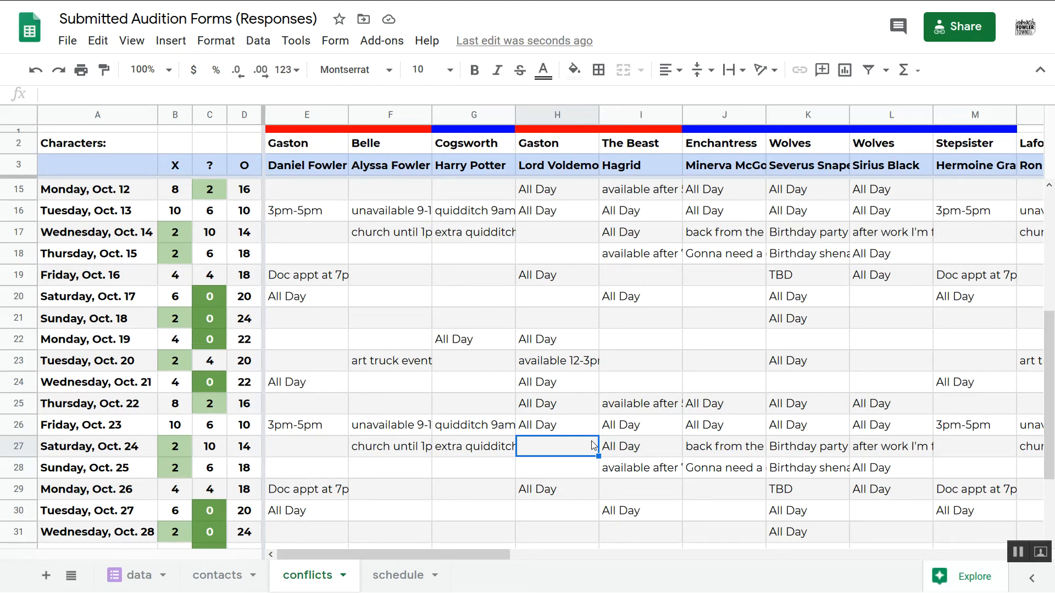
pyautogui.click(899, 446)
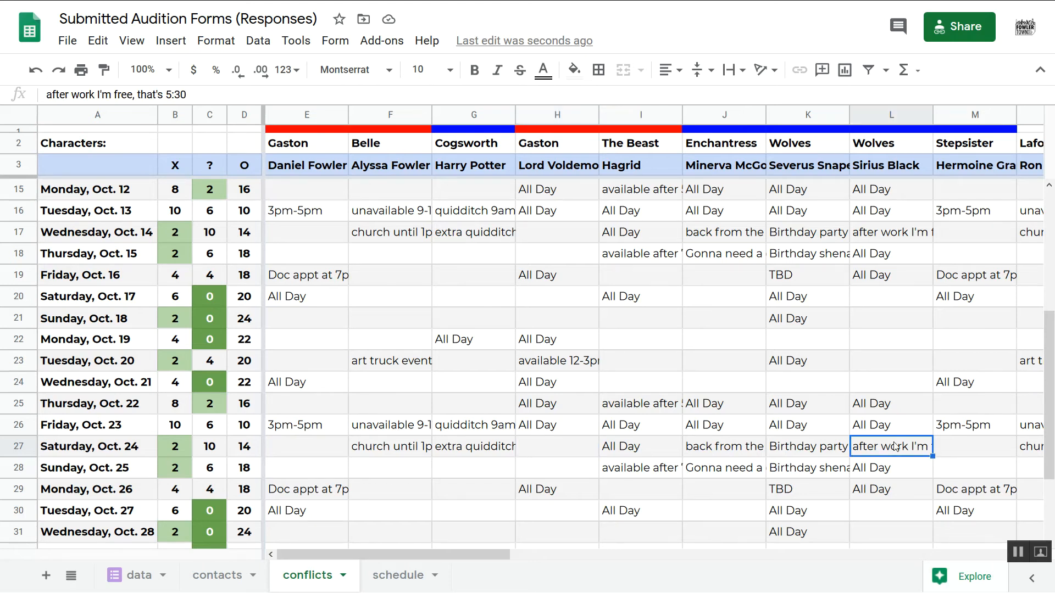
pyautogui.press('Left')
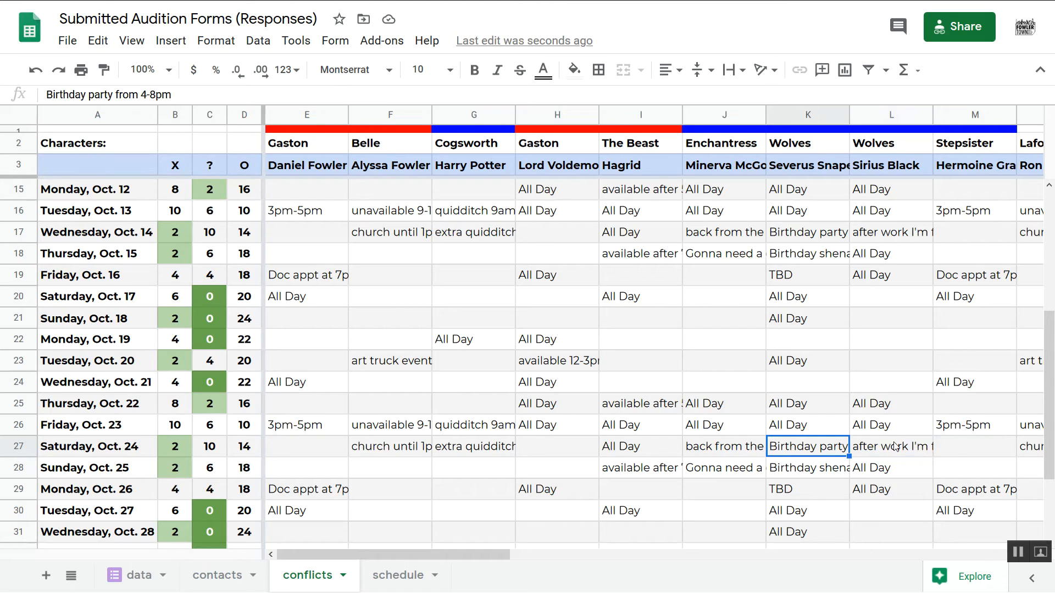
# Step: On the schedule sheet, set the time of the 10/24 Cast Blue run to 10:00 AM
pyautogui.click(390, 578)
pyautogui.click(253, 301)
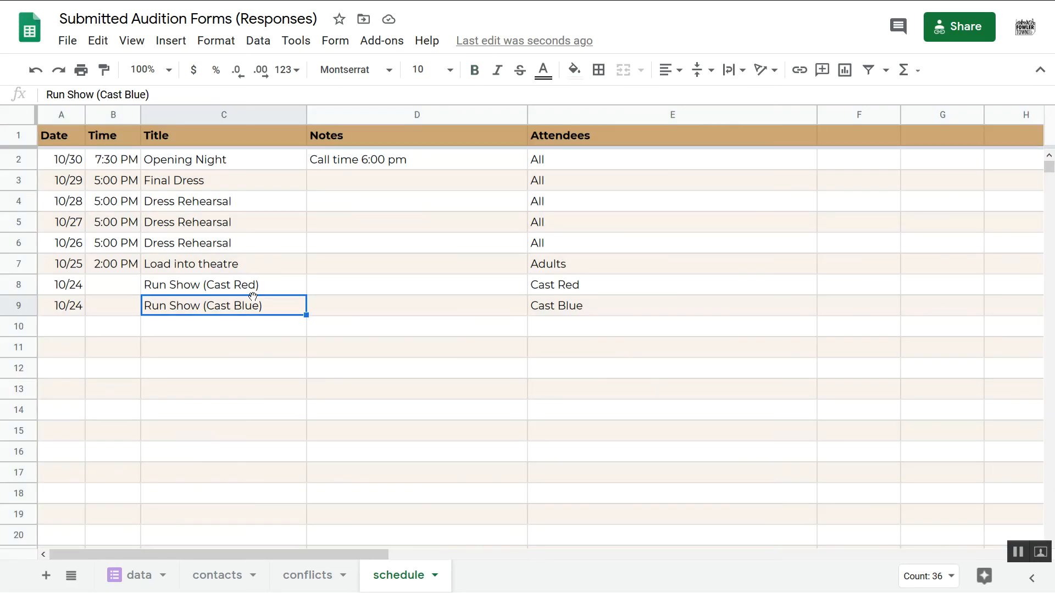
pyautogui.click(109, 313)
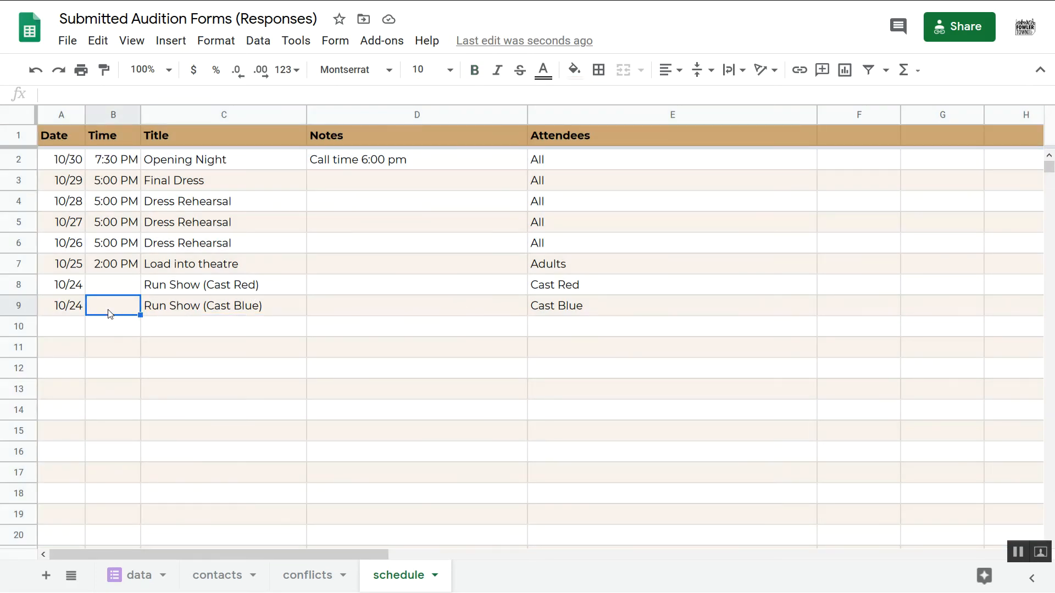
pyautogui.write('10:00 AM')
pyautogui.press('Tab')
# Step: Set the time of the 10/24 Cast Red run to 5:00 PM
pyautogui.press('Up')
pyautogui.press('Left')
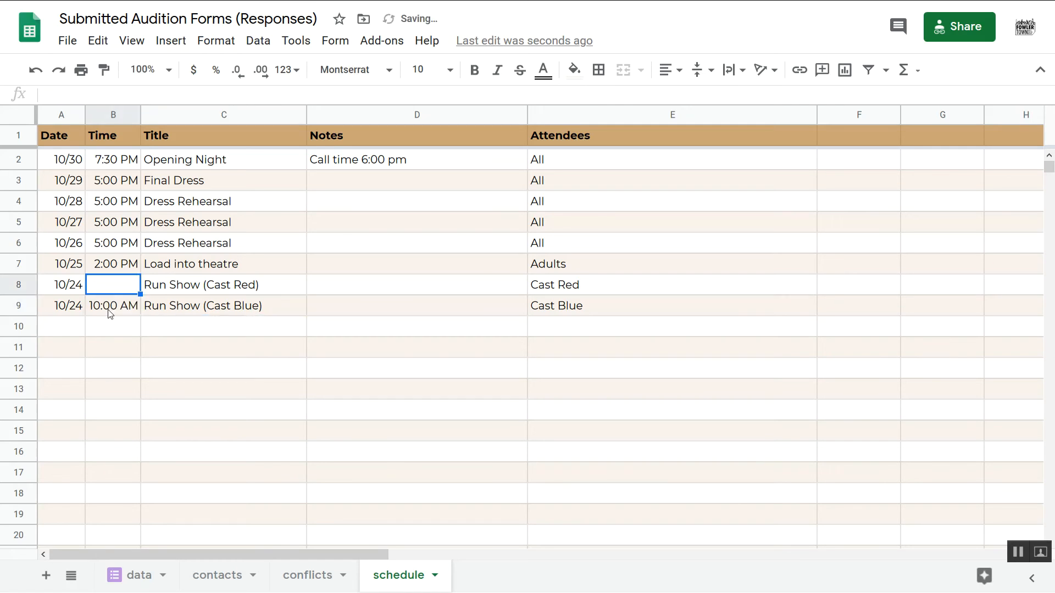
pyautogui.write('5:')
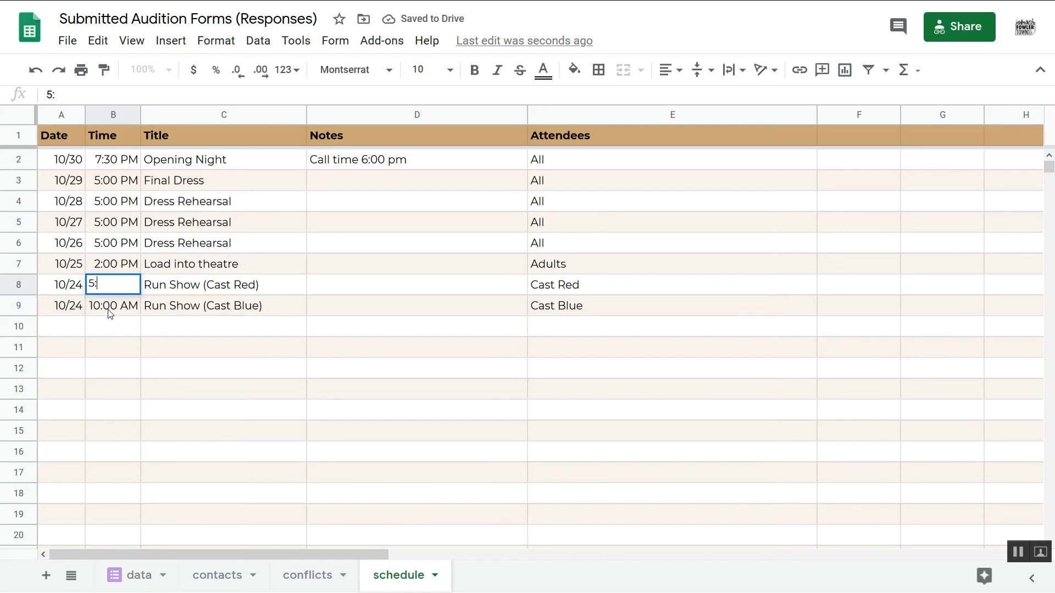
pyautogui.write('00 PM')
pyautogui.press('Tab')
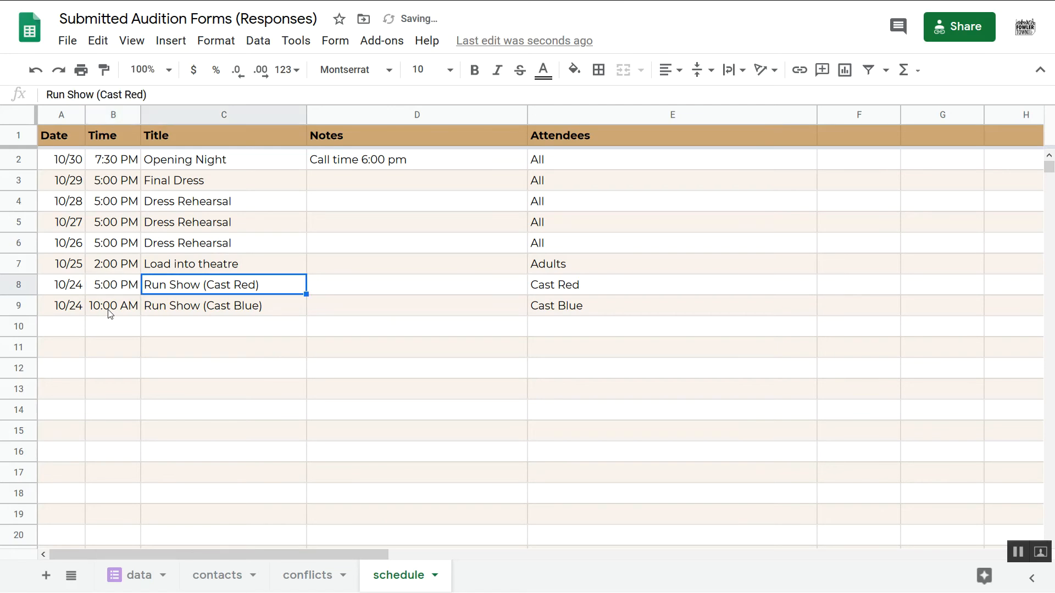
# Step: Insert a column between Time and Title and give it the header End
pyautogui.rightClick(115, 114)
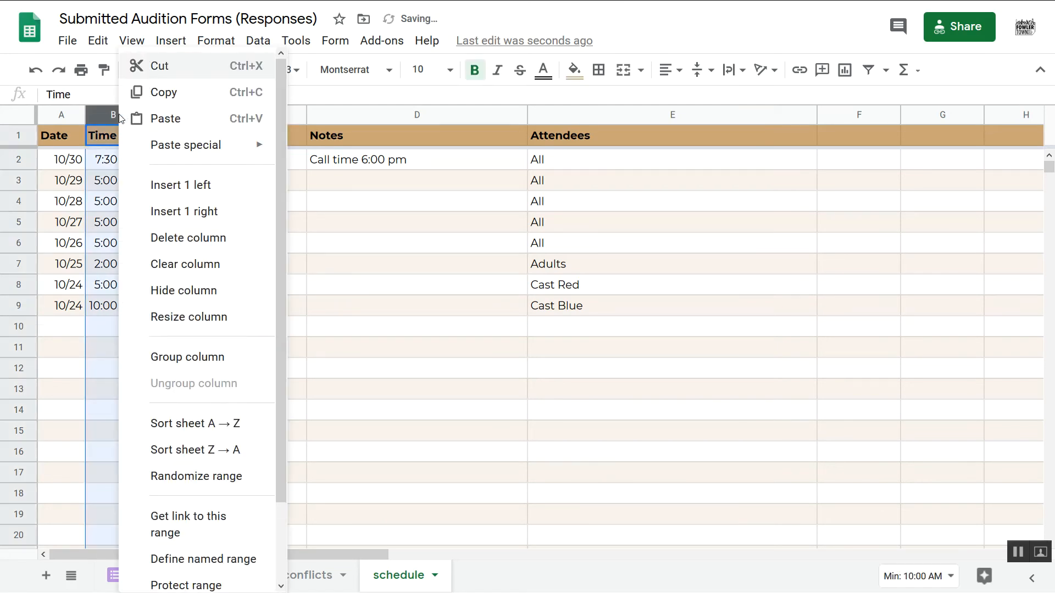
pyautogui.click(203, 219)
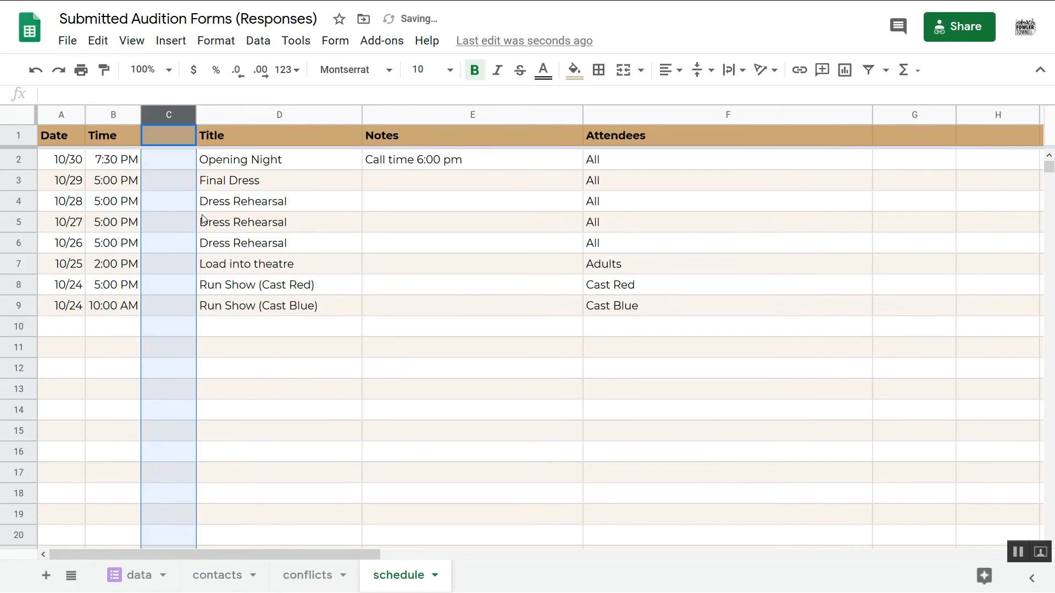
pyautogui.click(167, 137)
pyautogui.write('End')
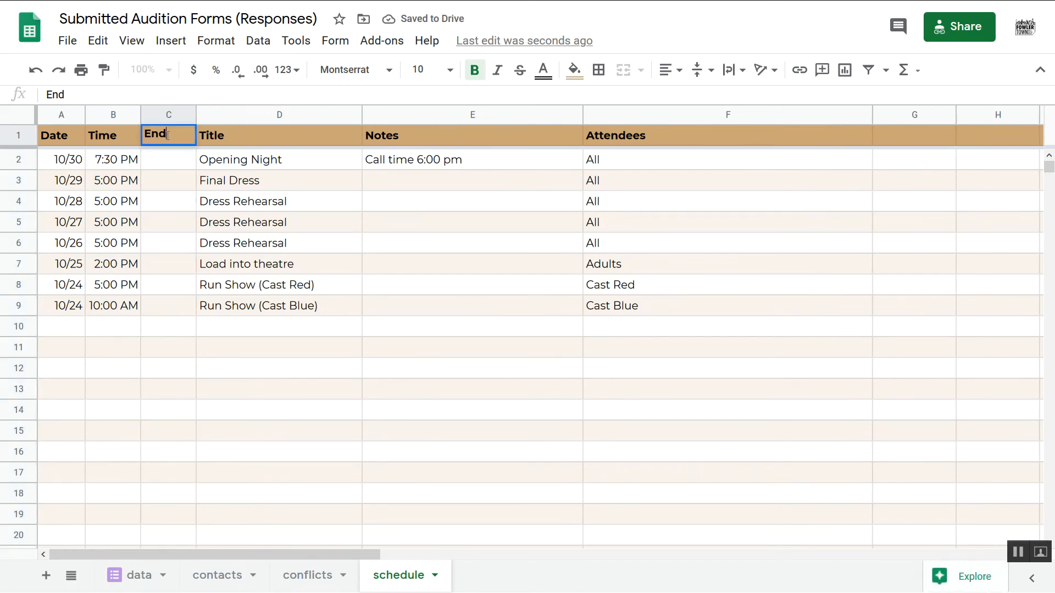
pyautogui.press('Return')
# Step: Enter 5:00 PM as the end time of the 10/25 Load into theatre event
pyautogui.press('Down')
pyautogui.press('Down')
pyautogui.press('Down')
pyautogui.press('Down')
pyautogui.press('Down')
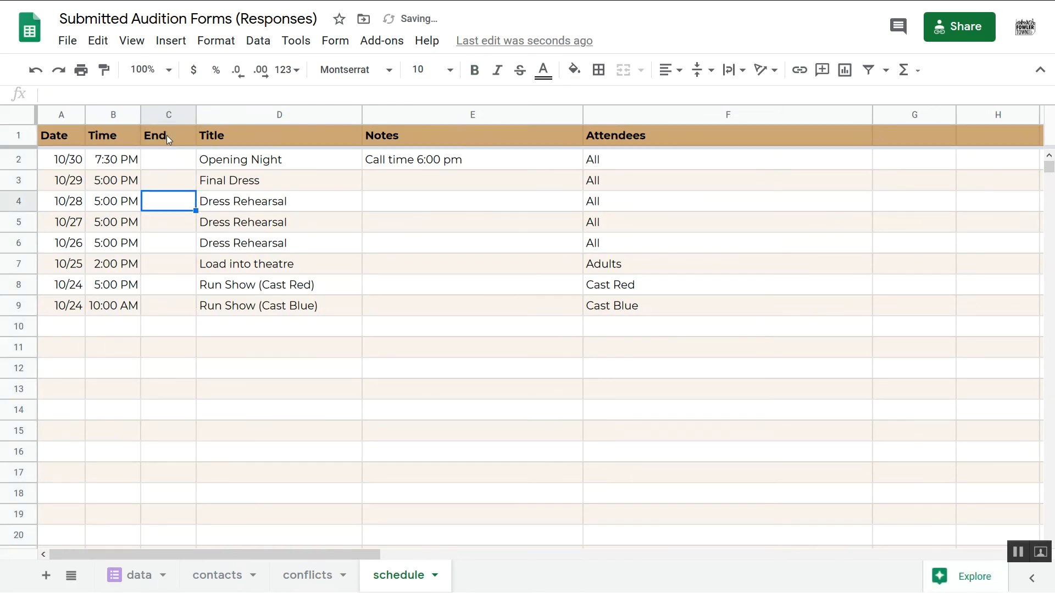
pyautogui.write('5:00')
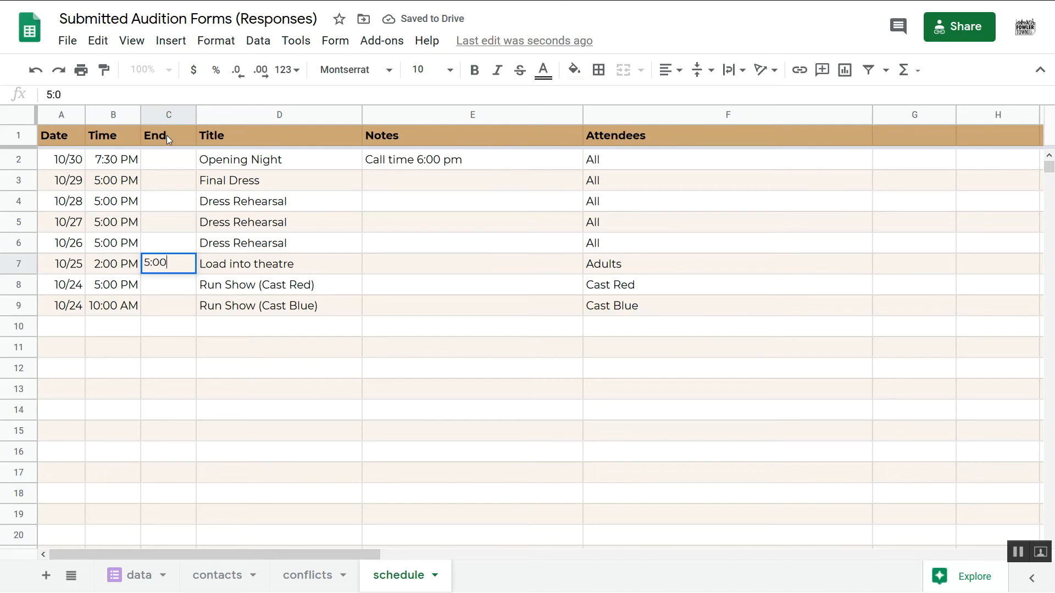
pyautogui.press('Return')
pyautogui.press('Up')
pyautogui.press('Return')
pyautogui.press('BackSpace')
pyautogui.press('BackSpace')
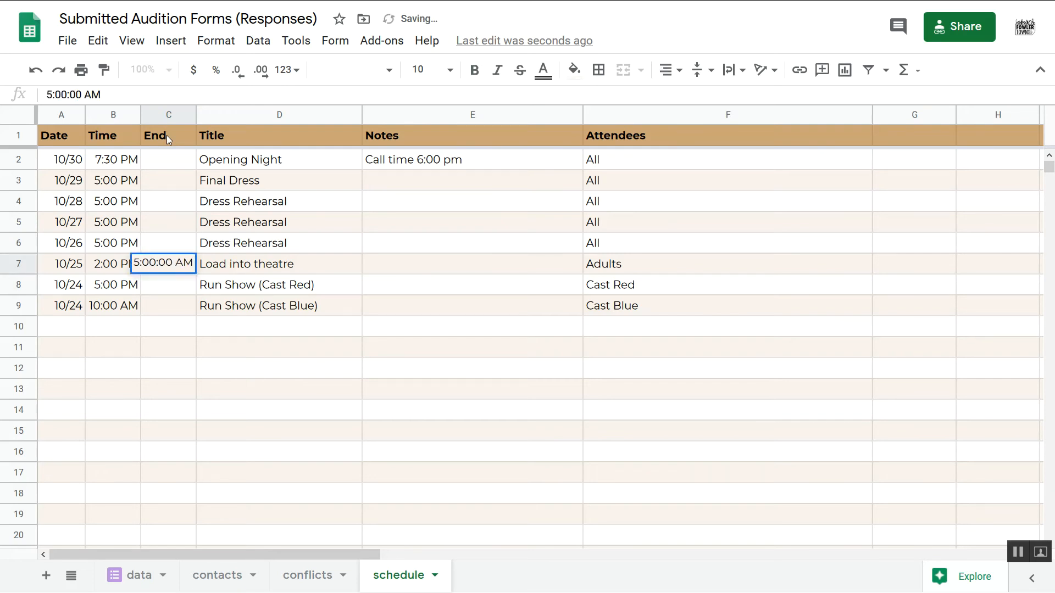
pyautogui.write('PM')
pyautogui.press('Return')
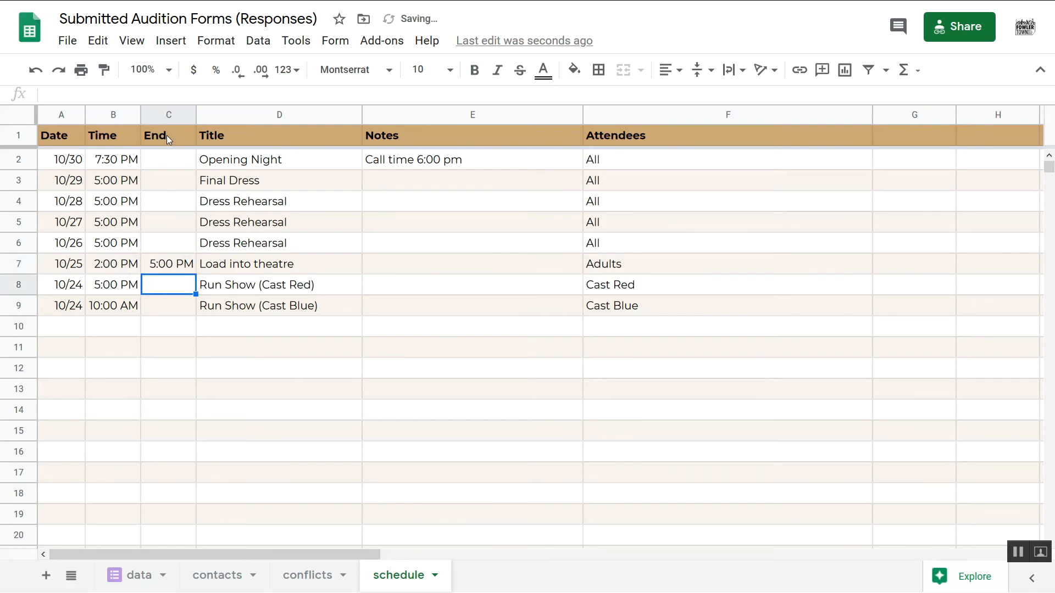
# Step: Enter end times of 8:00 PM for the Cast Red run and 1:00 PM for the Cast Blue run
pyautogui.write('8:00 PM')
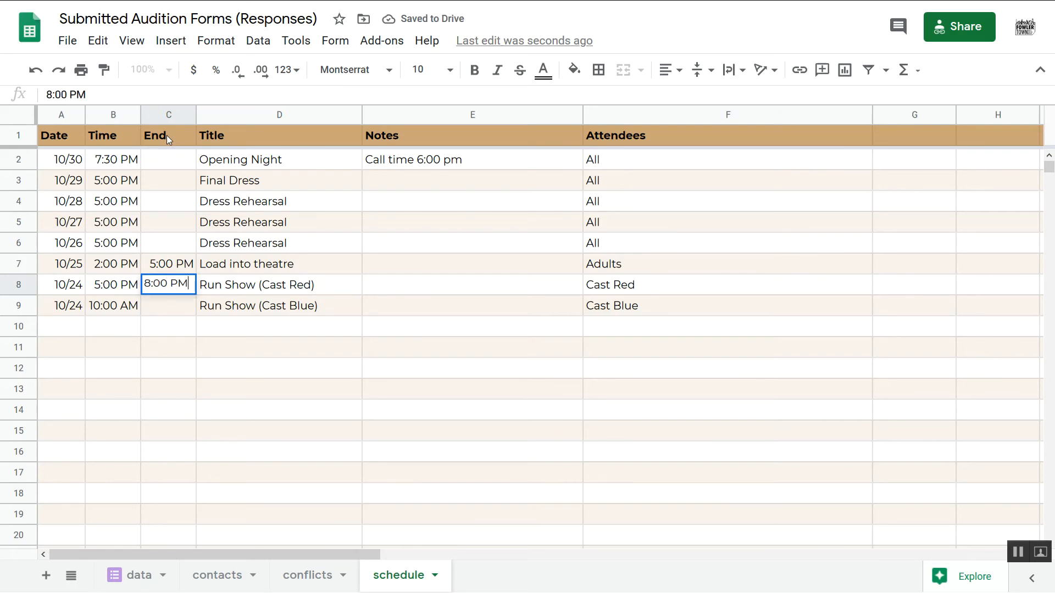
pyautogui.press('Return')
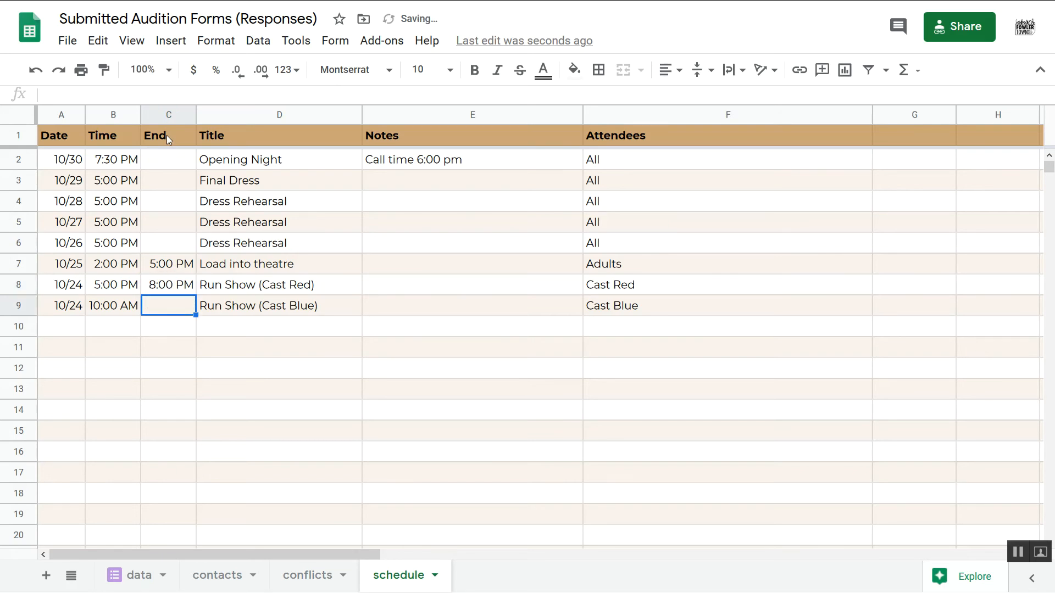
pyautogui.write('1:00 PM')
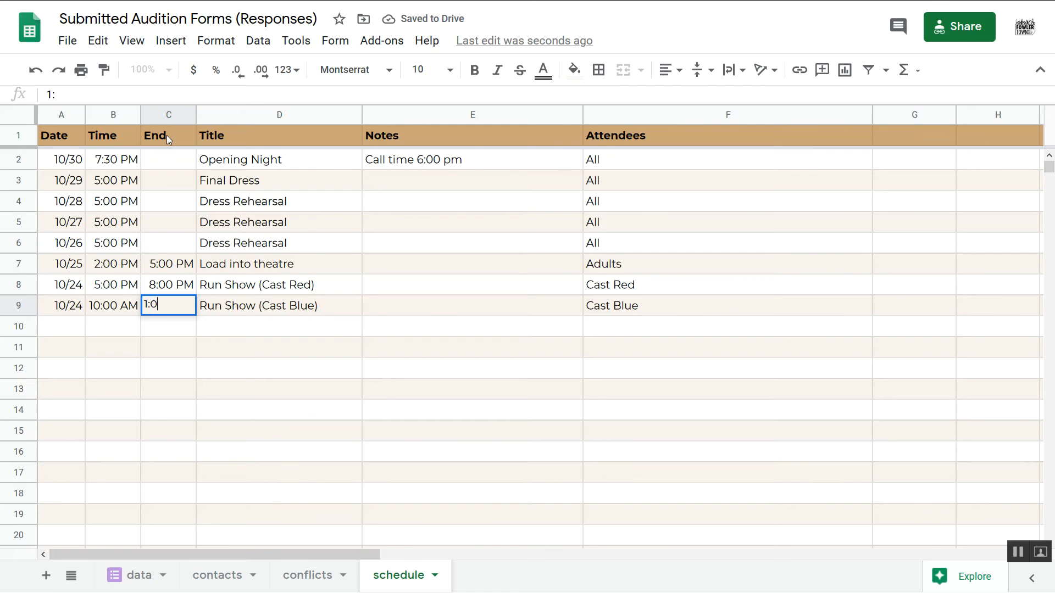
pyautogui.press('Return')
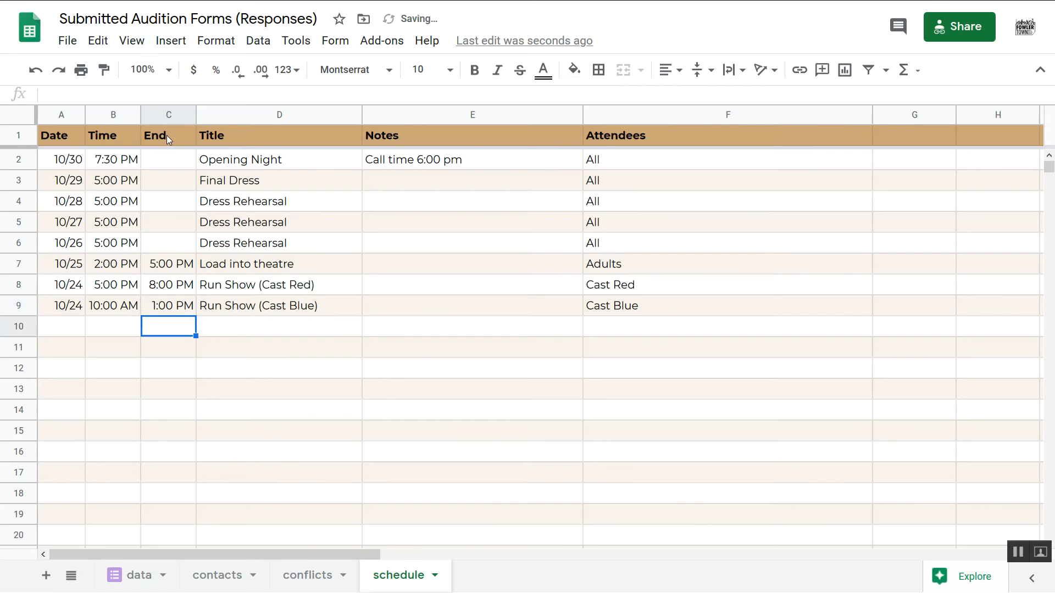
# Step: Replace the Time entry of the 10/24 Cast Blue run with the text range 10 - 1pm
pyautogui.click(114, 306)
pyautogui.doubleClick(108, 303)
pyautogui.hotkey('ctrl', 'a')
pyautogui.write('10 - 1pm')
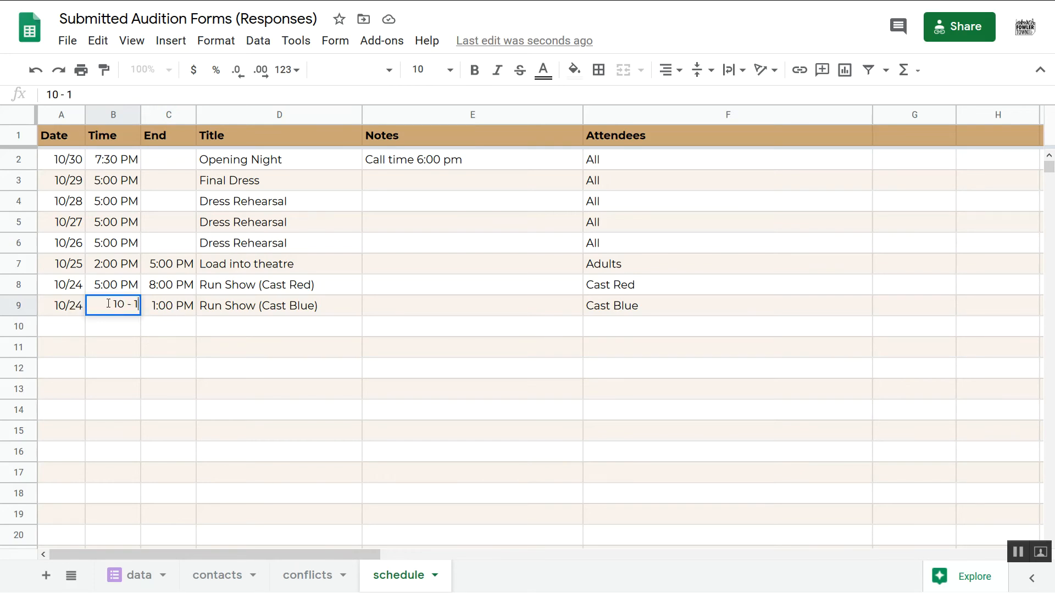
pyautogui.press('Return')
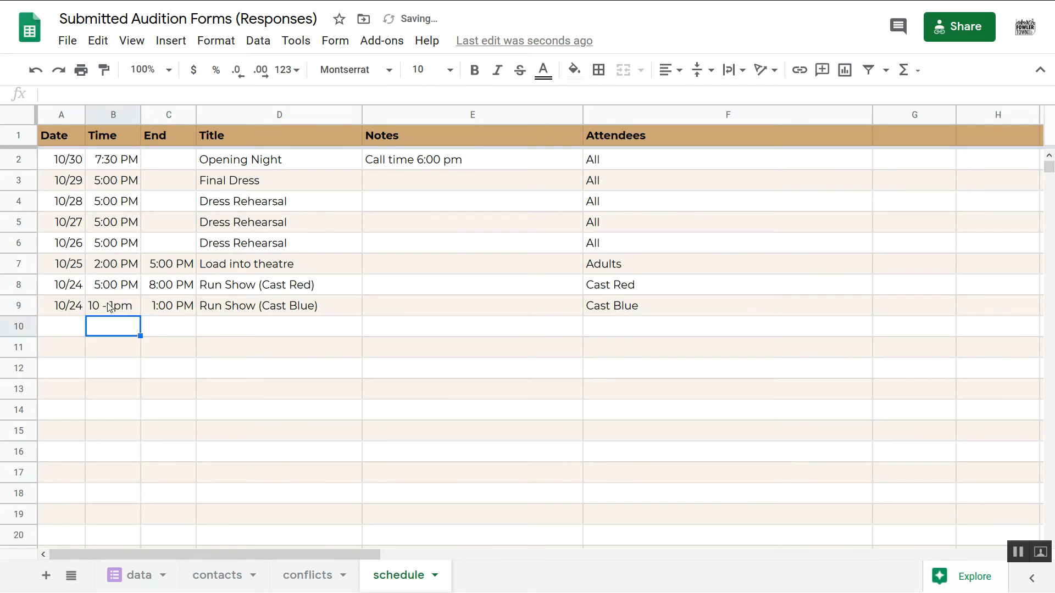
pyautogui.click(172, 311)
pyautogui.moveTo(172, 313); pyautogui.dragTo(170, 243)
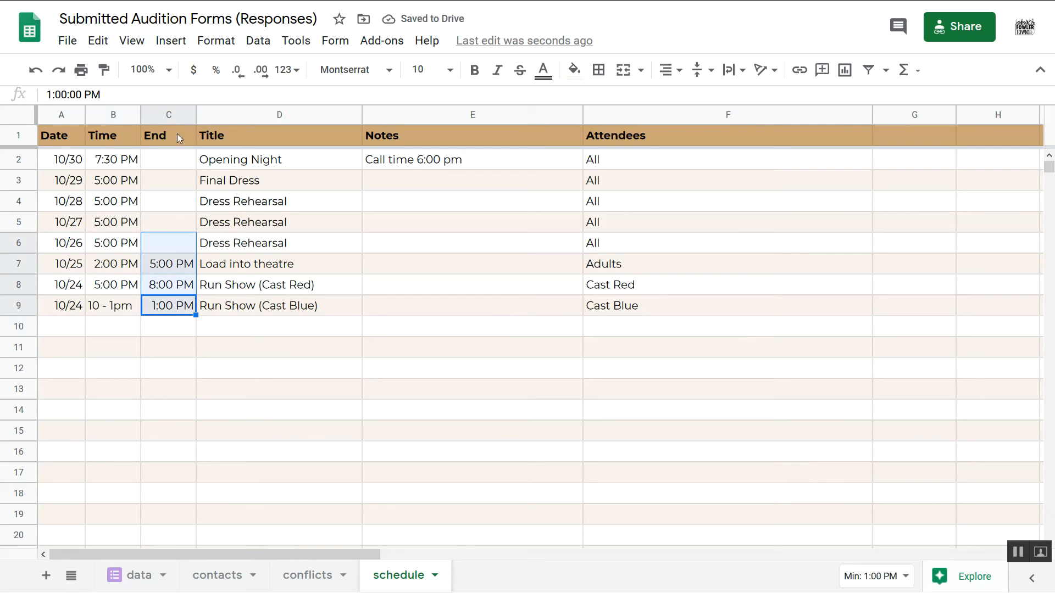
pyautogui.click(162, 114)
pyautogui.rightClick(161, 114)
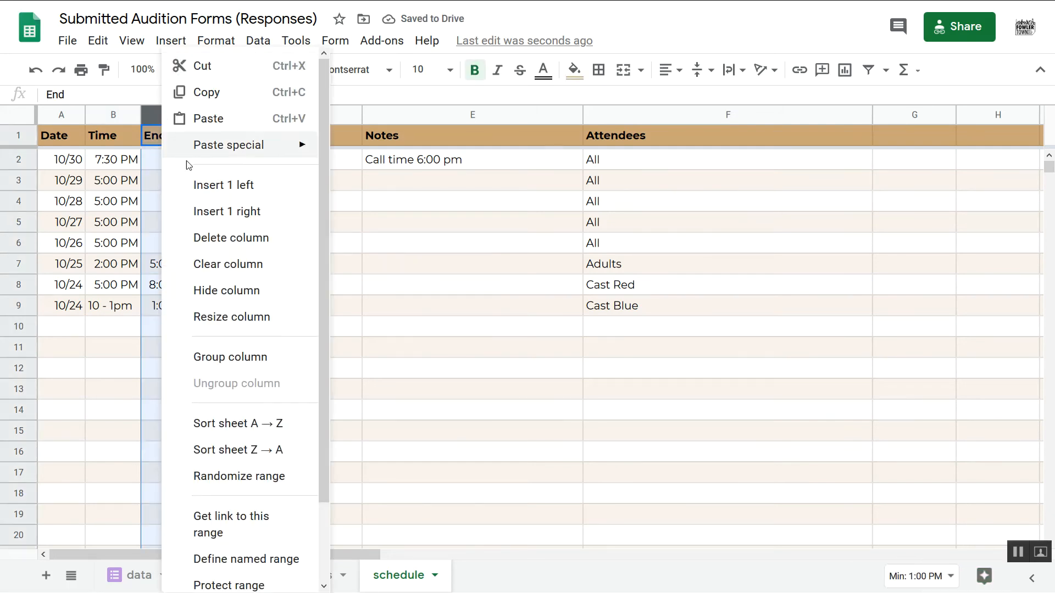
pyautogui.click(159, 338)
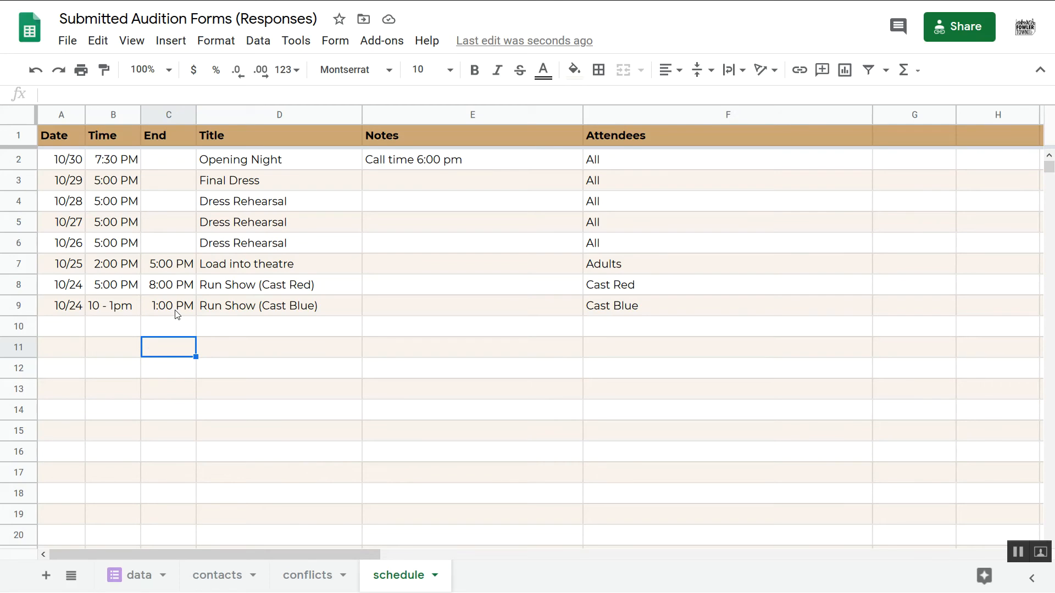
pyautogui.click(166, 168)
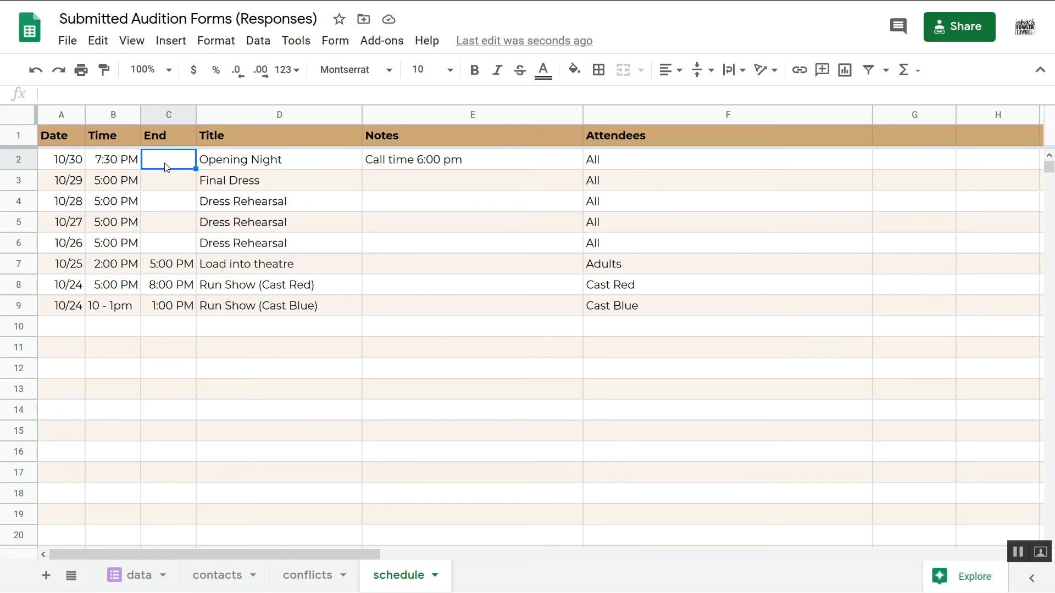
pyautogui.click(130, 313)
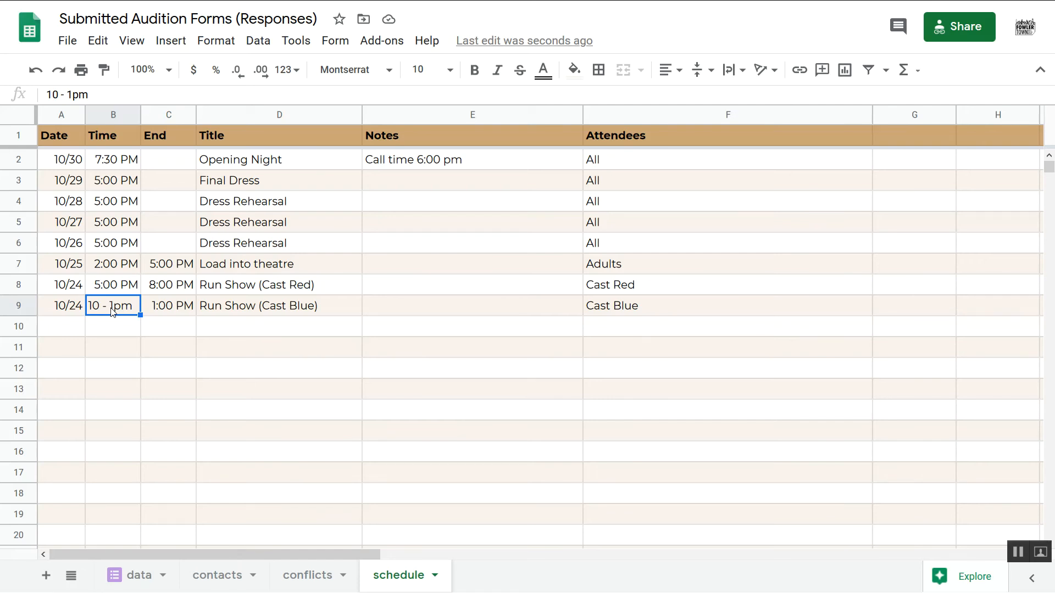
# Step: Set the start time of the 10/24 Cast Blue run to 10:00 AM and slightly widen the Time and End columns
pyautogui.write('10:00 AM')
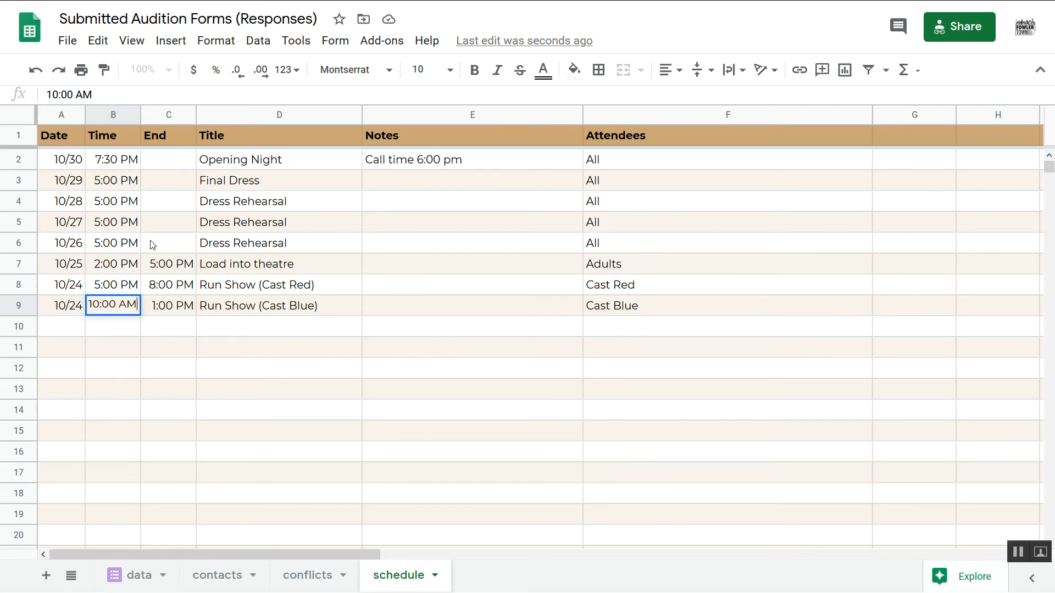
pyautogui.press('Return')
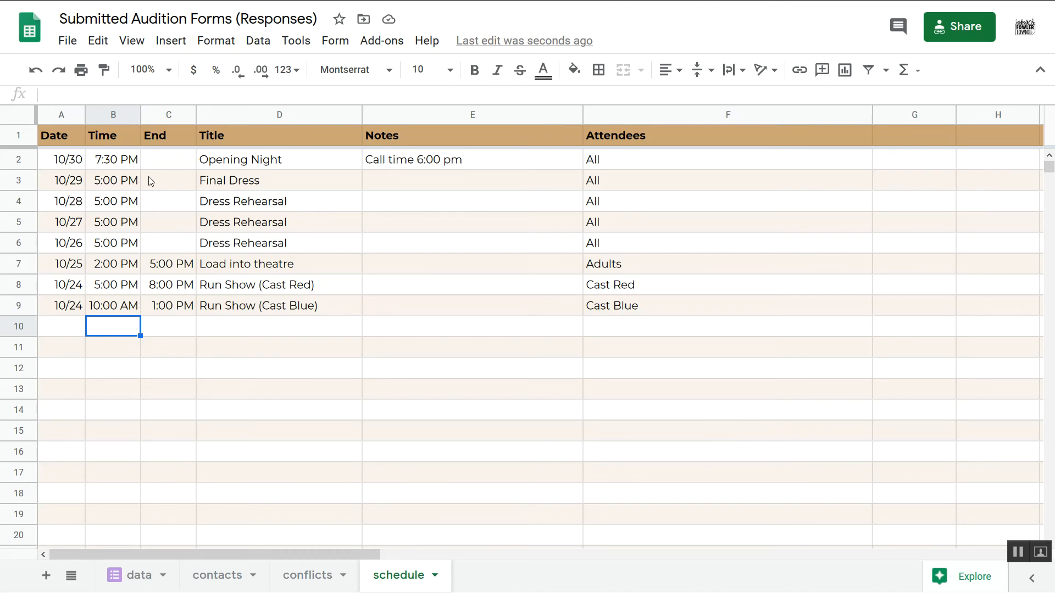
pyautogui.moveTo(144, 116); pyautogui.dragTo(129, 116)
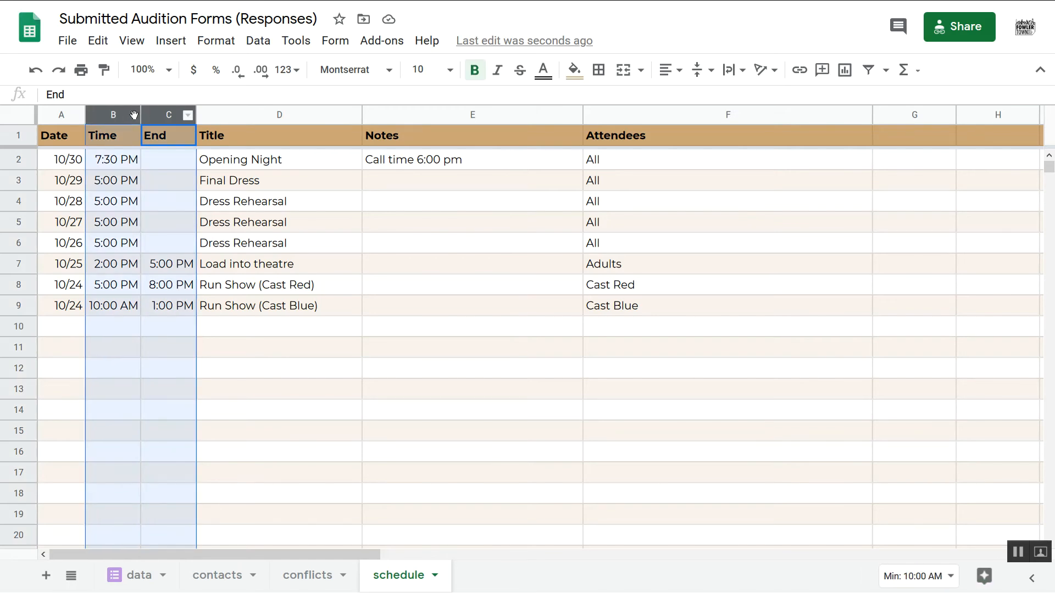
pyautogui.moveTo(141, 113); pyautogui.dragTo(147, 113)
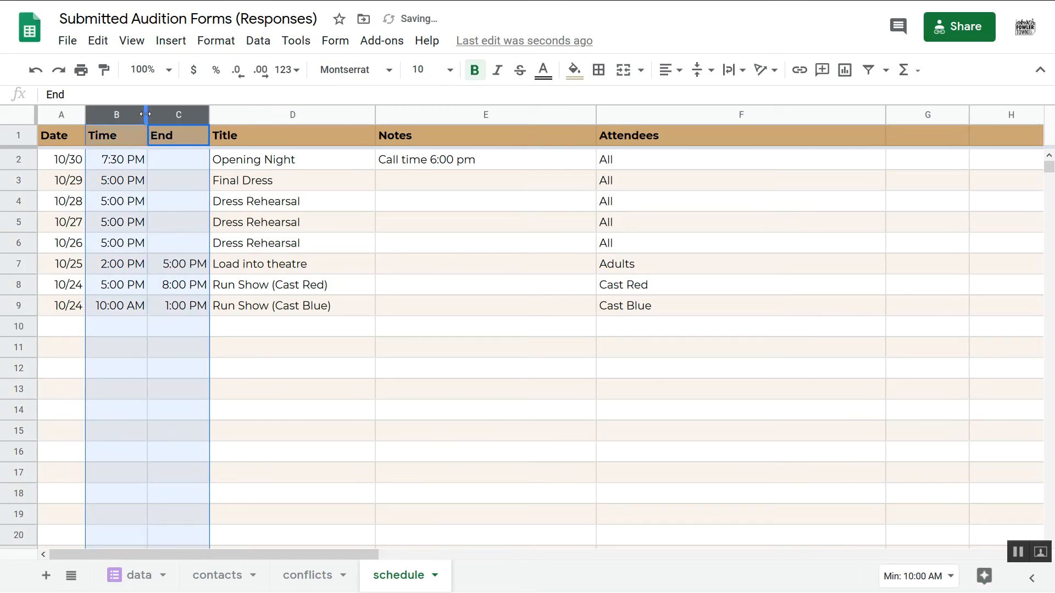
pyautogui.click(58, 185)
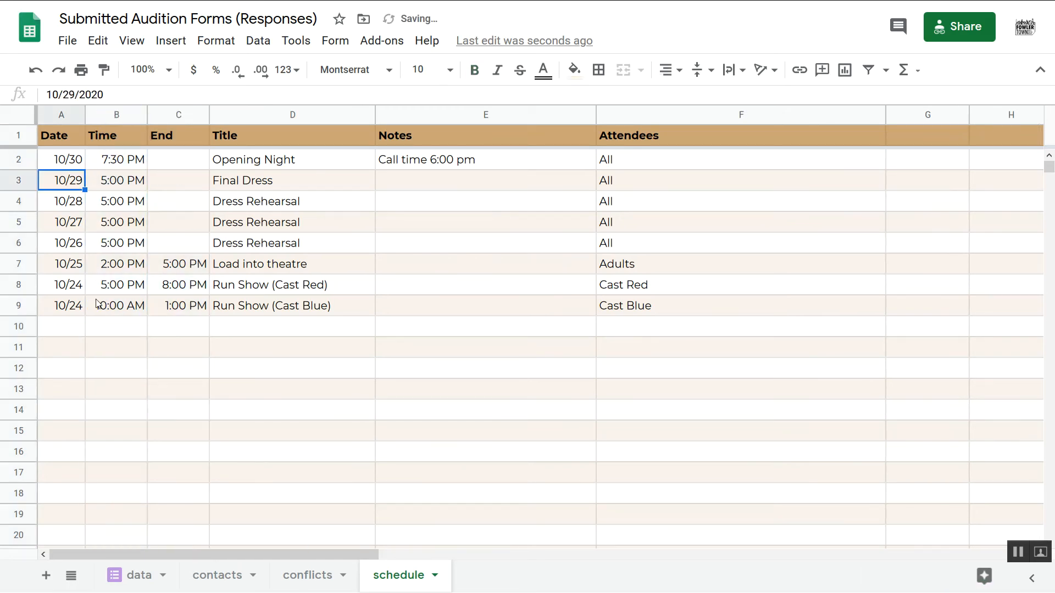
pyautogui.click(120, 314)
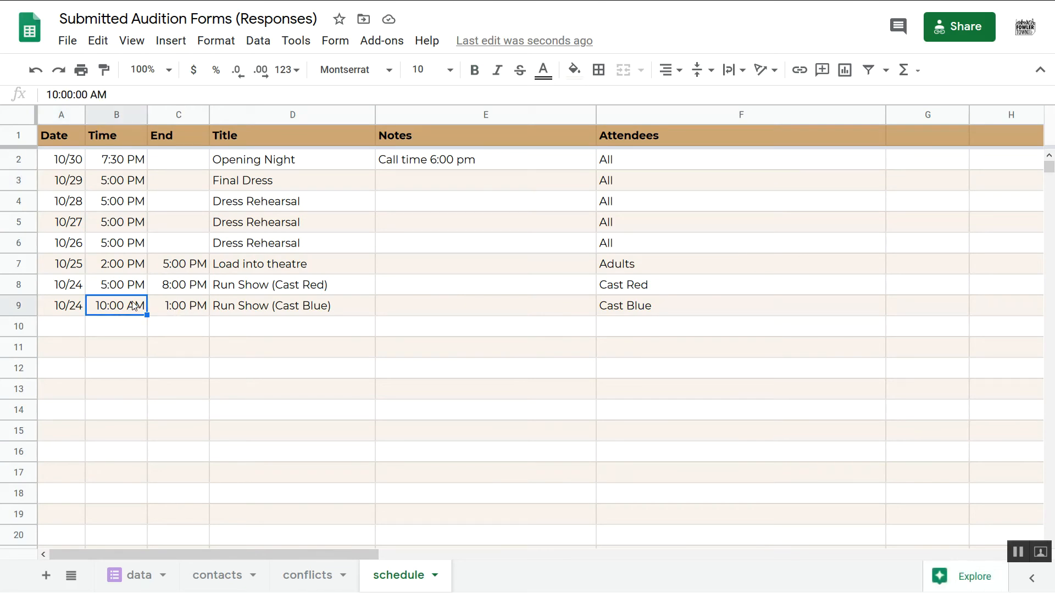
pyautogui.click(124, 328)
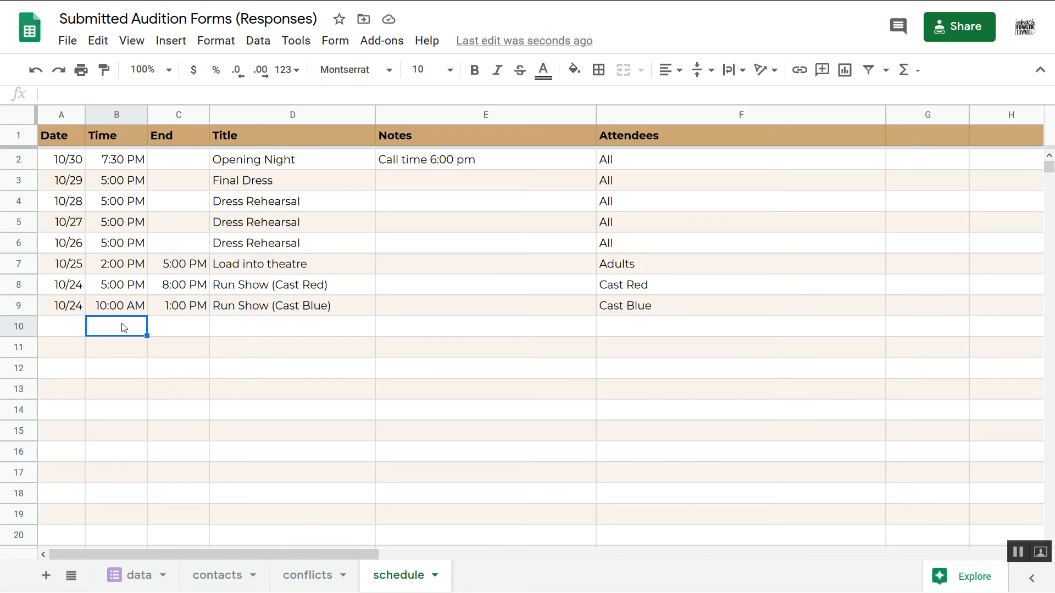
pyautogui.click(633, 286)
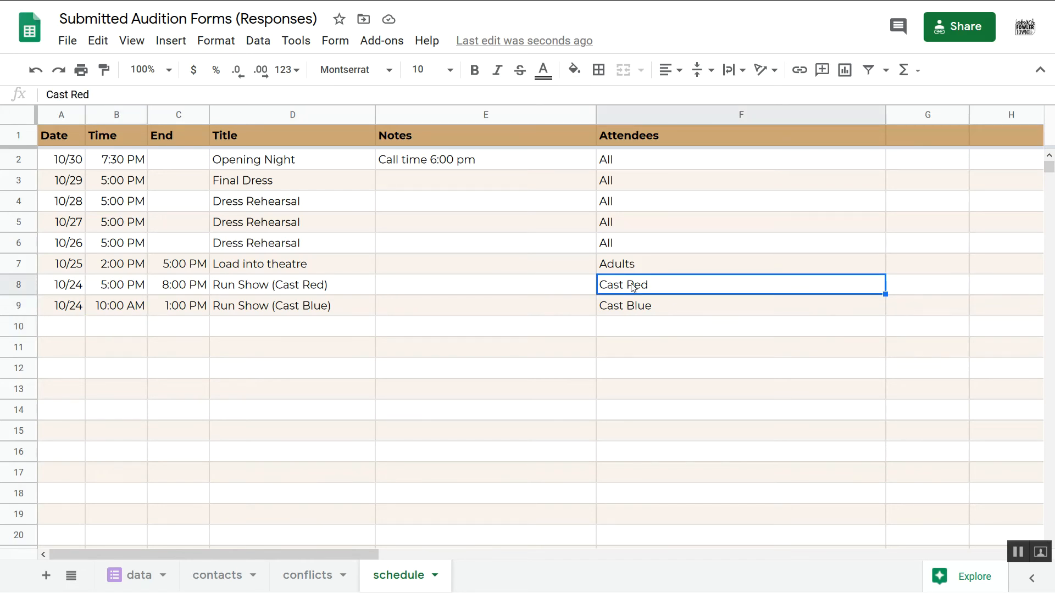
pyautogui.click(385, 457)
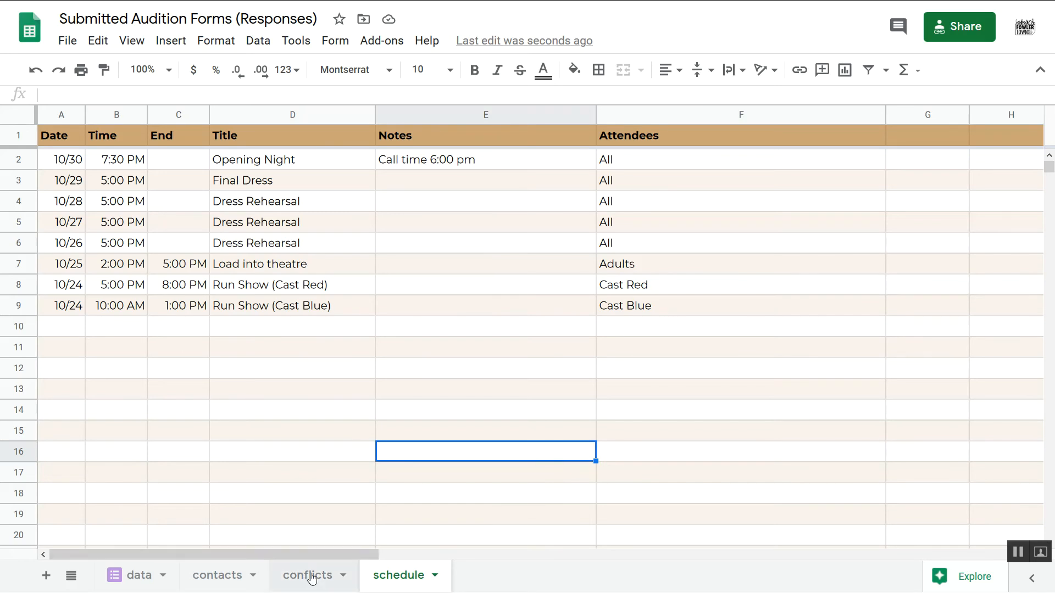
# Step: Check the cast conflicts sheet for late October and start a new schedule row dated 10/23
pyautogui.click(311, 578)
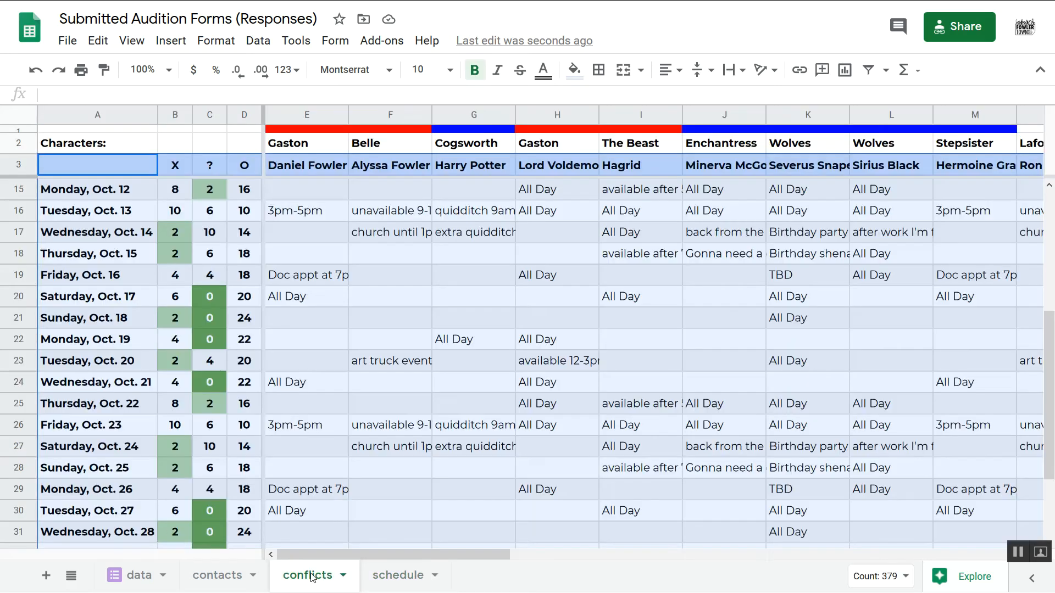
pyautogui.click(393, 576)
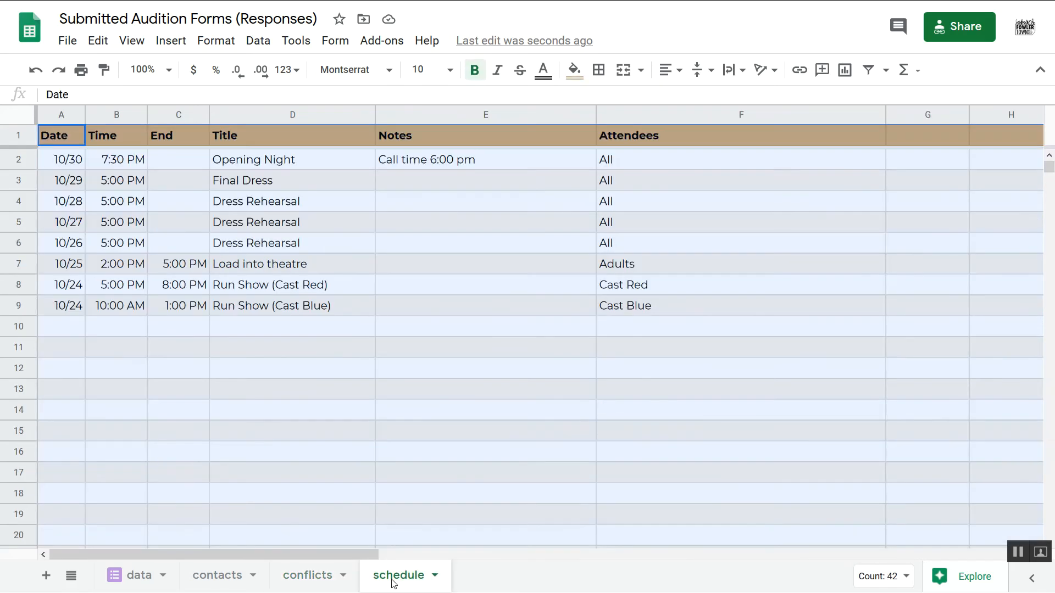
pyautogui.click(279, 325)
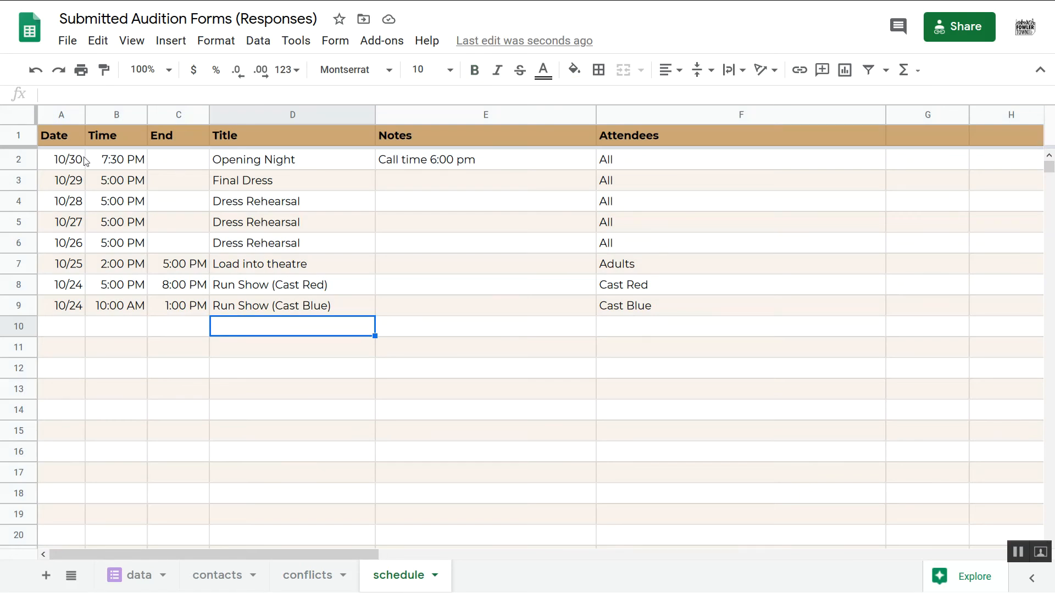
pyautogui.click(60, 325)
pyautogui.write('10/23')
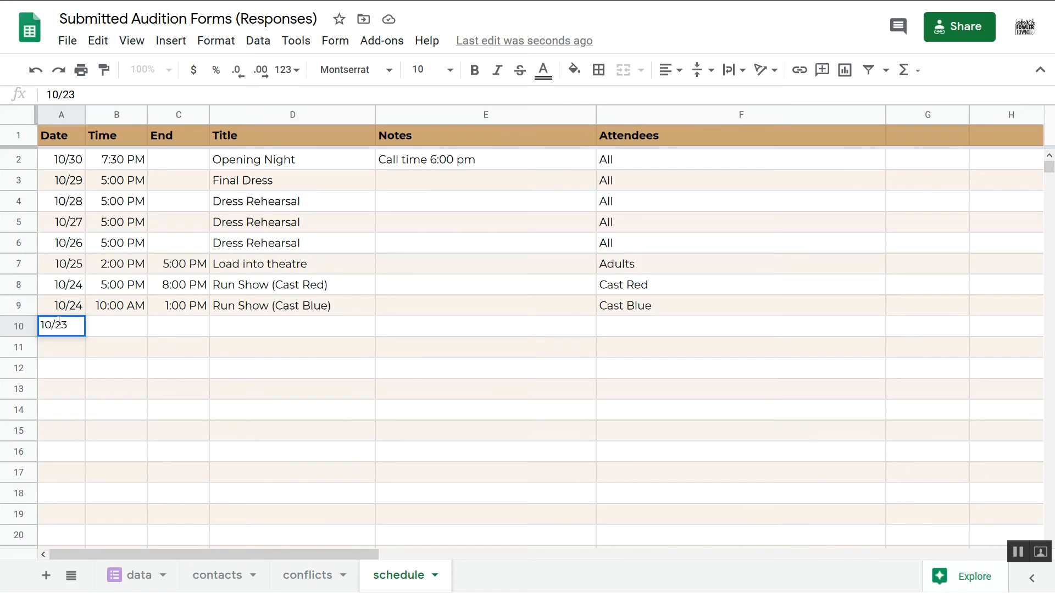
# Step: Title the new 10/23 event Run Act 2 and set its attendees to Cast Red
pyautogui.press('Tab')
pyautogui.press('Tab')
pyautogui.press('Tab')
pyautogui.write('Run Act 2')
pyautogui.press('Tab')
pyautogui.press('Tab')
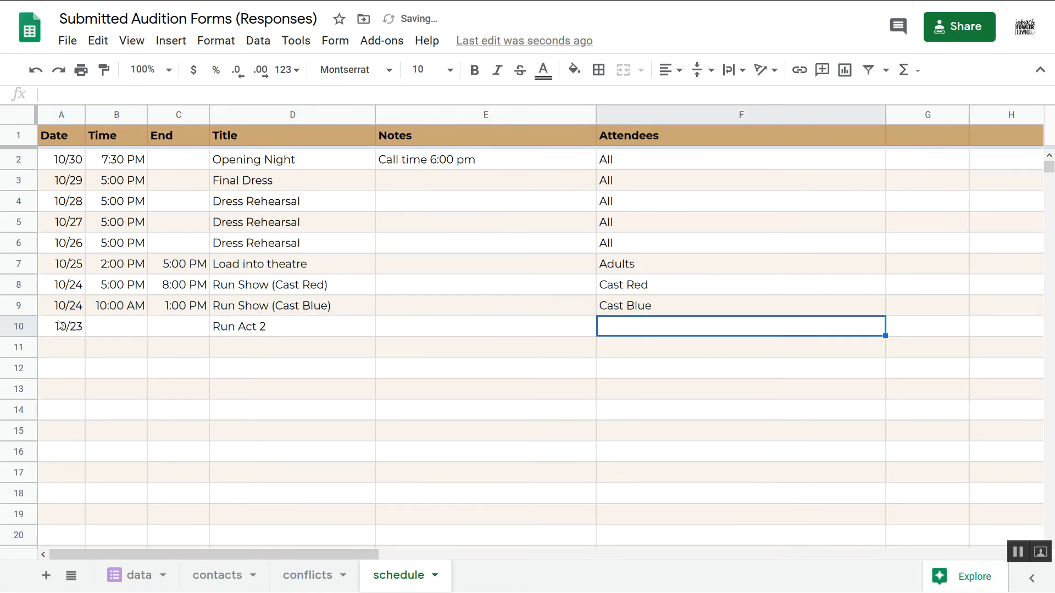
pyautogui.write('Cast Red')
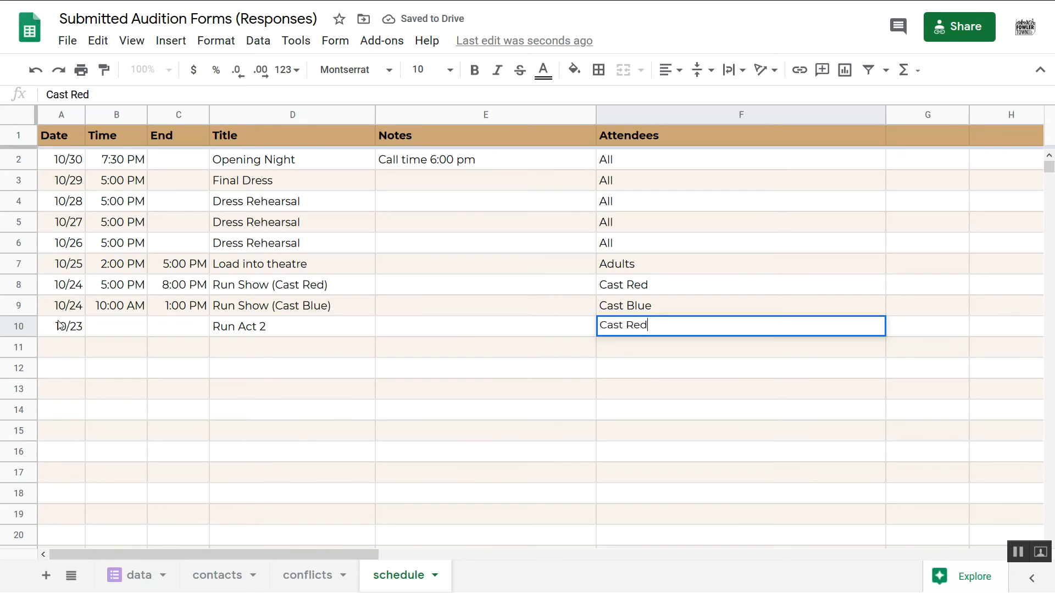
pyautogui.press('Return')
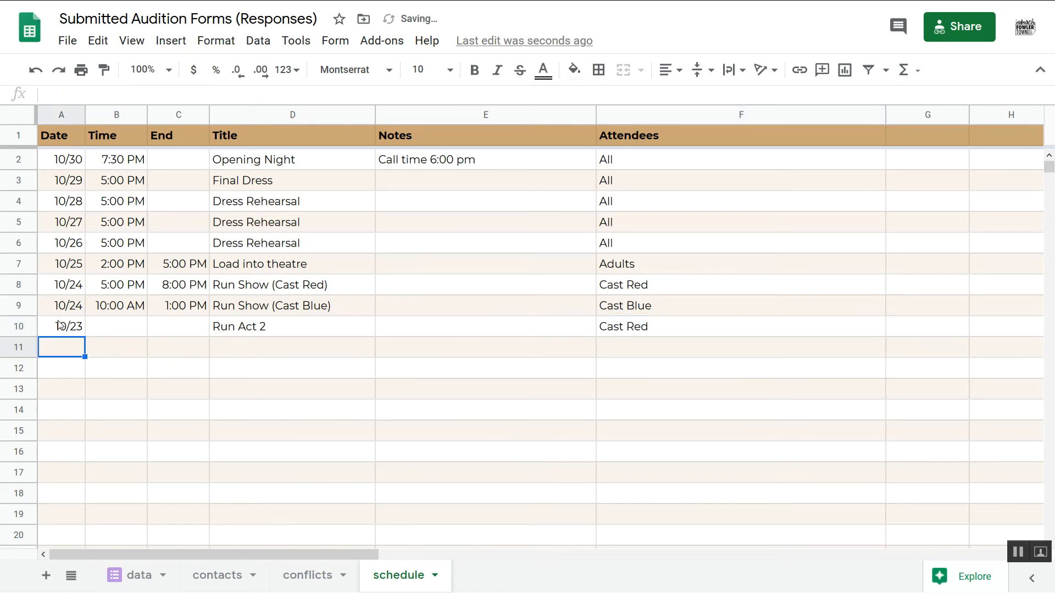
# Step: Duplicate the 10/23 Run Act 2 row into the empty row directly below it
pyautogui.click(124, 332)
pyautogui.press('Left')
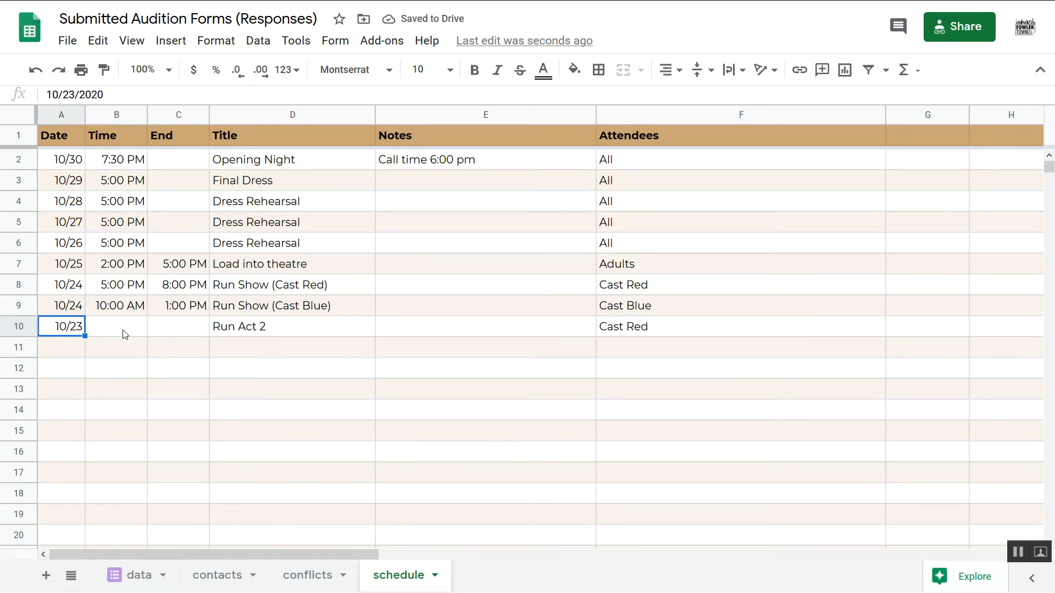
pyautogui.hotkey('ctrl', 'shift', 'Right')
pyautogui.hotkey('ctrl', 'shift', 'Right')
pyautogui.hotkey('ctrl', 'c')
pyautogui.press('Down')
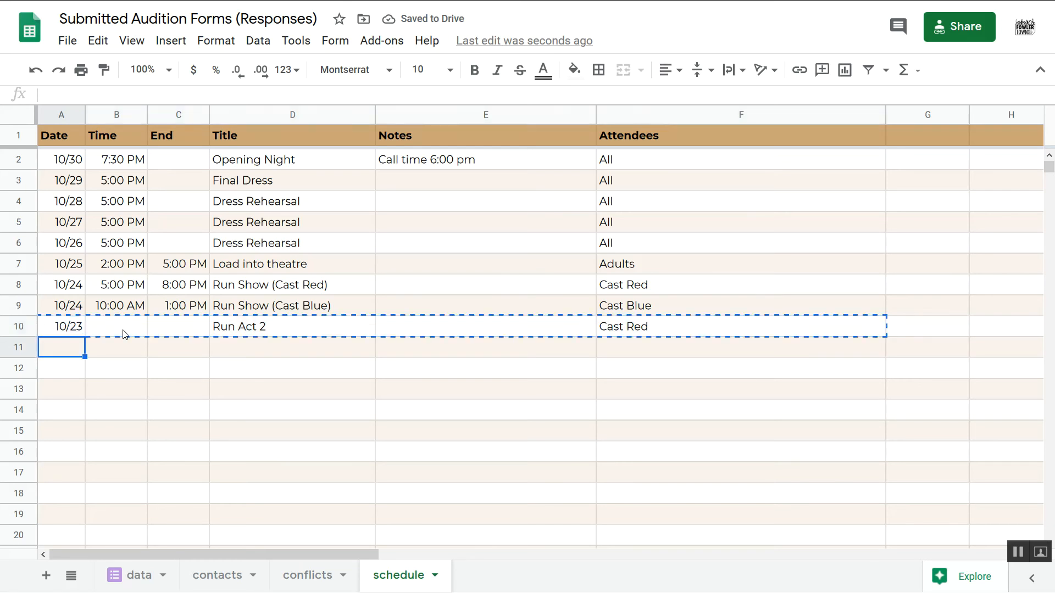
pyautogui.hotkey('ctrl', 'v')
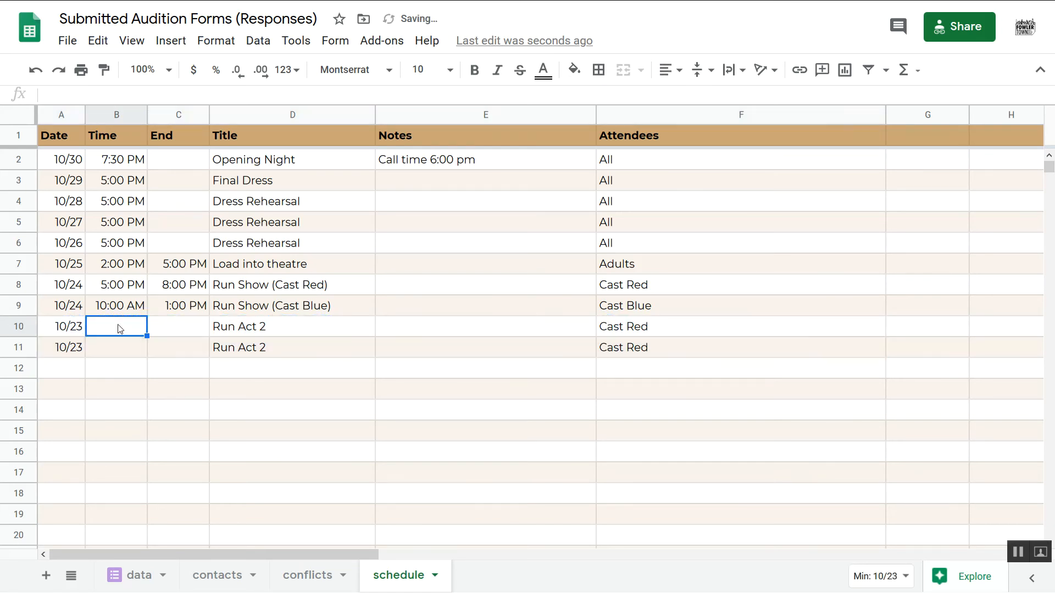
# Step: Change the attendees of the second 10/23 Run Act 2 row to Cast Blue
pyautogui.click(623, 351)
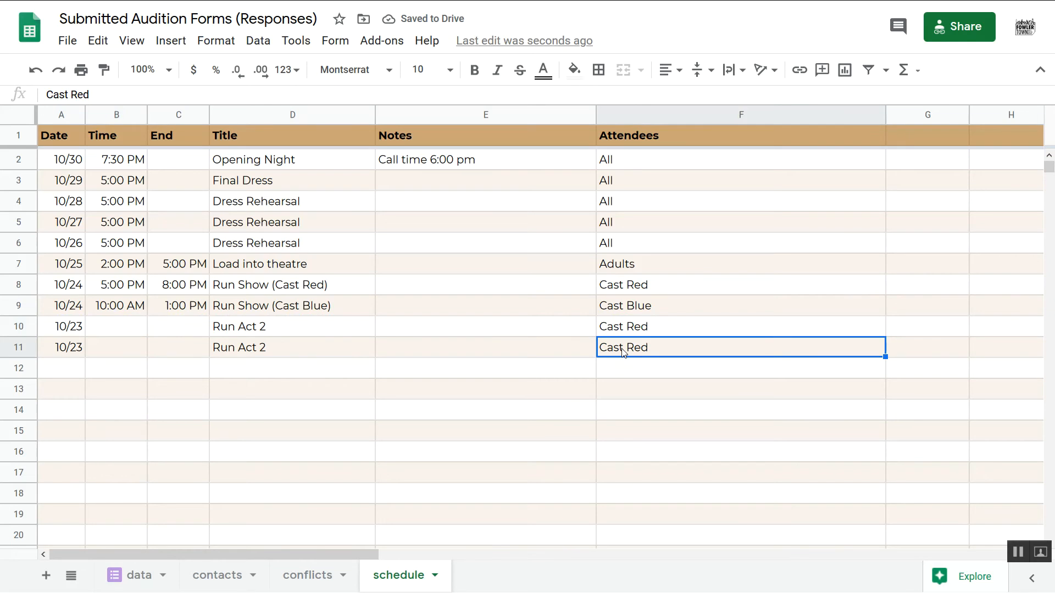
pyautogui.doubleClick(624, 352)
pyautogui.press('BackSpace')
pyautogui.press('BackSpace')
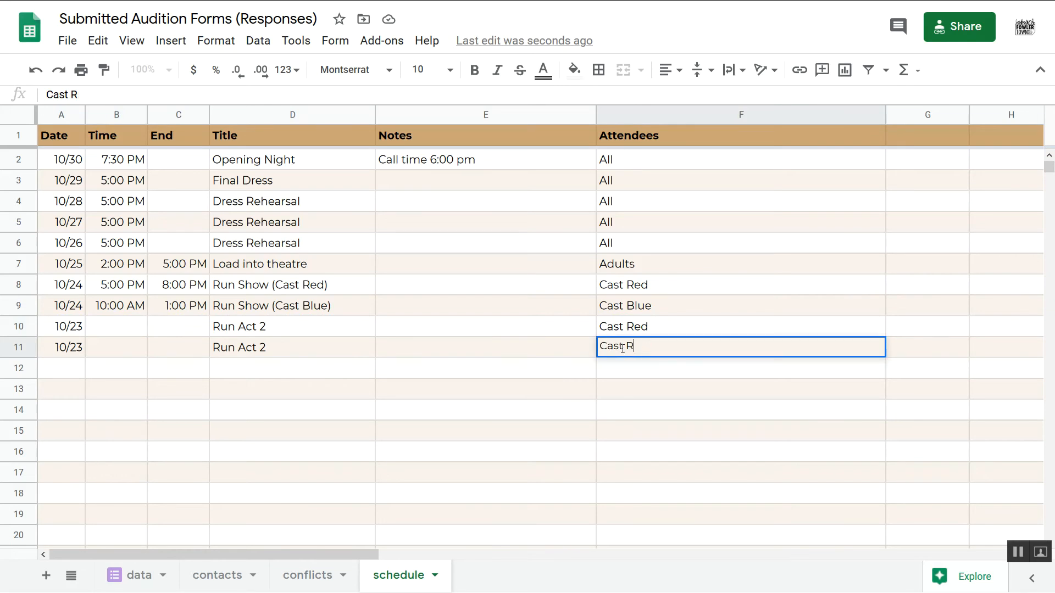
pyautogui.write('Blue')
pyautogui.press('Return')
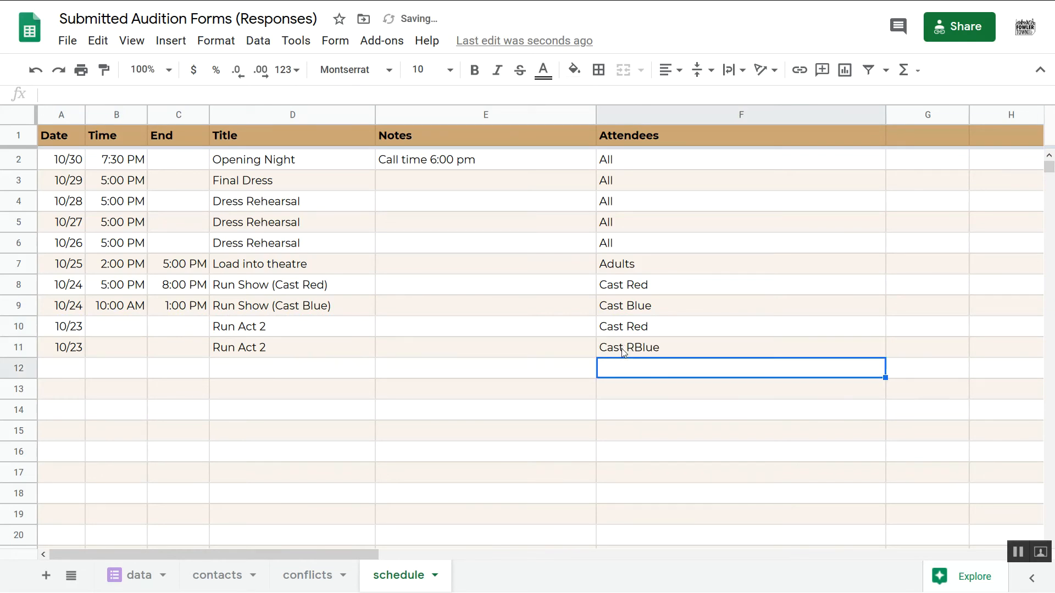
pyautogui.doubleClick(624, 351)
pyautogui.click(633, 349)
pyautogui.press('BackSpace')
pyautogui.press('Return')
# Step: Start a new schedule row dated 10/22 below the 10/23 events
pyautogui.click(76, 356)
pyautogui.click(74, 367)
pyautogui.write('10/22')
pyautogui.press('Return')
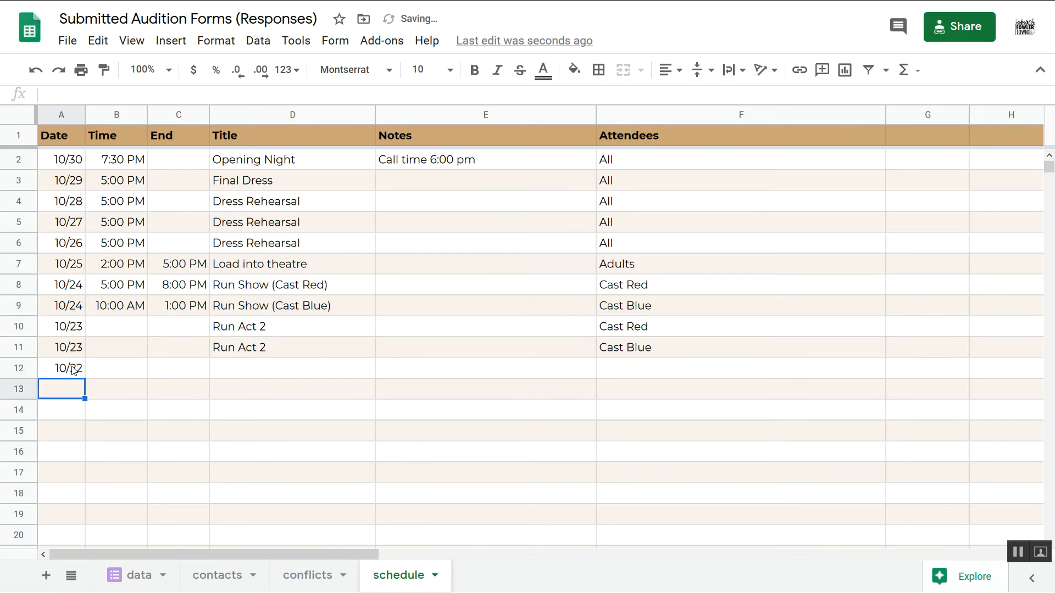
# Step: Title the 10/22 event Run Act 1 and set its attendees to Cast Red
pyautogui.press('Up')
pyautogui.press('Right')
pyautogui.press('Right')
pyautogui.press('Right')
pyautogui.write('Run')
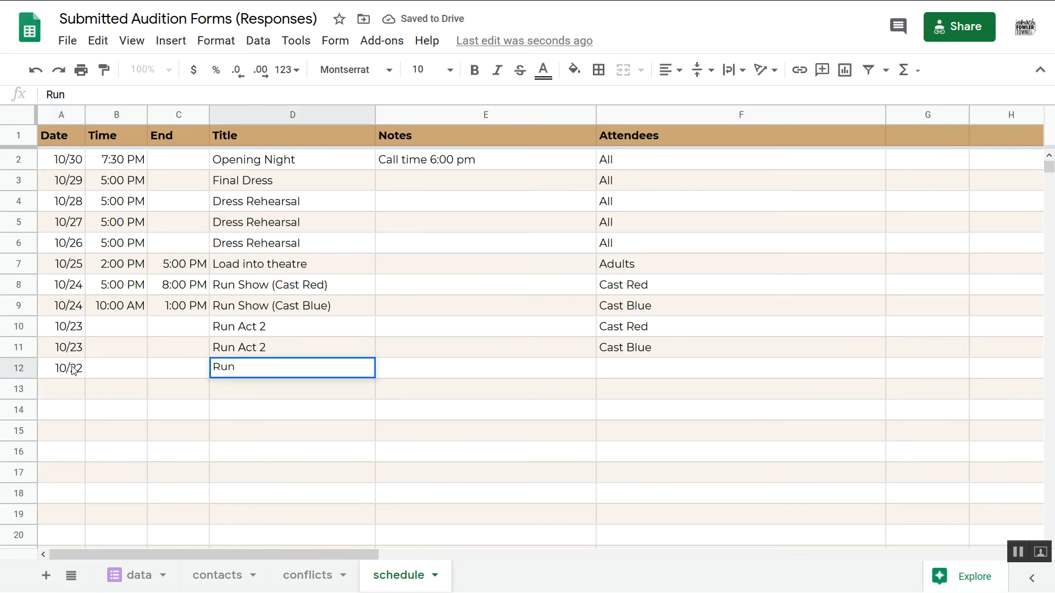
pyautogui.write(' Act 1')
pyautogui.press('Tab')
pyautogui.press('Tab')
pyautogui.write('Cast Red')
pyautogui.hotkey('shift', 'Tab')
pyautogui.press('Tab')
# Step: Duplicate the 10/22 Run Act 1 row into the empty row directly below it
pyautogui.hotkey('shift', 'Left')
pyautogui.hotkey('shift', 'Left')
pyautogui.hotkey('shift', 'Left')
pyautogui.hotkey('shift', 'Left')
pyautogui.hotkey('shift', 'Left')
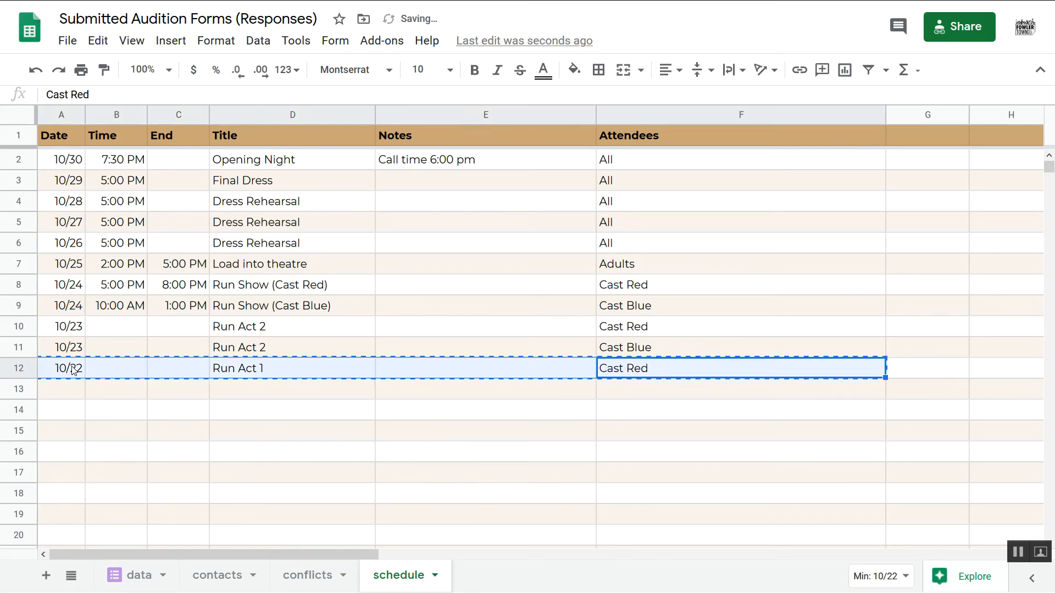
pyautogui.hotkey('ctrl', 'c')
pyautogui.press('Down')
pyautogui.press('Left')
pyautogui.press('Left')
pyautogui.press('Left')
pyautogui.press('Left')
pyautogui.press('Left')
pyautogui.hotkey('ctrl', 'v')
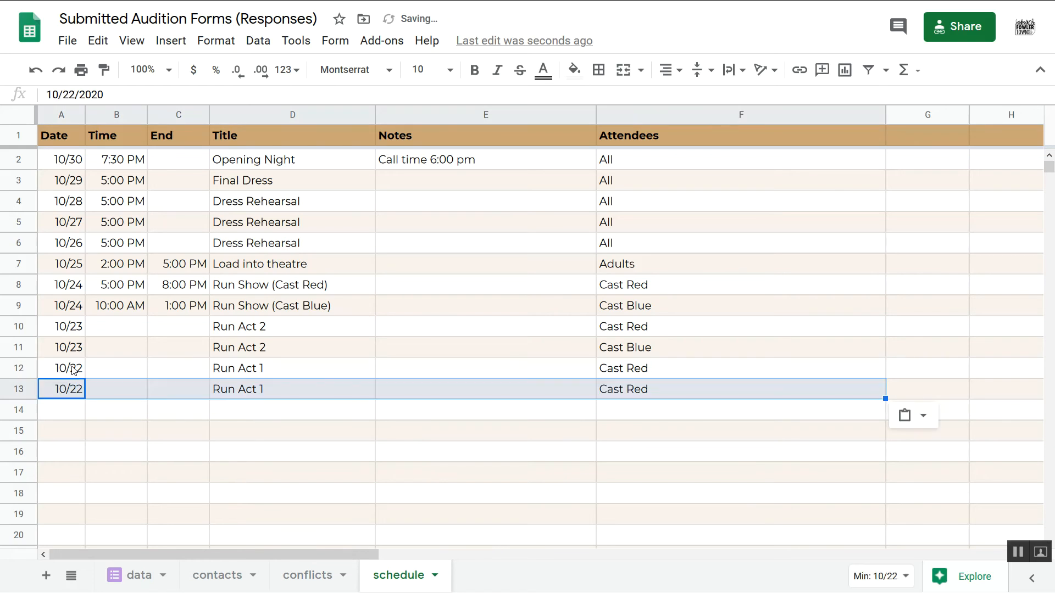
# Step: Change the attendees of the second 10/22 Run Act 1 row to Cast Blue
pyautogui.click(655, 391)
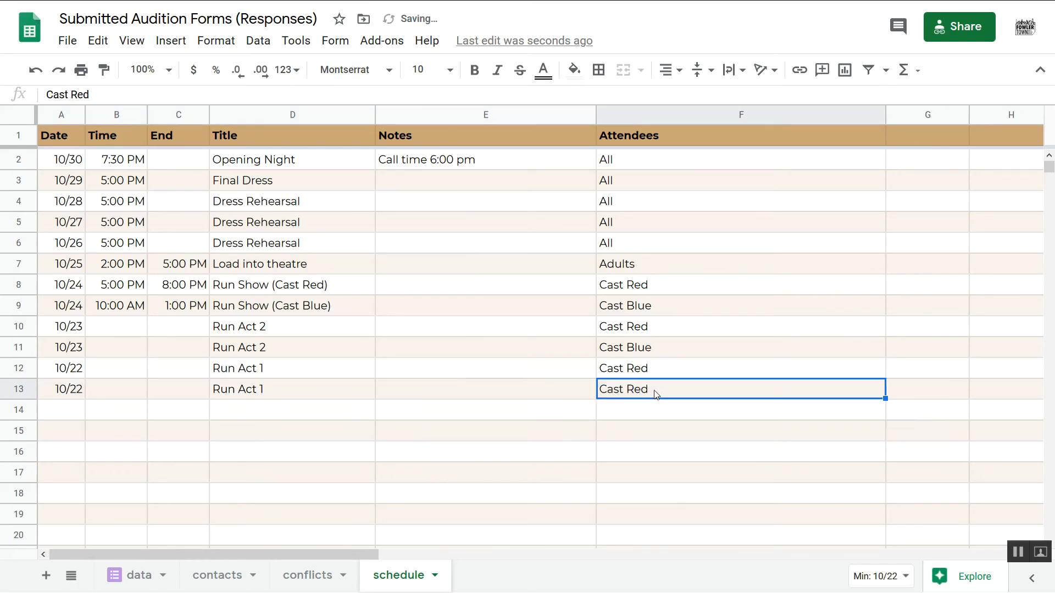
pyautogui.doubleClick(655, 391)
pyautogui.press('BackSpace')
pyautogui.press('BackSpace')
pyautogui.press('BackSpace')
pyautogui.write('Blue')
pyautogui.press('Return')
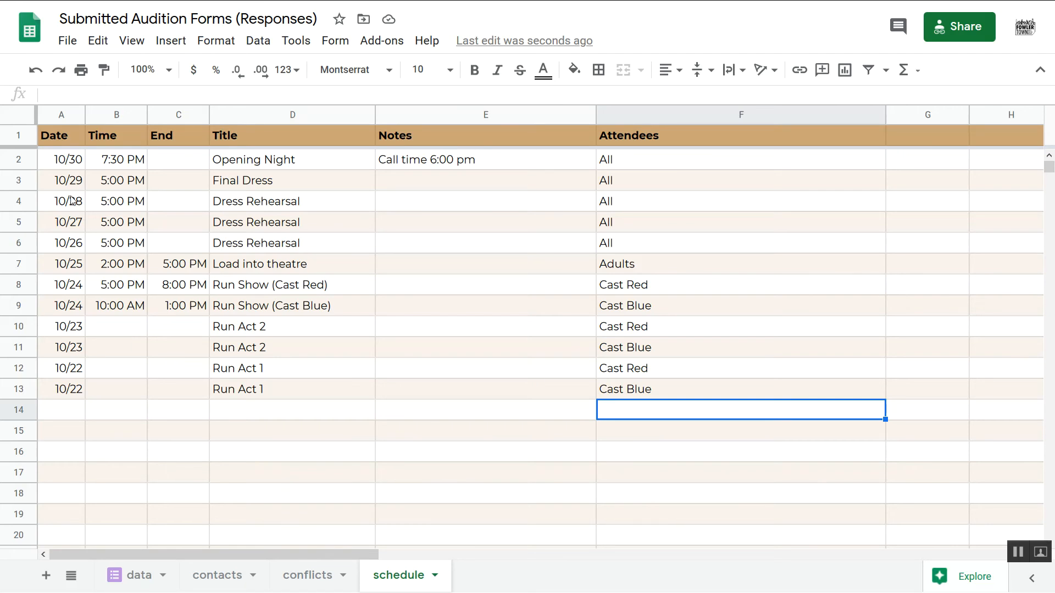
pyautogui.moveTo(60, 162); pyautogui.dragTo(290, 306)
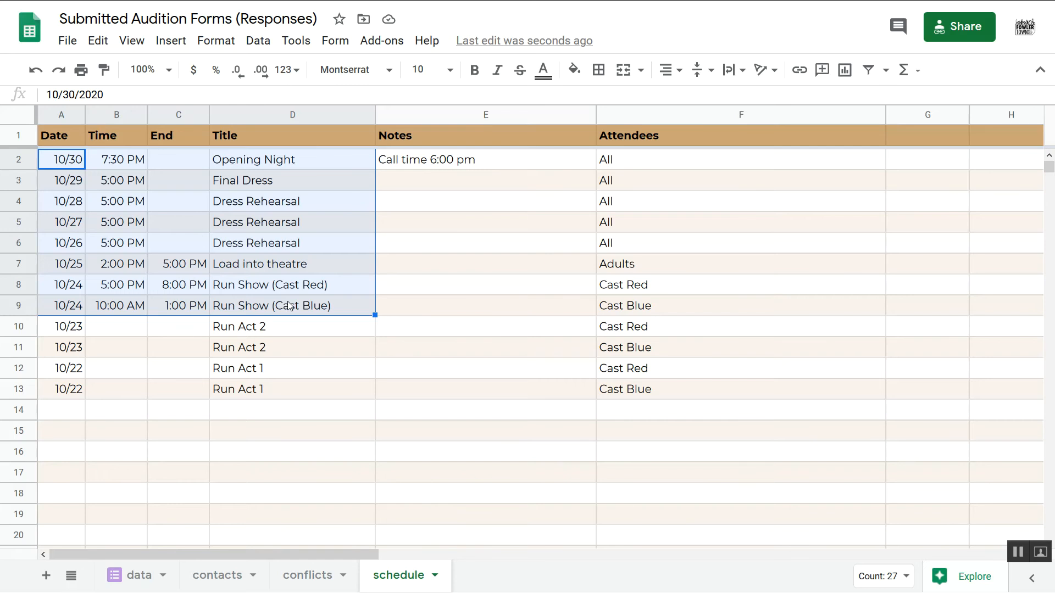
pyautogui.moveTo(112, 347); pyautogui.dragTo(105, 376)
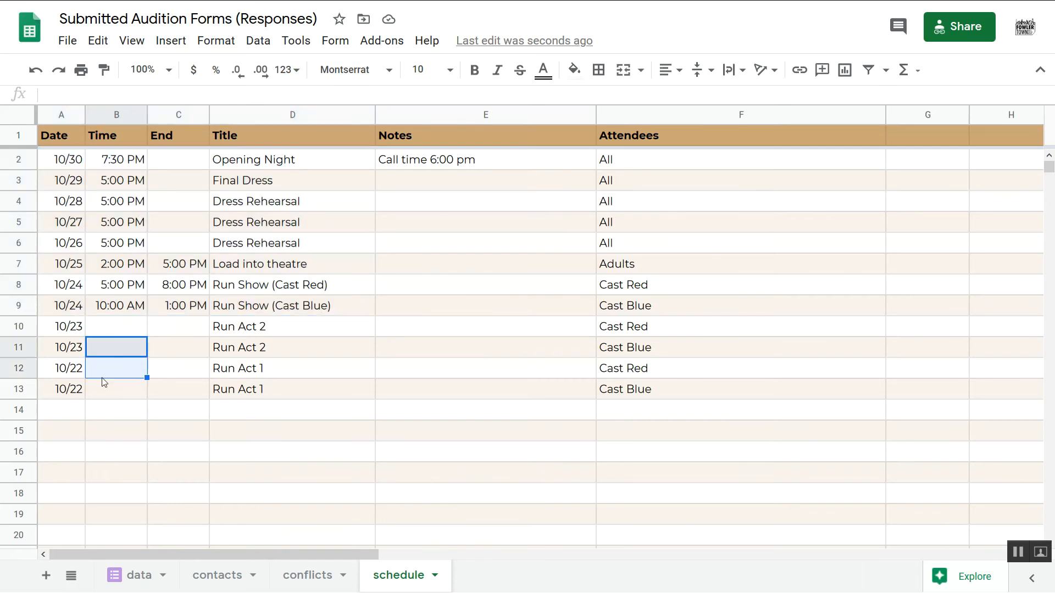
pyautogui.click(221, 369)
pyautogui.click(95, 328)
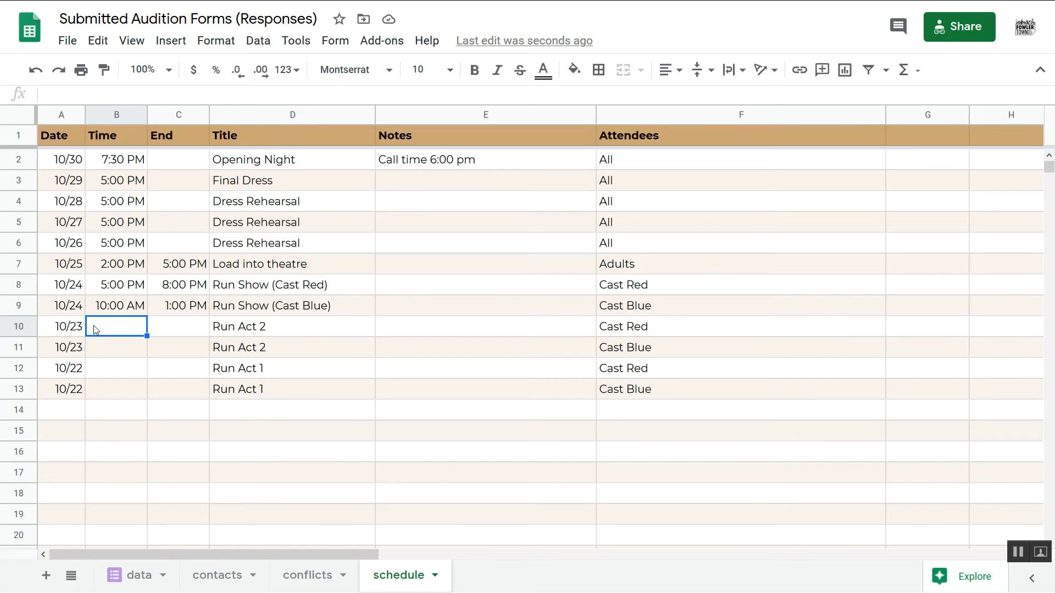
pyautogui.press('Left')
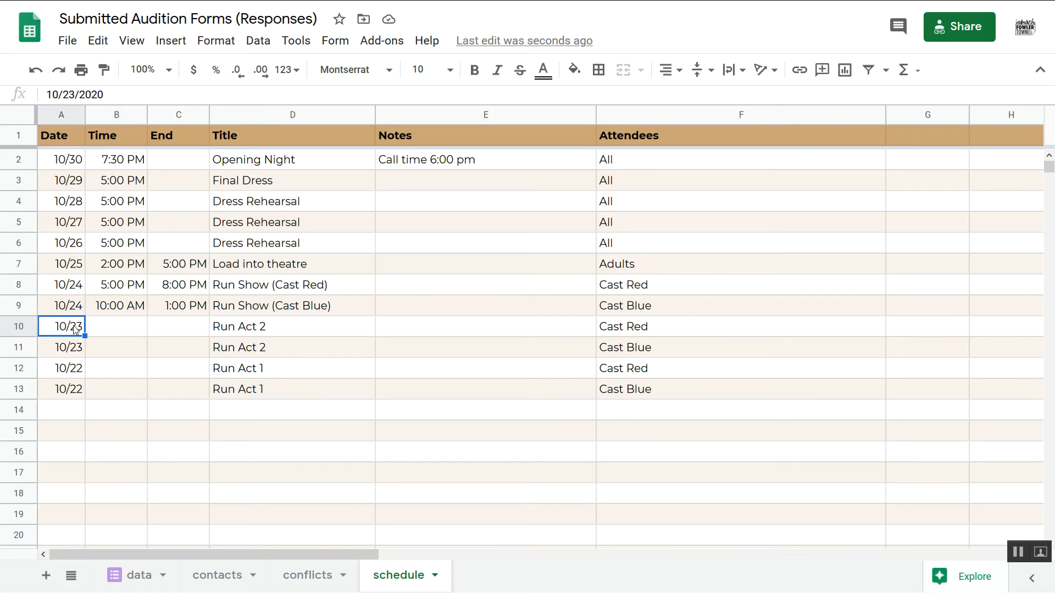
pyautogui.doubleClick(75, 329)
pyautogui.click(187, 368)
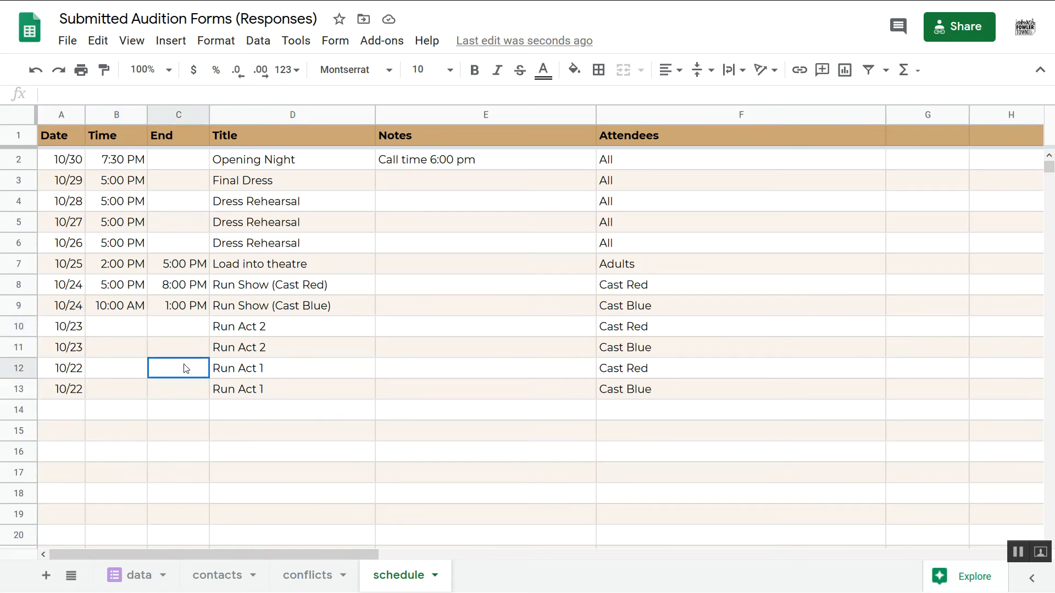
pyautogui.click(117, 324)
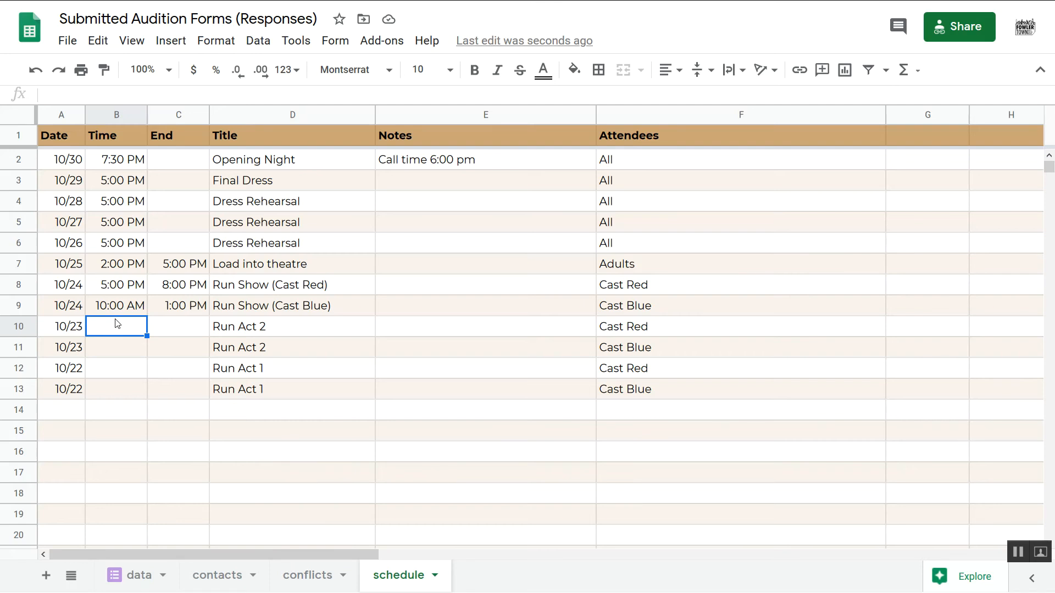
pyautogui.click(102, 415)
pyautogui.click(69, 418)
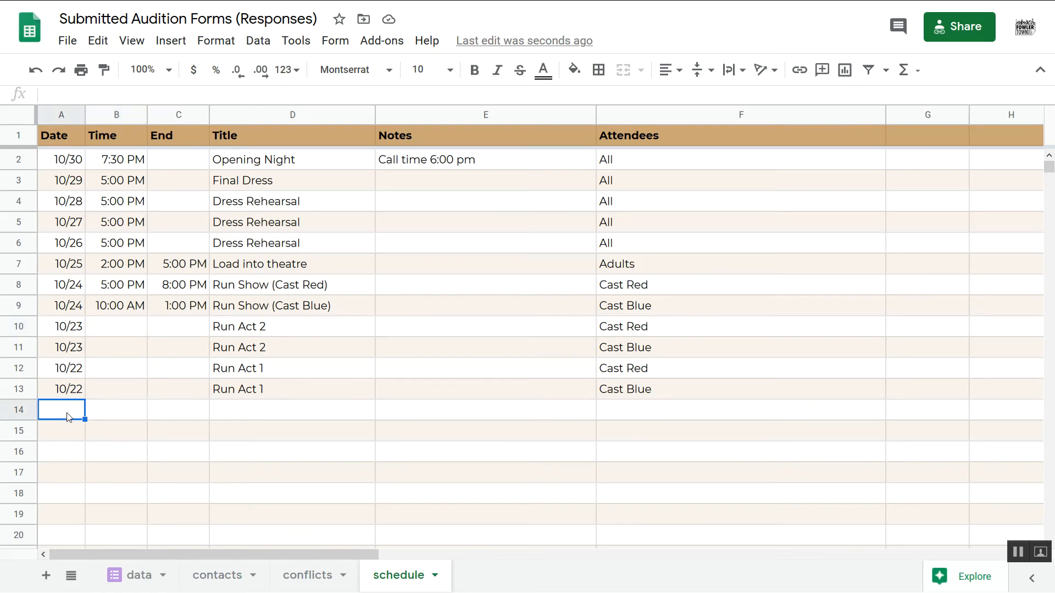
# Step: Compare the conflict counts for October 20 to October 23 on the conflicts sheet
pyautogui.click(310, 577)
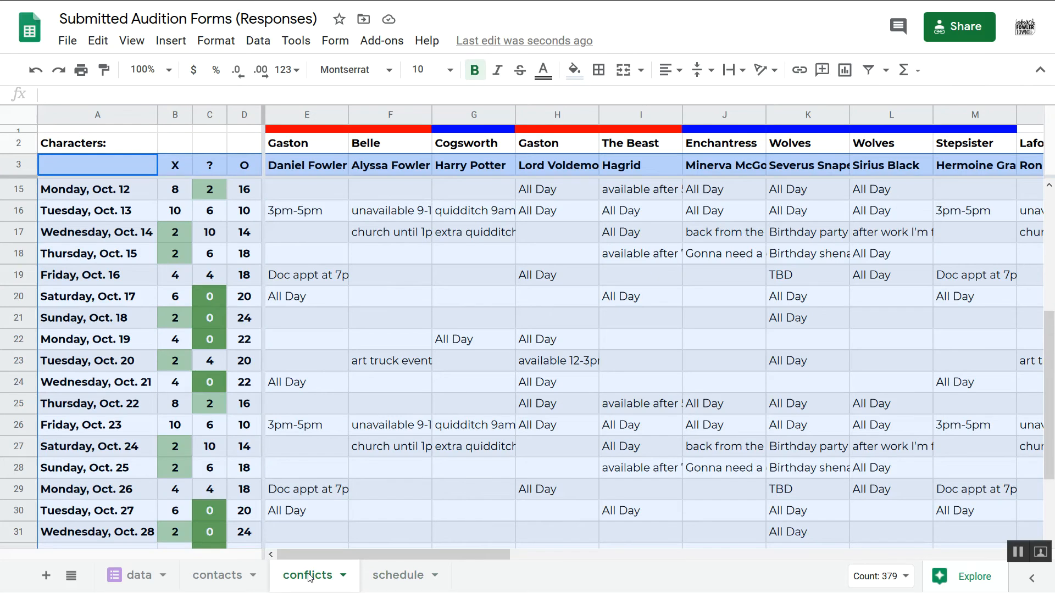
pyautogui.click(313, 474)
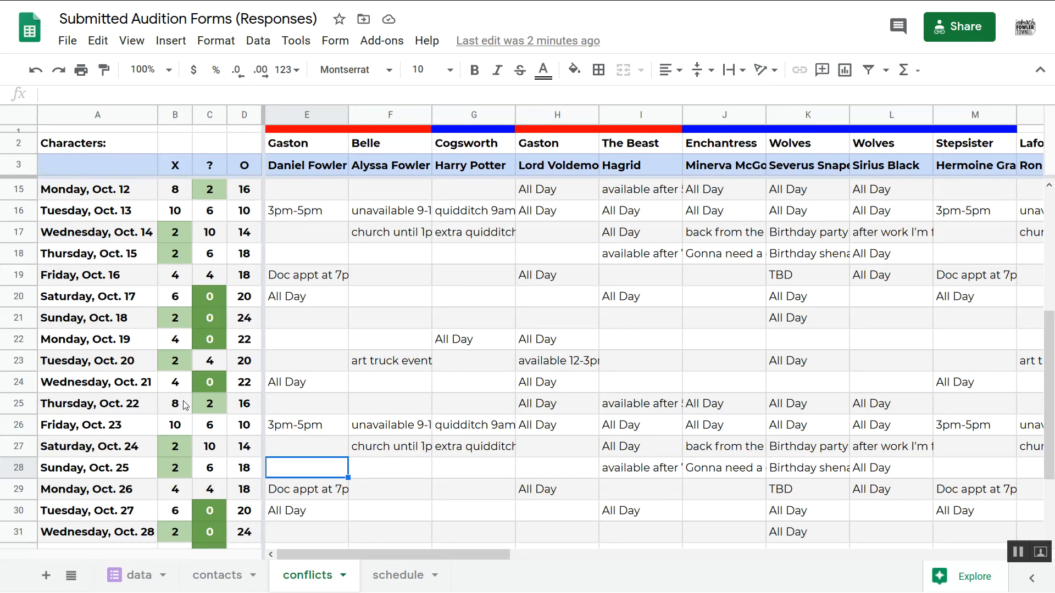
pyautogui.click(115, 427)
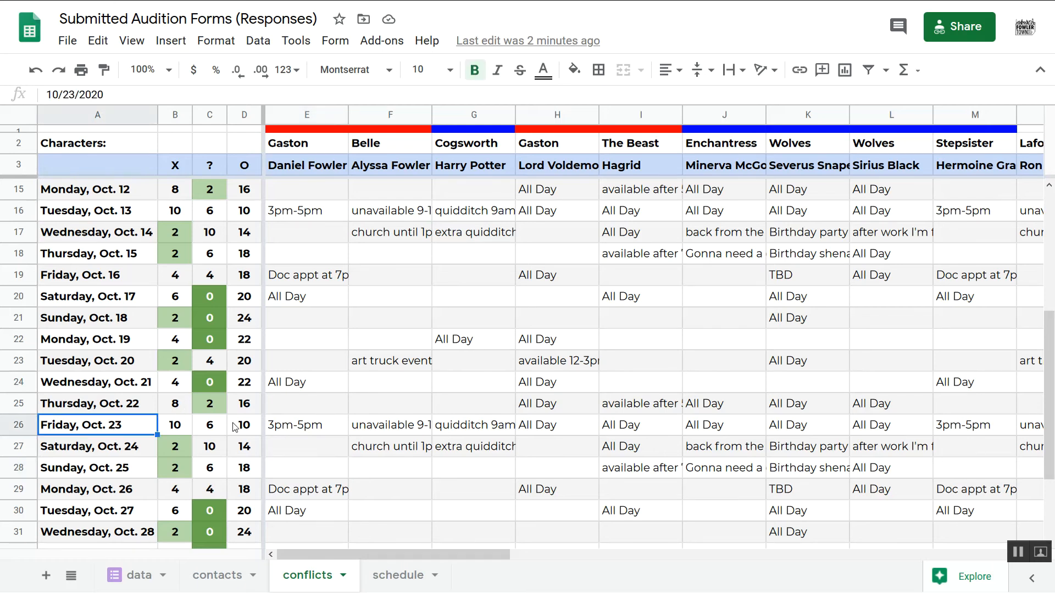
pyautogui.click(177, 429)
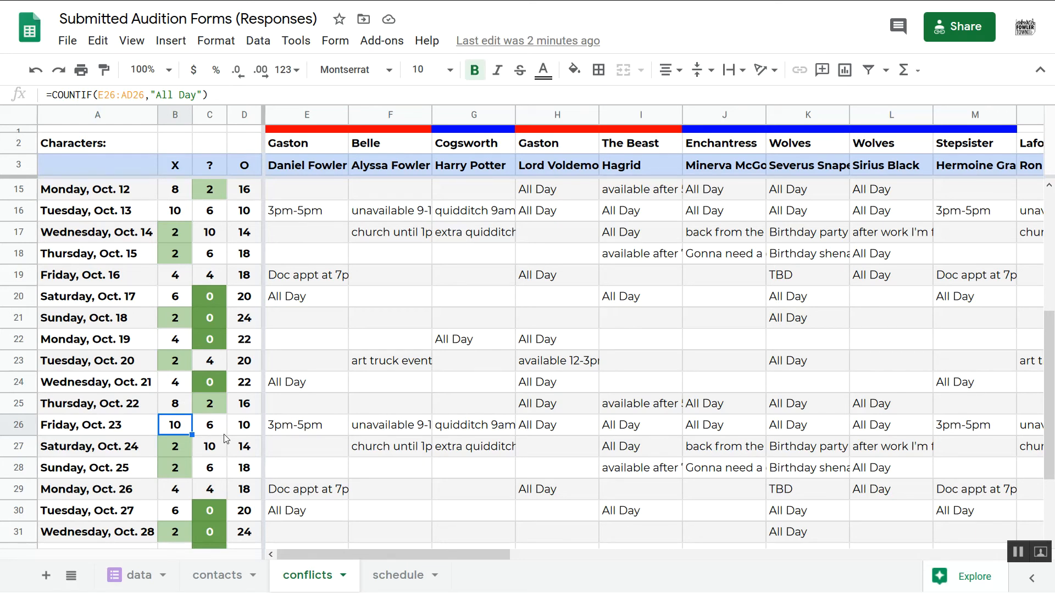
pyautogui.press('Up')
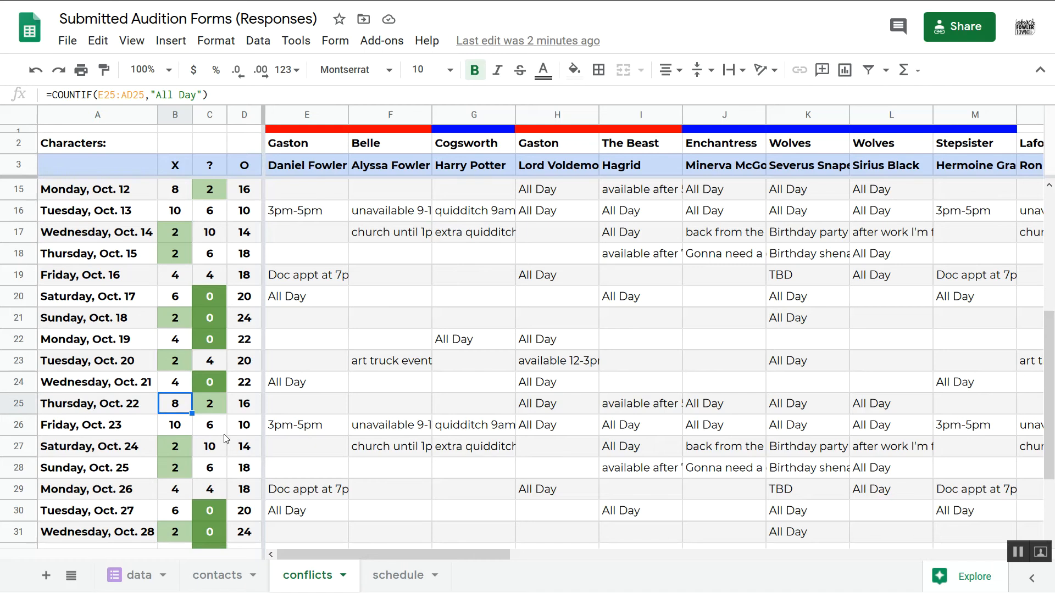
pyautogui.press('Up')
pyautogui.press('Up')
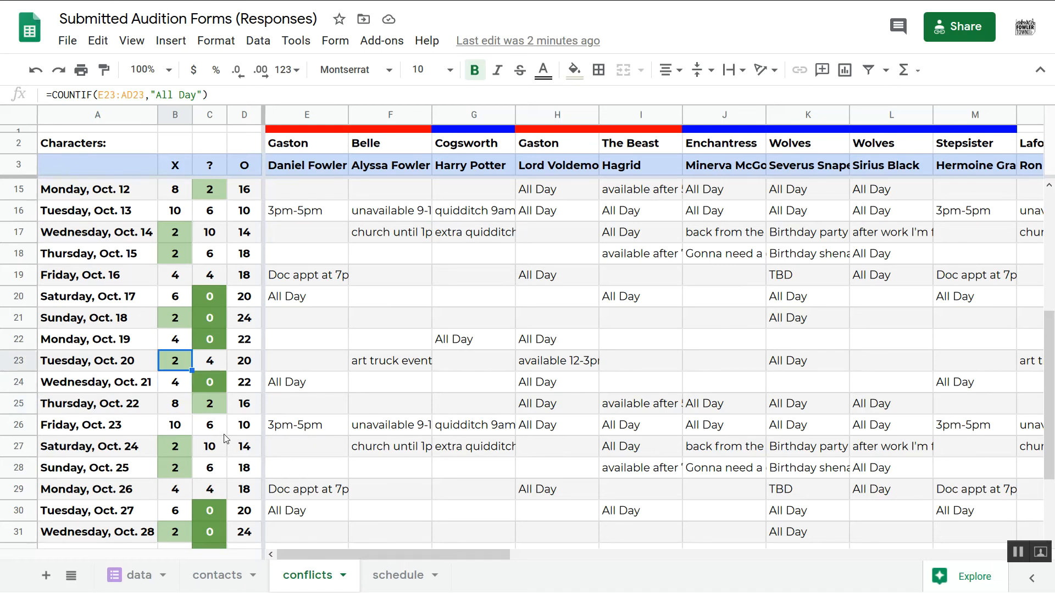
pyautogui.press('Down')
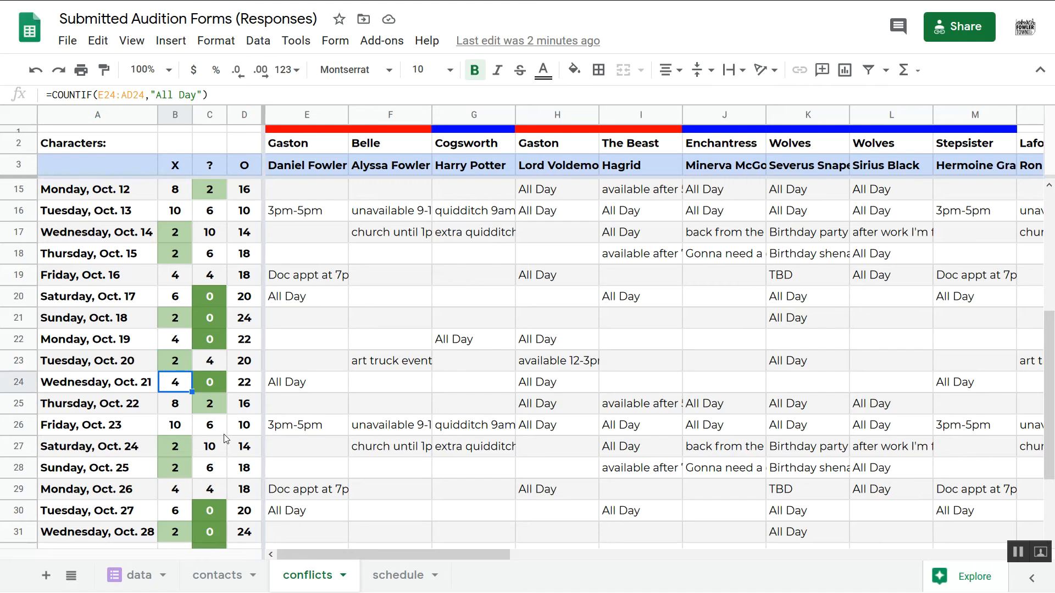
pyautogui.press('Up')
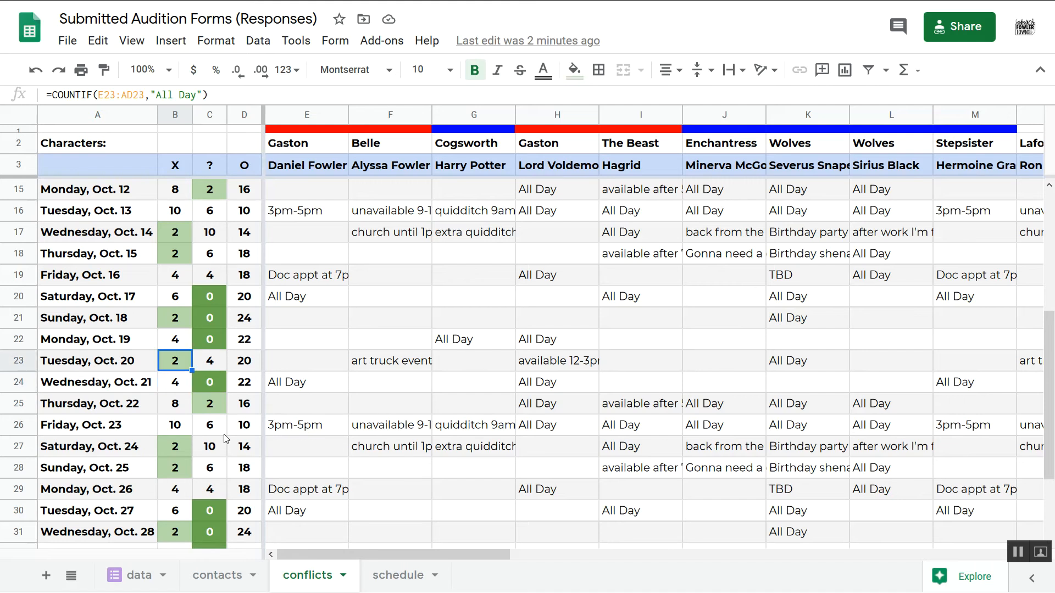
pyautogui.press('Down')
pyautogui.press('Up')
pyautogui.press('Down')
# Step: Check which characters have conflicts on Wednesday, Oct. 21
pyautogui.press('Right')
pyautogui.press('Right')
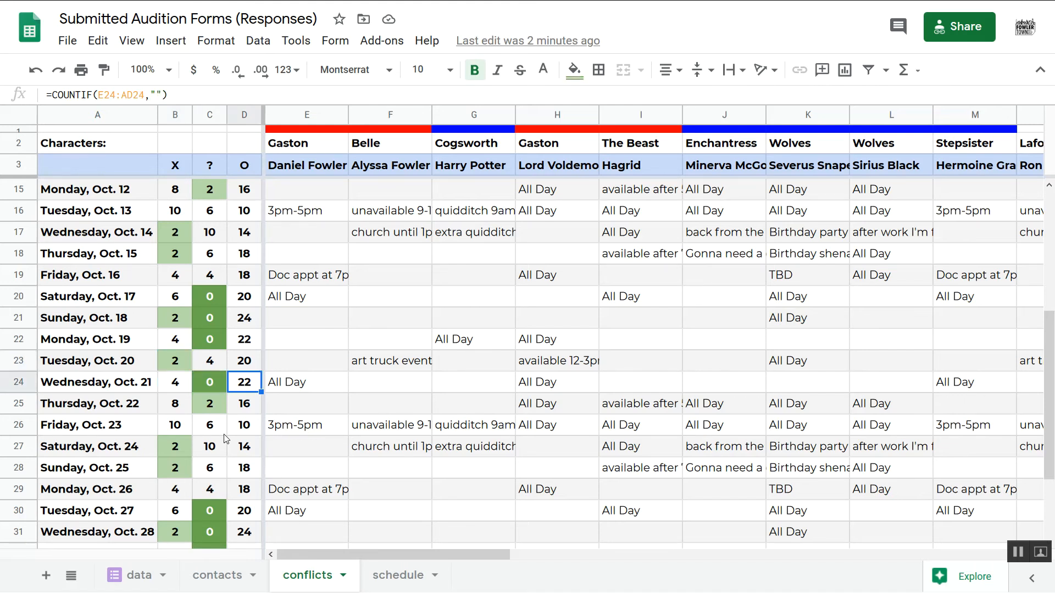
pyautogui.press('Right')
pyautogui.press('Right')
pyautogui.press('Right')
pyautogui.press('Right')
pyautogui.press('Right')
pyautogui.press('Right')
pyautogui.press('Right')
pyautogui.press('Right')
pyautogui.press('Right')
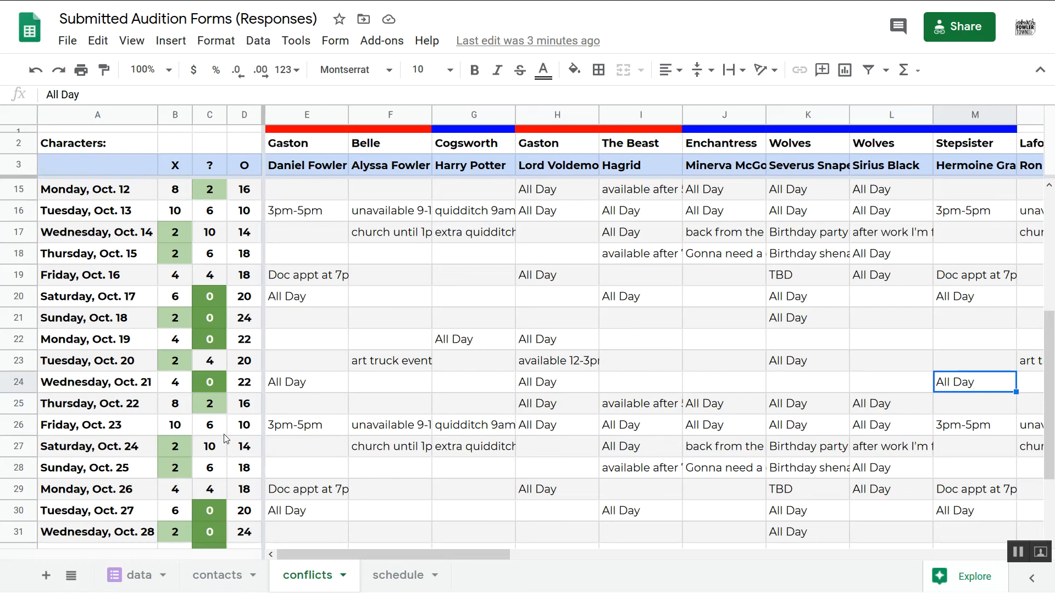
# Step: Try to move the second Gaston column in front of the Cogsworth column
pyautogui.click(556, 116)
pyautogui.moveTo(556, 116); pyautogui.dragTo(471, 122)
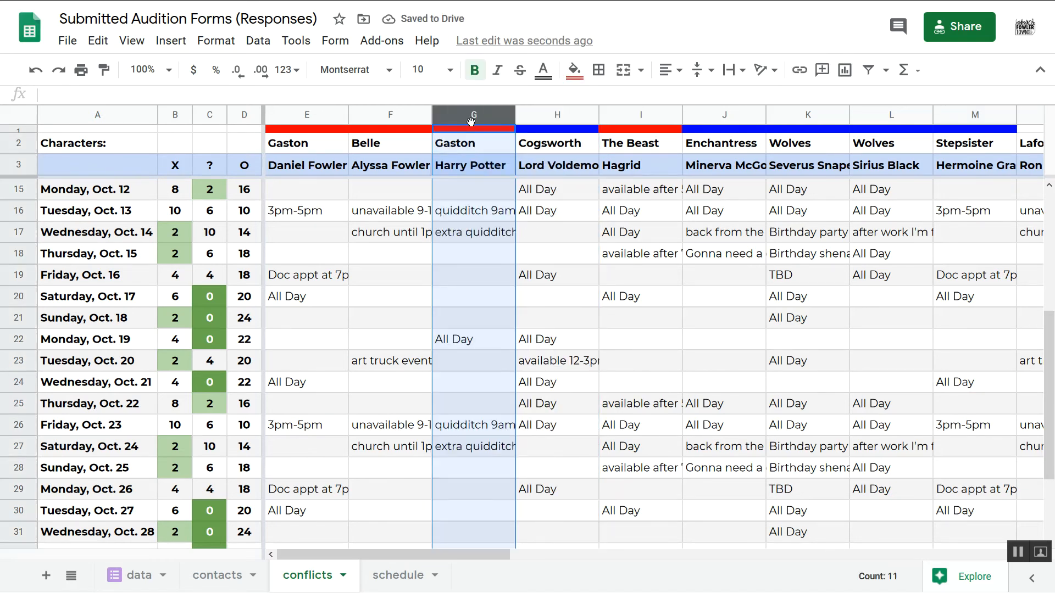
pyautogui.hotkey('ctrl', 'z')
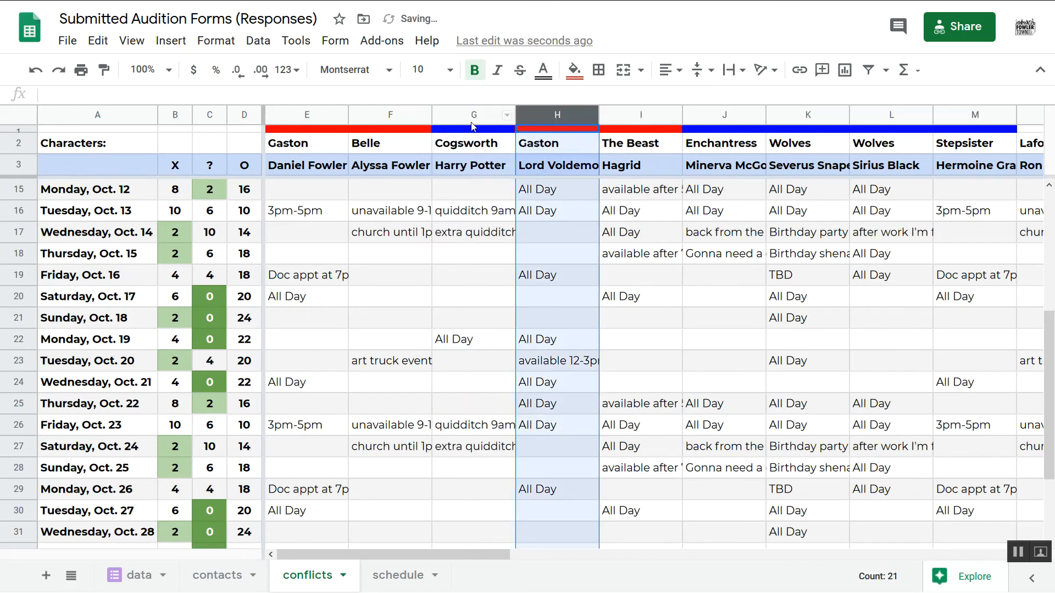
pyautogui.click(578, 277)
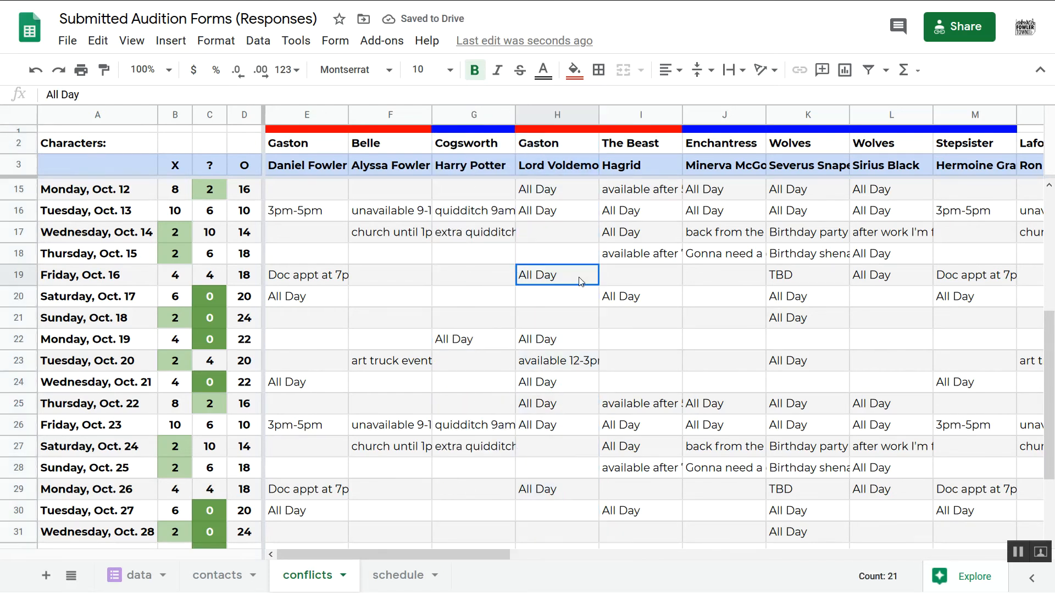
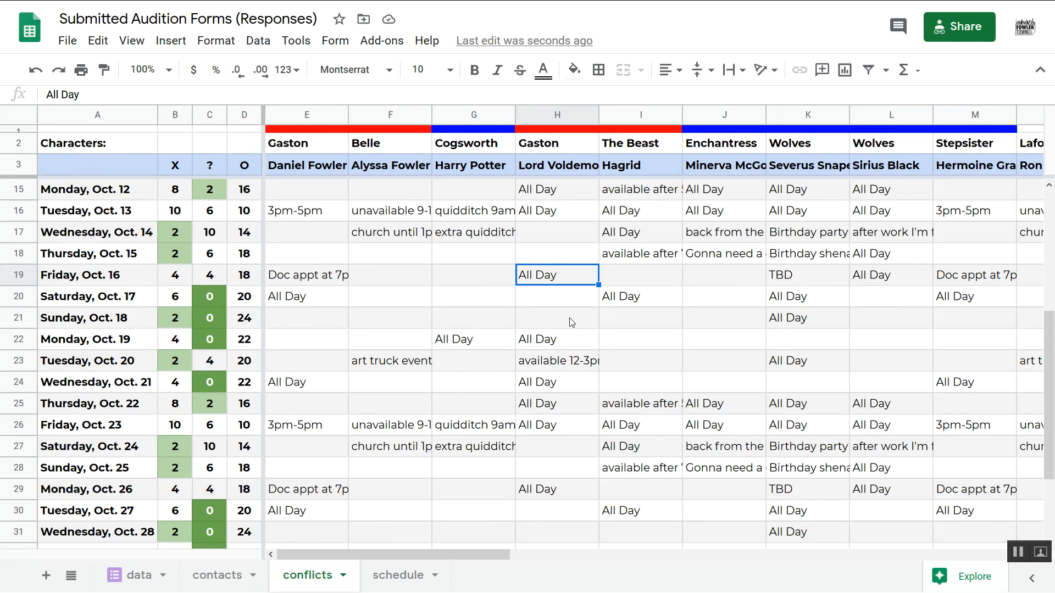
# Step: Check the character conflicts on Tuesday, Oct. 20 and compare that day's all-day conflict count with Wednesday, Oct. 21
pyautogui.click(295, 368)
pyautogui.press('Right')
pyautogui.press('Right')
pyautogui.press('Right')
pyautogui.press('Right')
pyautogui.press('Right')
pyautogui.press('Right')
pyautogui.press('Right')
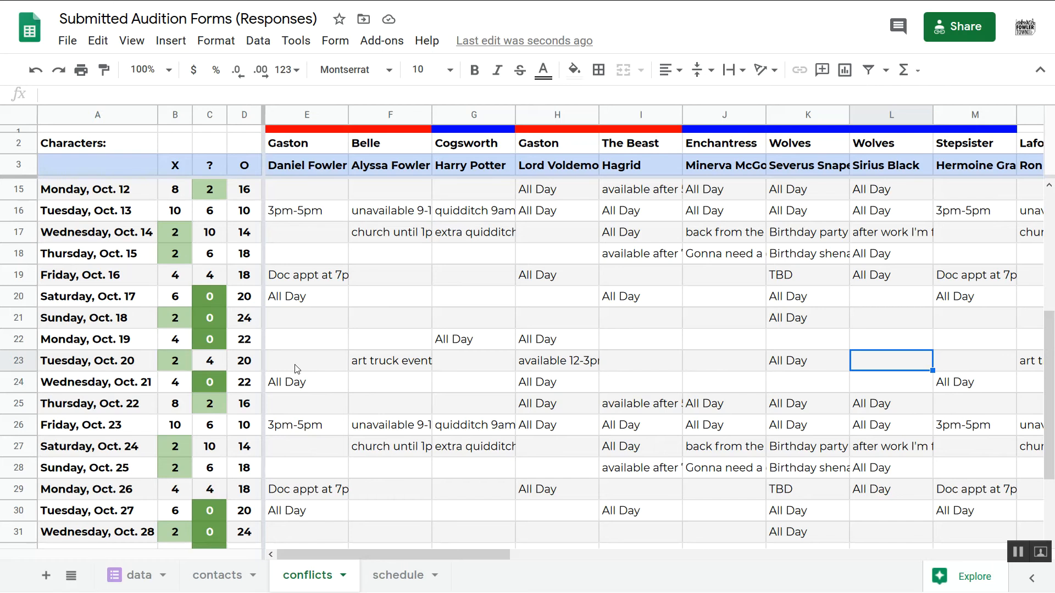
pyautogui.press('Left')
pyautogui.press('Left')
pyautogui.press('Left')
pyautogui.press('Right')
pyautogui.press('Right')
pyautogui.press('Right')
pyautogui.press('Right')
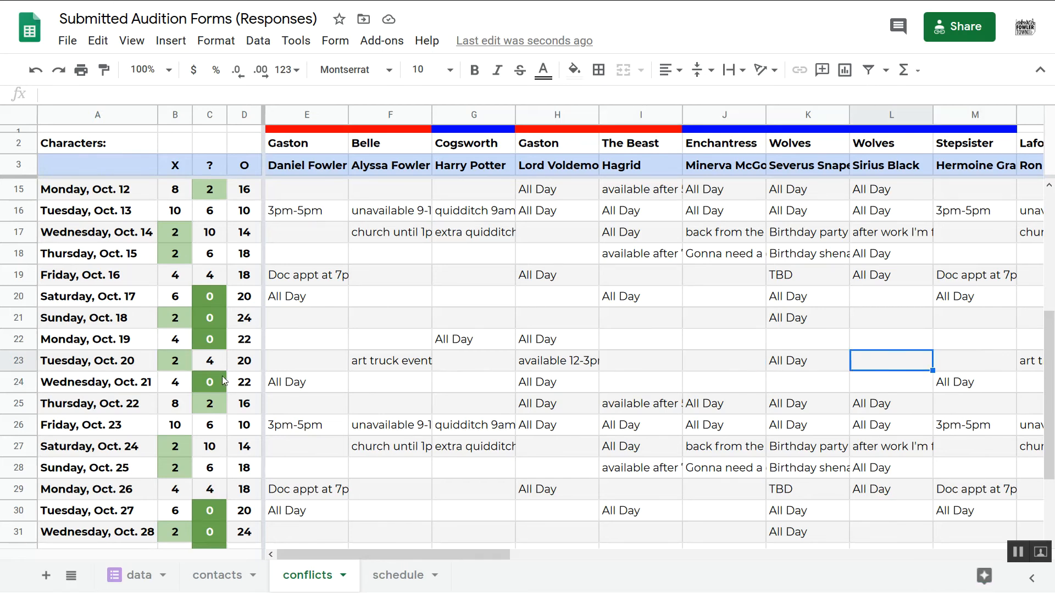
pyautogui.click(187, 389)
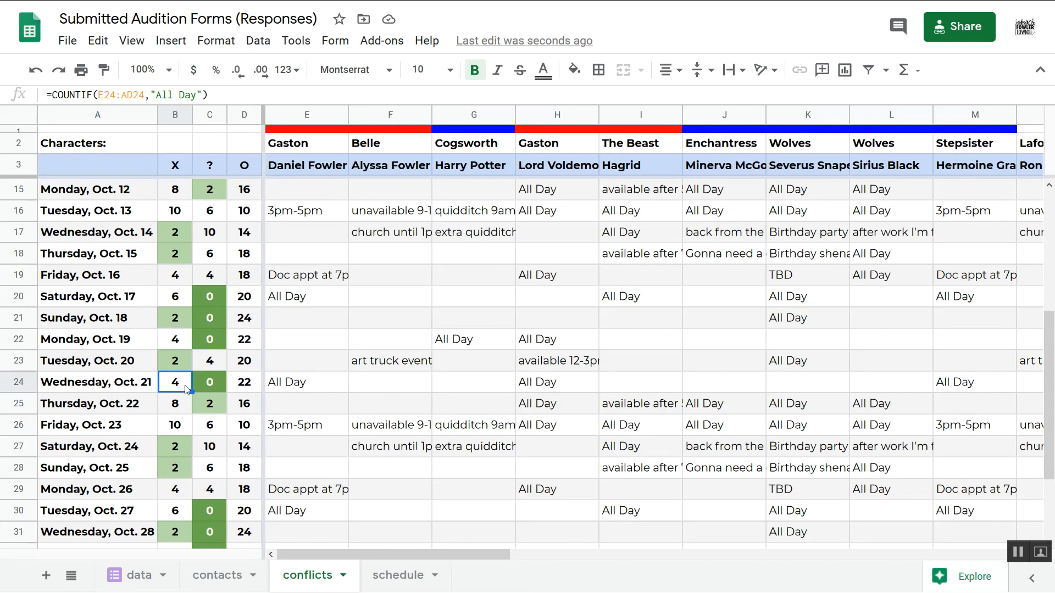
pyautogui.press('Up')
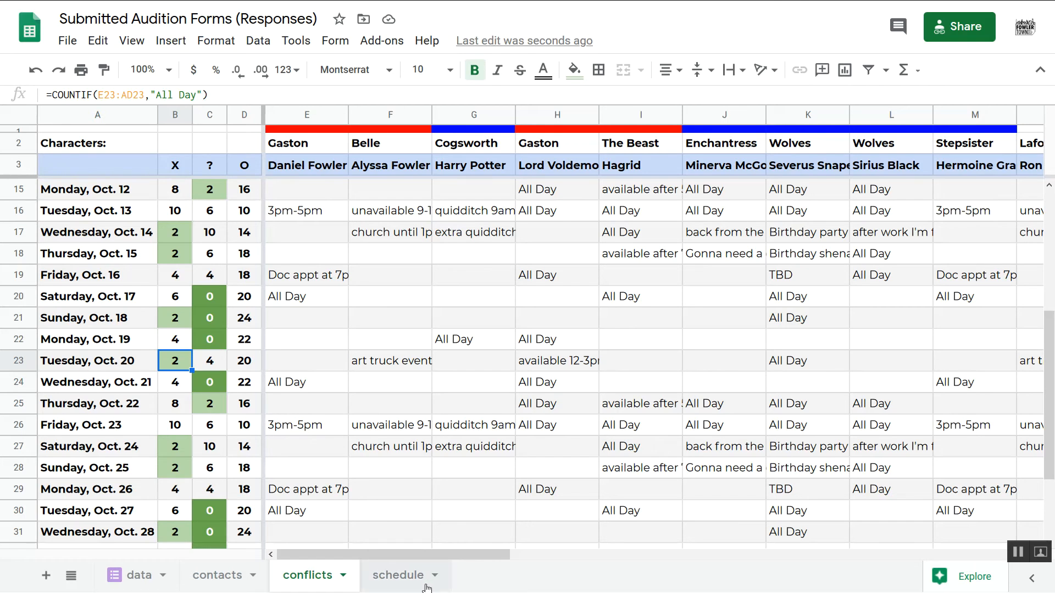
# Step: On the schedule sheet, start a new row dated 10/20 below the 10/22 events
pyautogui.click(398, 576)
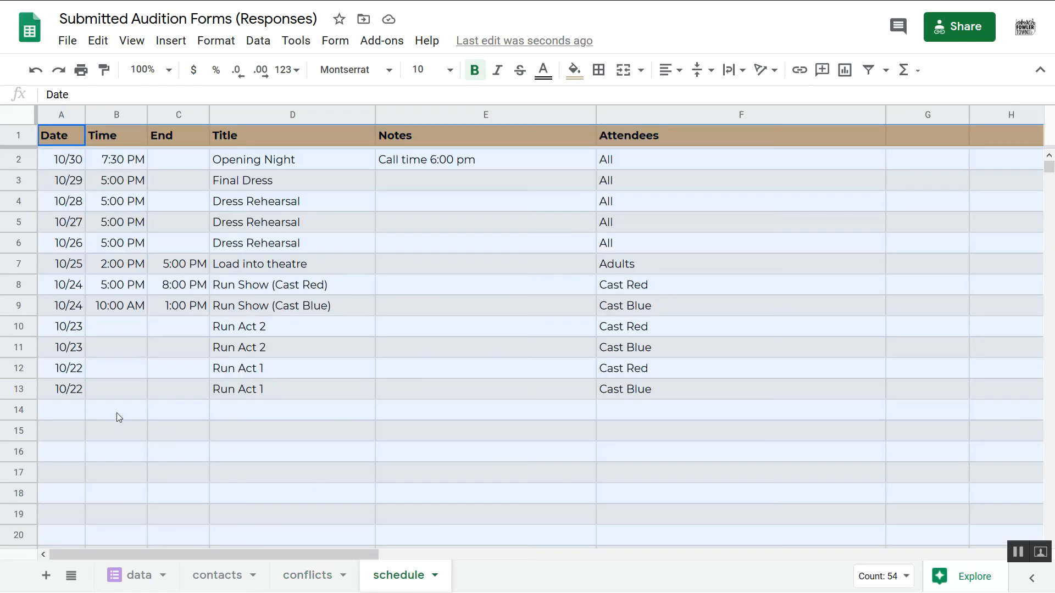
pyautogui.click(116, 413)
pyautogui.click(72, 413)
pyautogui.write('10/2')
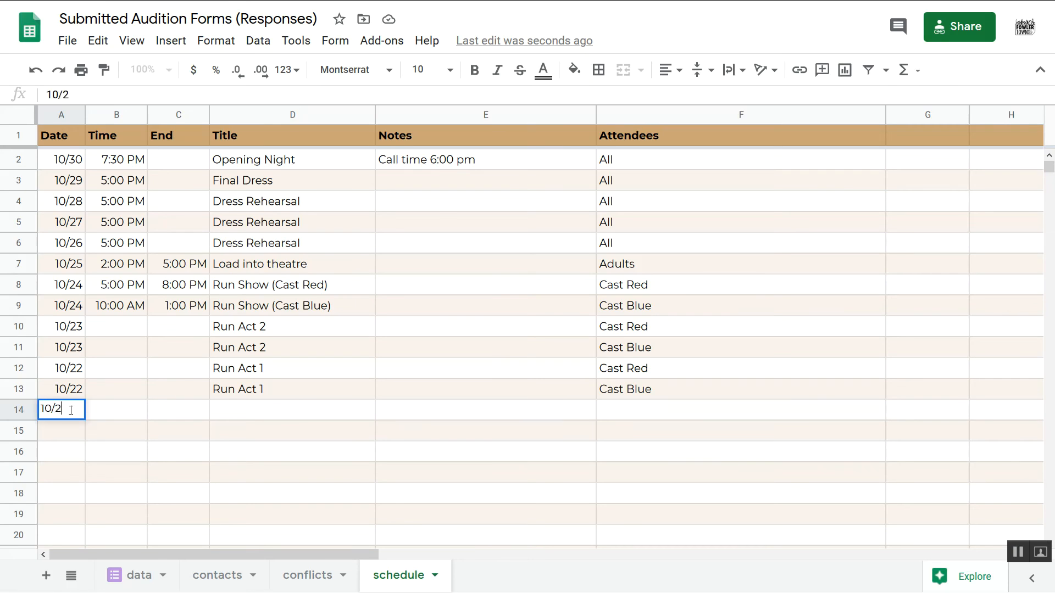
pyautogui.write('1')
pyautogui.press('BackSpace')
pyautogui.write('2')
pyautogui.press('Tab')
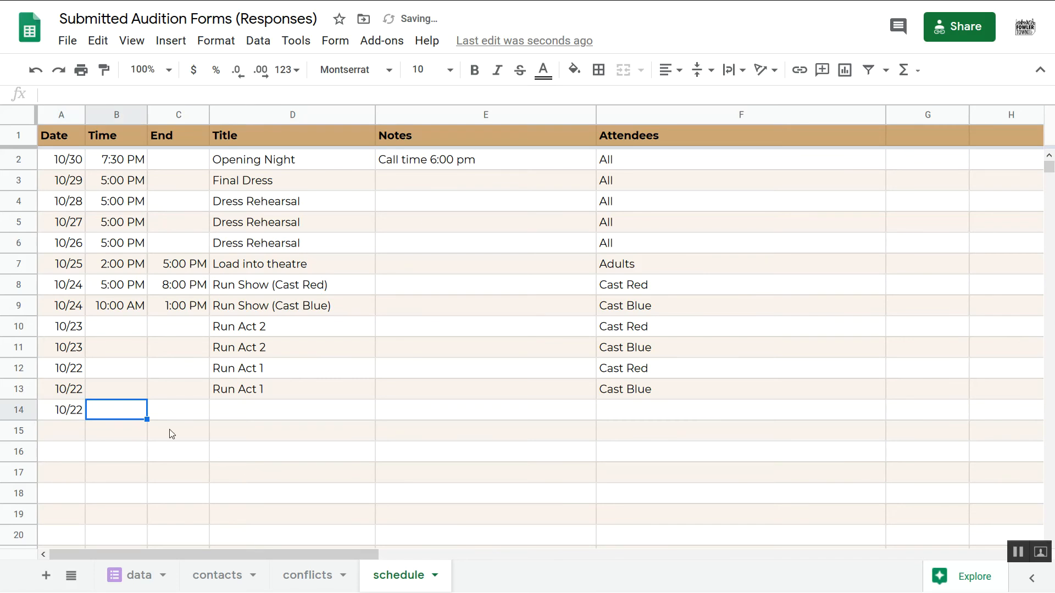
pyautogui.click(76, 407)
pyautogui.doubleClick(76, 407)
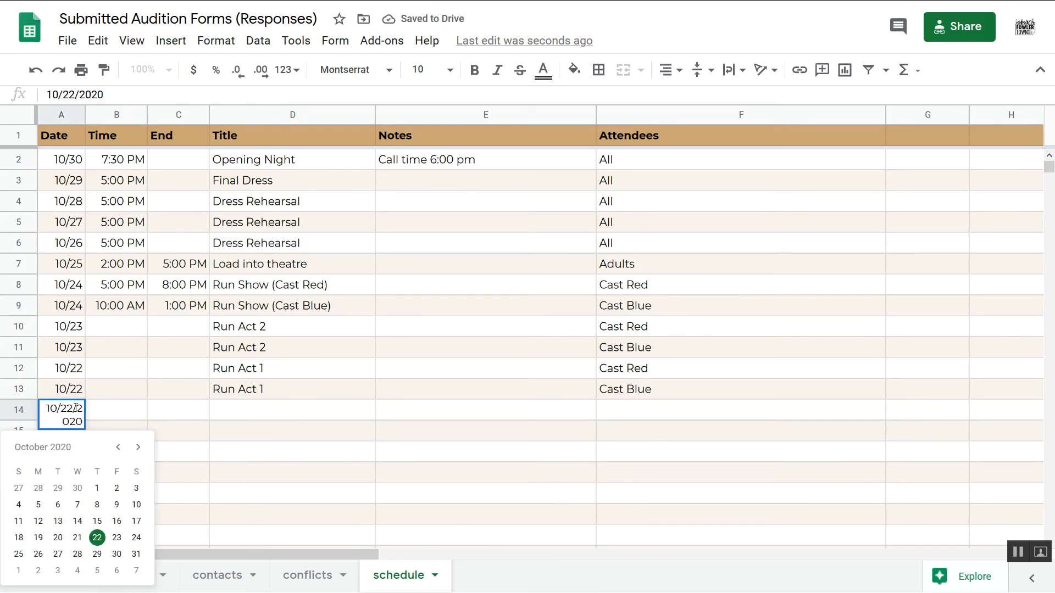
pyautogui.press('BackSpace')
pyautogui.press('BackSpace')
pyautogui.press('BackSpace')
pyautogui.press('BackSpace')
pyautogui.press('BackSpace')
pyautogui.press('BackSpace')
pyautogui.write('0')
pyautogui.press('Return')
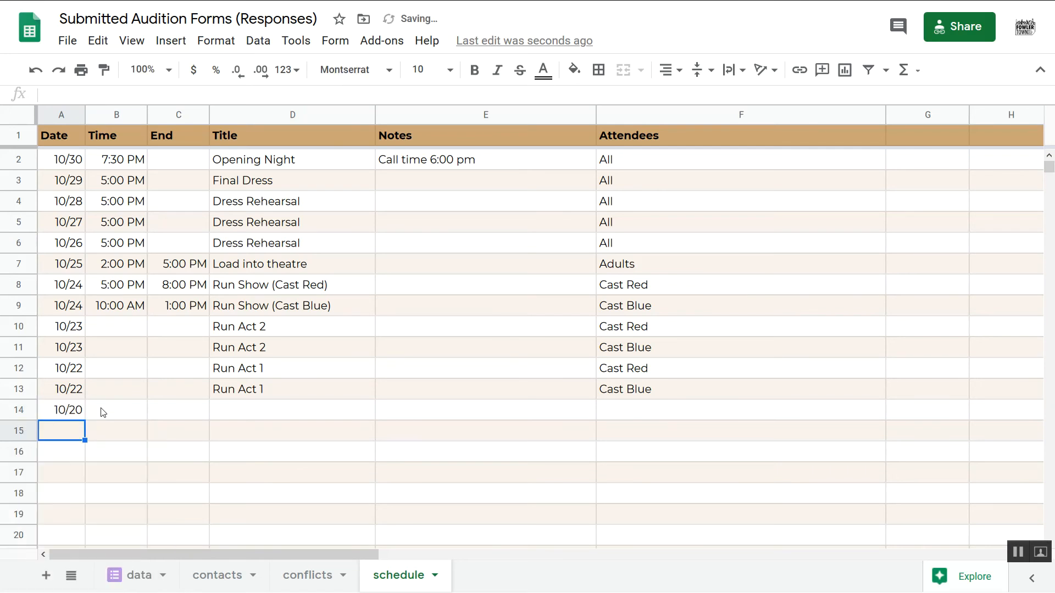
# Step: Title the 10/20 event Run Finale
pyautogui.click(228, 416)
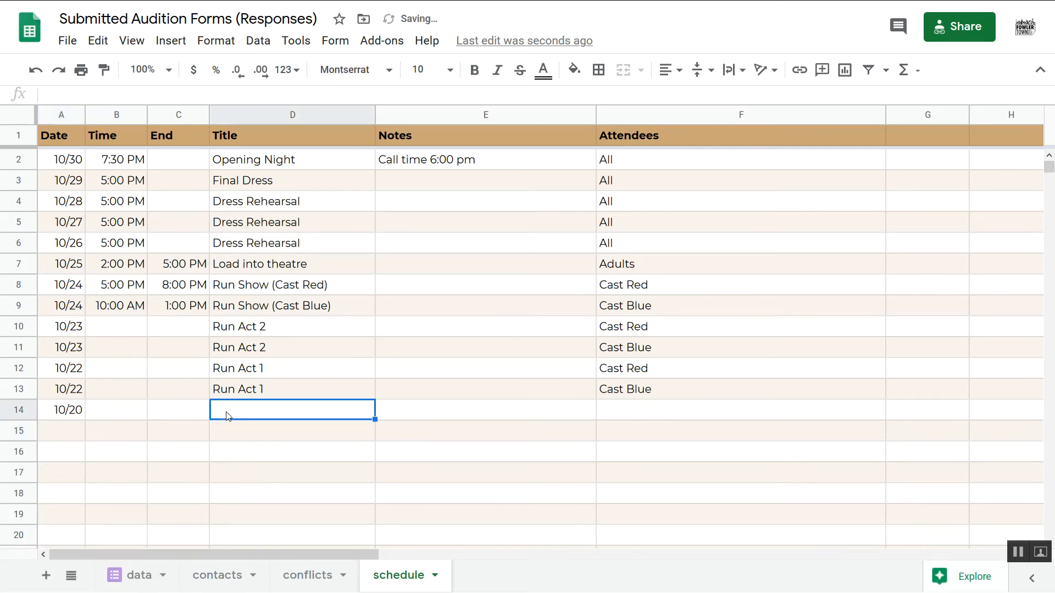
pyautogui.write('Finale')
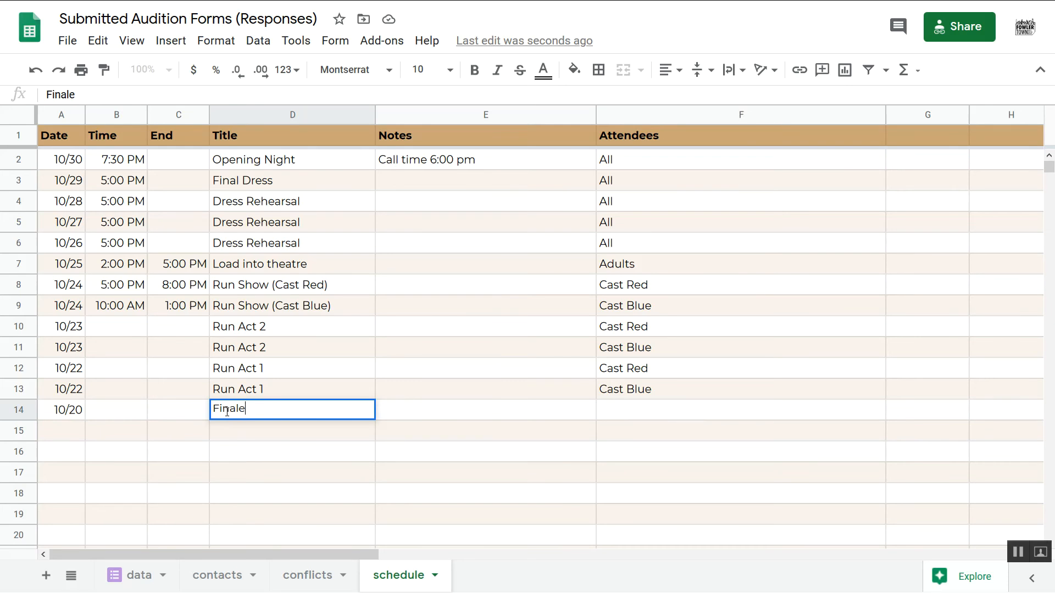
pyautogui.write('Run')
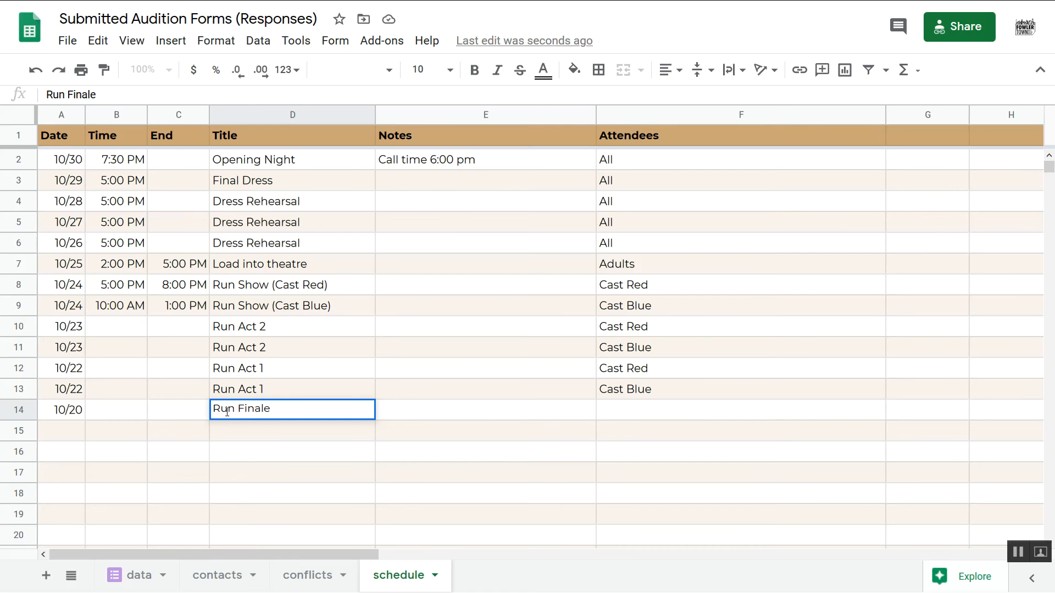
pyautogui.press('Tab')
# Step: Set the attendees of the 10/20 Run Finale event to Belle, Cogsworth, Beast, Lumiere
pyautogui.press('Tab')
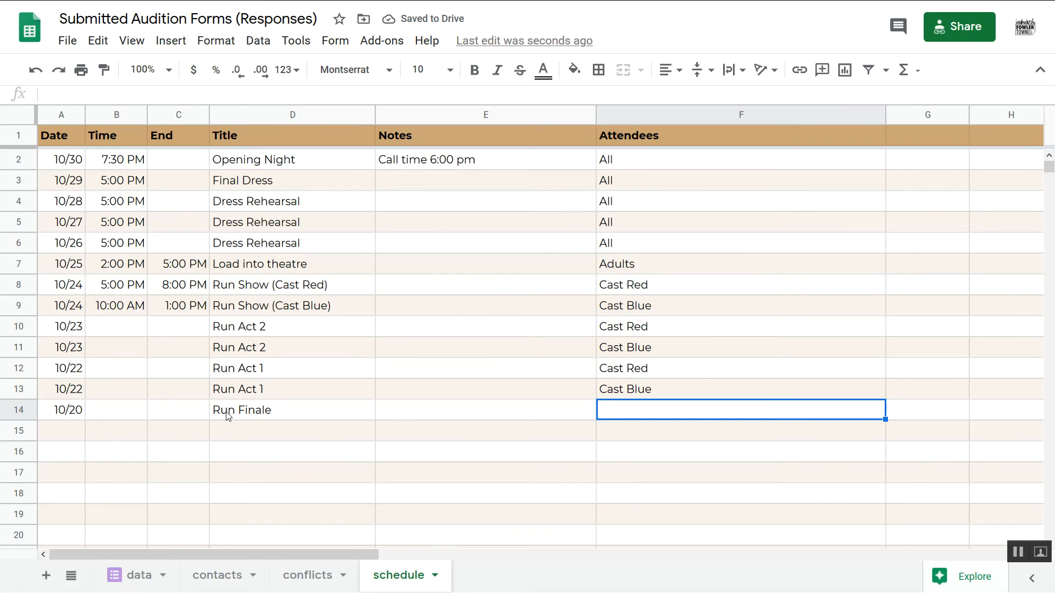
pyautogui.write('Belle')
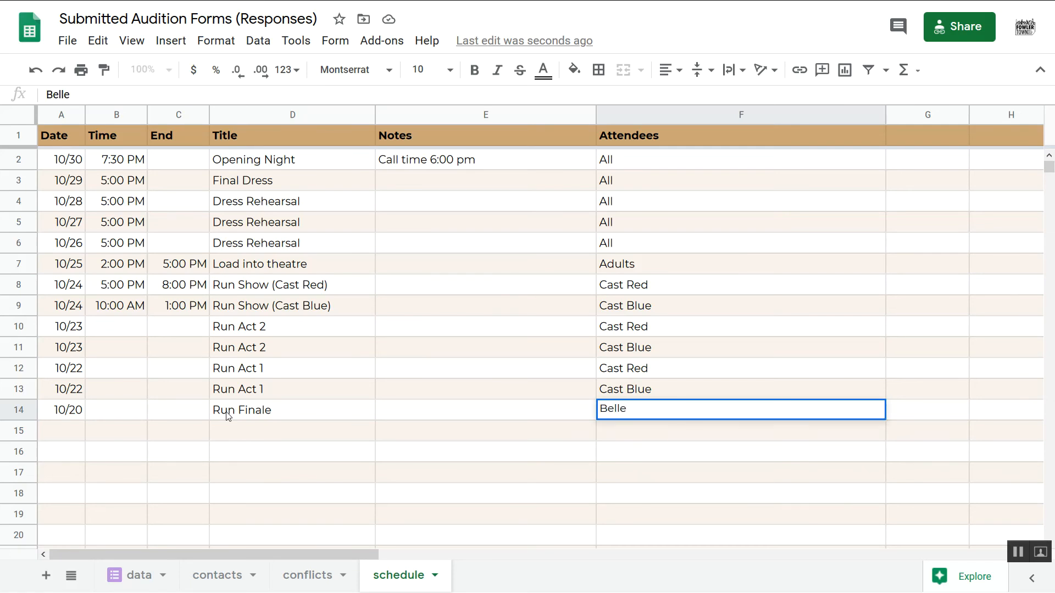
pyautogui.write(', Cogsworth, Beast,')
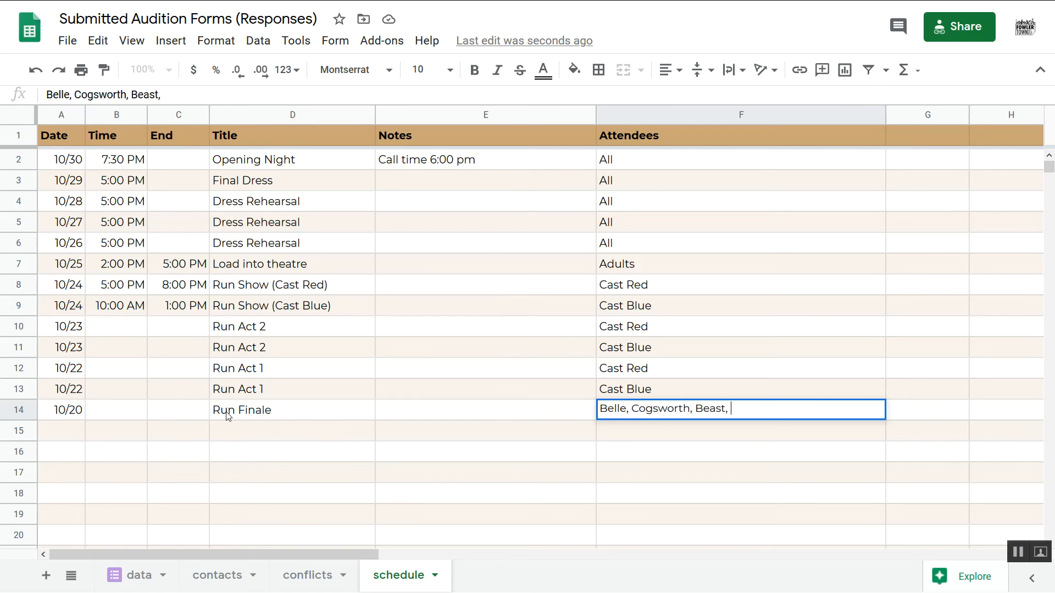
pyautogui.write(' Lumiere')
pyautogui.write(',')
pyautogui.press('BackSpace')
pyautogui.press('Return')
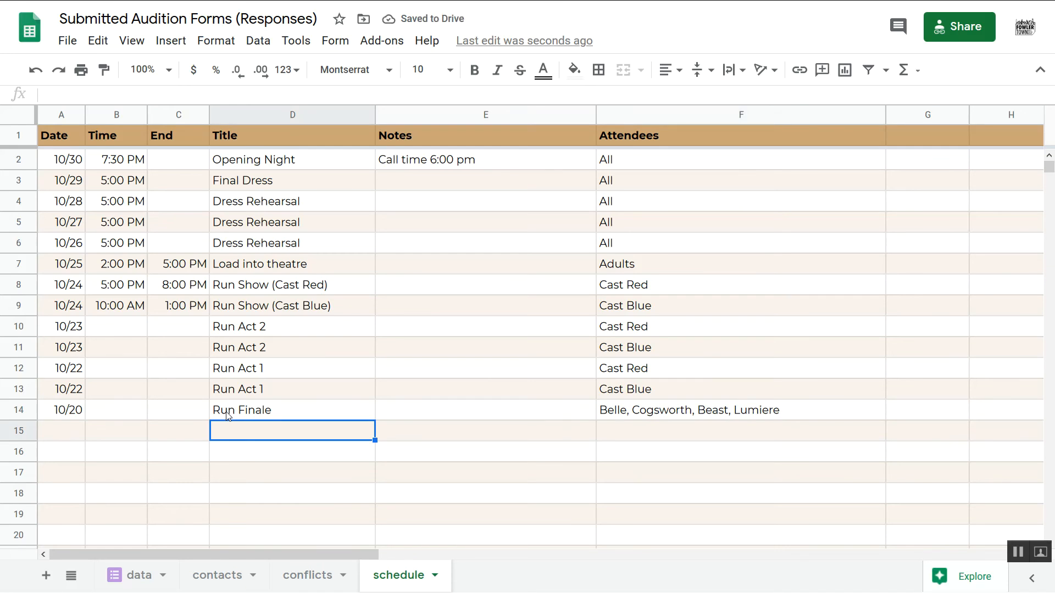
# Step: Add Dishes Ensemble to the end of the Run Finale attendee list
pyautogui.click(228, 416)
pyautogui.press('Right')
pyautogui.press('Right')
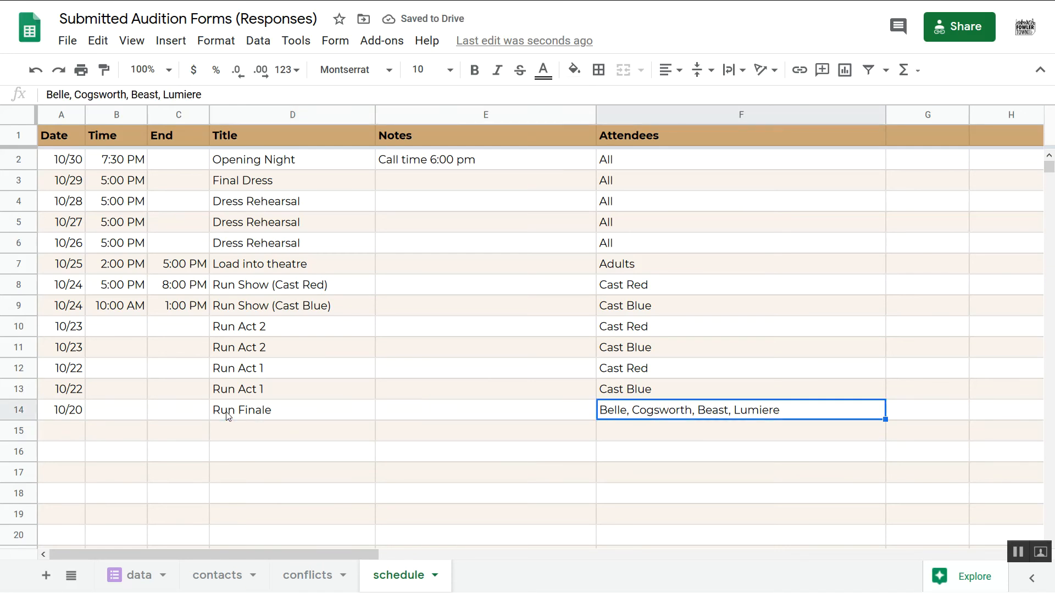
pyautogui.press('Return')
pyautogui.write(', Dance')
pyautogui.press('BackSpace')
pyautogui.press('BackSpace')
pyautogui.press('BackSpace')
pyautogui.press('BackSpace')
pyautogui.press('BackSpace')
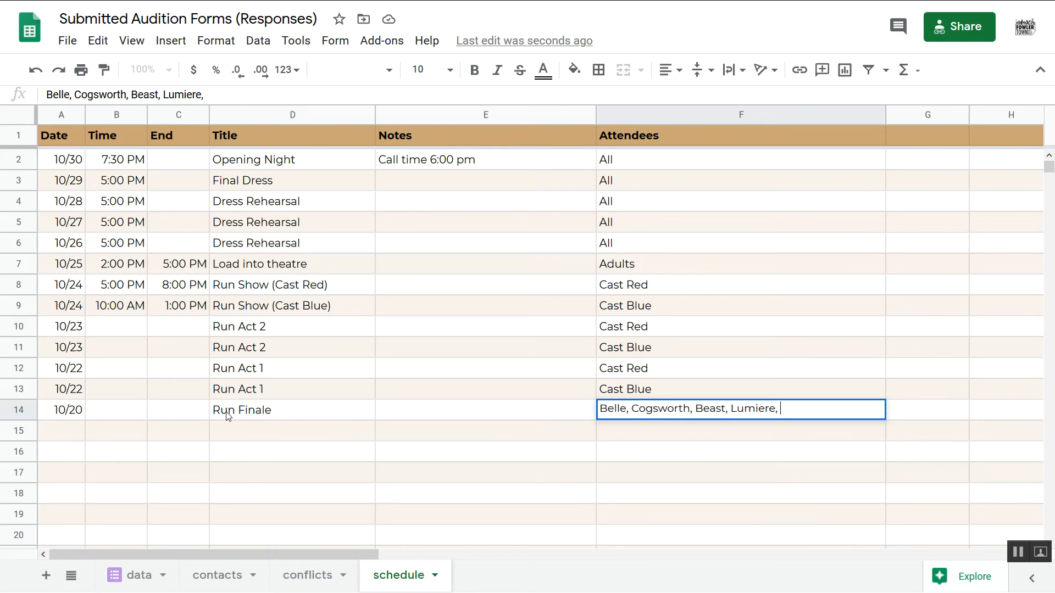
pyautogui.write('Dishes Ensemble')
pyautogui.press('Return')
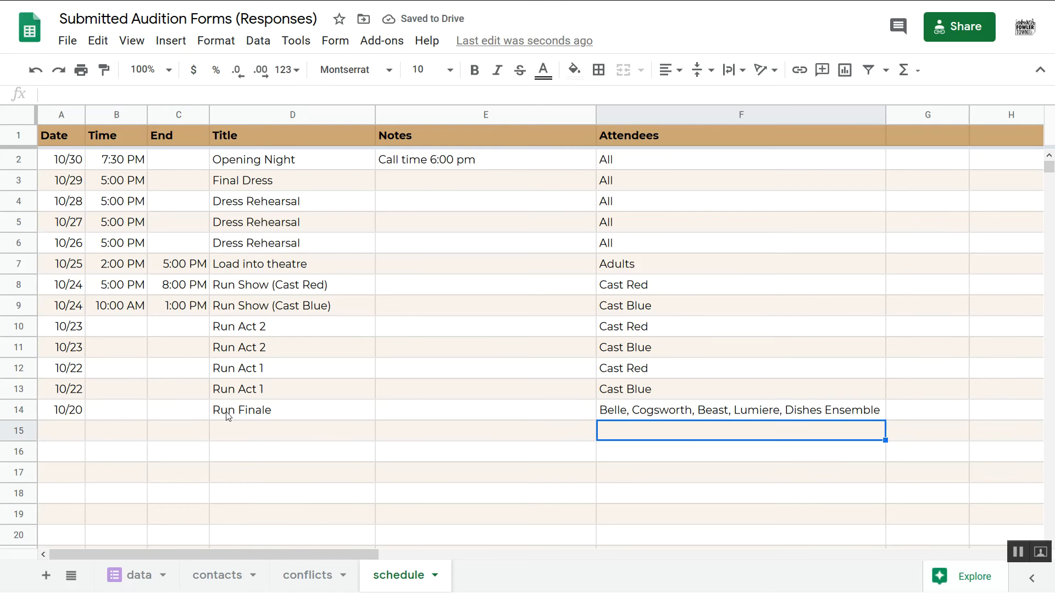
# Step: Set the 10/20 Run Finale event to start at 6:30 PM and end at 10:00 PM
pyautogui.press('Up')
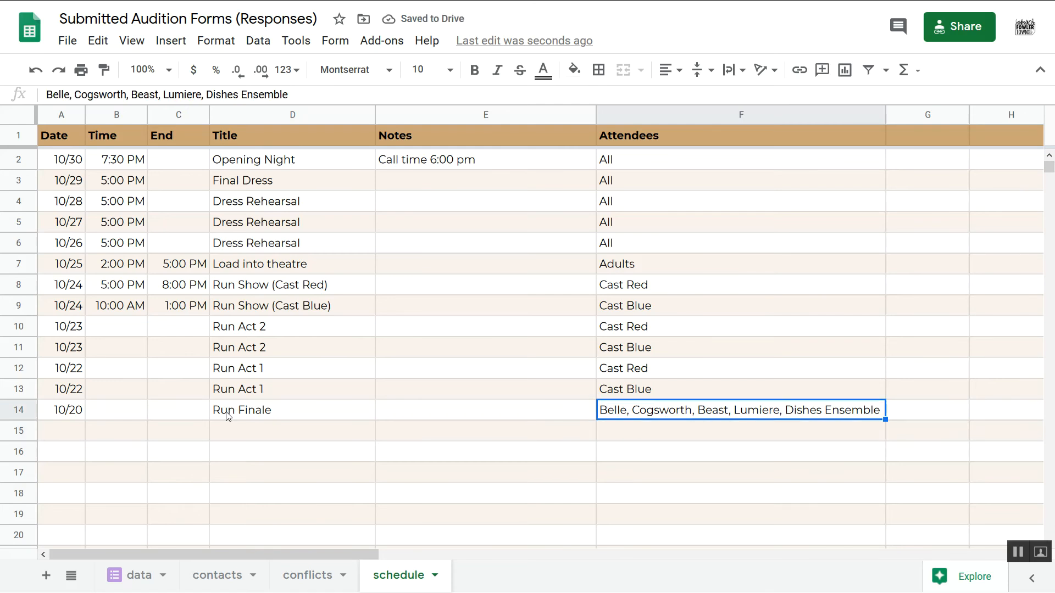
pyautogui.press('Down')
pyautogui.press('Up')
pyautogui.press('Left')
pyautogui.press('Left')
pyautogui.press('Left')
pyautogui.press('Left')
pyautogui.press('Left')
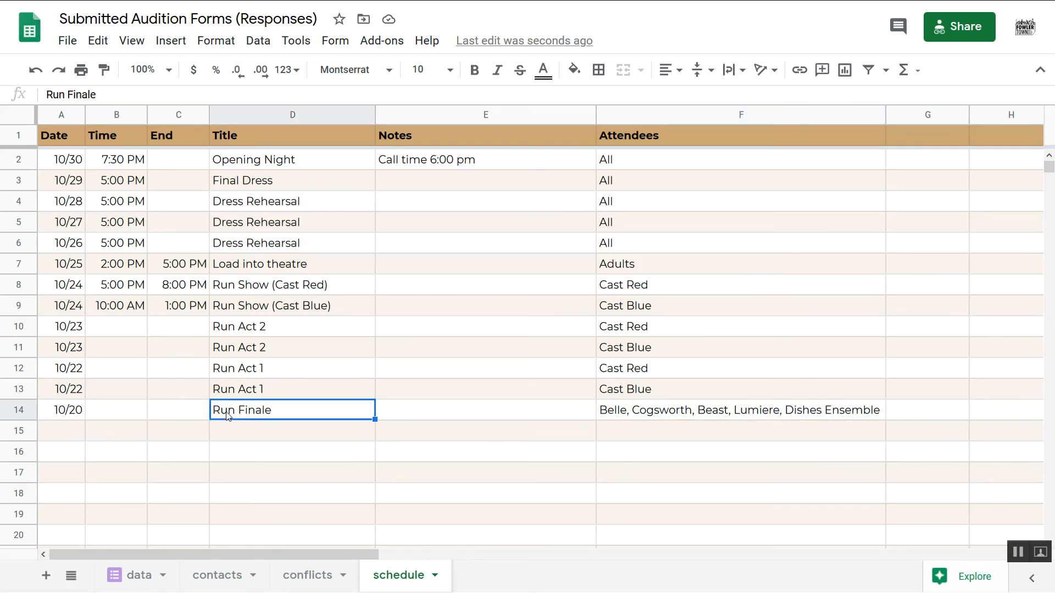
pyautogui.press('Right')
pyautogui.write('6:30 PM')
pyautogui.press('Tab')
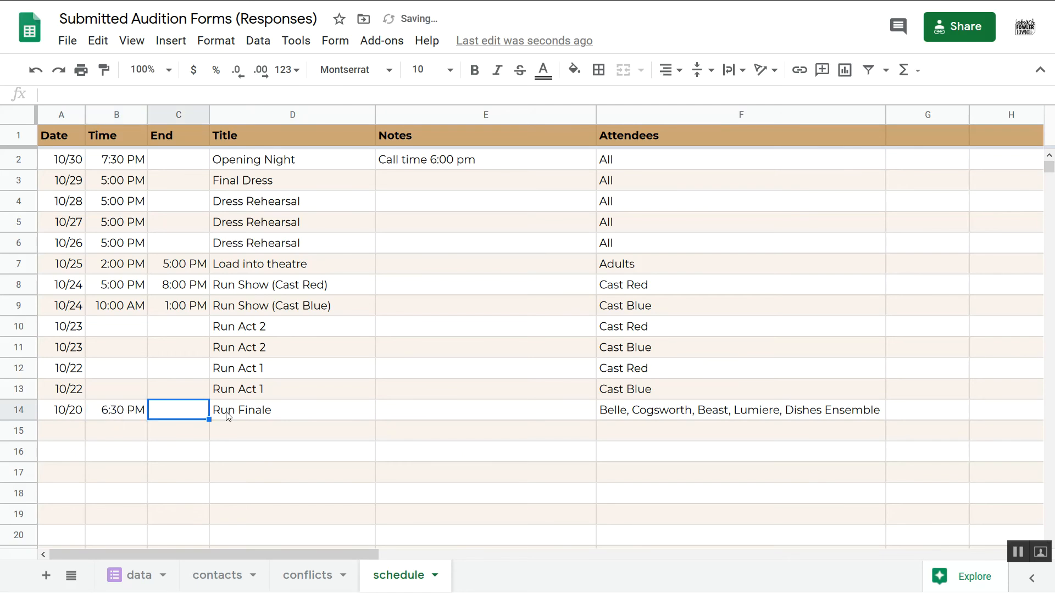
pyautogui.write('10:00 PM')
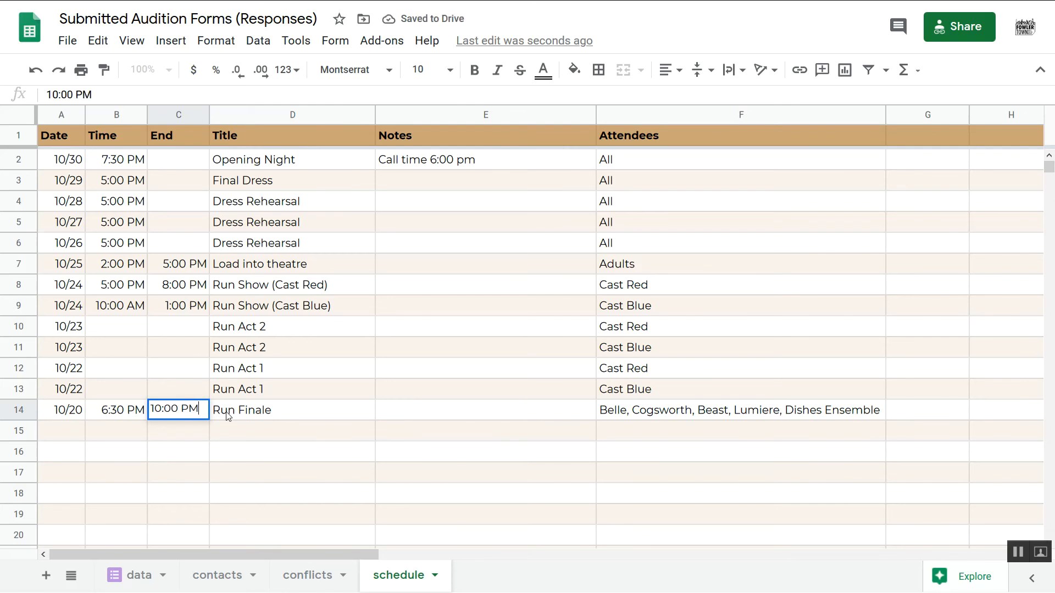
pyautogui.press('Tab')
# Step: Begin a note starting with "Co" for the 10/20 Run Finale event
pyautogui.press('Tab')
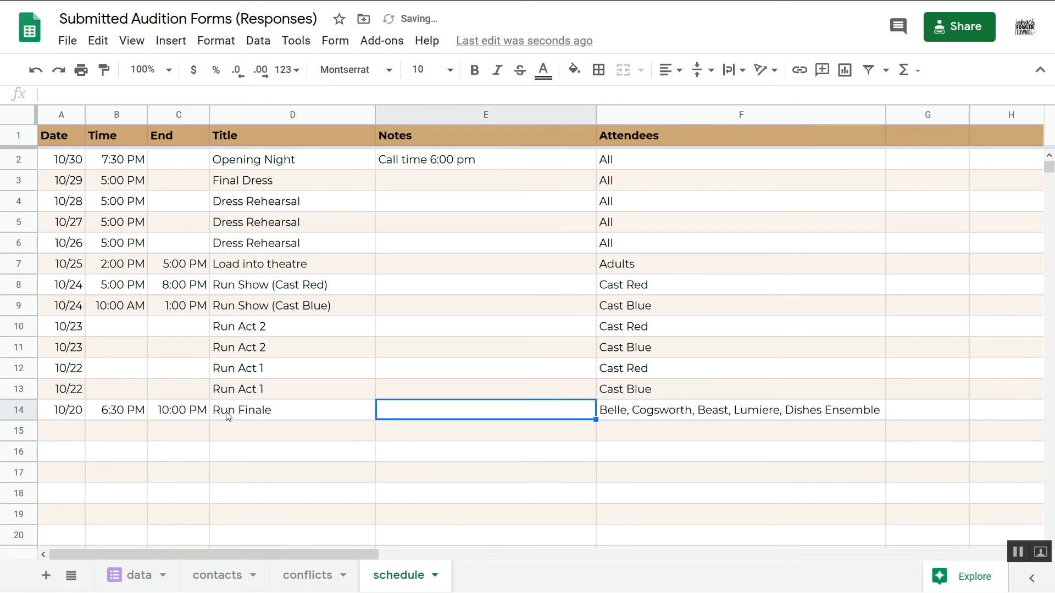
pyautogui.write('Co')
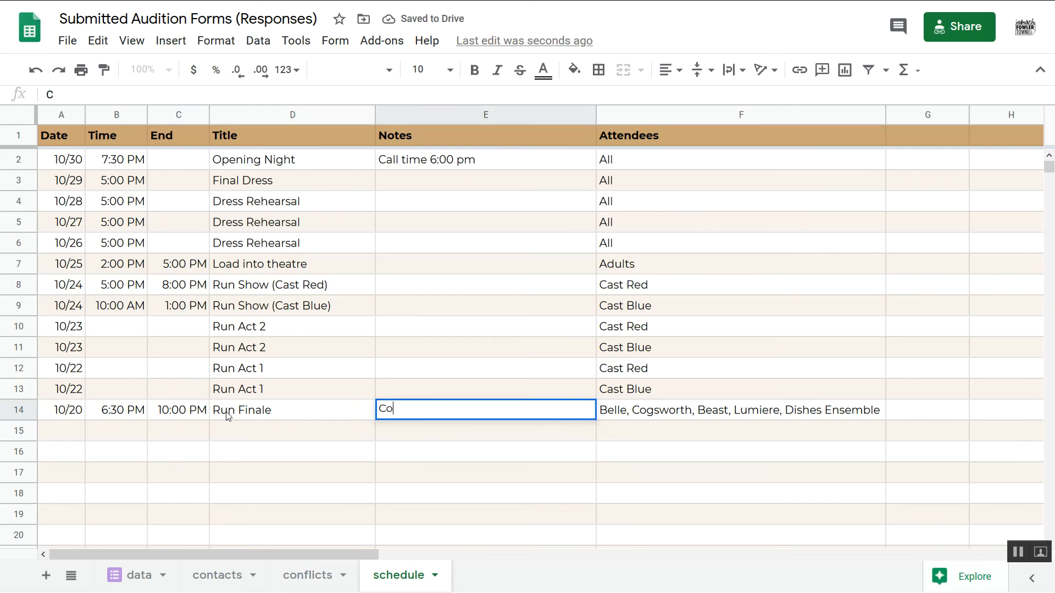
# Step: Complete the note for the Run Finale rehearsal on 10/20 so it reads "Come with hair and makeup on!"
pyautogui.write('me with hair and me')
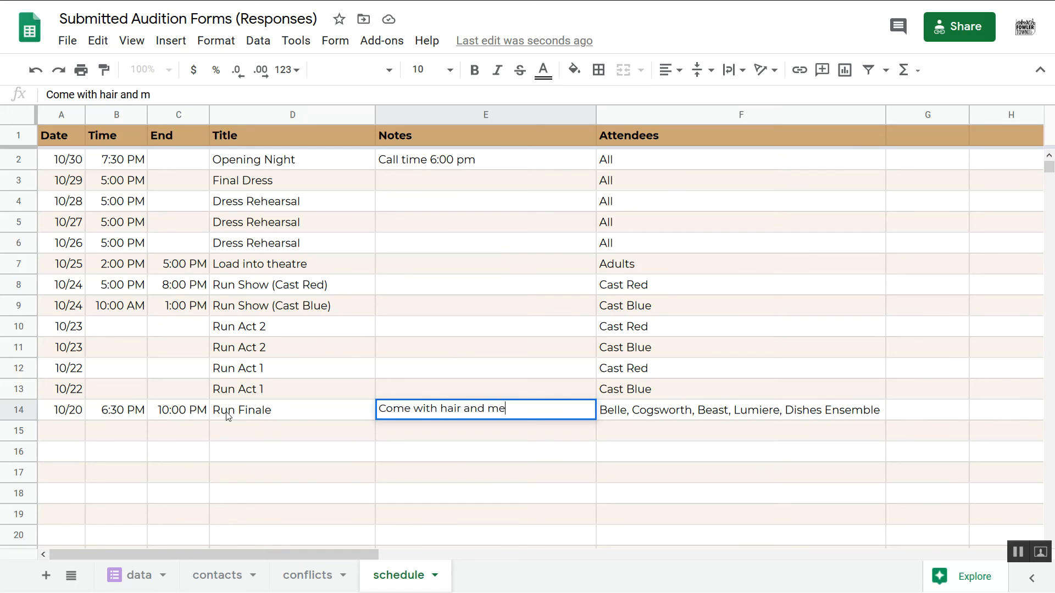
pyautogui.press('BackSpace')
pyautogui.write('on!')
pyautogui.press('Return')
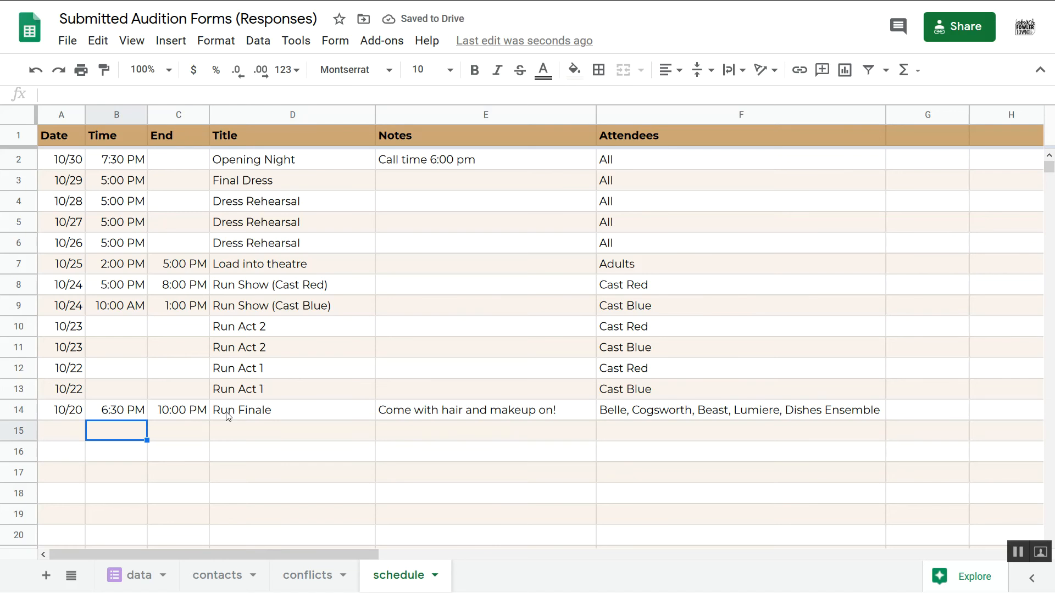
pyautogui.click(228, 416)
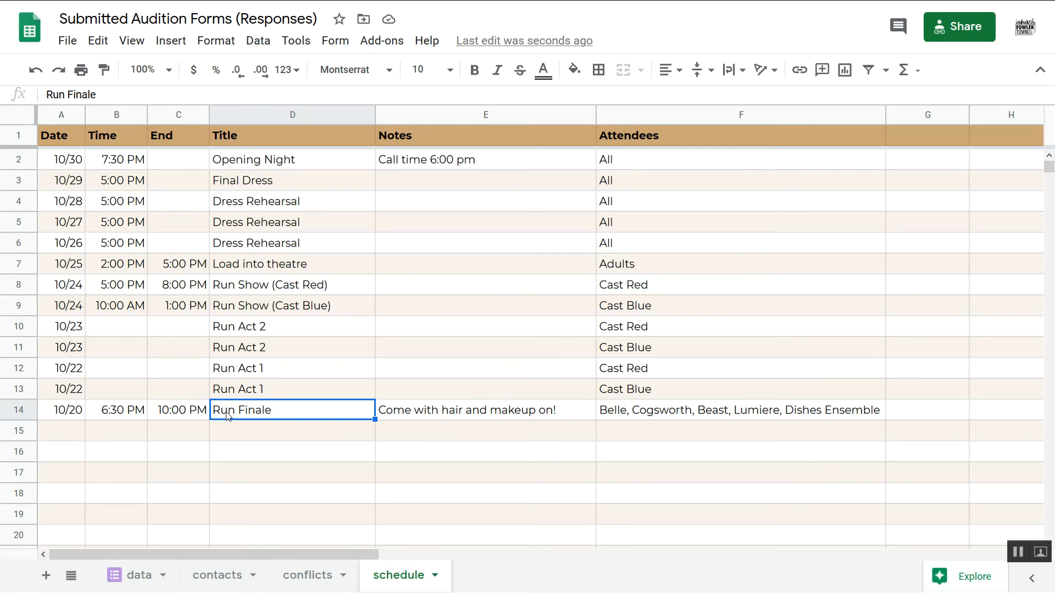
# Step: Examine the conflicts sheet's daily count columns, including the X and ? counts for Thursday, Oct. 1
pyautogui.click(314, 577)
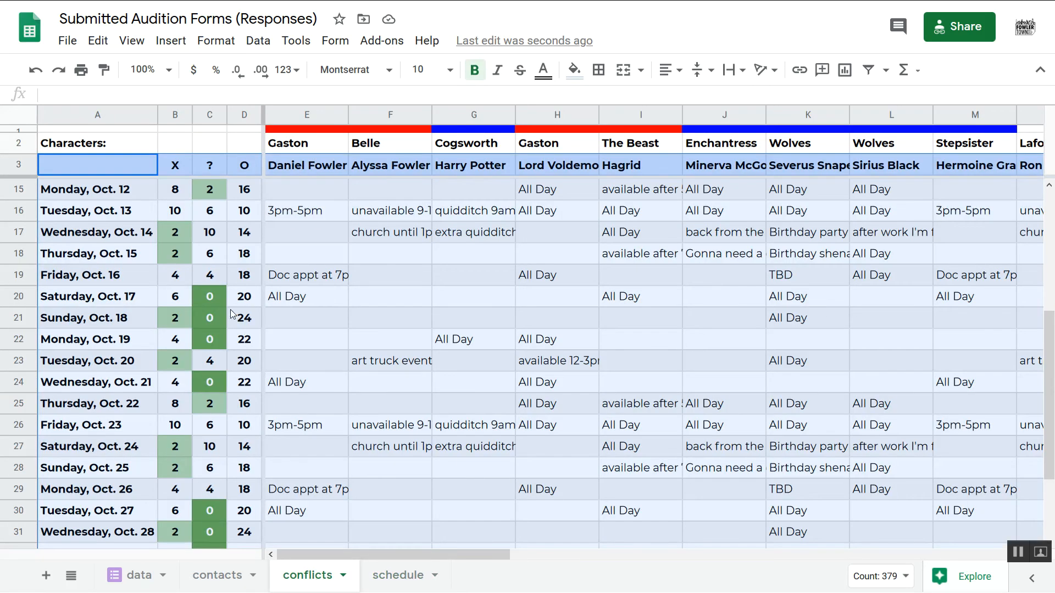
pyautogui.click(220, 324)
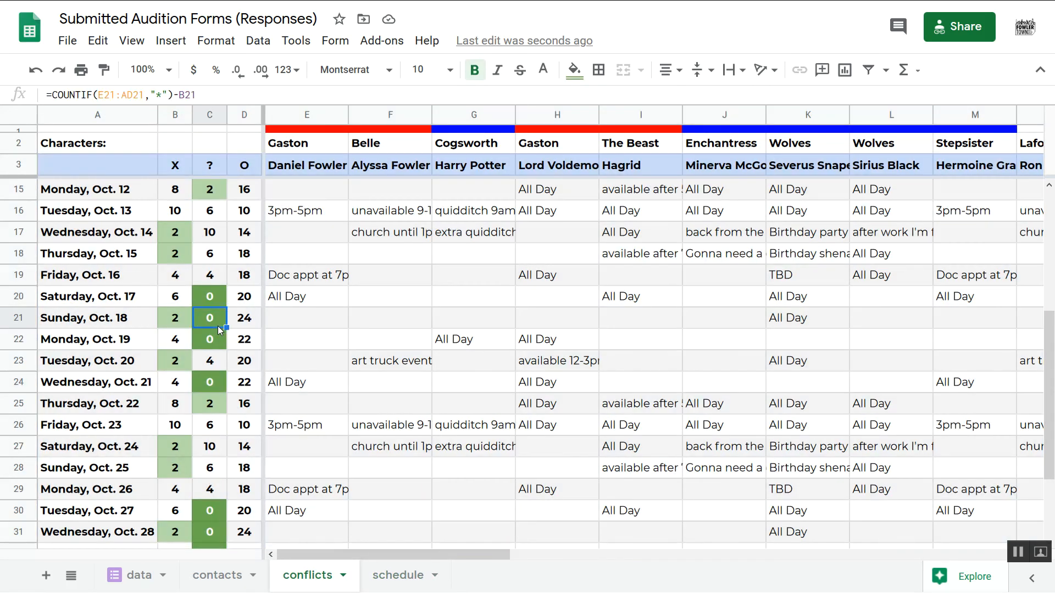
pyautogui.scroll(4, 201, 301)
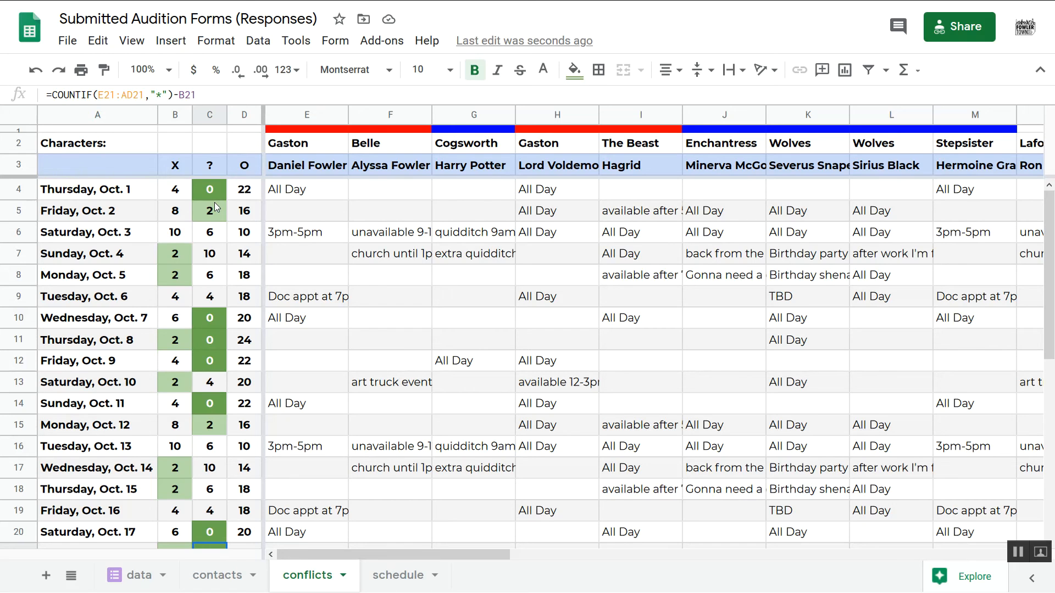
pyautogui.click(181, 192)
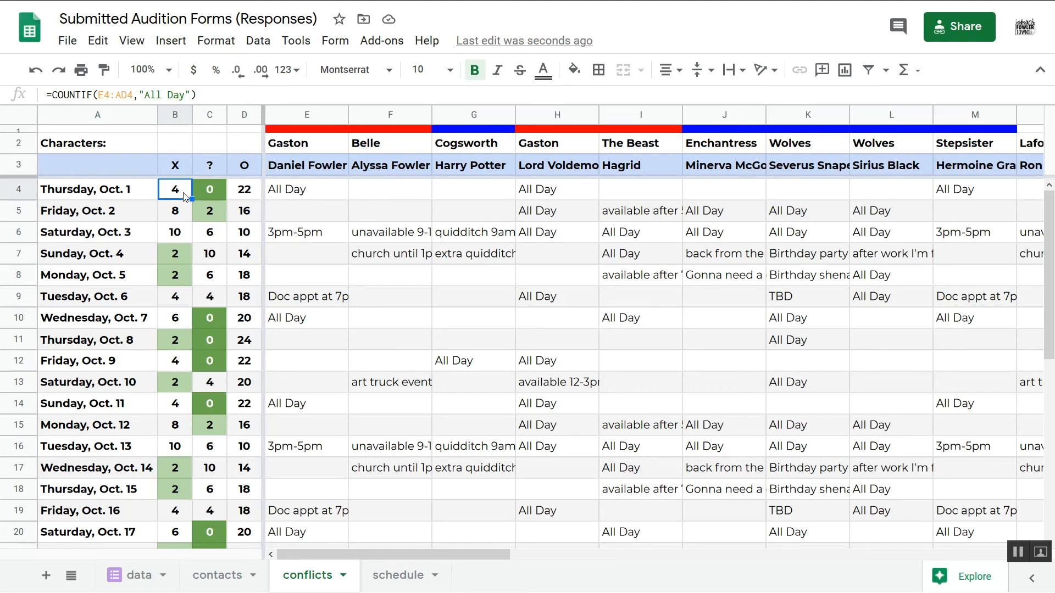
pyautogui.press('Right')
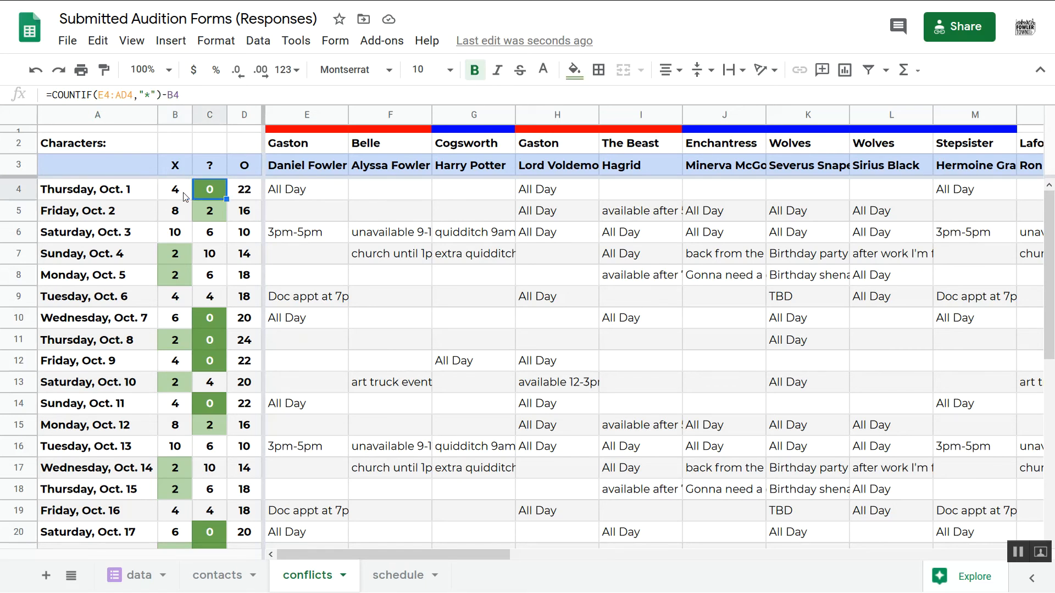
# Step: Examine the conflict counts and cast availability for Monday, Oct. 5 on the conflicts sheet
pyautogui.press('Left')
pyautogui.press('Down')
pyautogui.press('Down')
pyautogui.press('Down')
pyautogui.press('Down')
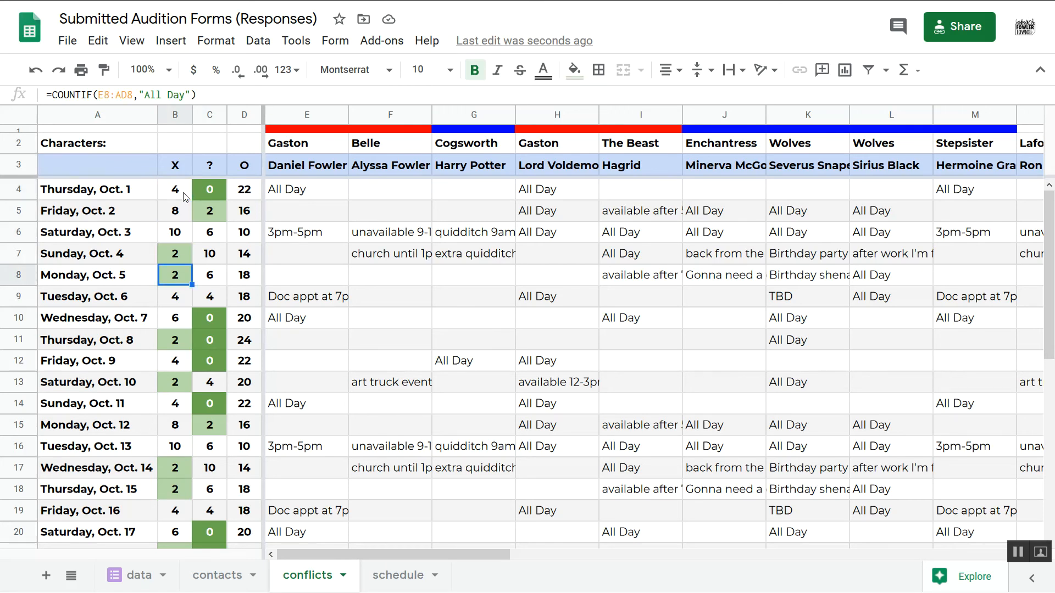
pyautogui.press('Left')
pyautogui.press('Right')
pyautogui.press('Right')
pyautogui.press('Right')
pyautogui.press('Right')
pyautogui.press('Right')
pyautogui.press('Right')
pyautogui.press('Right')
pyautogui.press('Right')
pyautogui.press('Right')
pyautogui.press('Right')
pyautogui.press('Right')
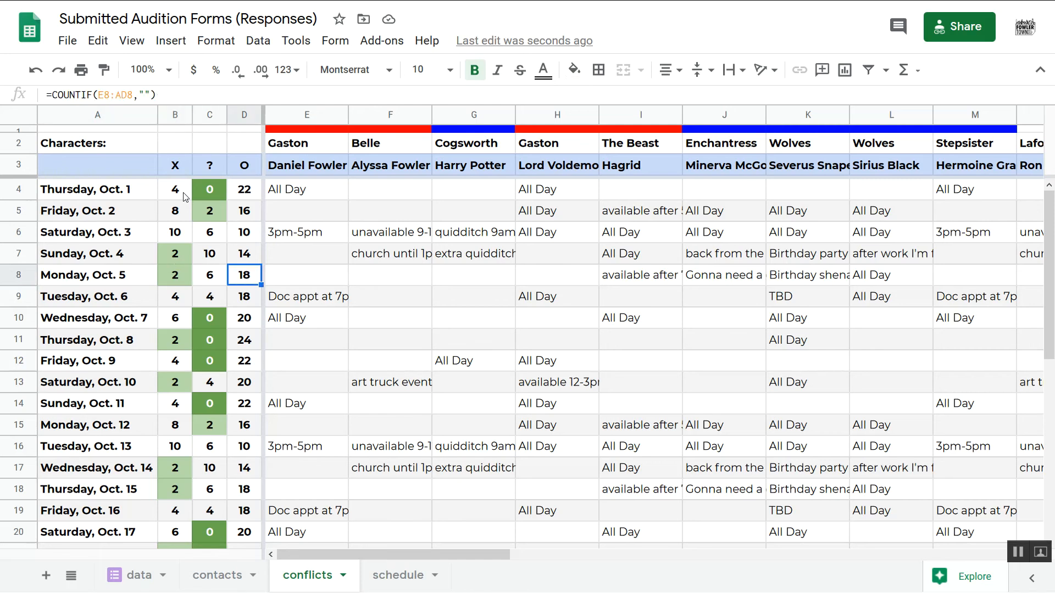
pyautogui.press('Left')
pyautogui.press('Left')
pyautogui.press('Left')
pyautogui.press('Left')
pyautogui.press('Left')
pyautogui.press('Left')
pyautogui.press('Left')
pyautogui.press('Left')
pyautogui.press('Left')
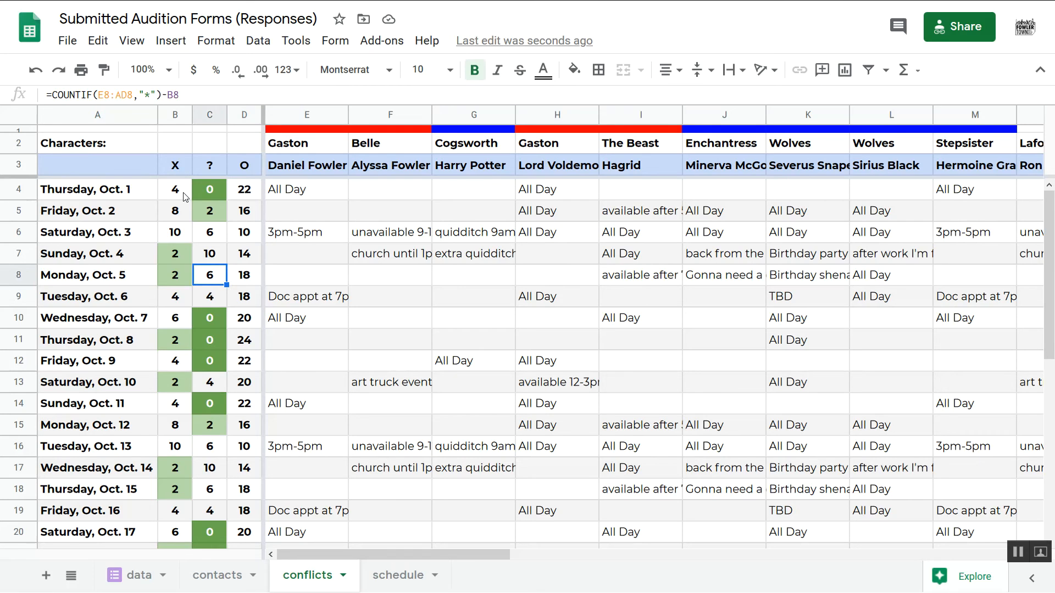
pyautogui.press('Left')
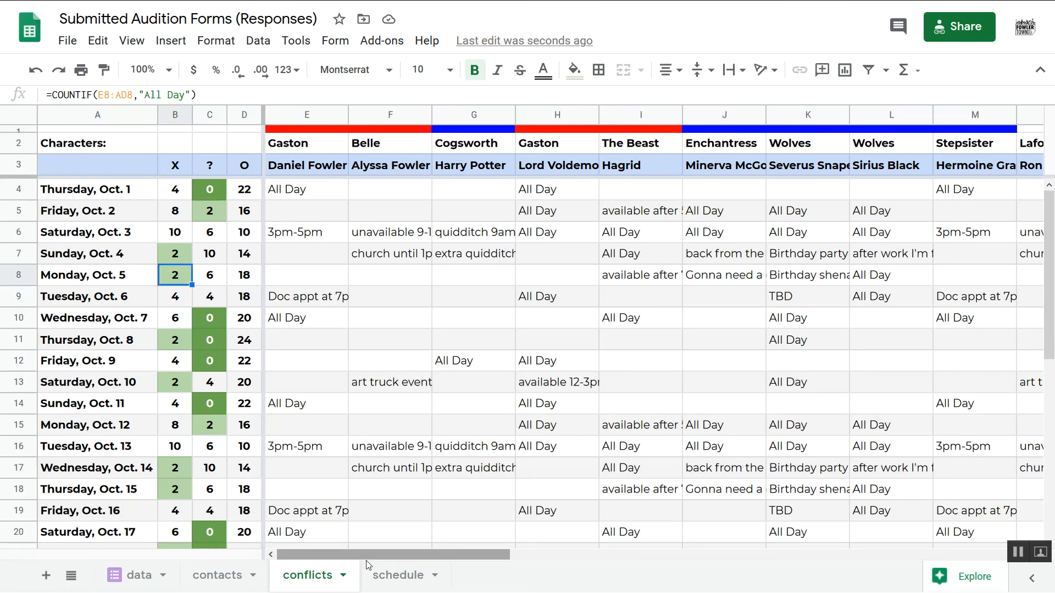
# Step: Add a 10/1 entry titled "Finale Music Rehearsal" in the first empty row of the schedule sheet
pyautogui.click(393, 576)
pyautogui.click(69, 430)
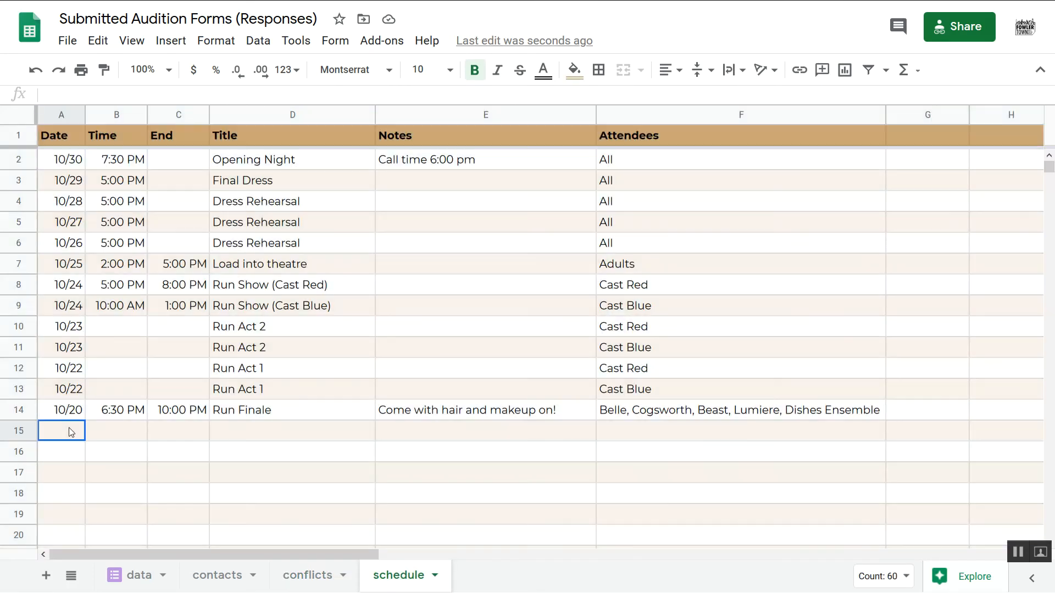
pyautogui.write('10/1')
pyautogui.press('Tab')
pyautogui.press('Tab')
pyautogui.press('Tab')
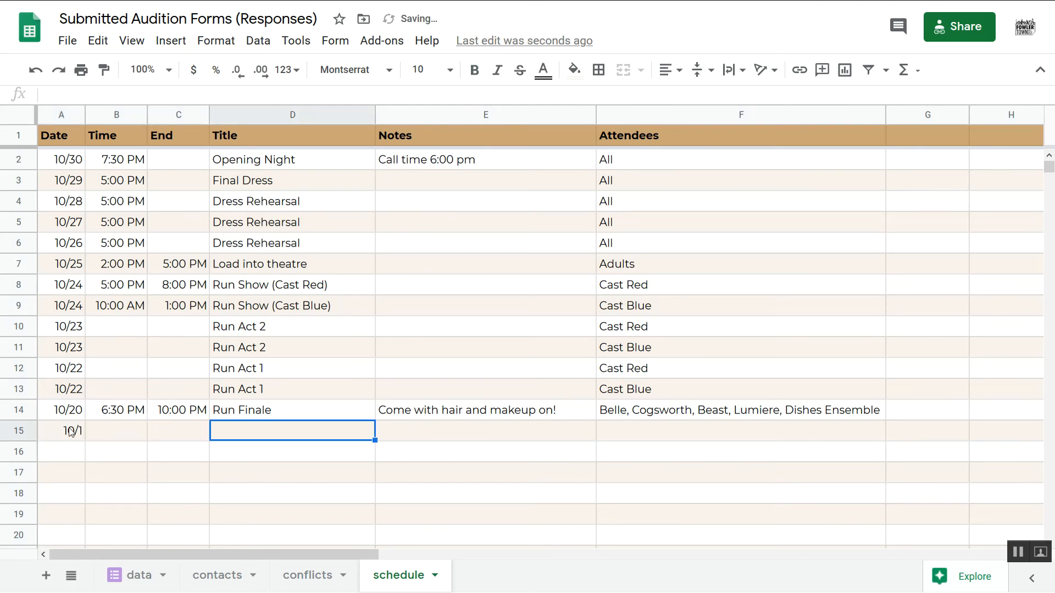
pyautogui.write('Finale Music Rehearsal')
pyautogui.press('Return')
# Step: Enter 8:00 as the start and 9:30 PM as the end of the Finale Music Rehearsal
pyautogui.press('Up')
pyautogui.press('Tab')
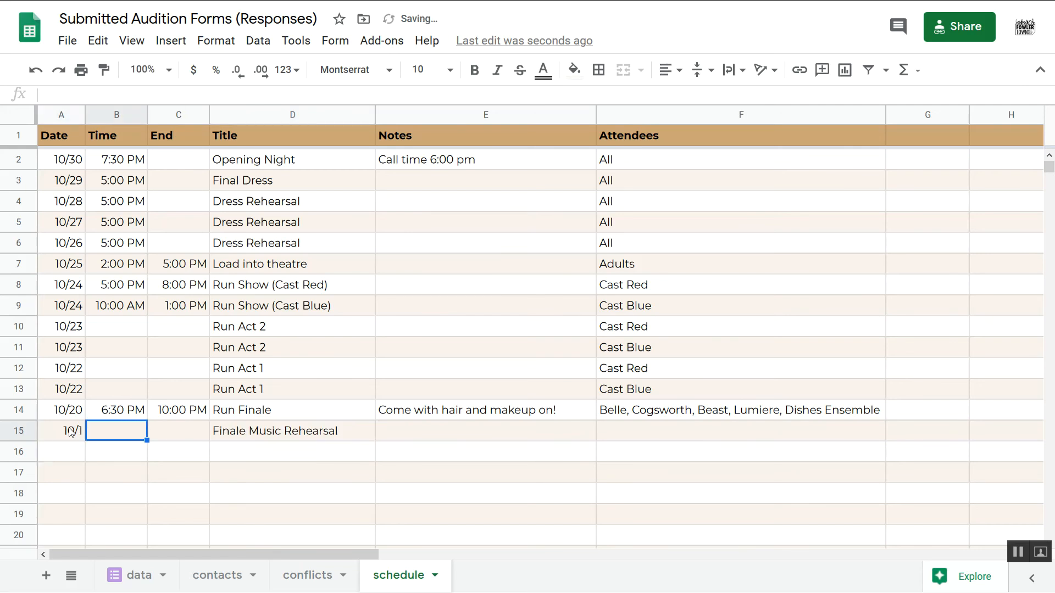
pyautogui.write('8:00')
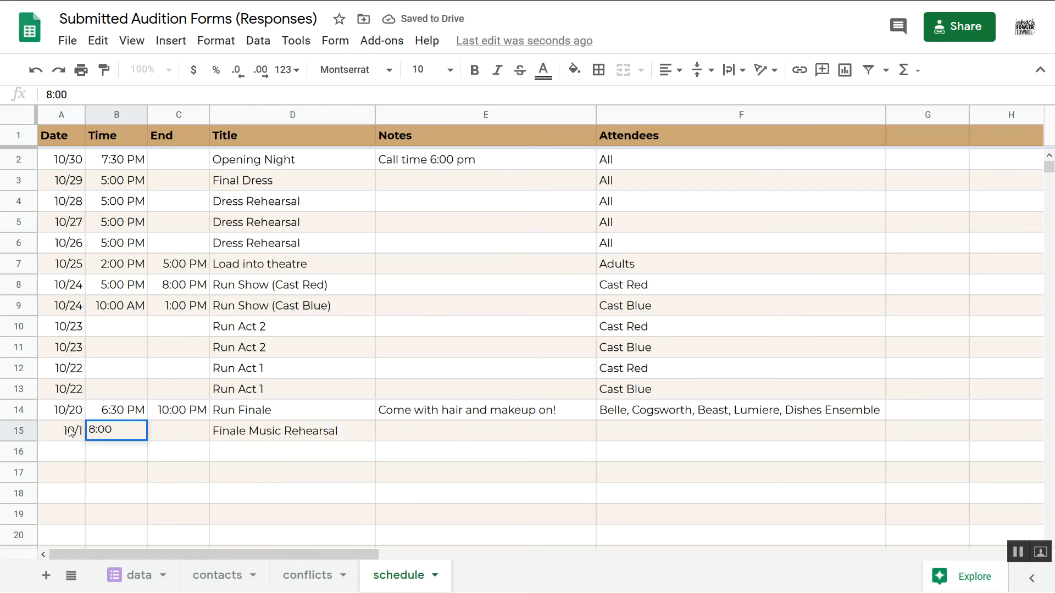
pyautogui.press('Tab')
pyautogui.write('9:30')
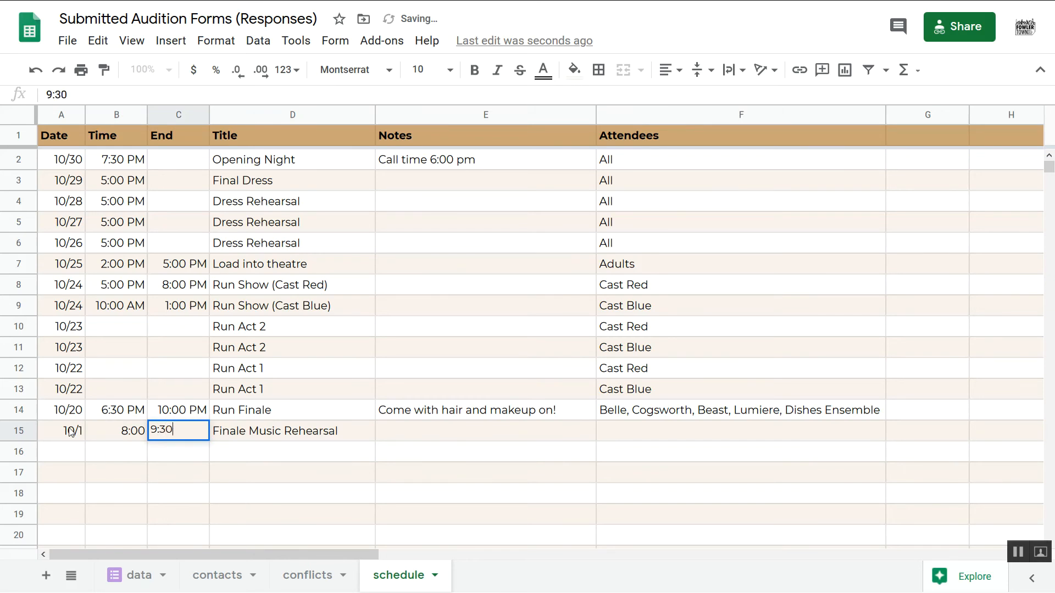
pyautogui.write(' PM')
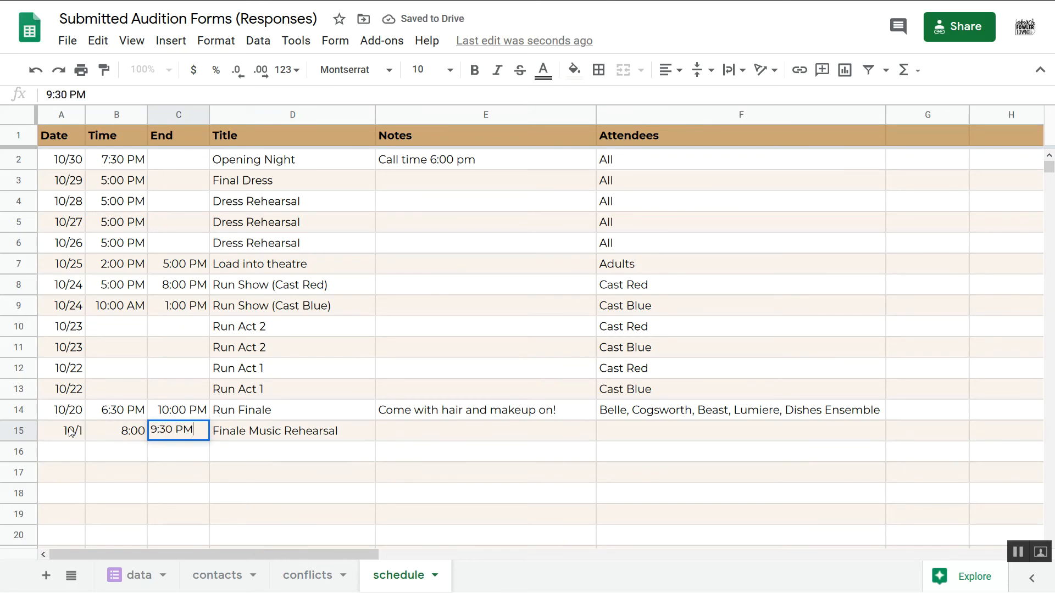
# Step: Correct the start time of the Finale Music Rehearsal to 8:00 PM
pyautogui.hotkey('shift', 'Tab')
pyautogui.press('Return')
pyautogui.press('BackSpace')
pyautogui.press('BackSpace')
pyautogui.write('P')
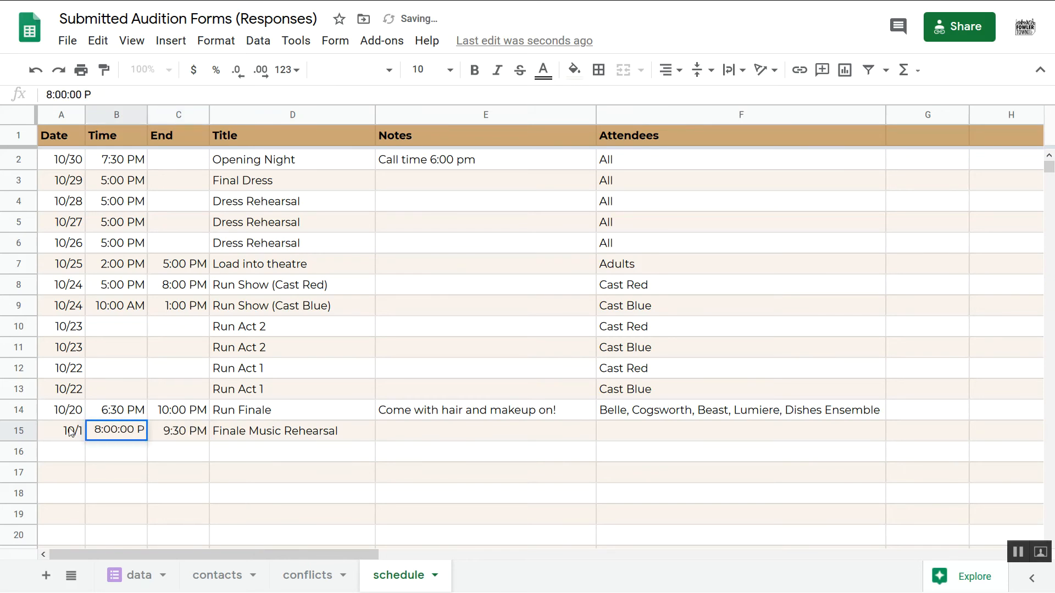
pyautogui.write('M')
pyautogui.press('Return')
pyautogui.press('Up')
pyautogui.write('8:00 PM')
pyautogui.press('Return')
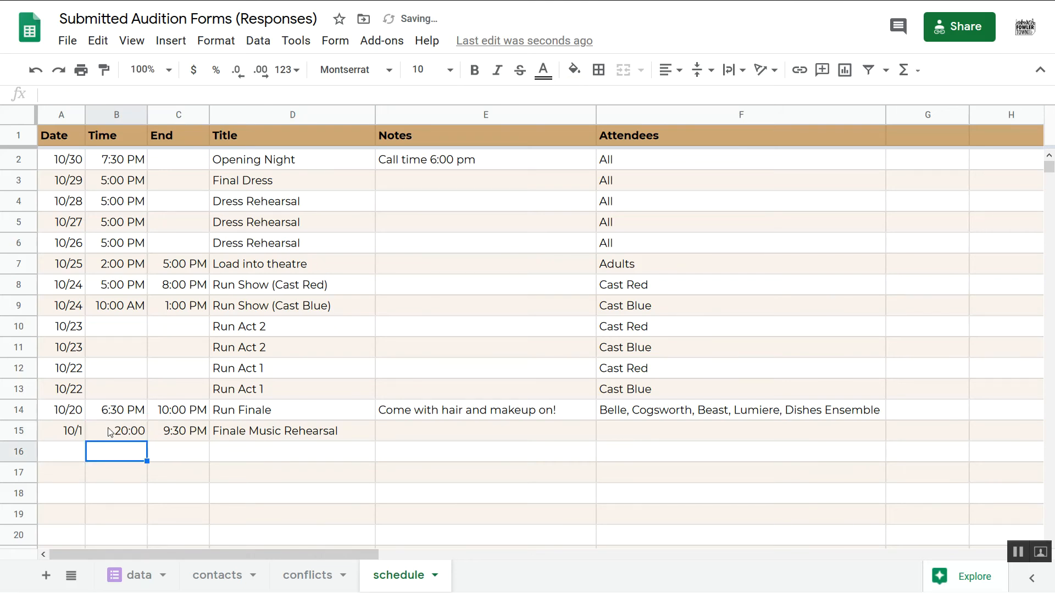
# Step: Apply the Time number format to the Finale Music Rehearsal's start time and check the cell's content
pyautogui.click(126, 434)
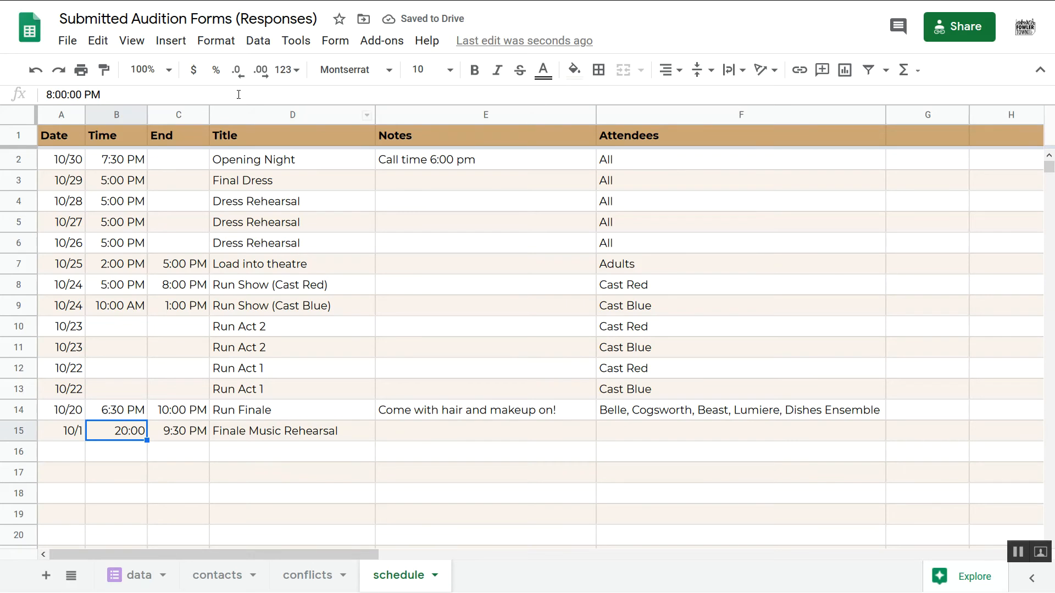
pyautogui.click(287, 71)
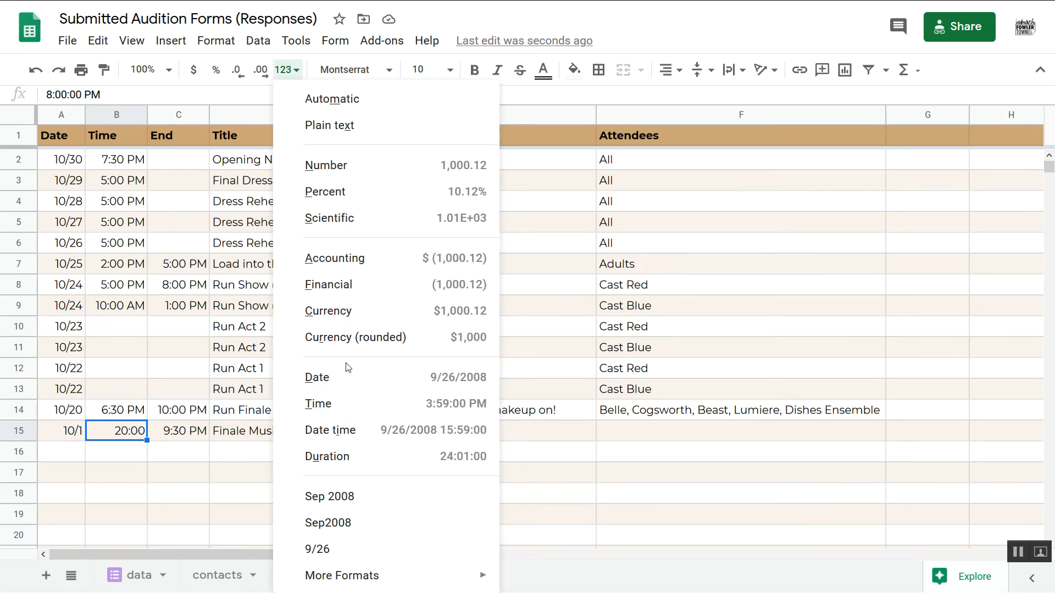
pyautogui.click(344, 407)
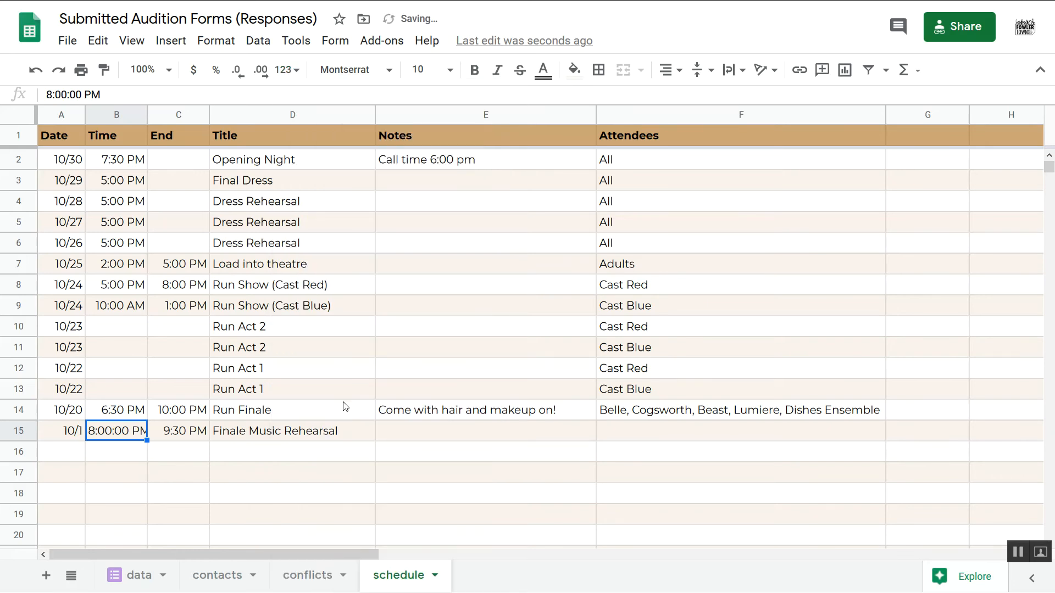
pyautogui.doubleClick(125, 435)
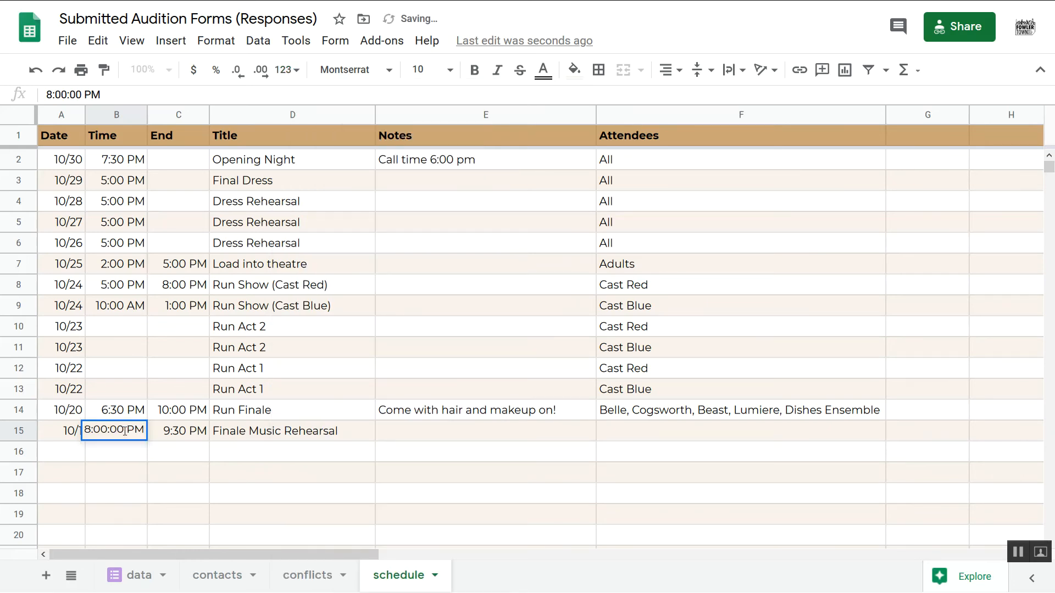
pyautogui.click(126, 416)
pyautogui.click(126, 433)
pyautogui.doubleClick(125, 434)
# Step: Copy the Run Finale start time cell and paste only its format onto the Finale Music Rehearsal's start time
pyautogui.click(121, 416)
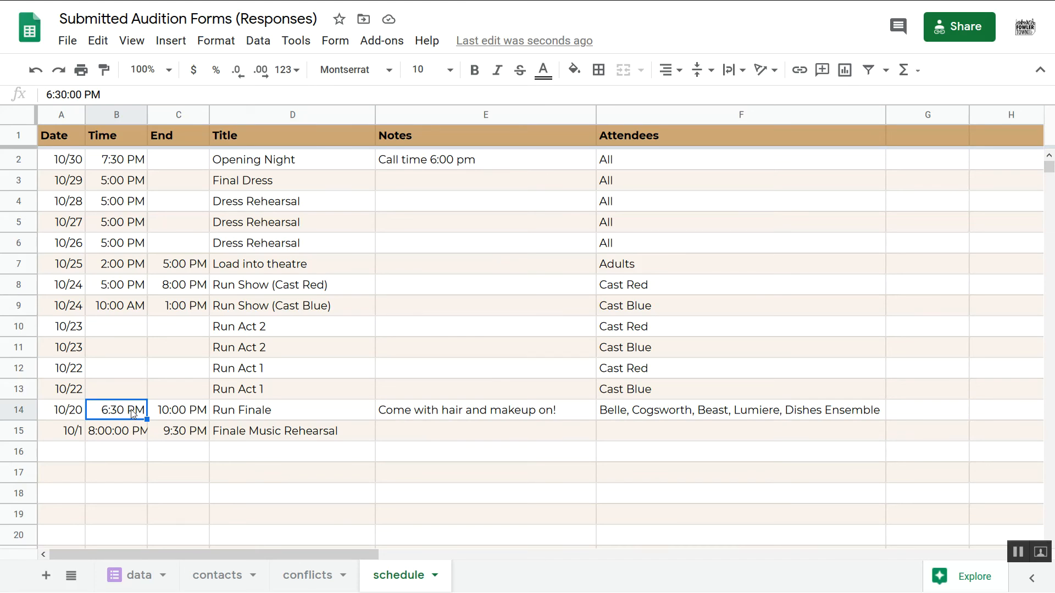
pyautogui.rightClick(133, 414)
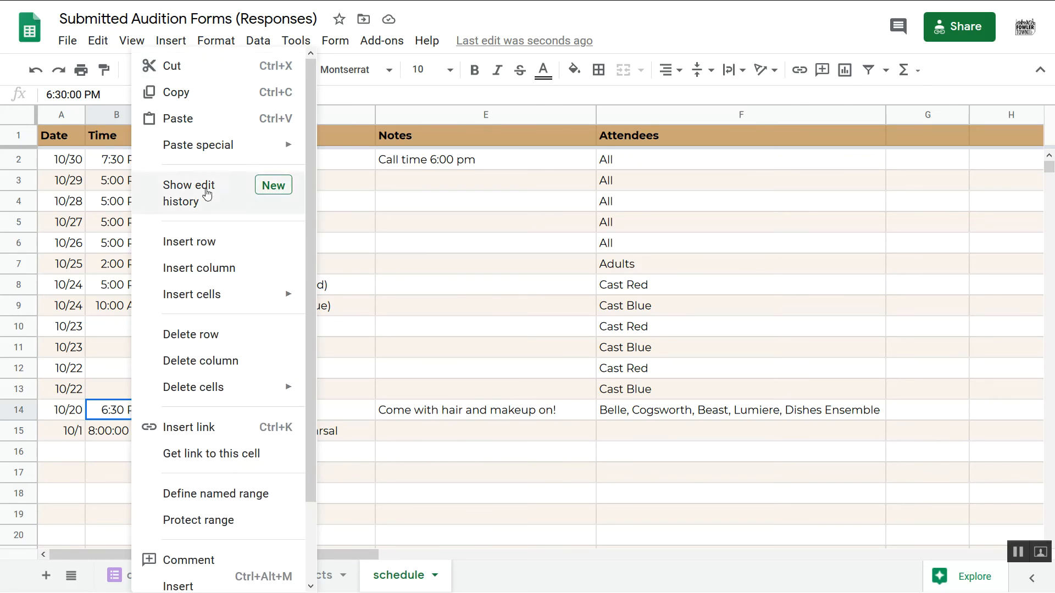
pyautogui.click(222, 100)
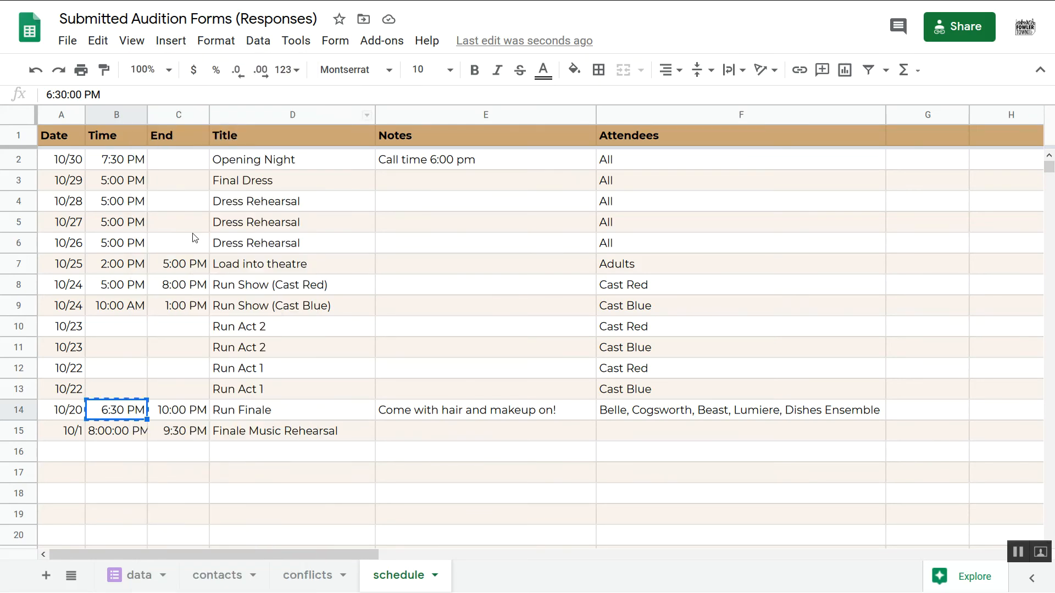
pyautogui.press('Down')
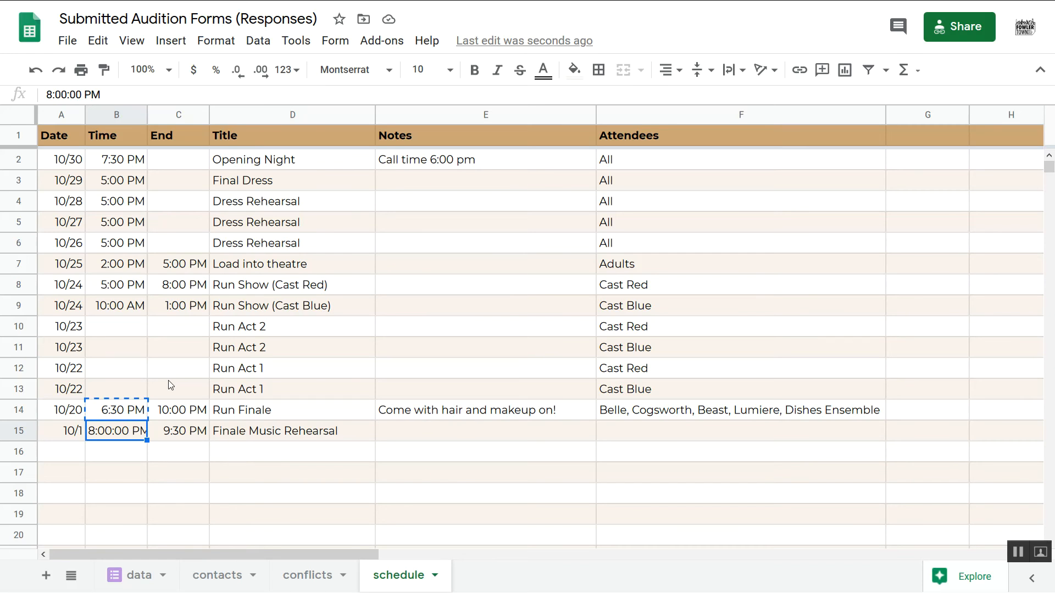
pyautogui.rightClick(120, 436)
pyautogui.moveTo(212, 149)
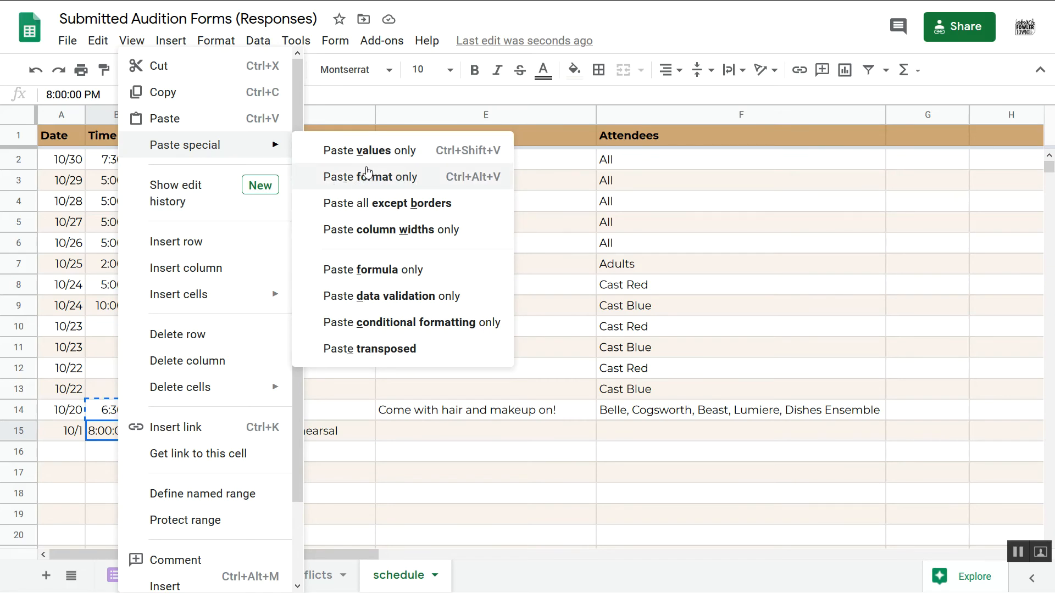
pyautogui.click(407, 178)
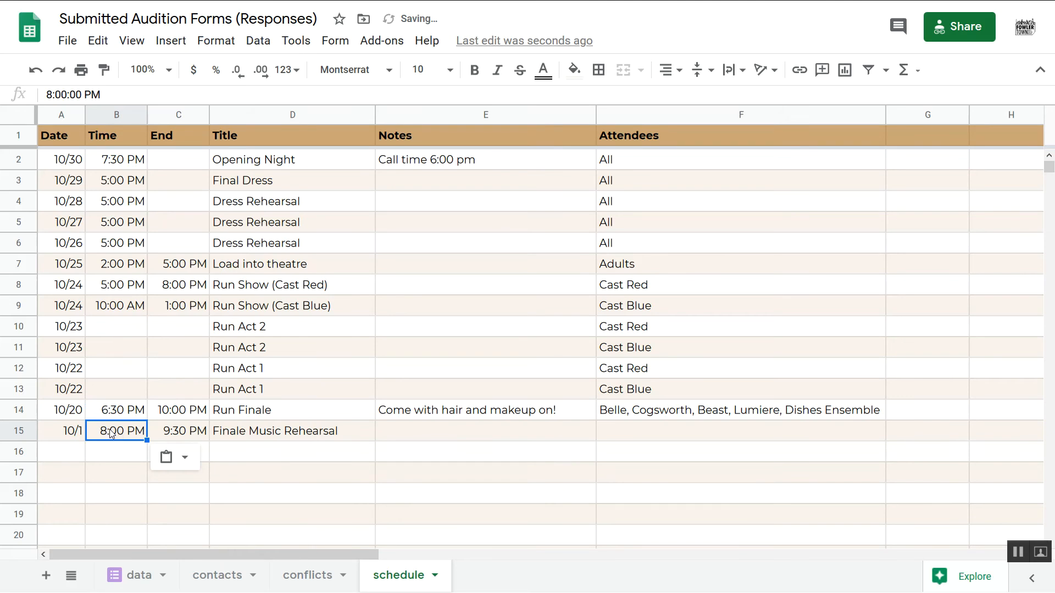
pyautogui.click(130, 417)
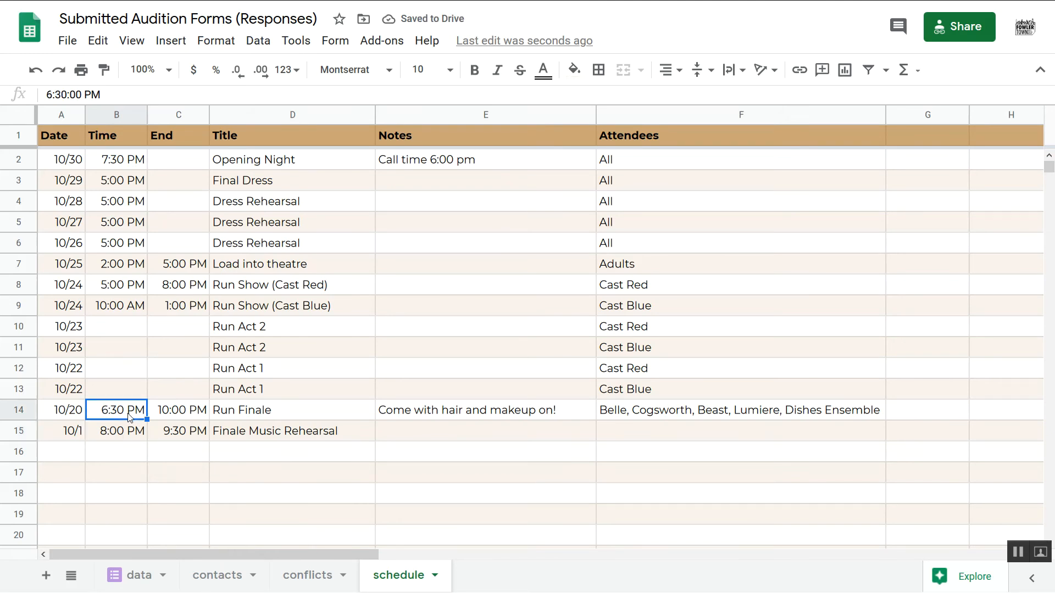
pyautogui.click(130, 437)
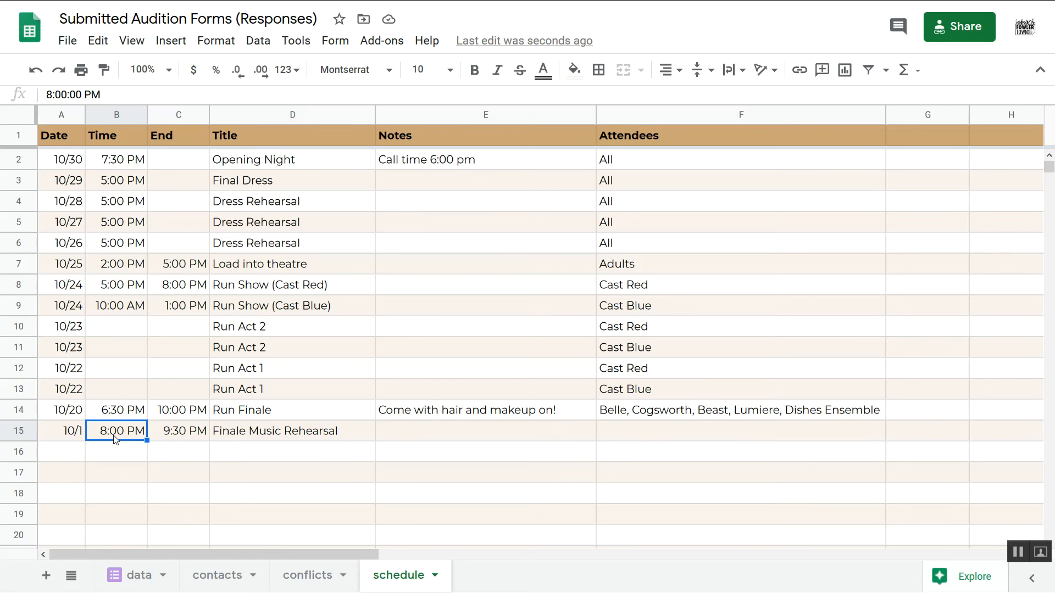
# Step: Add a new entry dated 10/5 titled Finale Blocking in the first empty row of the schedule
pyautogui.click(70, 455)
pyautogui.write('10/5')
pyautogui.press('Tab')
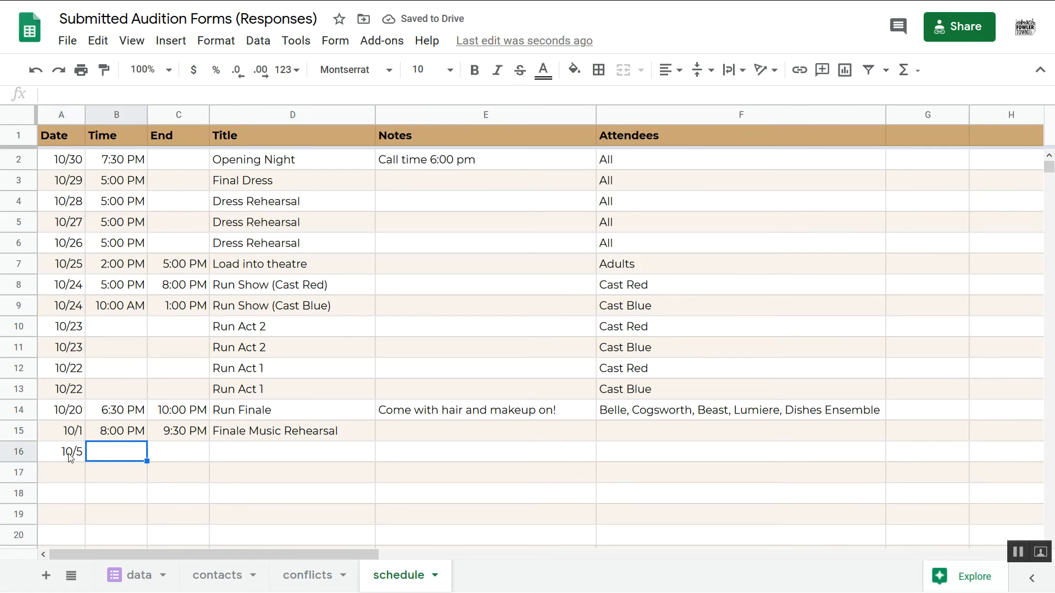
pyautogui.press('Tab')
pyautogui.press('Tab')
pyautogui.write('Finale B')
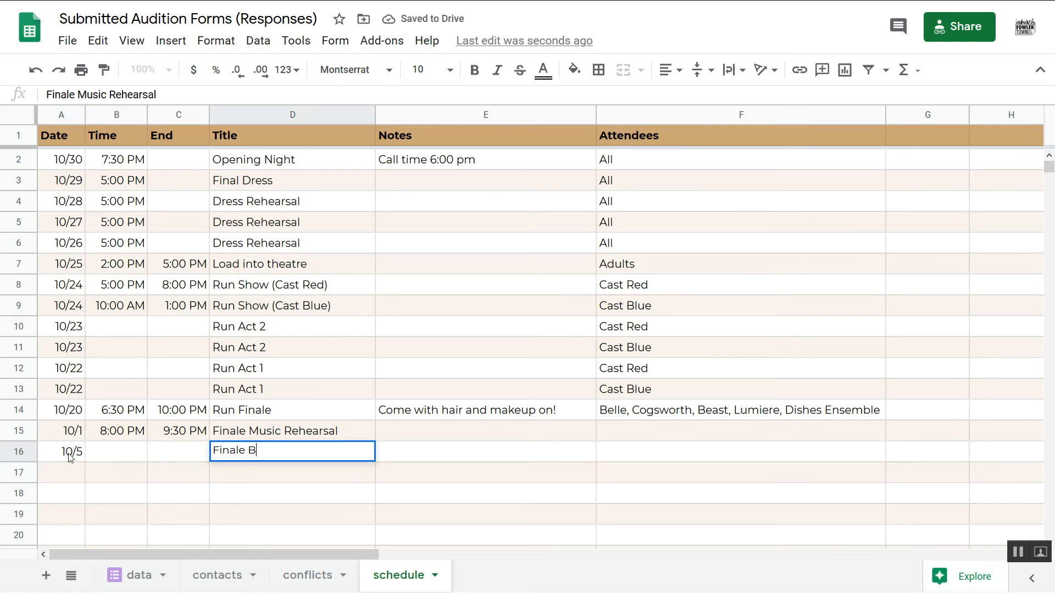
pyautogui.write('locking')
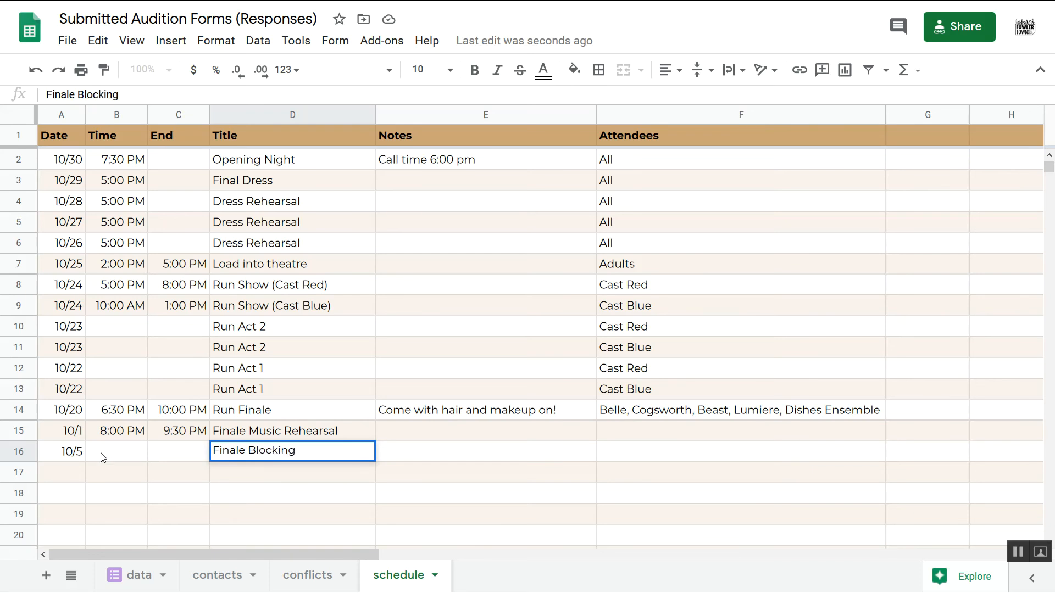
# Step: Set the Finale Blocking rehearsal to start at 5:30 PM and end at 7:00 PM
pyautogui.click(121, 456)
pyautogui.write('5:30PM')
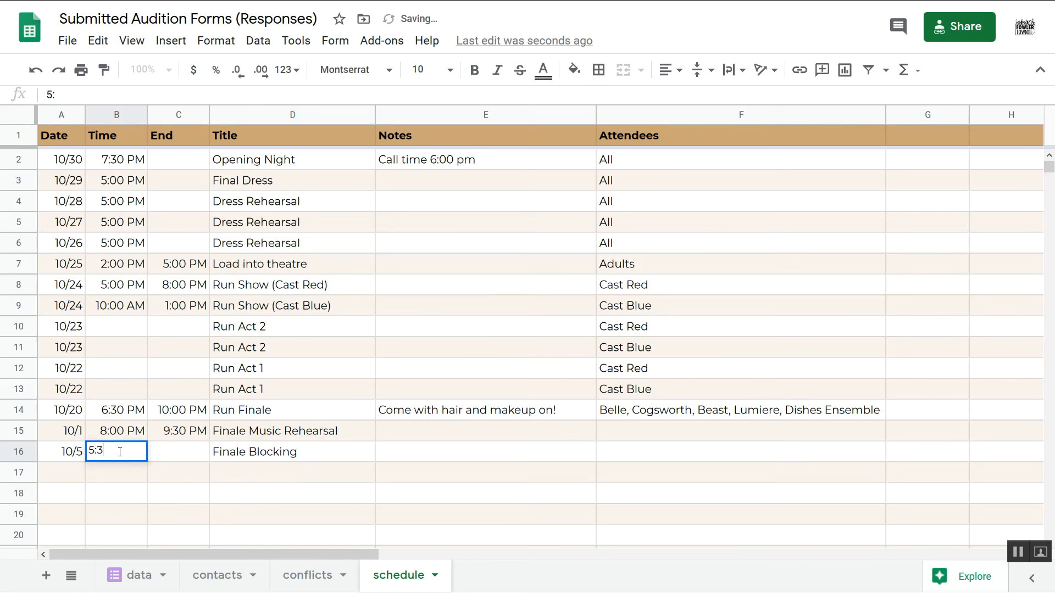
pyautogui.press('BackSpace')
pyautogui.press('BackSpace')
pyautogui.write('PM')
pyautogui.press('Tab')
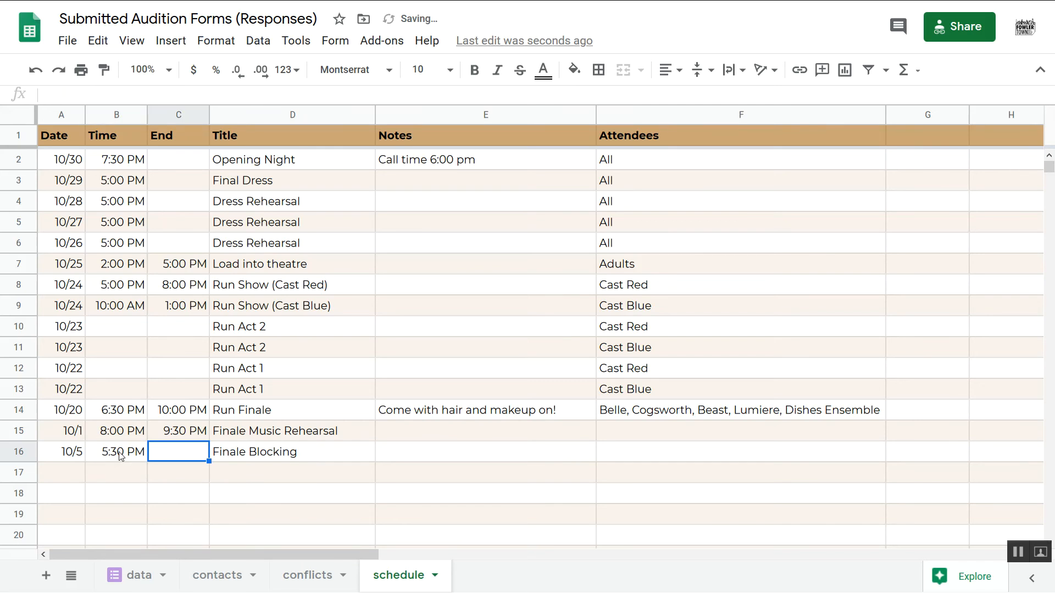
pyautogui.write('7:00 PM')
pyautogui.press('Tab')
# Step: Copy the Run Finale attendees into the Attendees cells of Finale Music Rehearsal and Finale Blocking
pyautogui.press('Tab')
pyautogui.press('Tab')
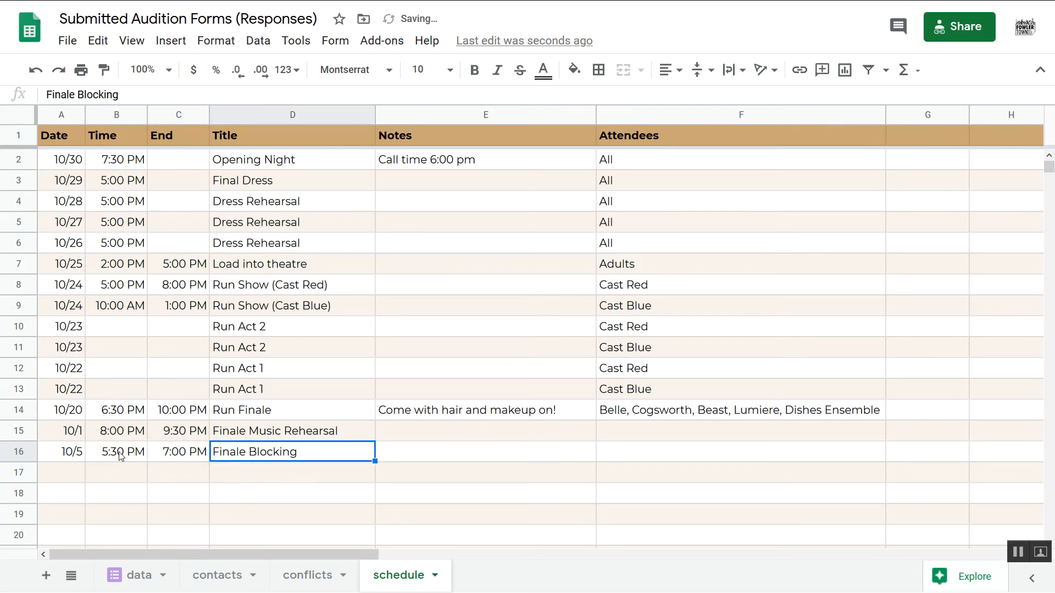
pyautogui.press('Up')
pyautogui.press('Up')
pyautogui.hotkey('ctrl', 'c')
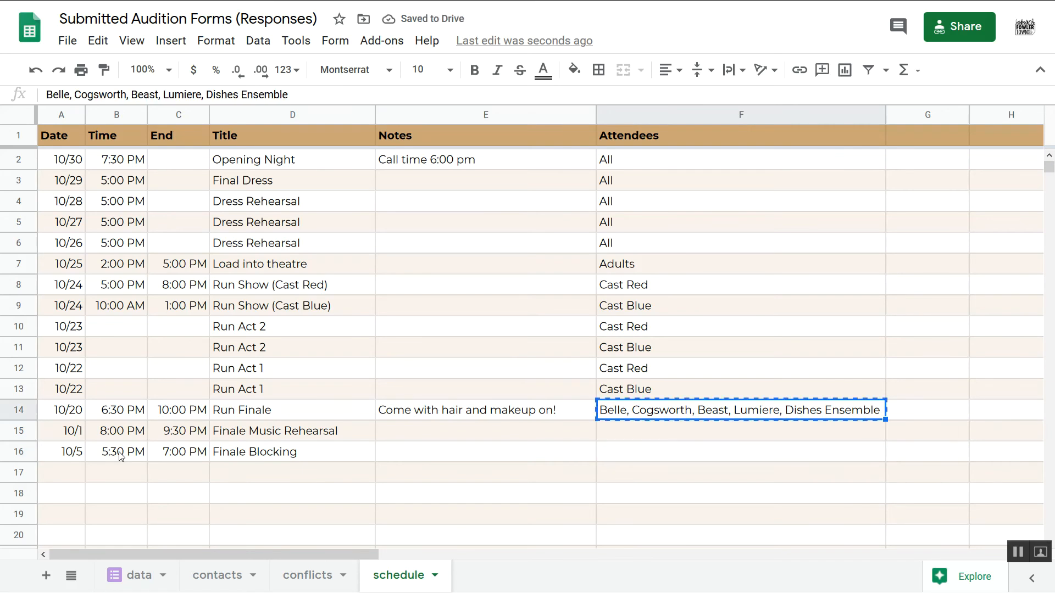
pyautogui.press('Down')
pyautogui.hotkey('ctrl', 'v')
pyautogui.press('Down')
pyautogui.hotkey('ctrl', 'v')
pyautogui.press('Down')
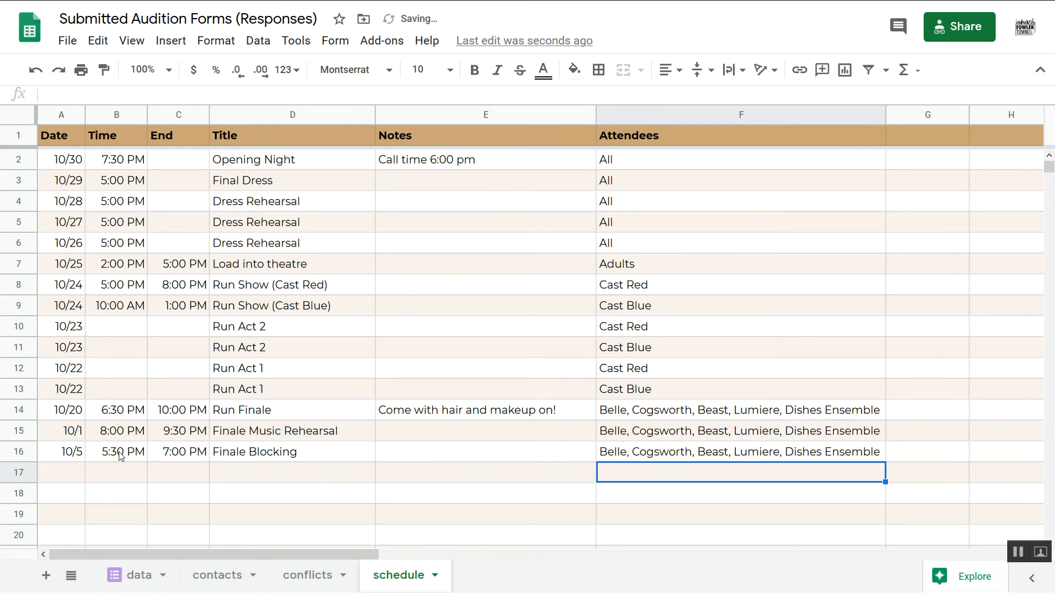
pyautogui.press('Left')
pyautogui.press('Left')
pyautogui.press('Left')
pyautogui.press('Left')
pyautogui.press('Left')
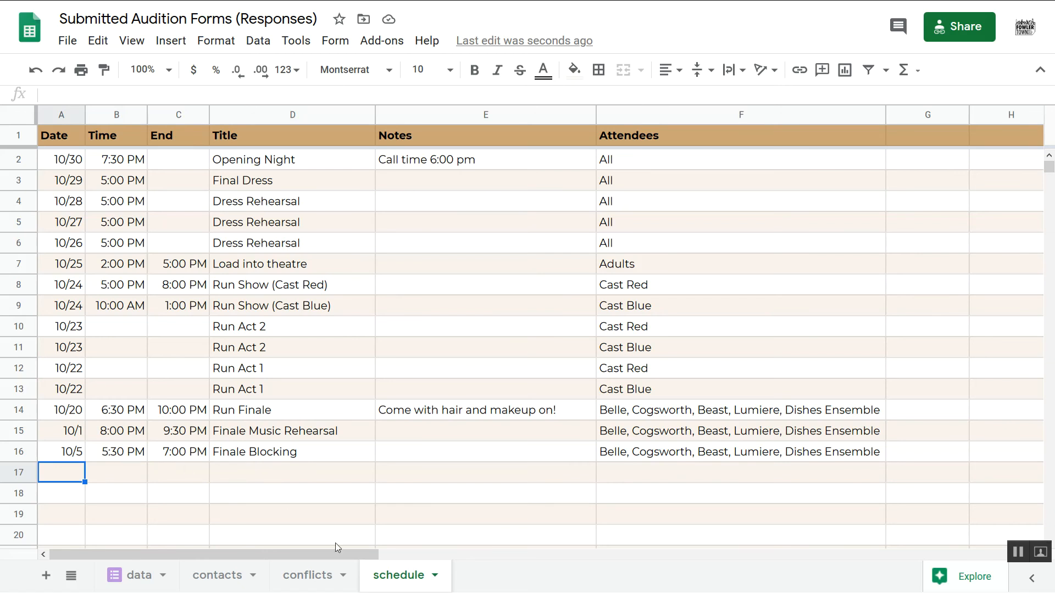
# Step: In the conflicts sheet, try moving column H ahead of the Cogsworth column and undo the move
pyautogui.click(322, 587)
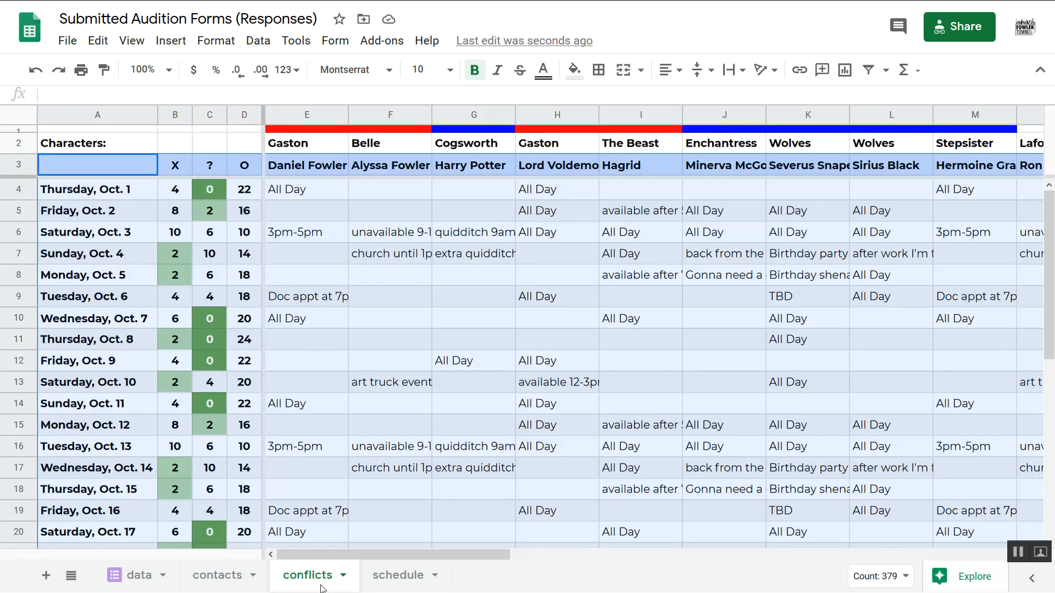
pyautogui.click(302, 322)
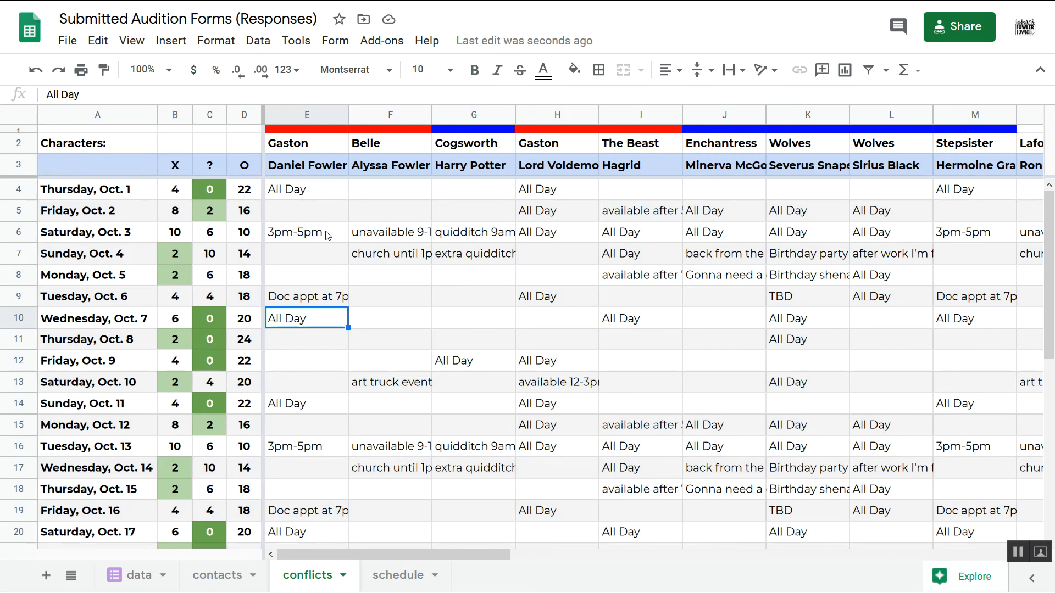
pyautogui.click(554, 115)
pyautogui.moveTo(553, 115); pyautogui.dragTo(478, 183)
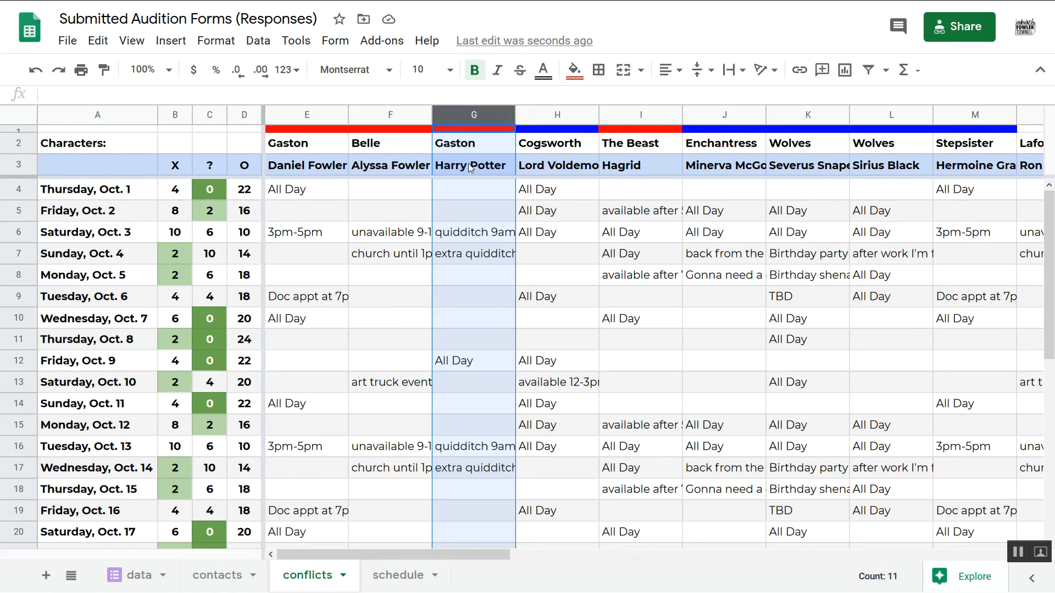
pyautogui.click(469, 189)
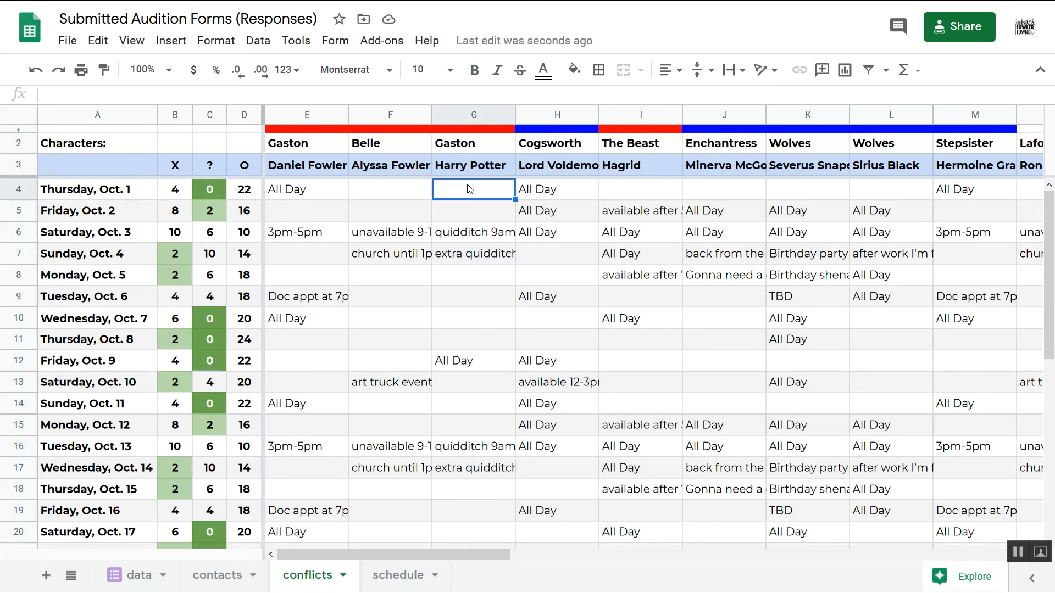
pyautogui.hotkey('ctrl', 'z')
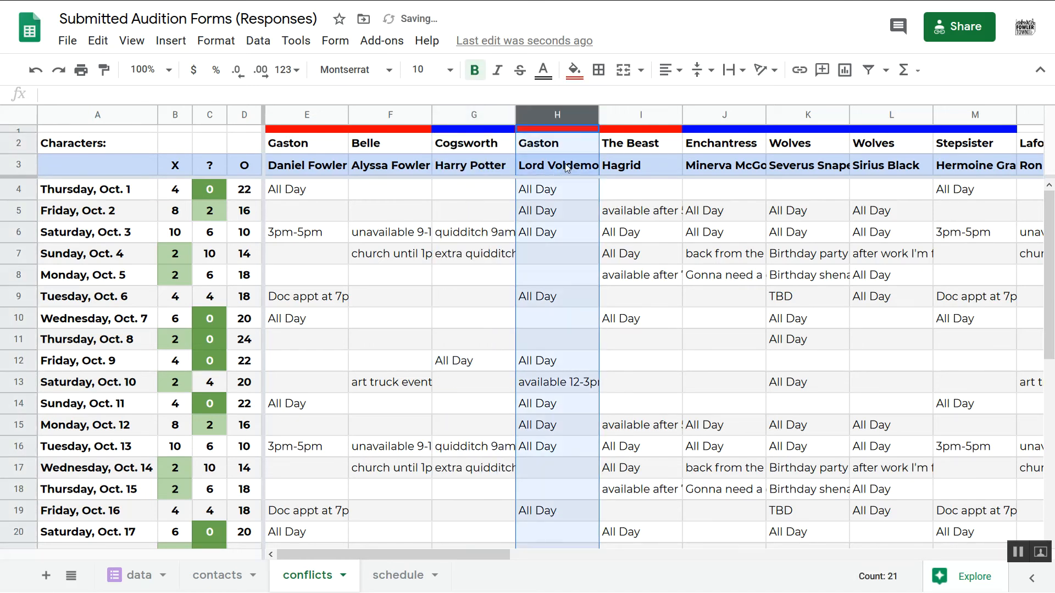
# Step: Change the character name in cell H2 of the conflicts sheet to Wolves
pyautogui.click(565, 170)
pyautogui.click(569, 151)
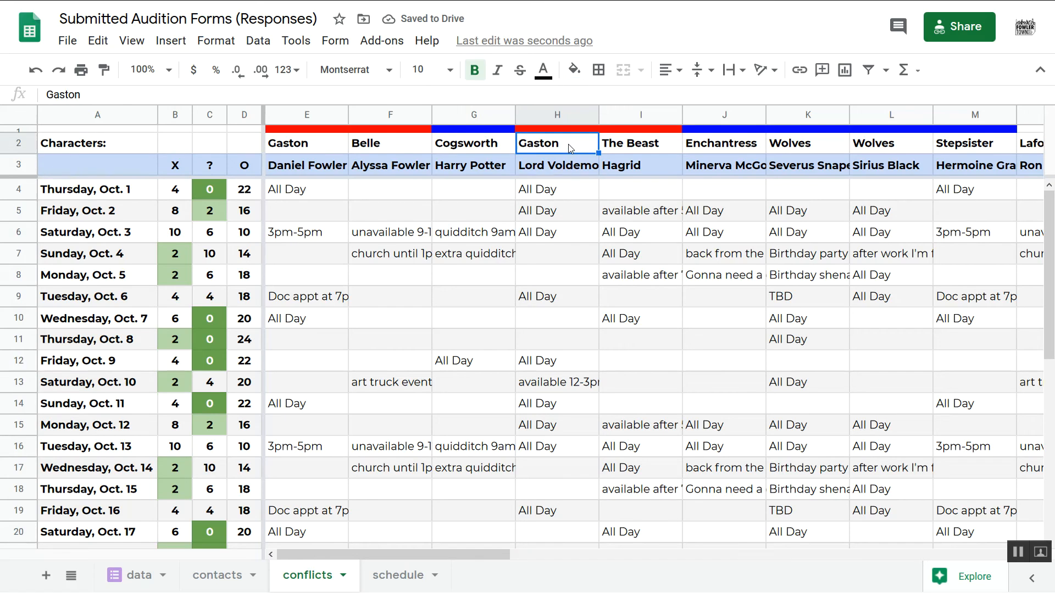
pyautogui.write('Wolved')
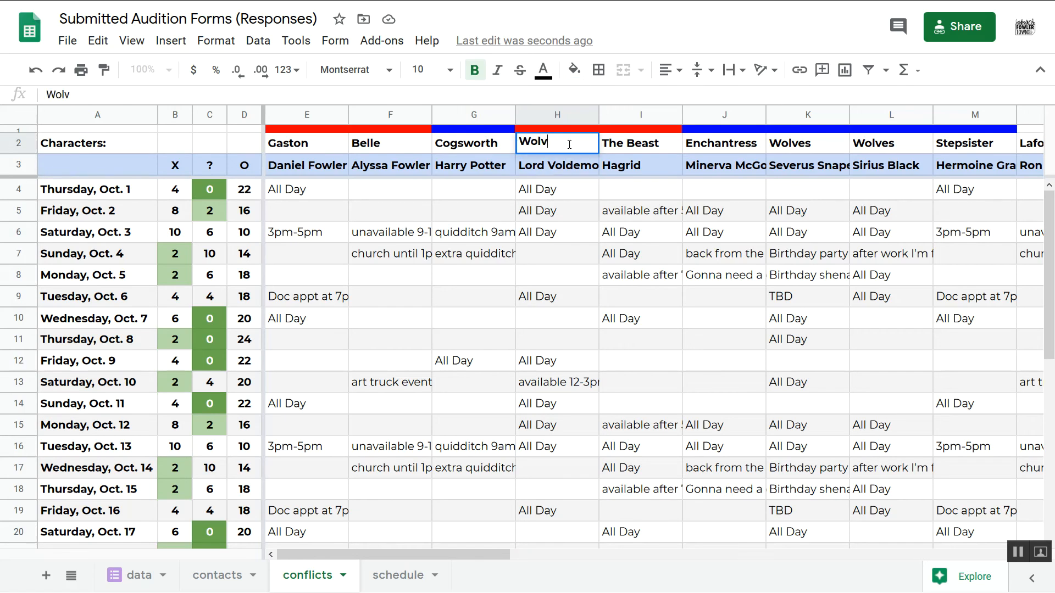
pyautogui.press('BackSpace')
pyautogui.write('s')
pyautogui.press('Return')
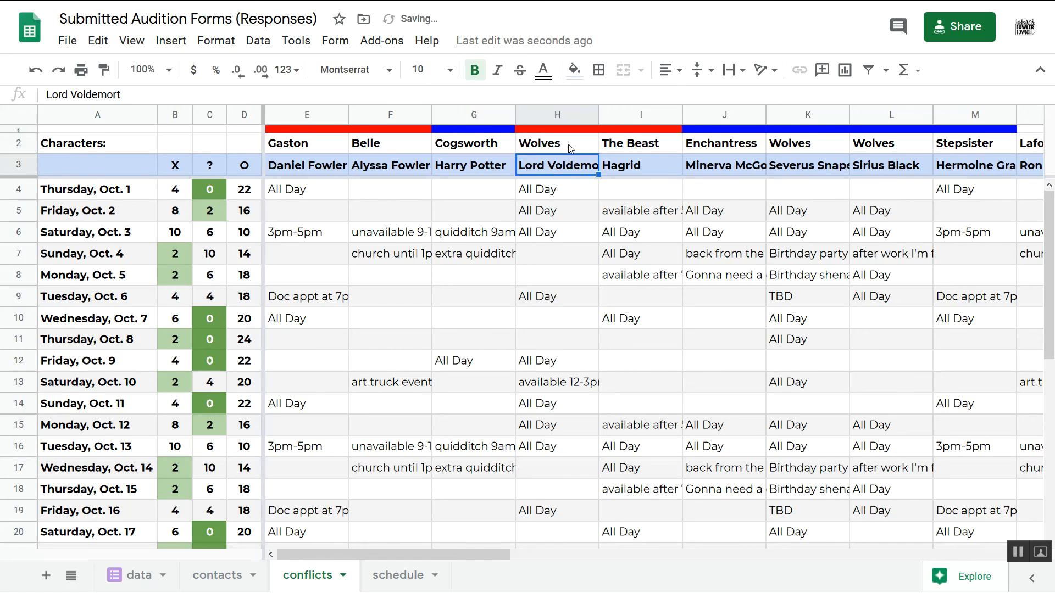
# Step: Inspect the formula behind the cast names in row 3 and the Saturday, Oct. 3 entries in the data sheet
pyautogui.click(463, 167)
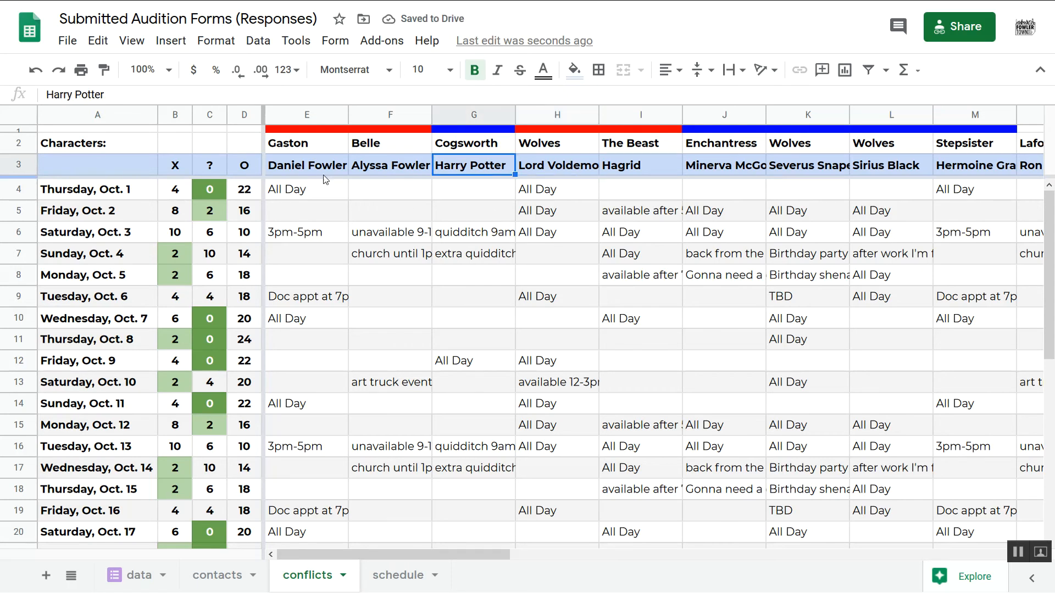
pyautogui.click(297, 169)
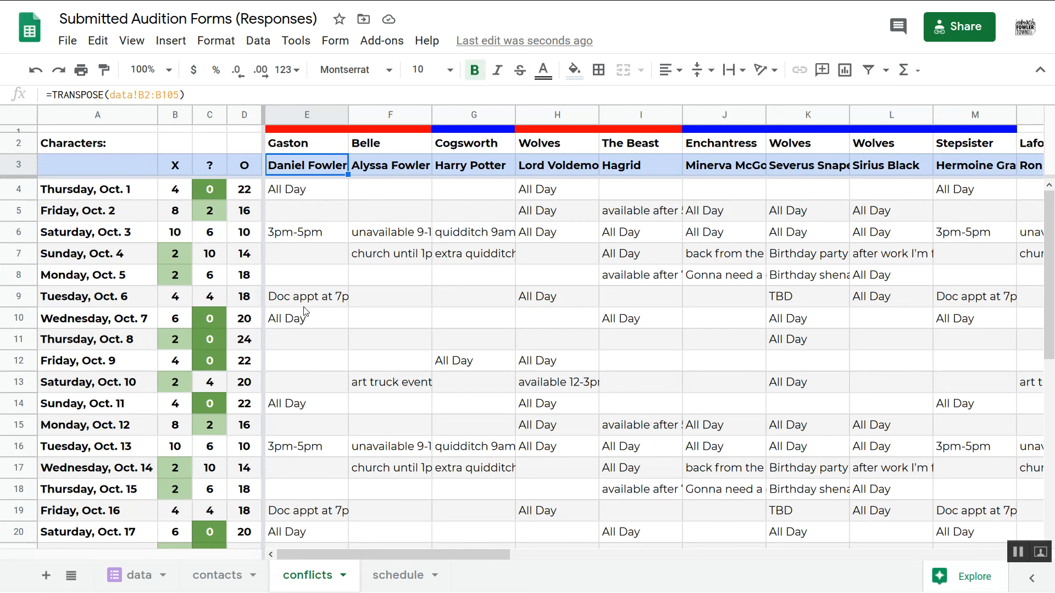
pyautogui.click(133, 576)
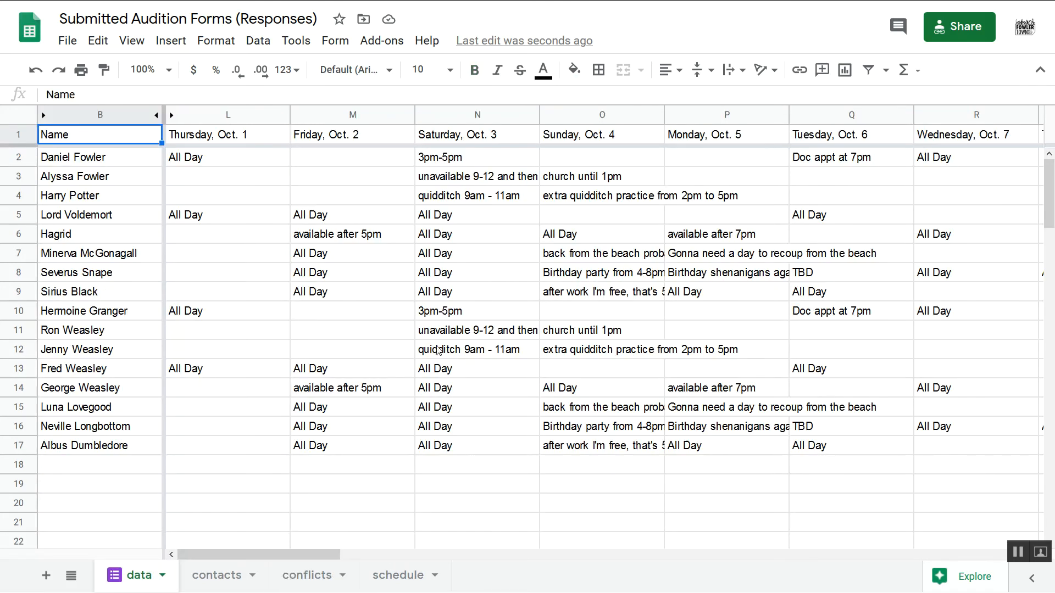
pyautogui.click(452, 257)
pyautogui.click(489, 181)
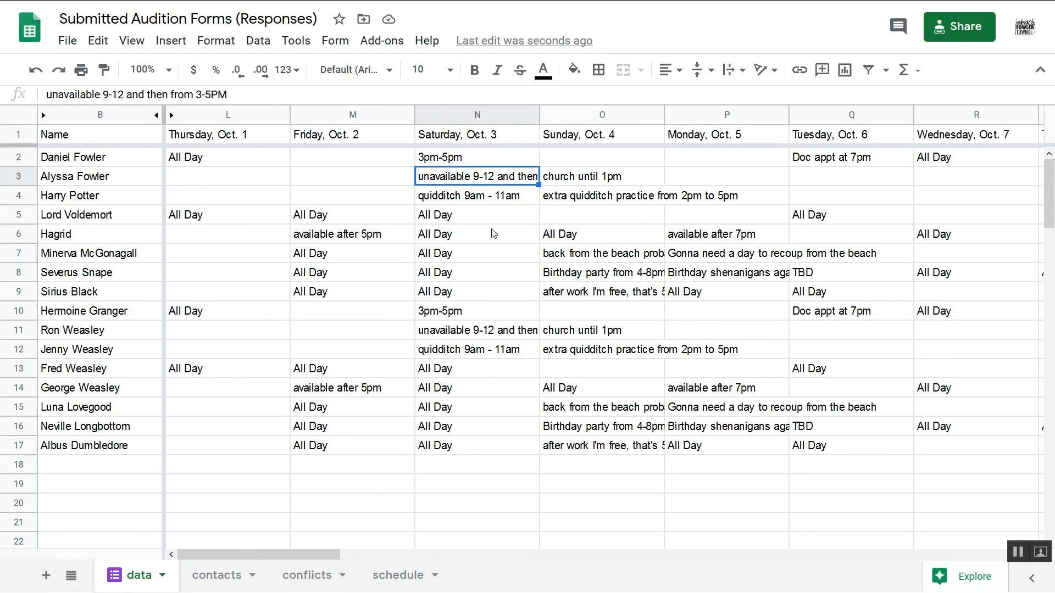
# Step: In the data sheet, shorten the Sunday, Oct. 4 conflict in row 9 to "free after 5:30"
pyautogui.click(572, 299)
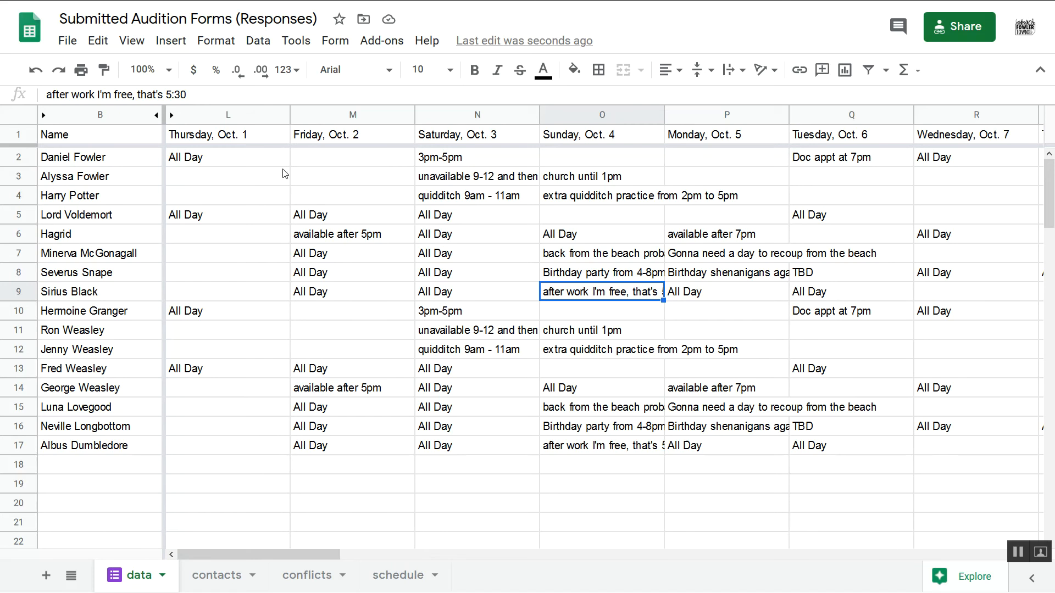
pyautogui.click(167, 95)
pyautogui.hotkey('shift', 'Home')
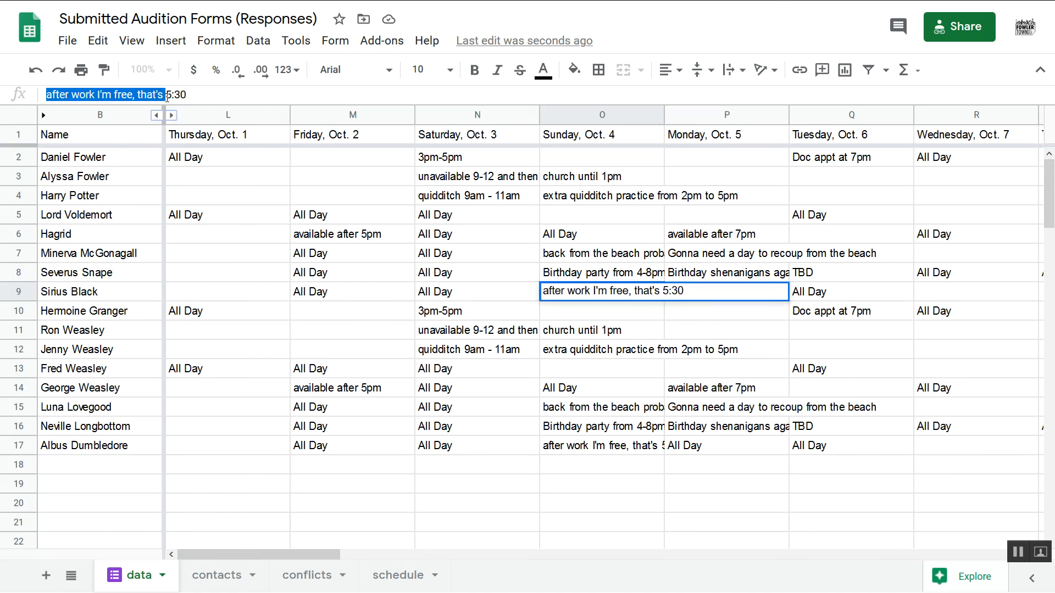
pyautogui.press('BackSpace')
pyautogui.write('free after')
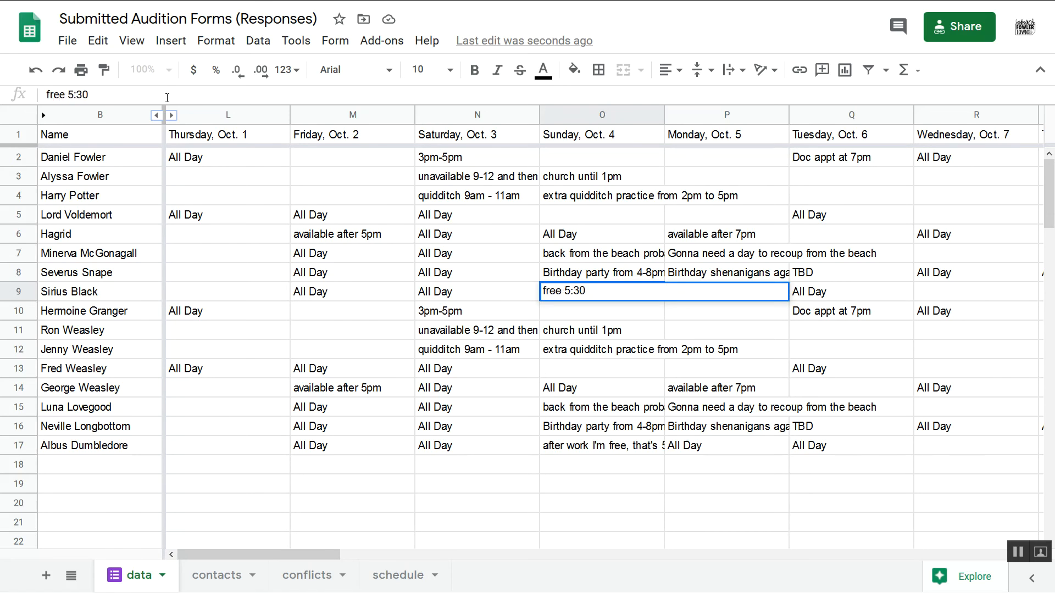
pyautogui.press('Return')
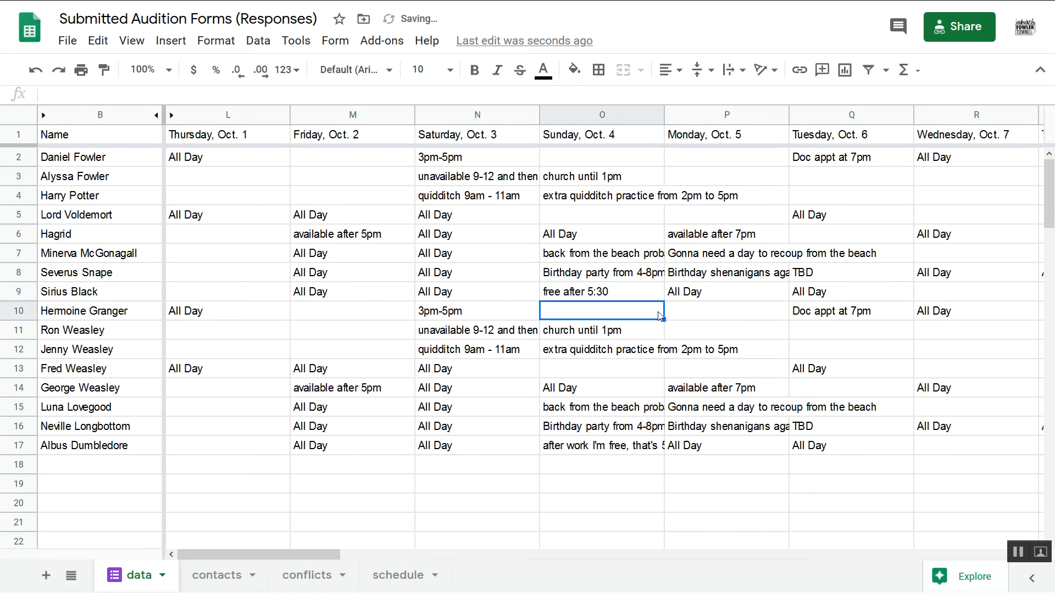
pyautogui.click(596, 291)
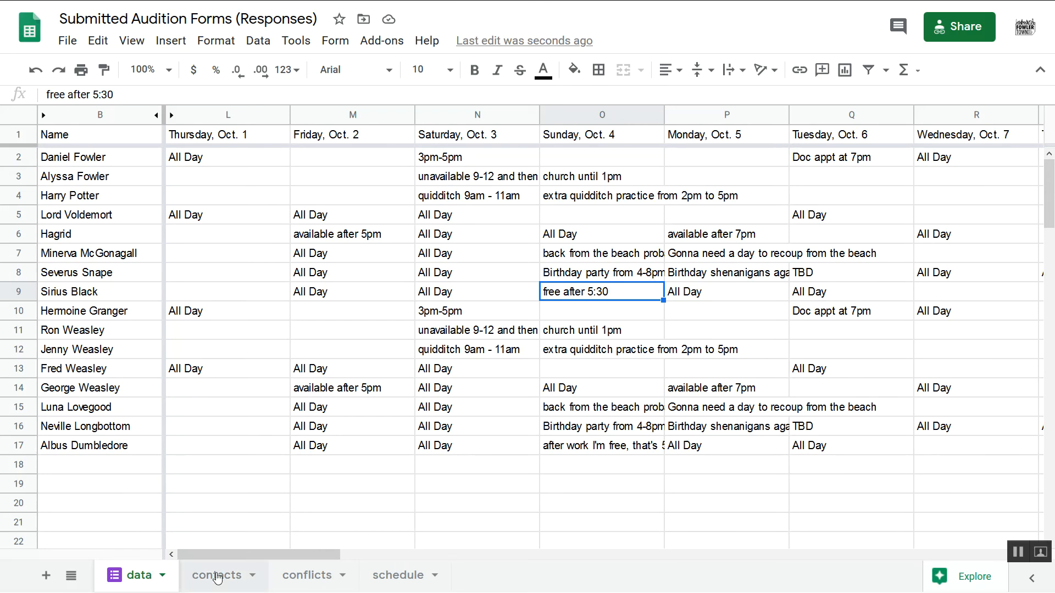
# Step: Return to the conflicts sheet and check the Sunday, Oct. 4 entry in column L
pyautogui.click(298, 579)
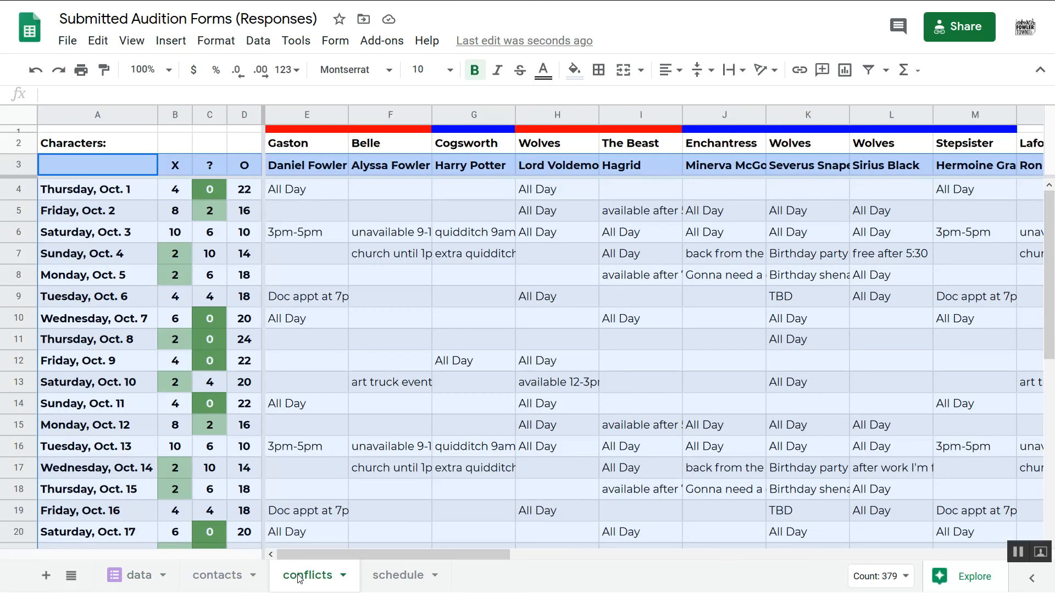
pyautogui.click(428, 250)
pyautogui.click(884, 167)
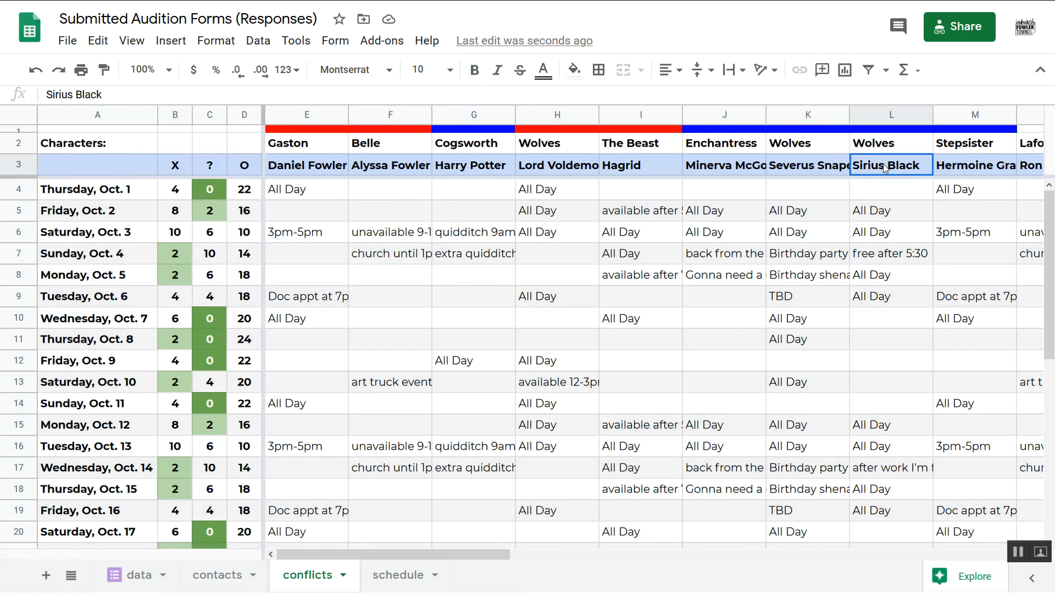
pyautogui.press('Down')
pyautogui.press('Down')
pyautogui.press('Down')
pyautogui.press('Down')
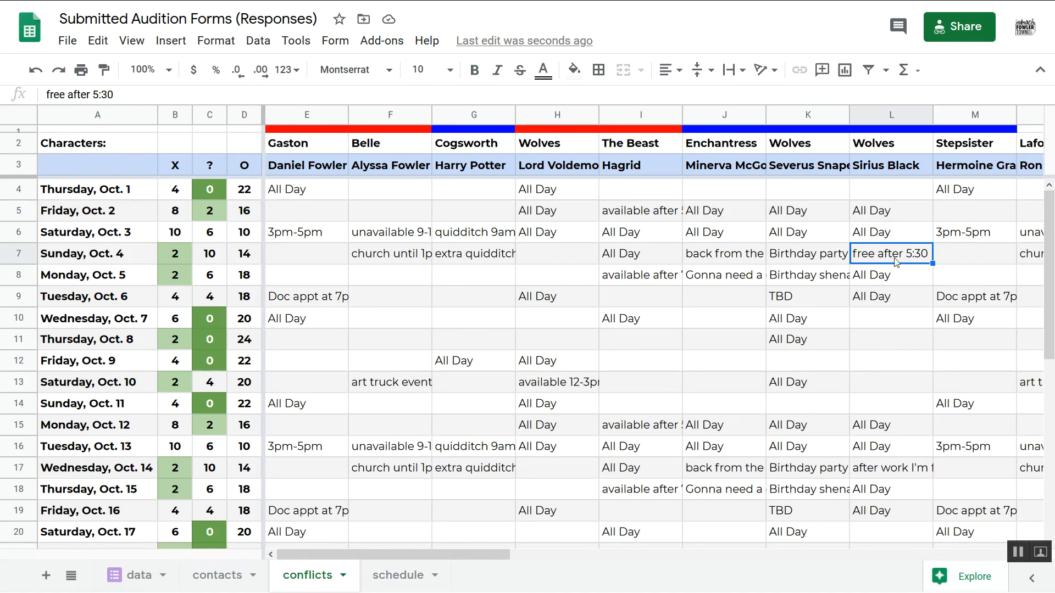
# Step: Try overwriting cell L7 with "after 5:30", inspect the formula cell E4, and undo the entry
pyautogui.write('after 5:30')
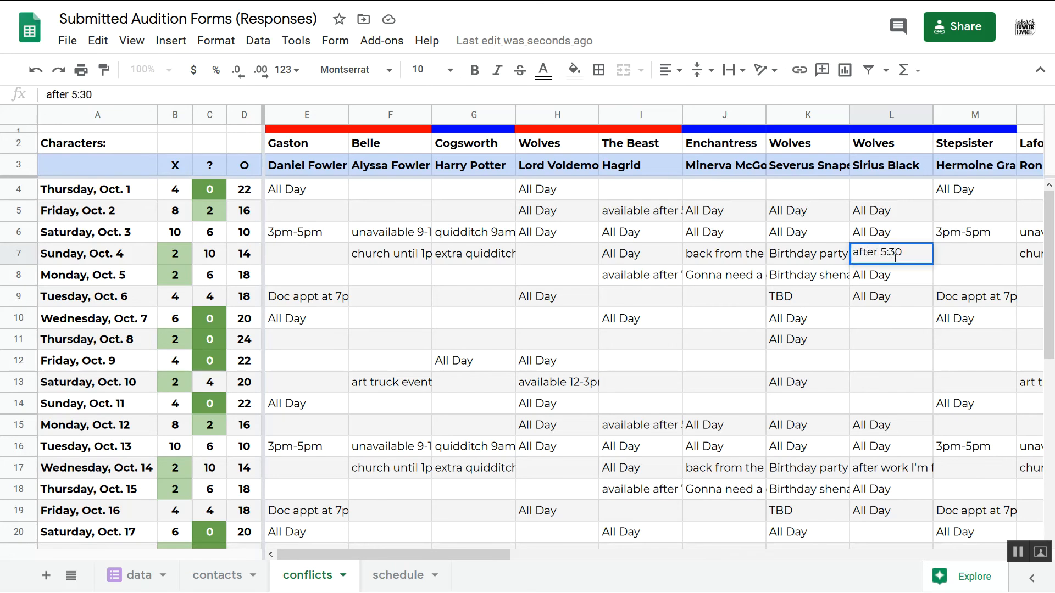
pyautogui.press('Return')
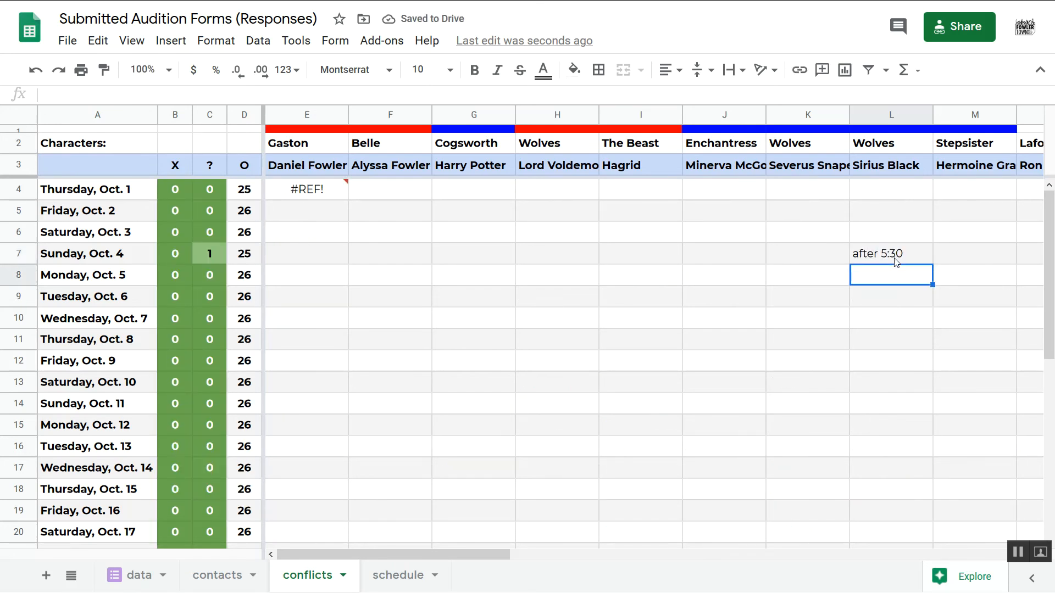
pyautogui.click(322, 197)
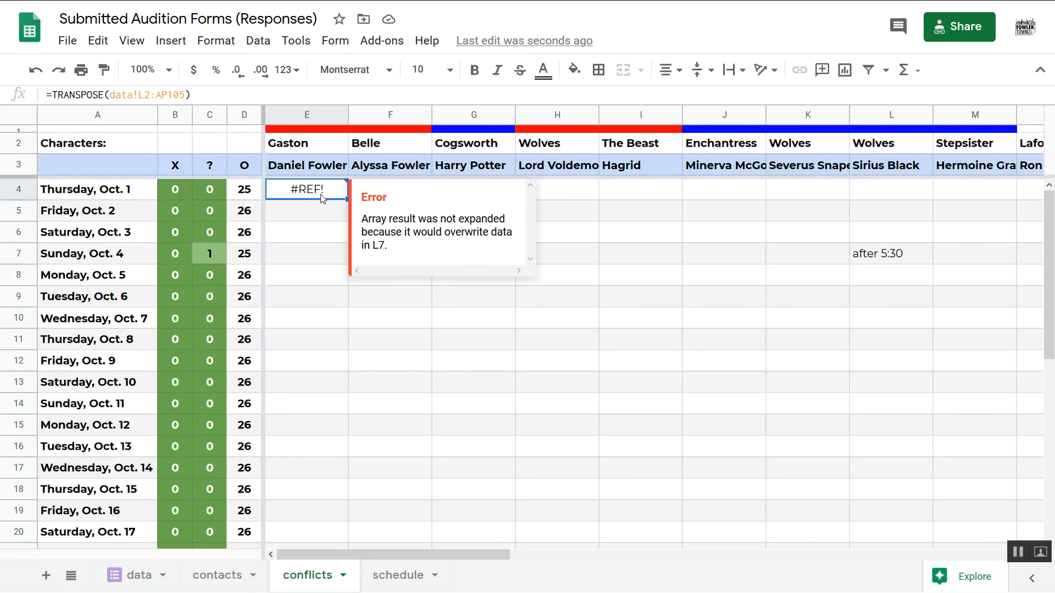
pyautogui.hotkey('ctrl', 'z')
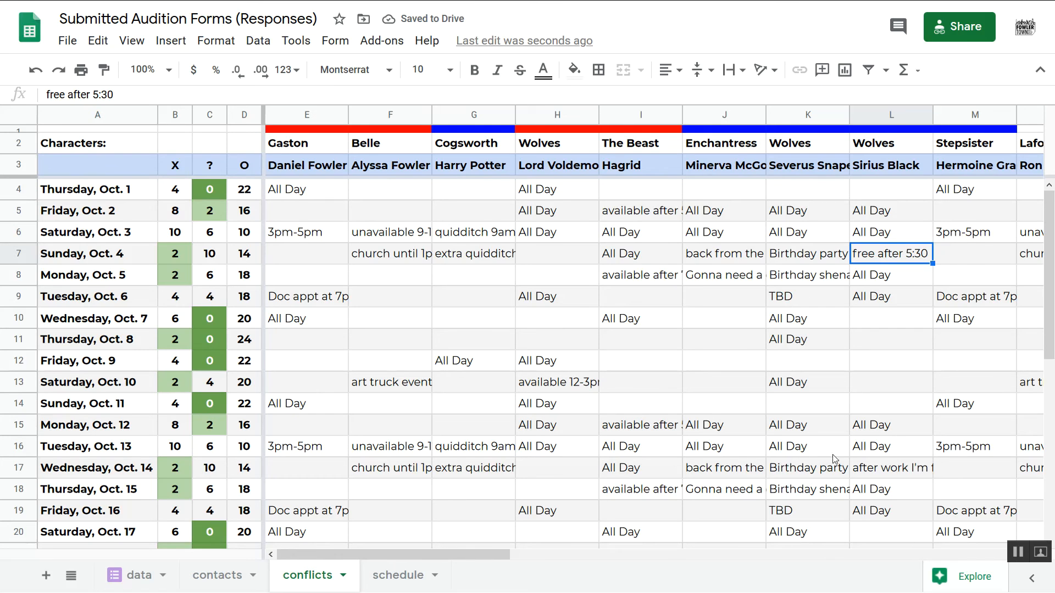
# Step: Inspect the Tuesday, Oct. 6 entry in column L and the cast-name formula in cell E3
pyautogui.click(887, 302)
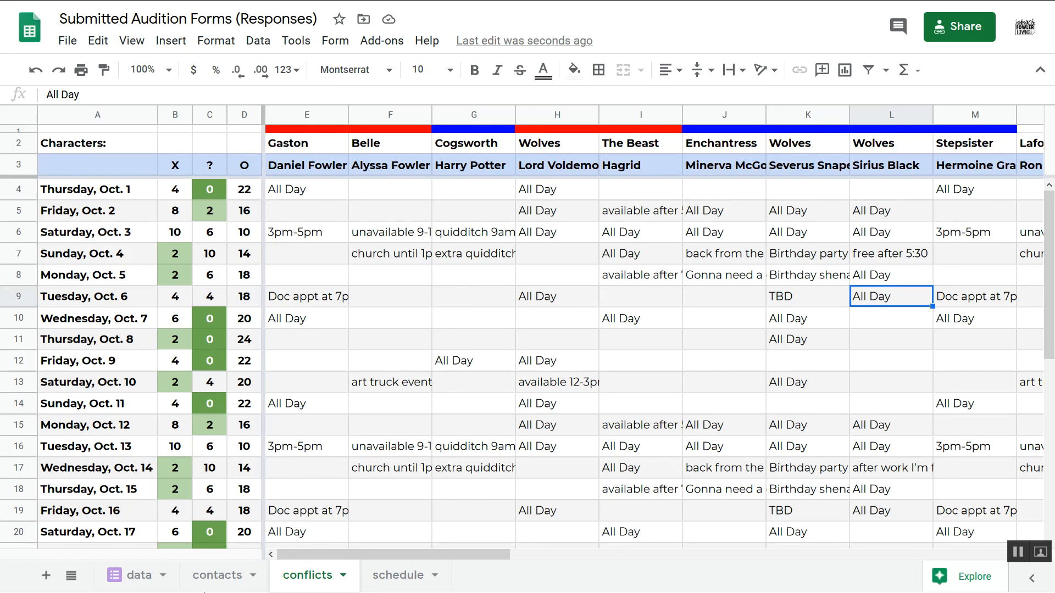
pyautogui.click(284, 169)
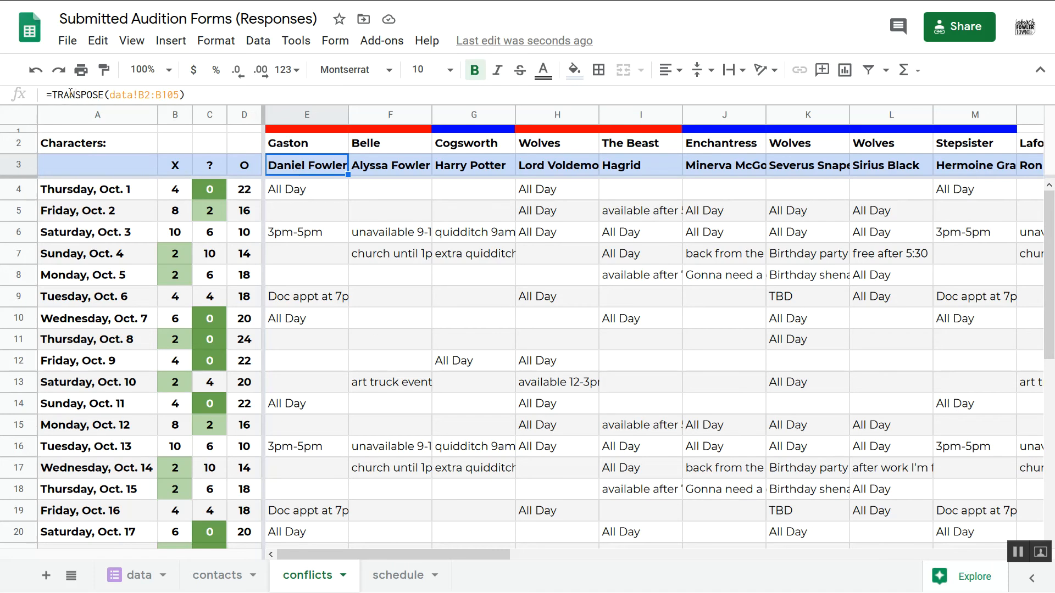
# Step: Compare the linked formulas in cells E3 and E4 of the conflicts sheet with the neighbouring cells
pyautogui.press('Right')
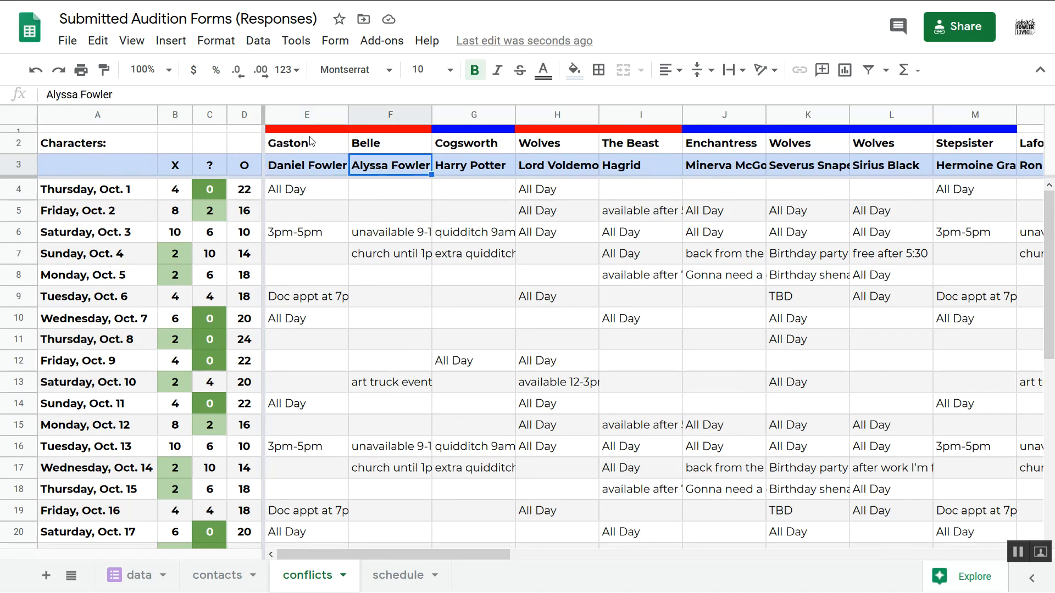
pyautogui.press('Down')
pyautogui.press('Left')
pyautogui.press('Down')
pyautogui.press('Down')
pyautogui.press('Up')
pyautogui.press('Up')
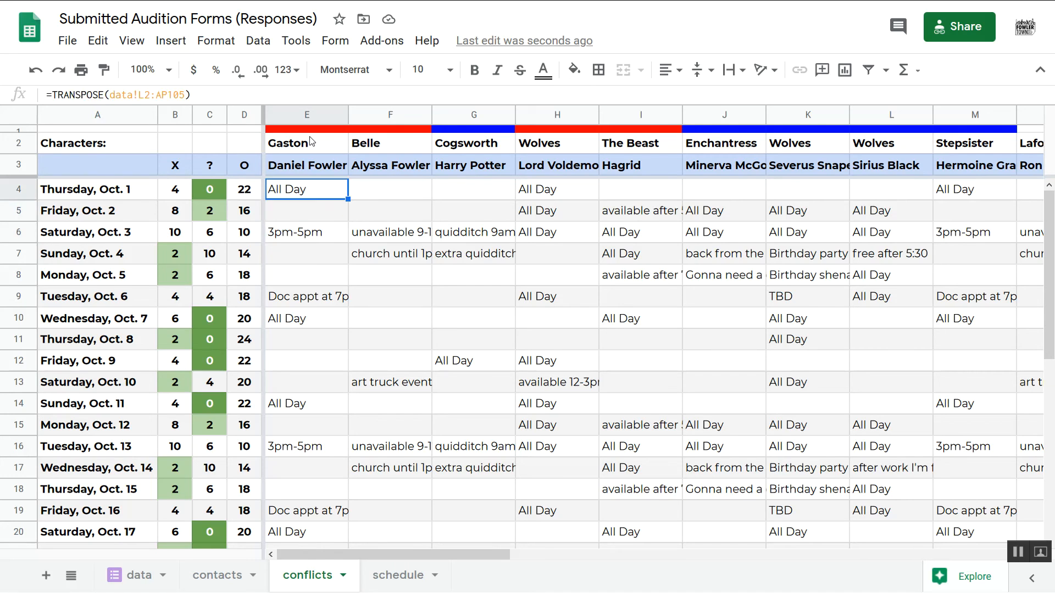
pyautogui.press('Up')
pyautogui.press('Down')
pyautogui.press('Up')
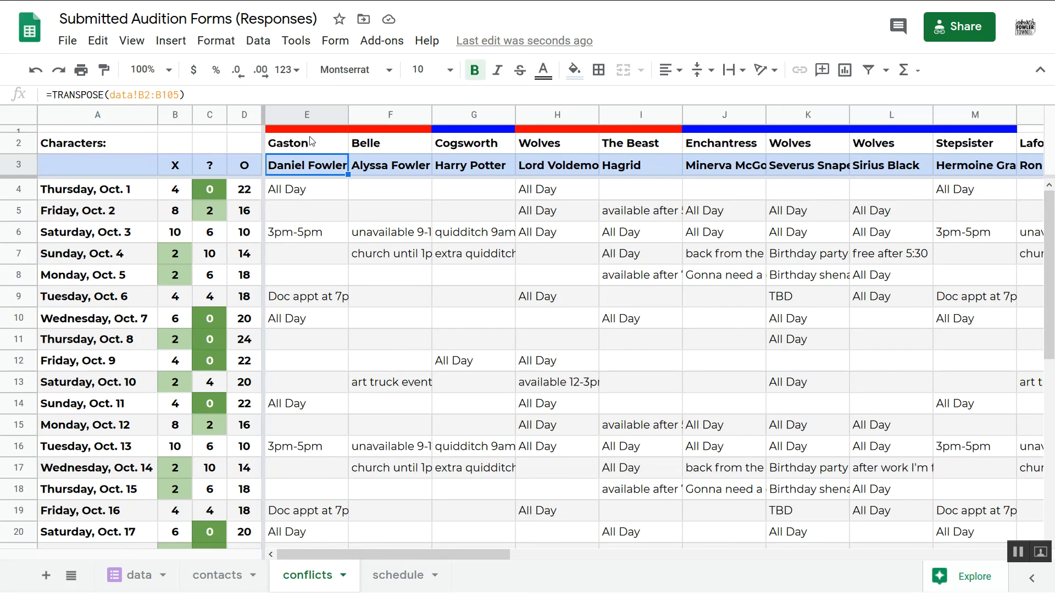
# Step: Replace the linked cast names in E3:AD3 with plain values, and check the contents of cells E3 and F3
pyautogui.hotkey('shift', 'Right')
pyautogui.hotkey('shift', 'Right')
pyautogui.hotkey('shift', 'Right')
pyautogui.hotkey('shift', 'Right')
pyautogui.hotkey('shift', 'Right')
pyautogui.hotkey('shift', 'Right')
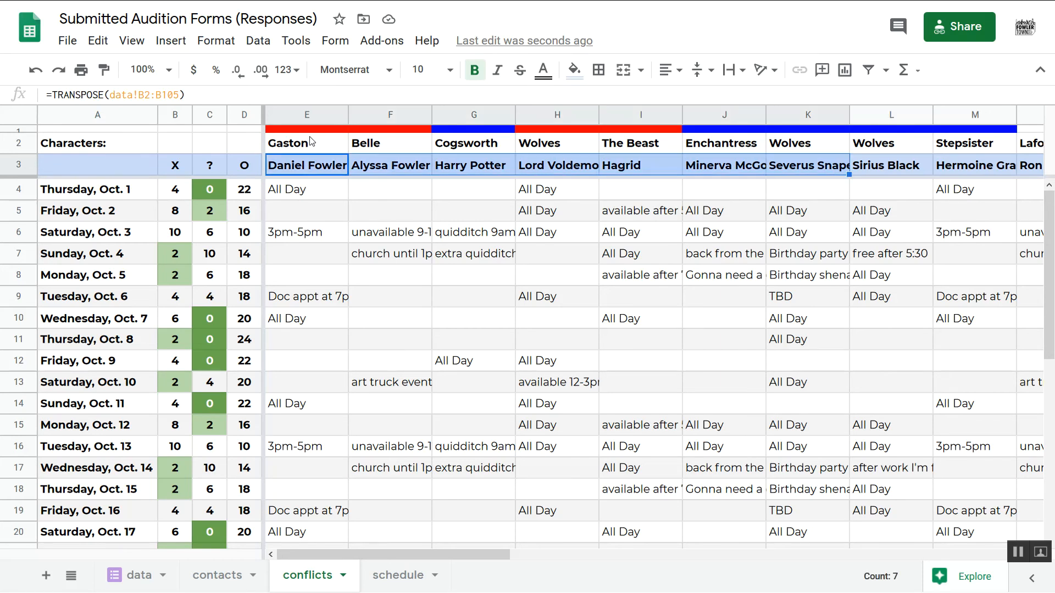
pyautogui.hotkey('ctrl', 'shift', 'Right')
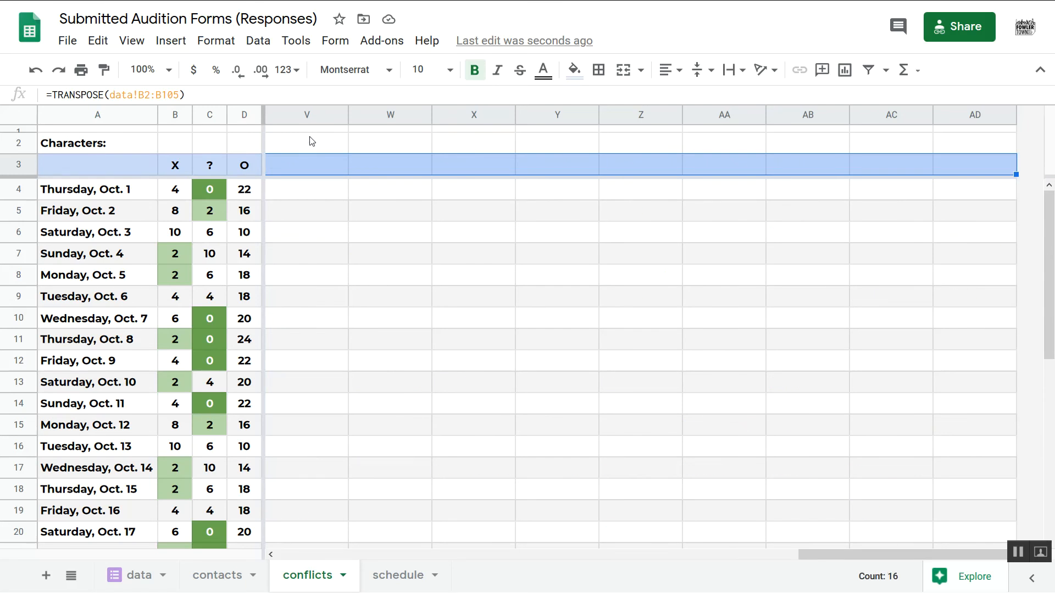
pyautogui.hscroll(-15, 383, 198)
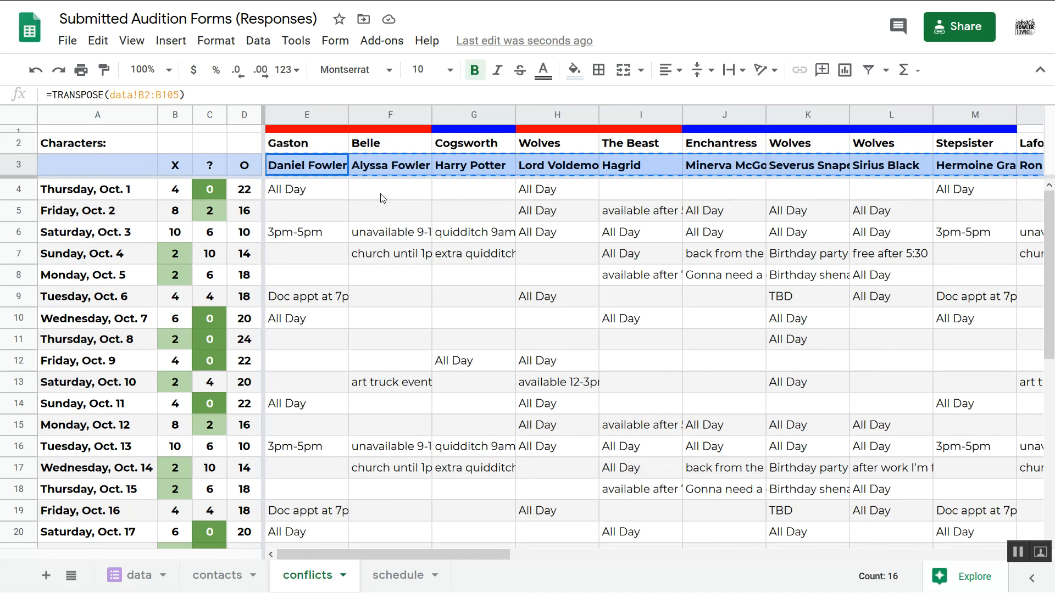
pyautogui.rightClick(305, 166)
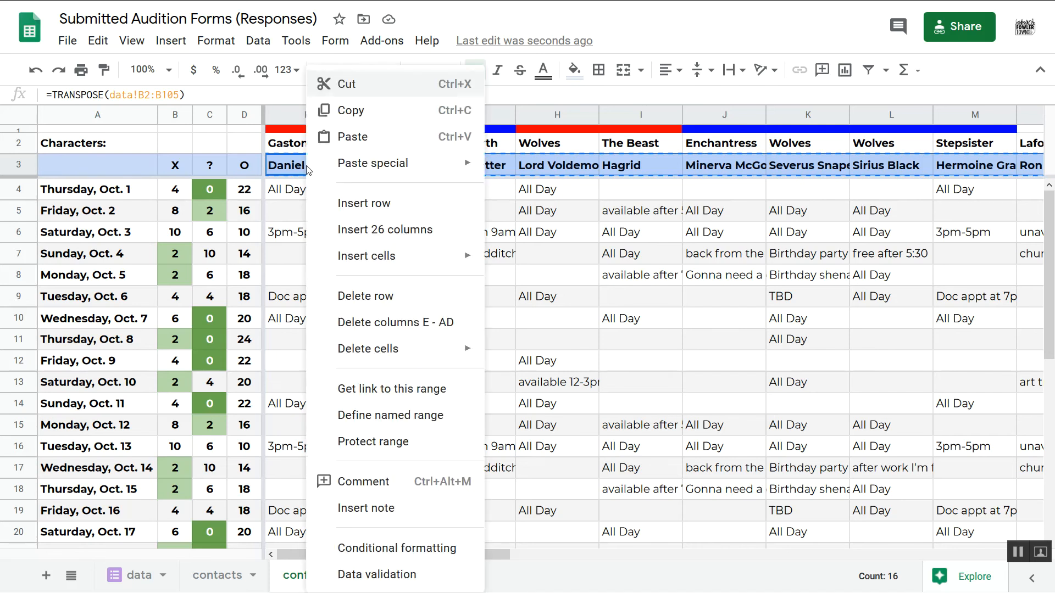
pyautogui.moveTo(391, 175)
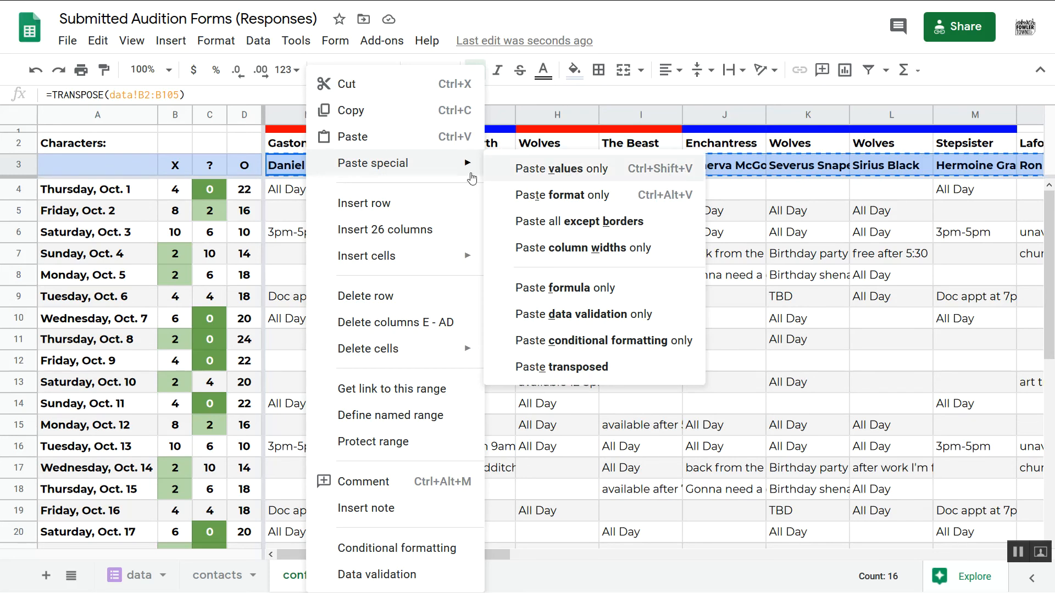
pyautogui.click(295, 168)
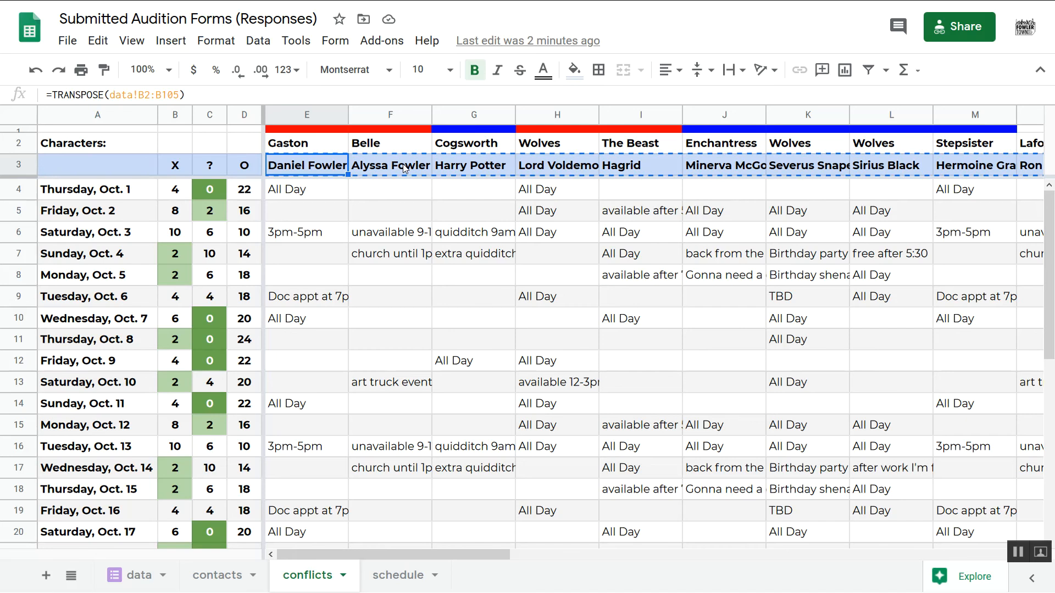
pyautogui.hotkey('ctrl', 'shift', 'v')
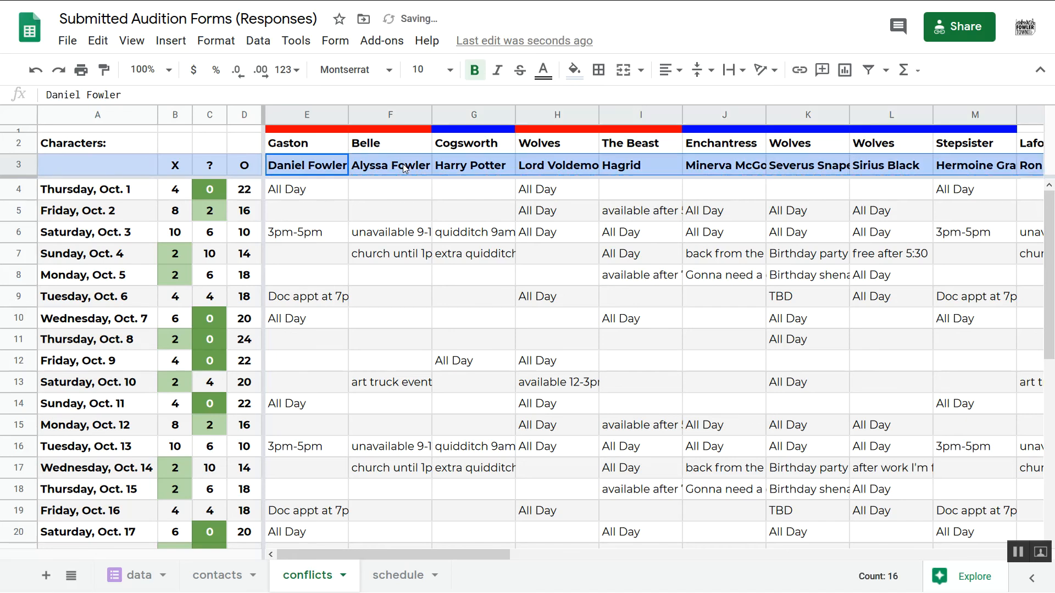
pyautogui.click(325, 168)
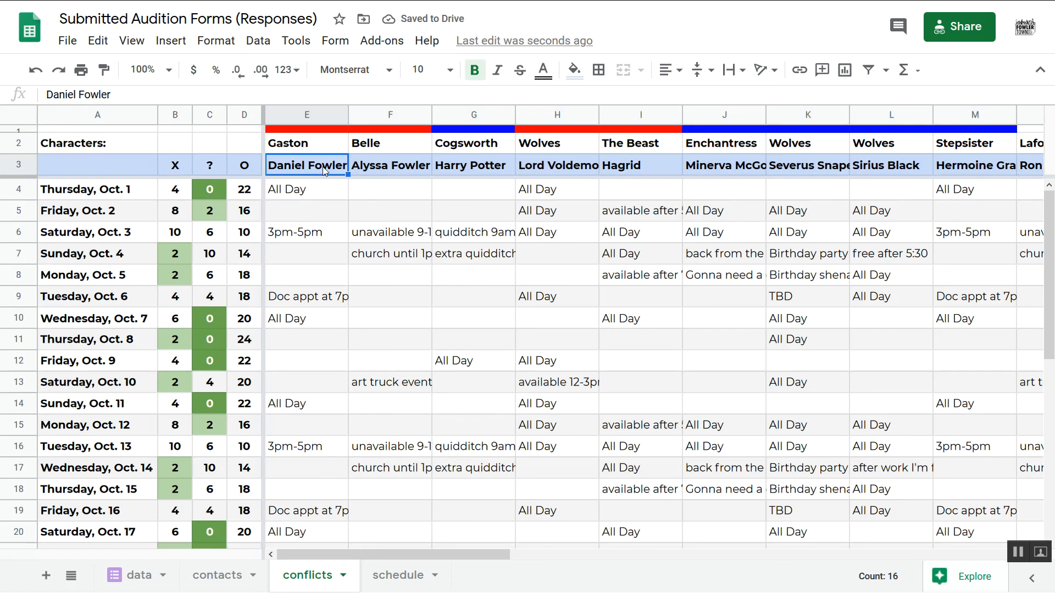
pyautogui.click(118, 94)
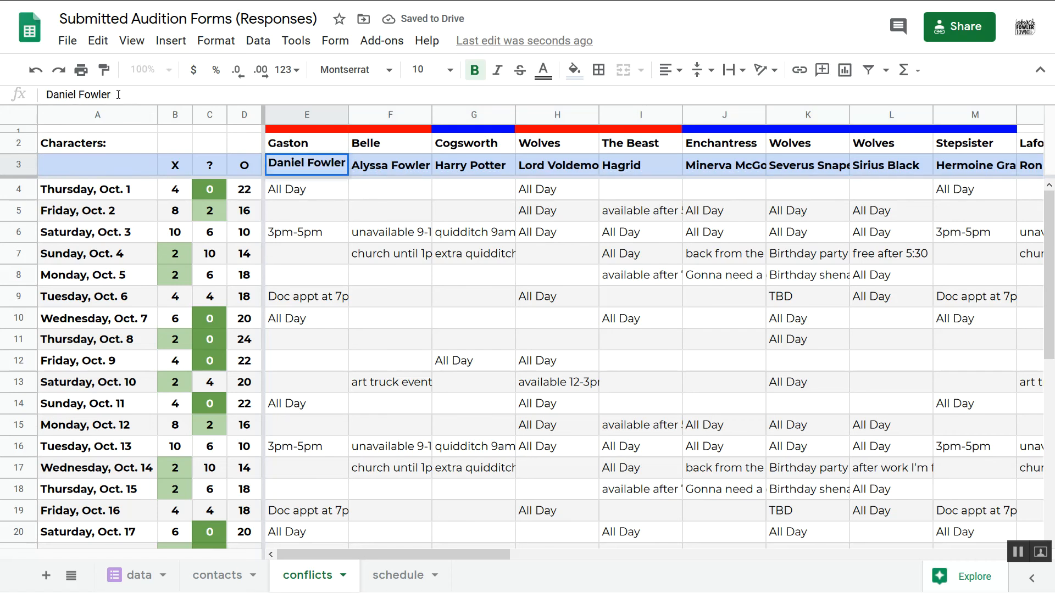
pyautogui.doubleClick(118, 95)
pyautogui.press('Escape')
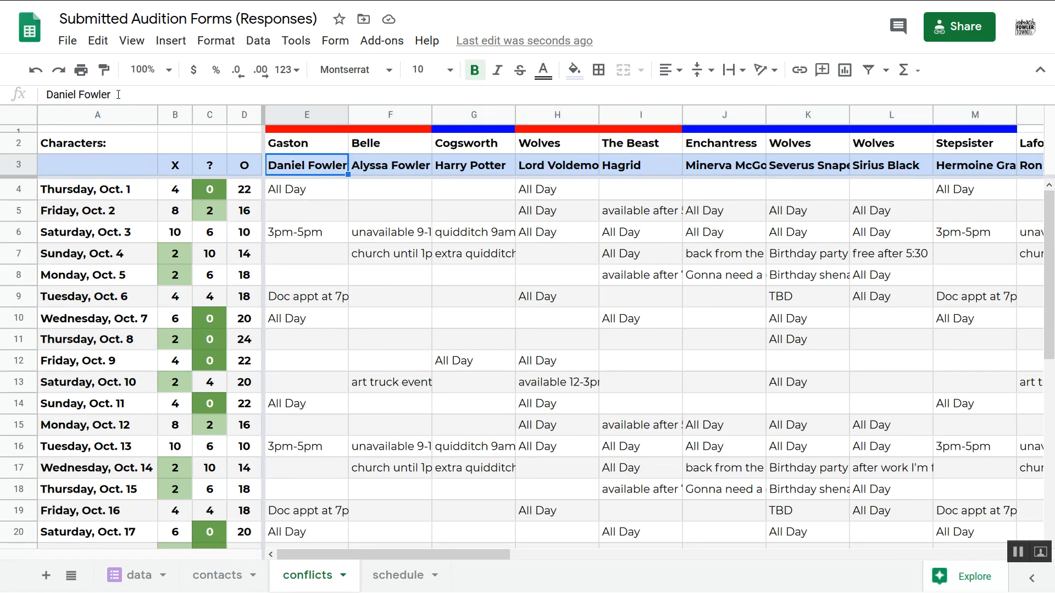
pyautogui.click(377, 172)
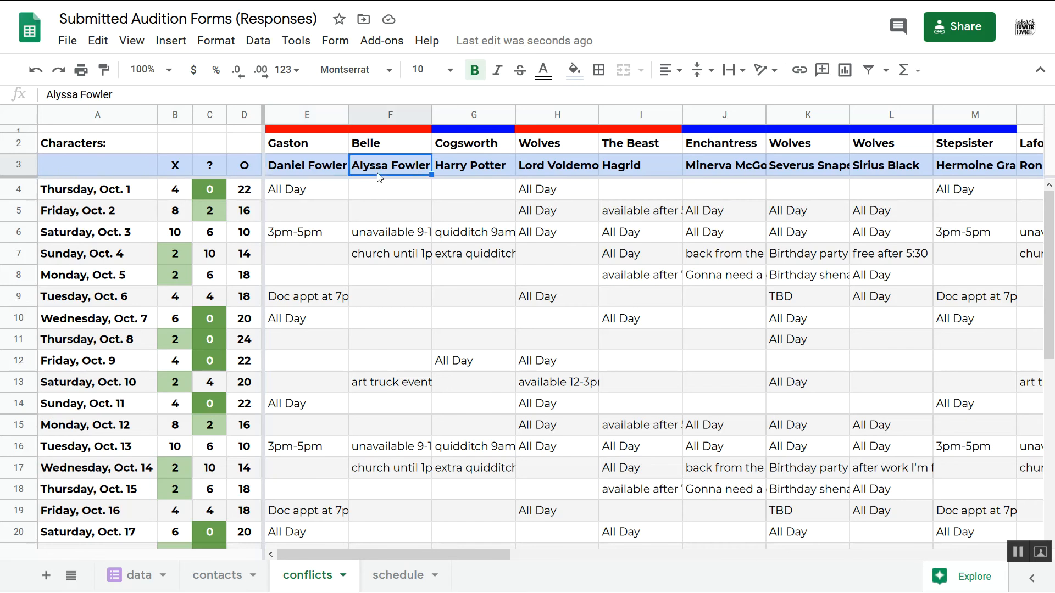
# Step: Replace the linked conflict entries in E4:AD35 with plain values, and check cells F26, E4 and K11
pyautogui.click(326, 190)
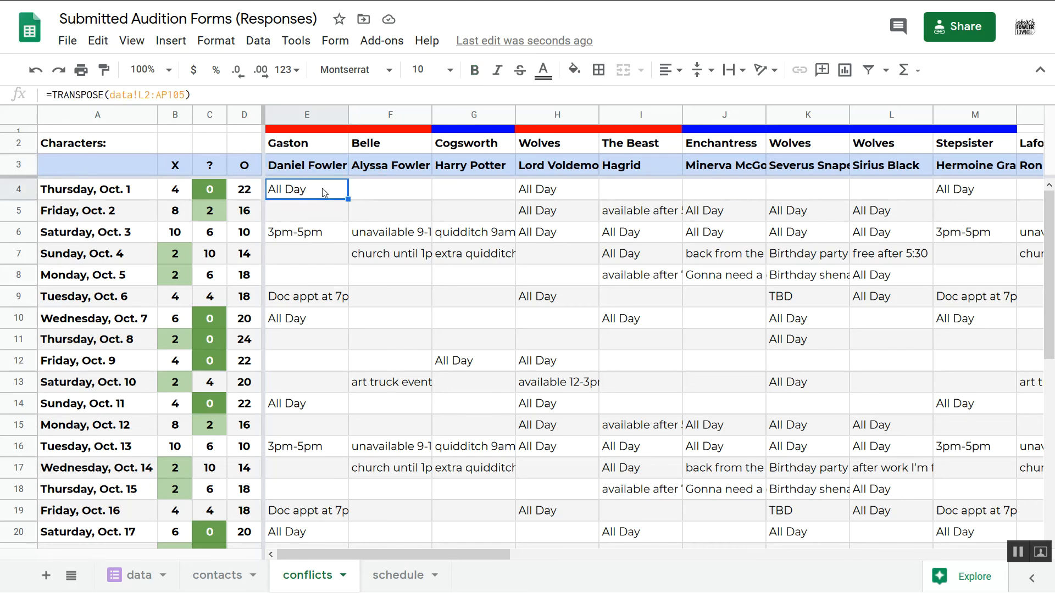
pyautogui.hotkey('ctrl', 'shift', 'Right')
pyautogui.hotkey('ctrl', 'shift', 'Right')
pyautogui.hotkey('ctrl', 'shift', 'Right')
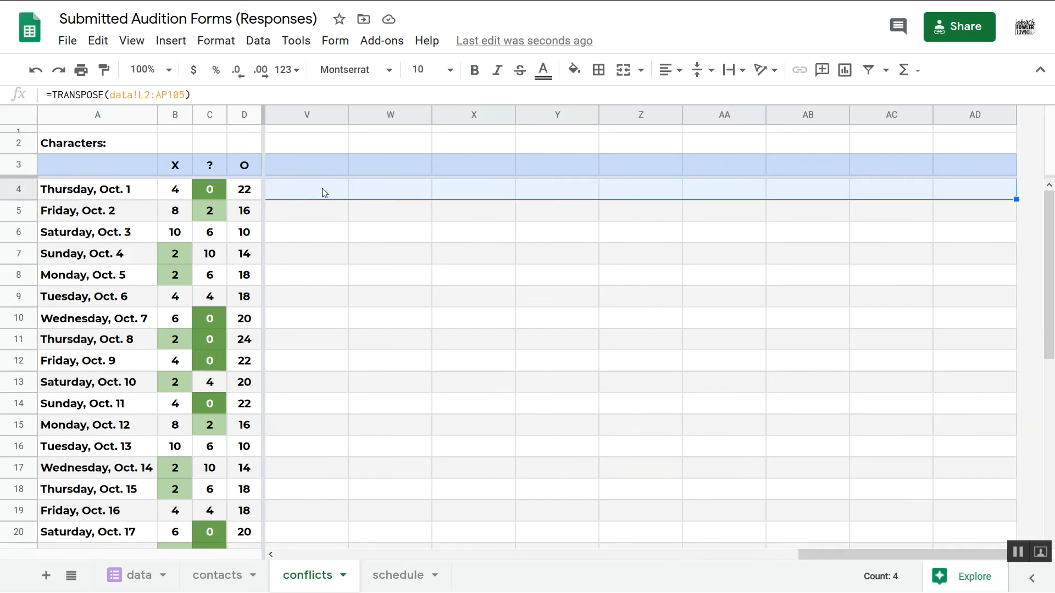
pyautogui.hotkey('shift', 'Down')
pyautogui.hotkey('shift', 'Down')
pyautogui.hotkey('shift', 'Down')
pyautogui.hotkey('shift', 'Down')
pyautogui.hotkey('shift', 'Down')
pyautogui.hotkey('shift', 'Down')
pyautogui.hotkey('shift', 'Down')
pyautogui.hotkey('shift', 'Down')
pyautogui.hotkey('shift', 'Down')
pyautogui.hotkey('shift', 'Down')
pyautogui.hotkey('shift', 'Down')
pyautogui.hotkey('shift', 'Down')
pyautogui.hotkey('shift', 'Down')
pyautogui.hotkey('shift', 'Down')
pyautogui.hotkey('shift', 'Down')
pyautogui.hotkey('shift', 'Down')
pyautogui.hotkey('shift', 'Down')
pyautogui.hotkey('shift', 'Down')
pyautogui.hotkey('shift', 'Down')
pyautogui.hotkey('shift', 'Down')
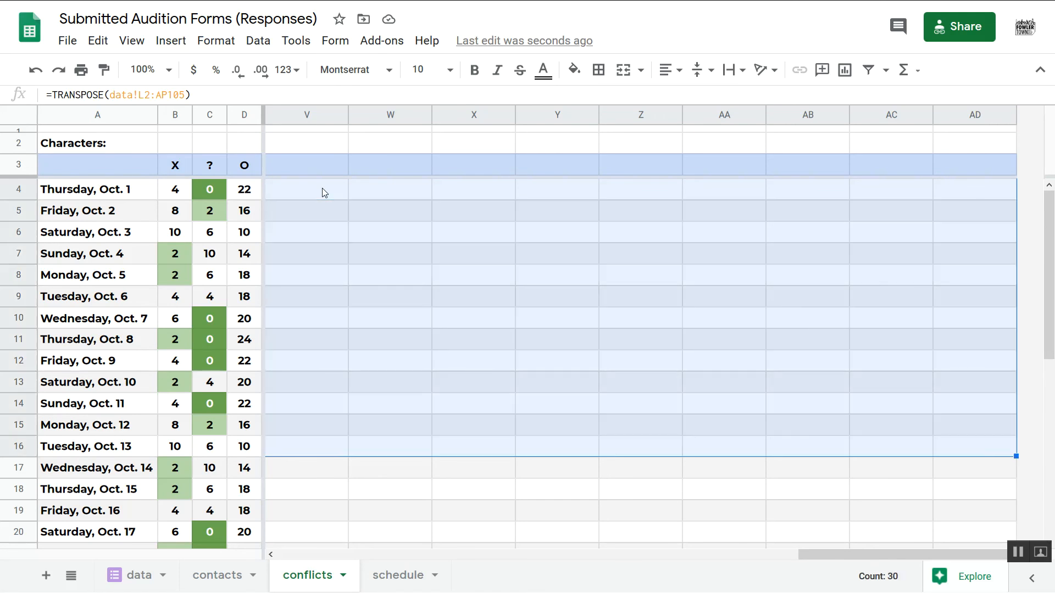
pyautogui.hotkey('ctrl', 'shift', 'Down')
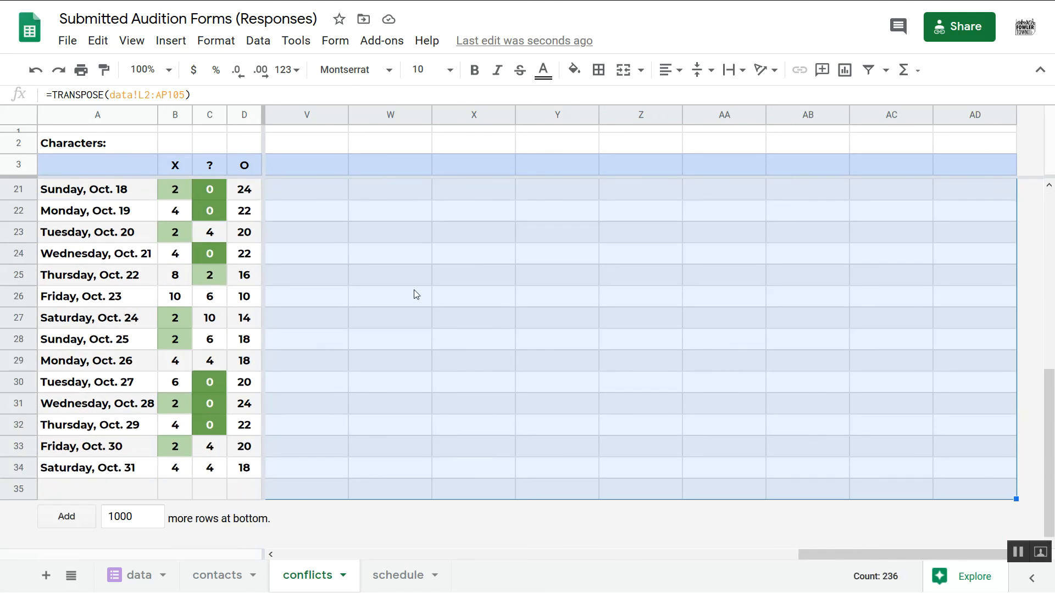
pyautogui.hscroll(-10, 414, 289)
pyautogui.scroll(6, 415, 293)
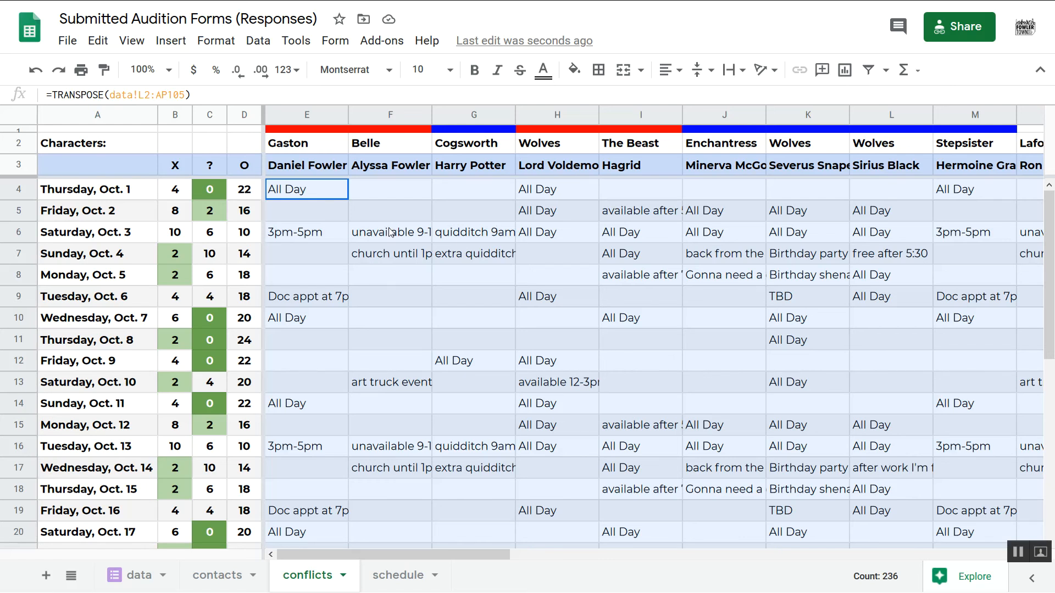
pyautogui.scroll(-6, 351, 194)
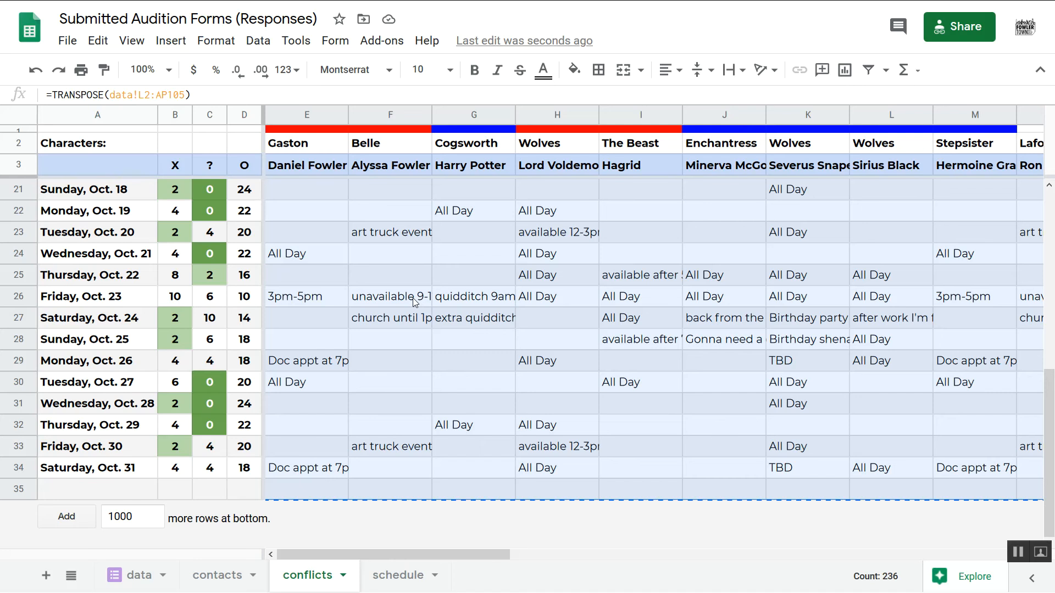
pyautogui.hotkey('ctrl', 'shift', 'v')
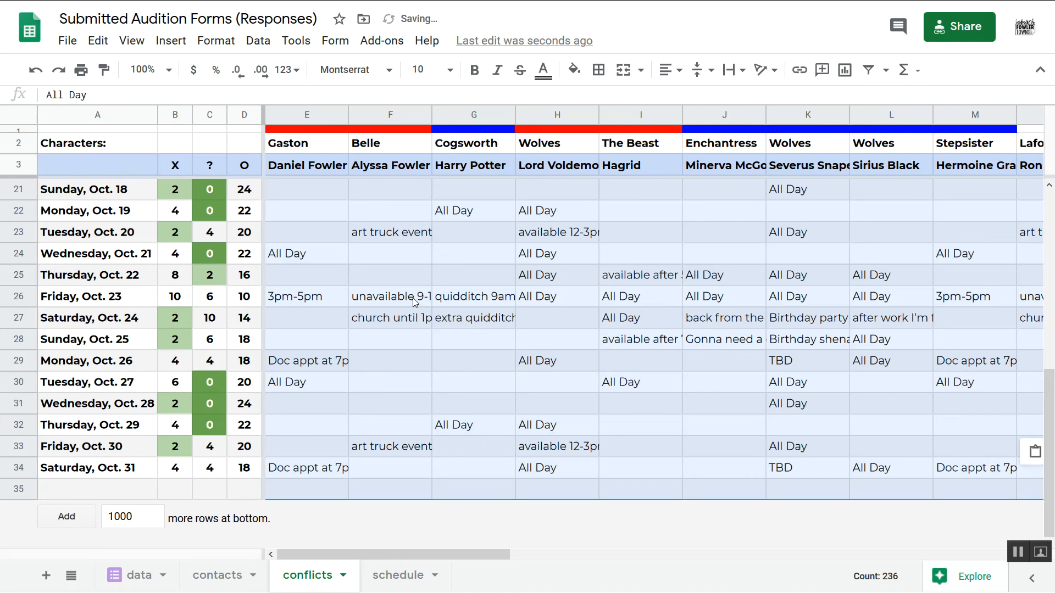
pyautogui.click(413, 298)
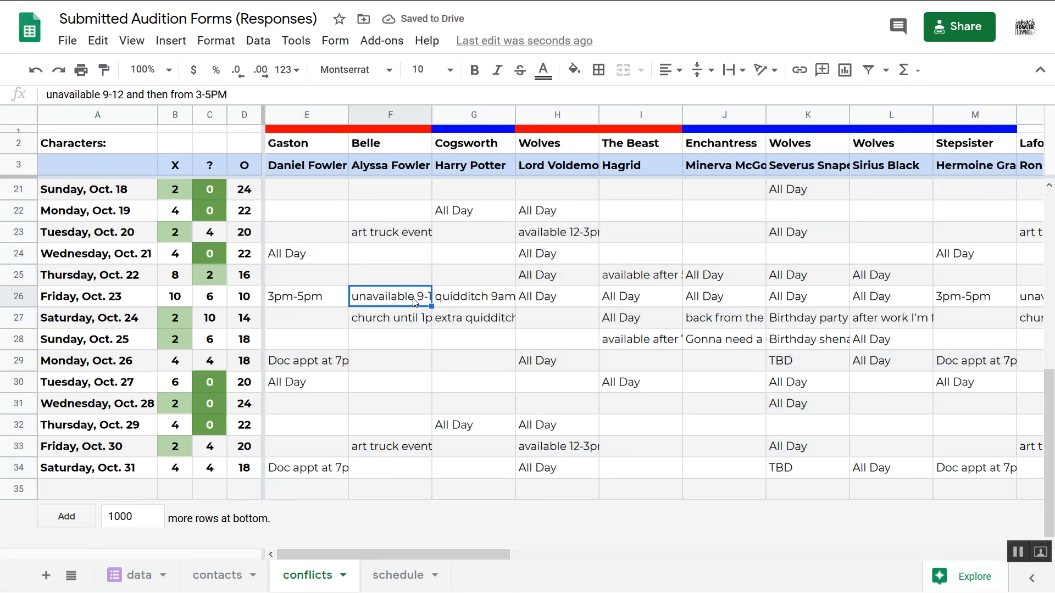
pyautogui.scroll(6, 347, 284)
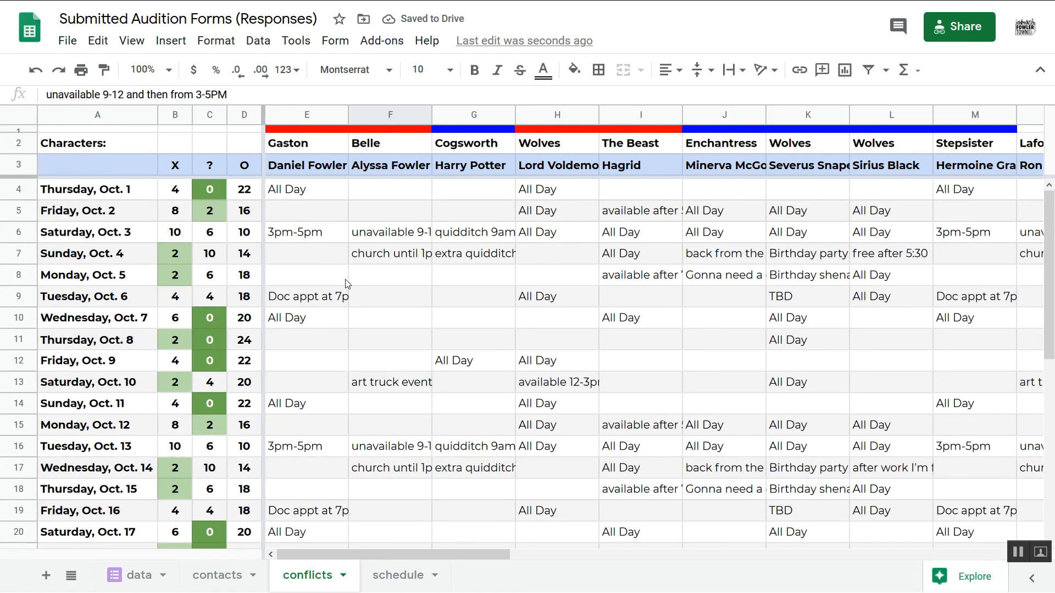
pyautogui.click(314, 192)
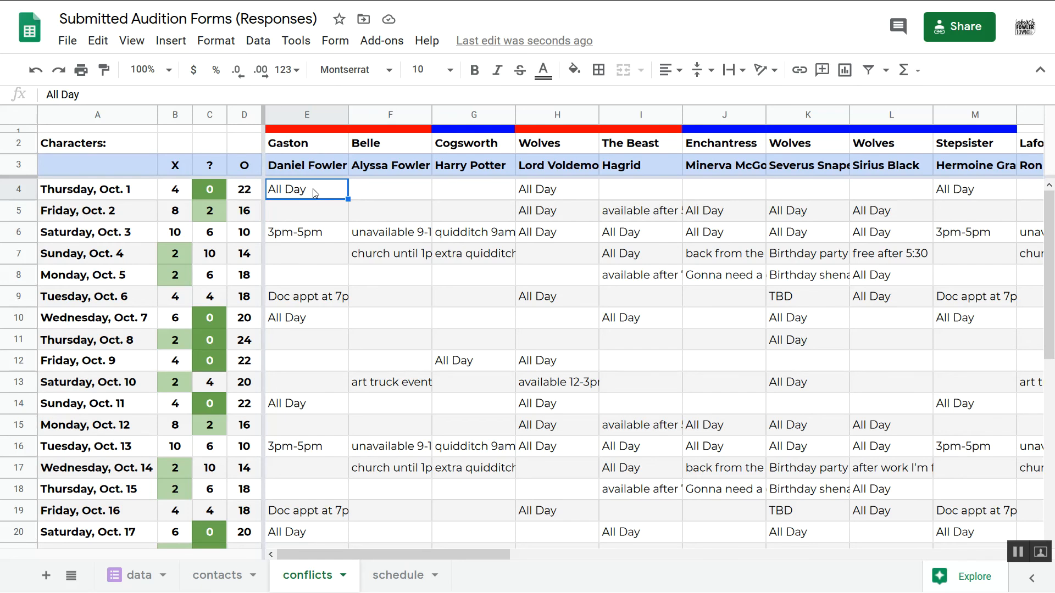
pyautogui.click(764, 322)
pyautogui.click(811, 344)
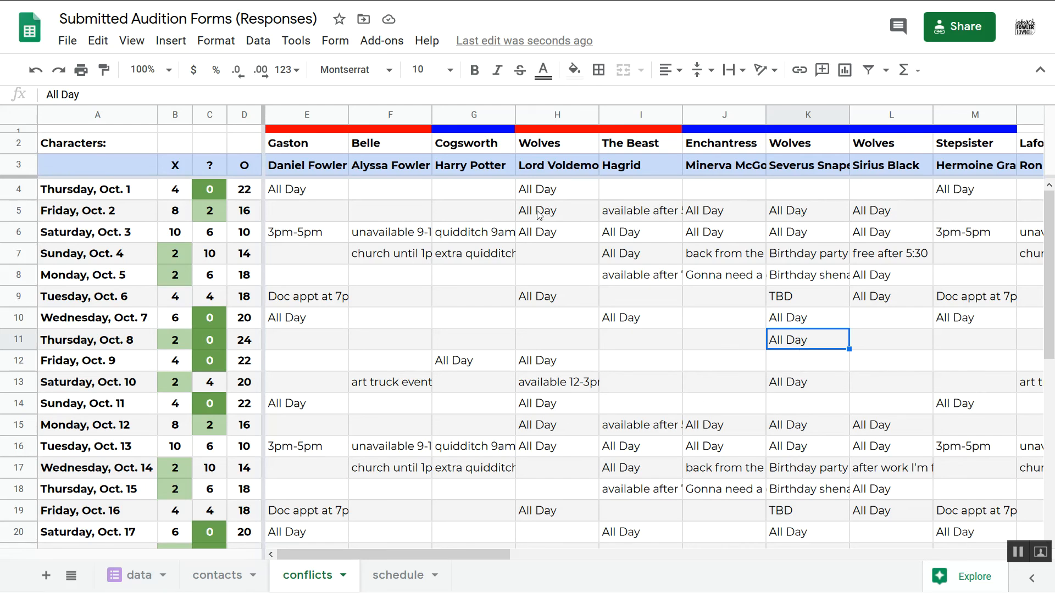
# Step: Try overwriting Cogsworth's Saturday, Oct. 3 conflict in cell G6 with "lsdkgnlhn a;lehn", and undo the entry
pyautogui.click(477, 238)
pyautogui.write('lsdkgnlhn a;lehn')
pyautogui.press('Return')
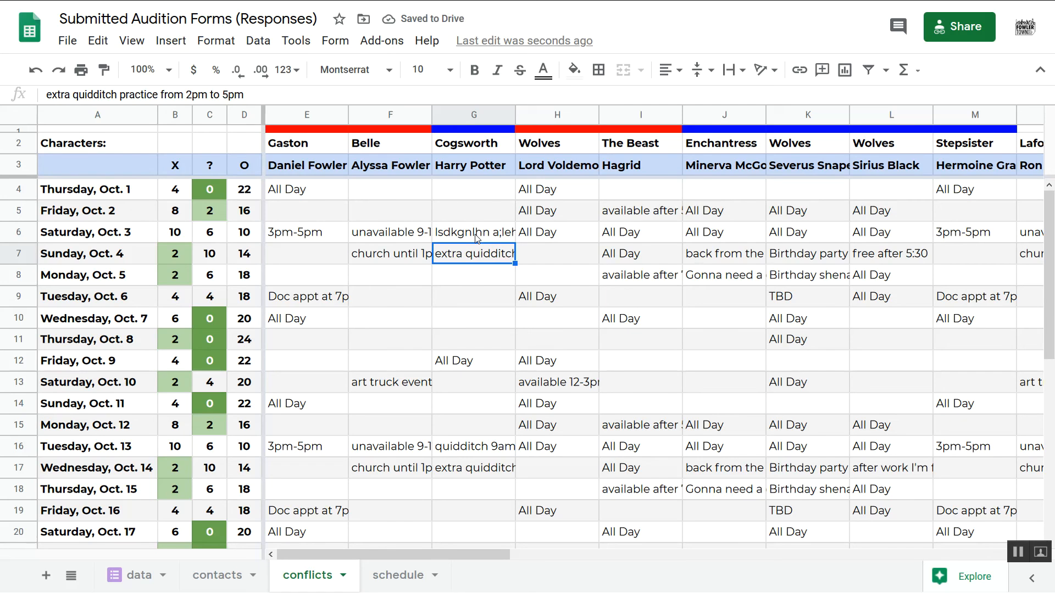
pyautogui.hotkey('ctrl', 'z')
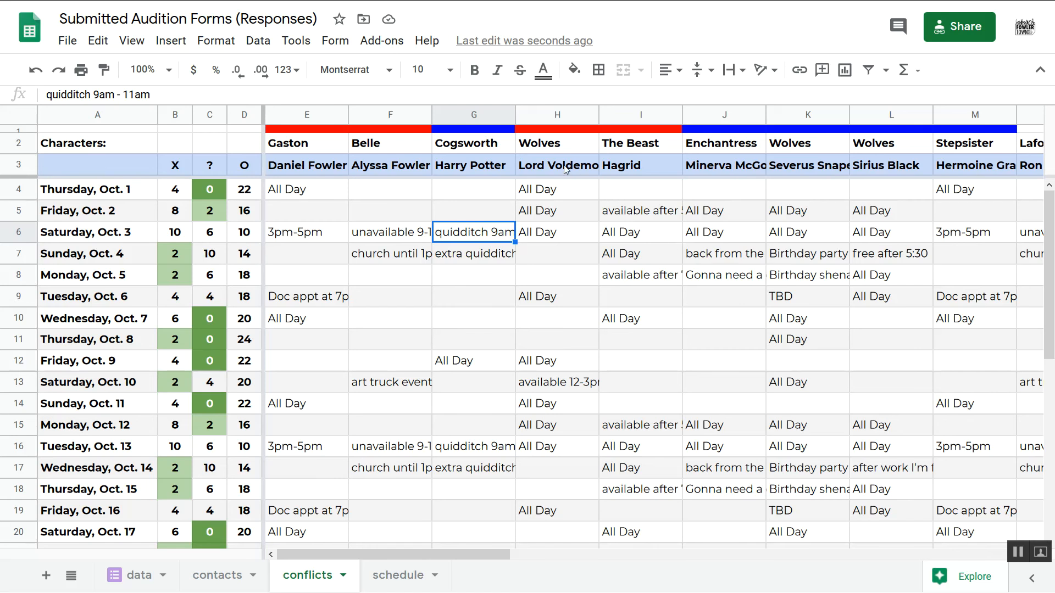
# Step: View the data sheet, return to the conflicts sheet, and inspect the entries in cells G7 and I5
pyautogui.click(467, 210)
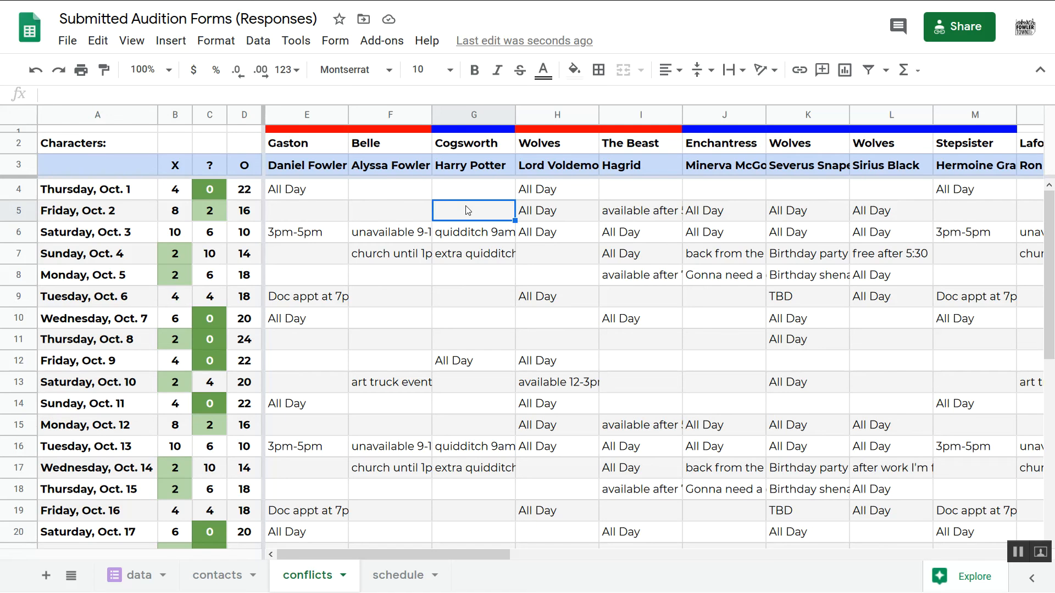
pyautogui.click(128, 586)
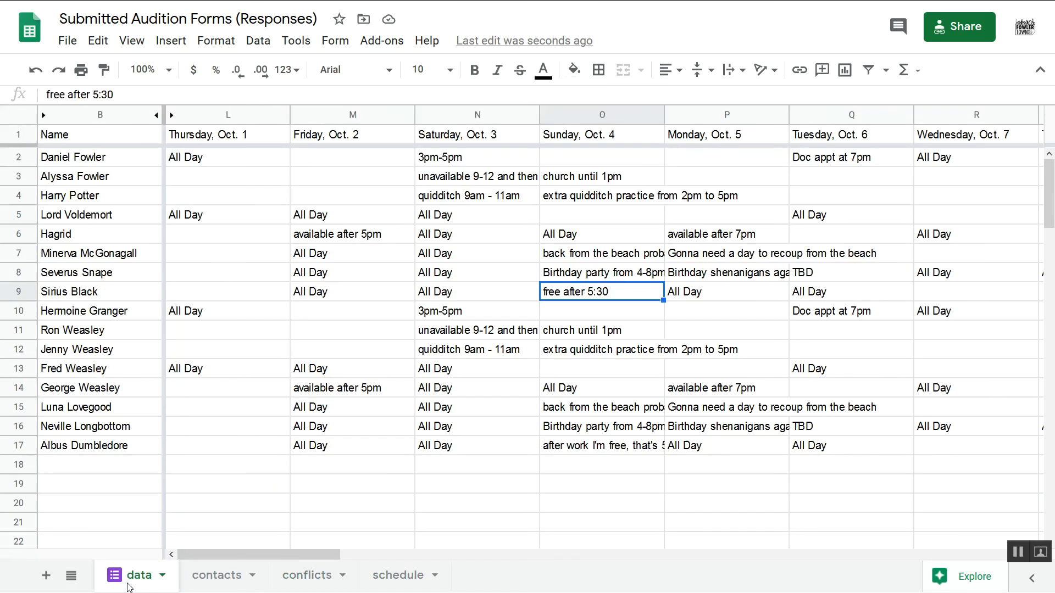
pyautogui.click(323, 575)
pyautogui.click(497, 262)
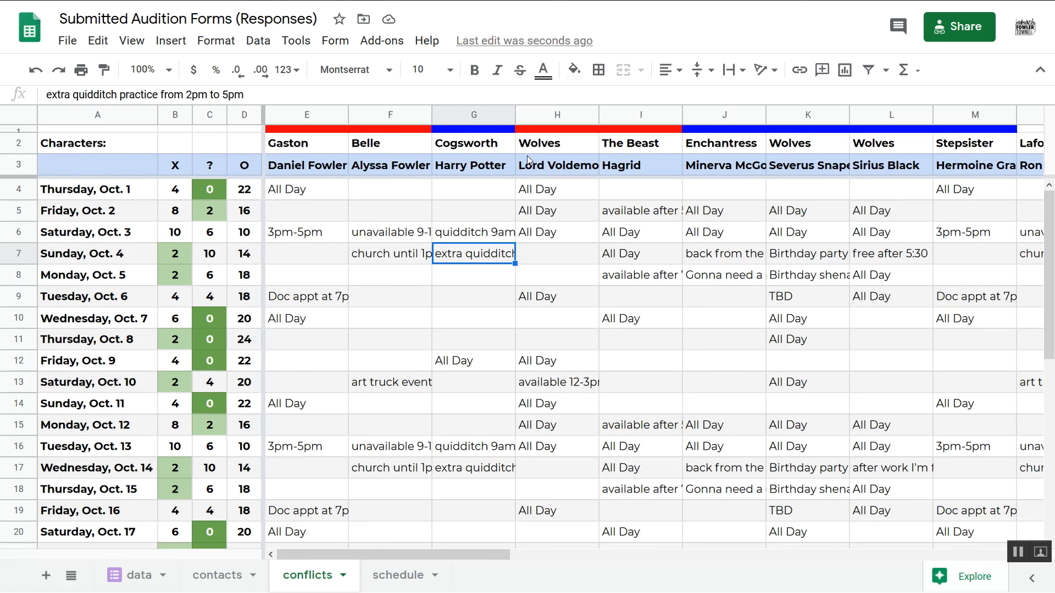
pyautogui.click(625, 214)
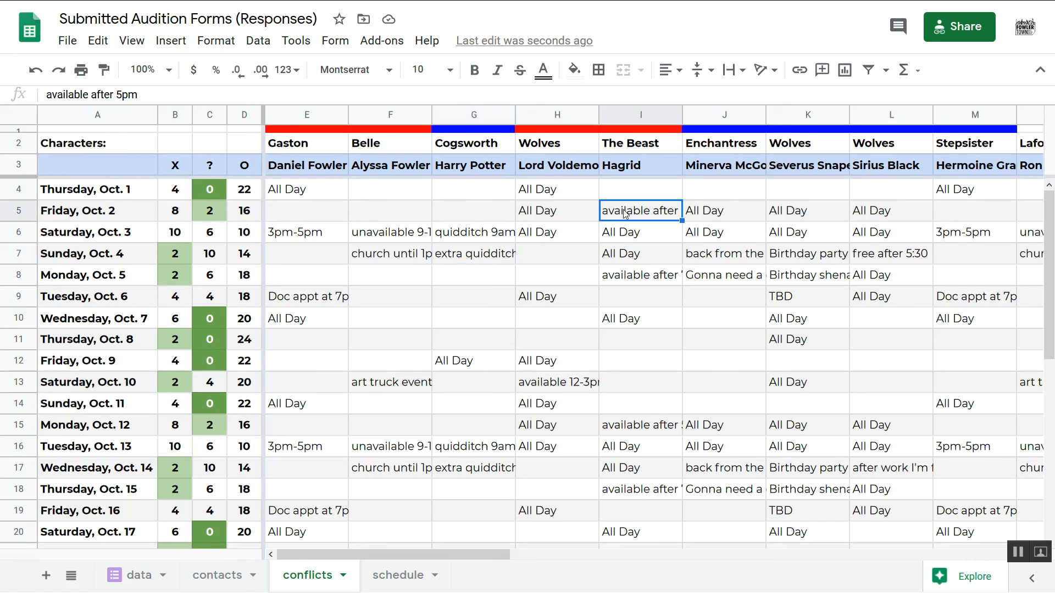
# Step: Move The Beast's column directly after Belle, and the first Wolves column directly after Enchantress
pyautogui.click(629, 114)
pyautogui.moveTo(629, 115); pyautogui.dragTo(444, 139)
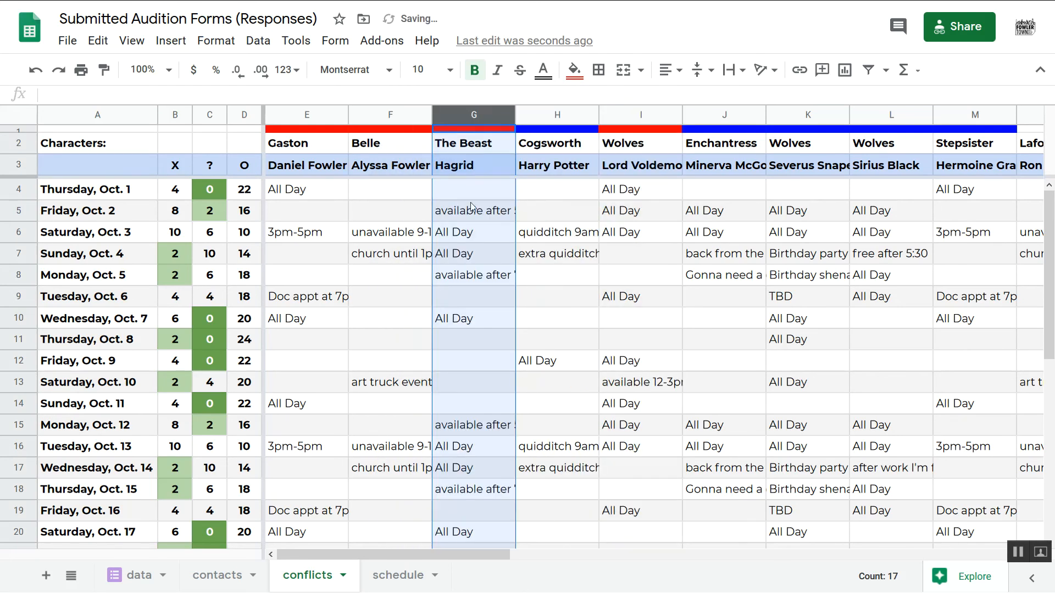
pyautogui.click(628, 115)
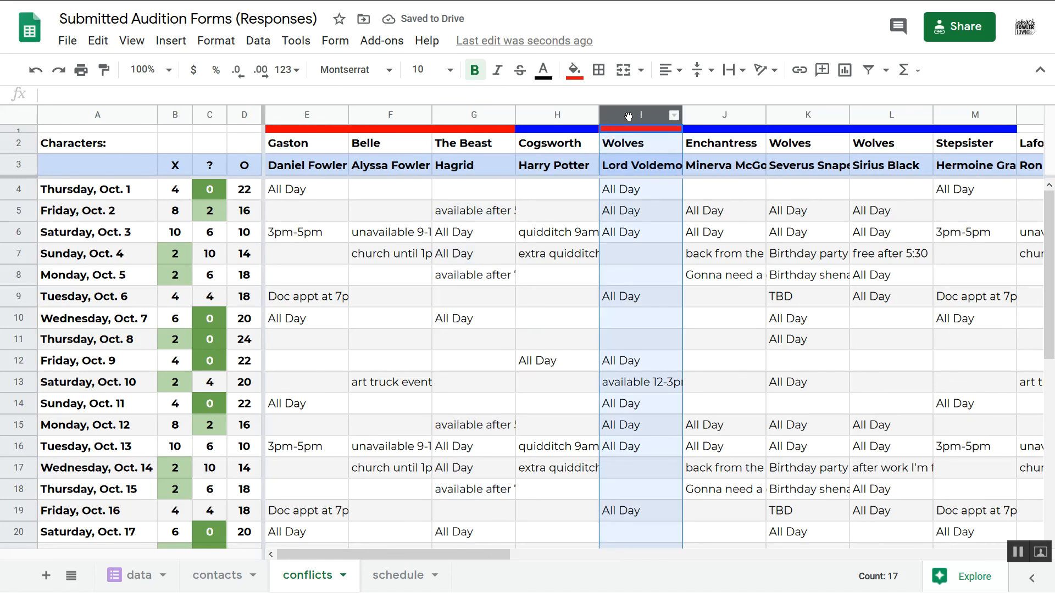
pyautogui.moveTo(629, 114); pyautogui.dragTo(724, 119)
# Step: Move Lafoo's column directly after The Beast's column
pyautogui.click(1028, 116)
pyautogui.moveTo(1028, 116); pyautogui.dragTo(442, 203)
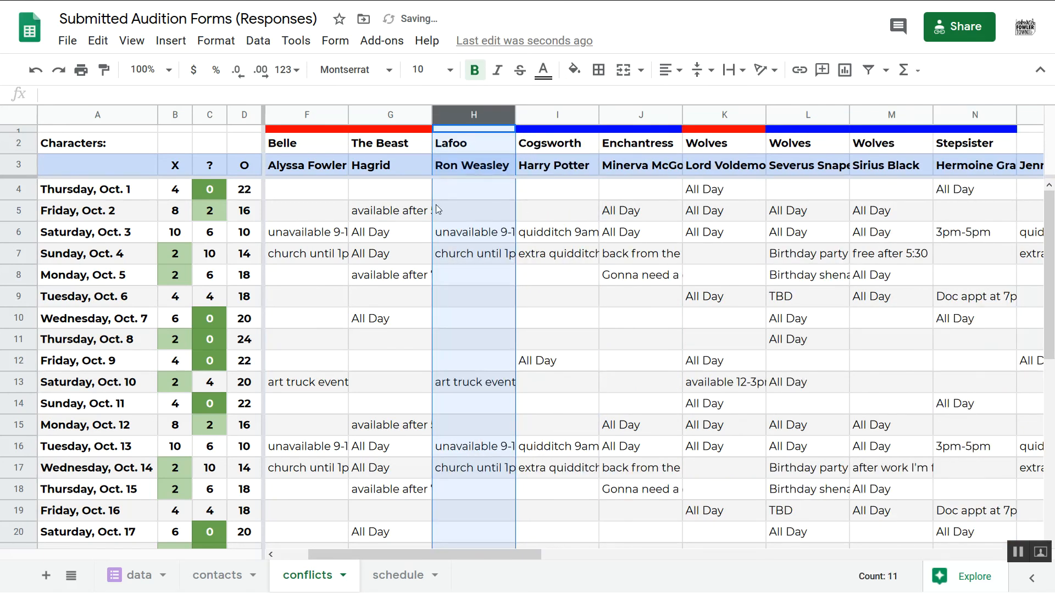
pyautogui.hscroll(-1, 437, 208)
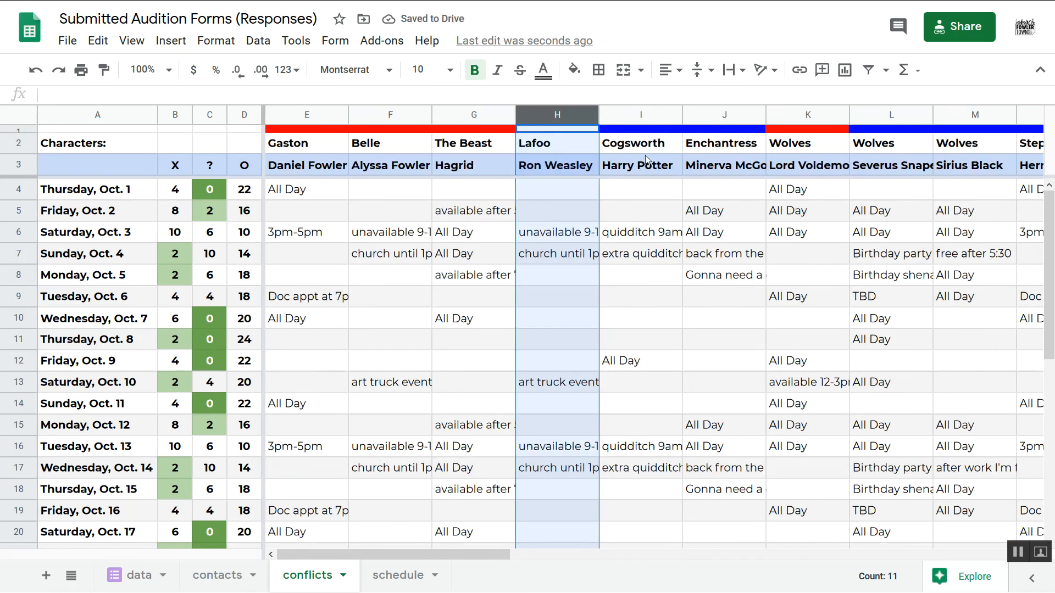
# Step: Move Lafoo's column directly after Gaston's, and copy Gaston's red cast marker in row 1 onto Lafoo's column
pyautogui.moveTo(551, 122); pyautogui.dragTo(390, 120)
pyautogui.click(291, 218)
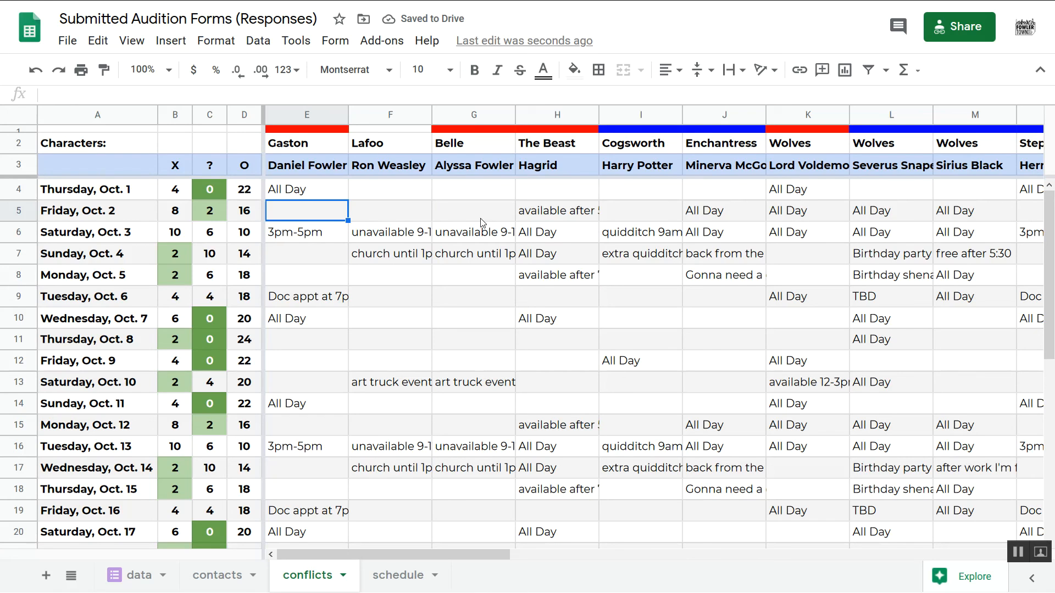
pyautogui.click(336, 130)
pyautogui.hotkey('ctrl', 'c')
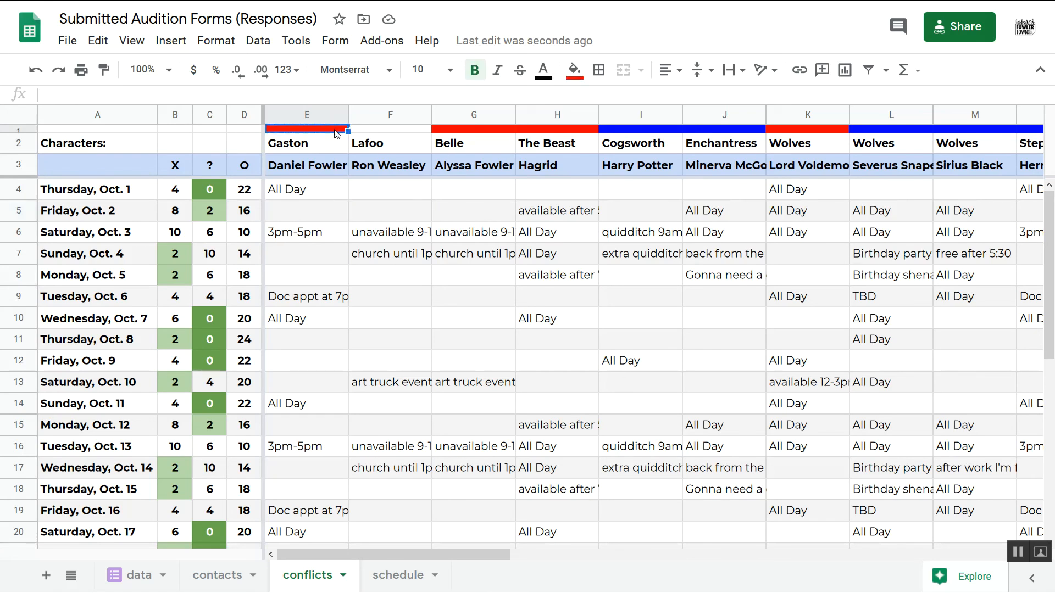
pyautogui.press('Right')
pyautogui.hotkey('ctrl', 'v')
pyautogui.press('Down')
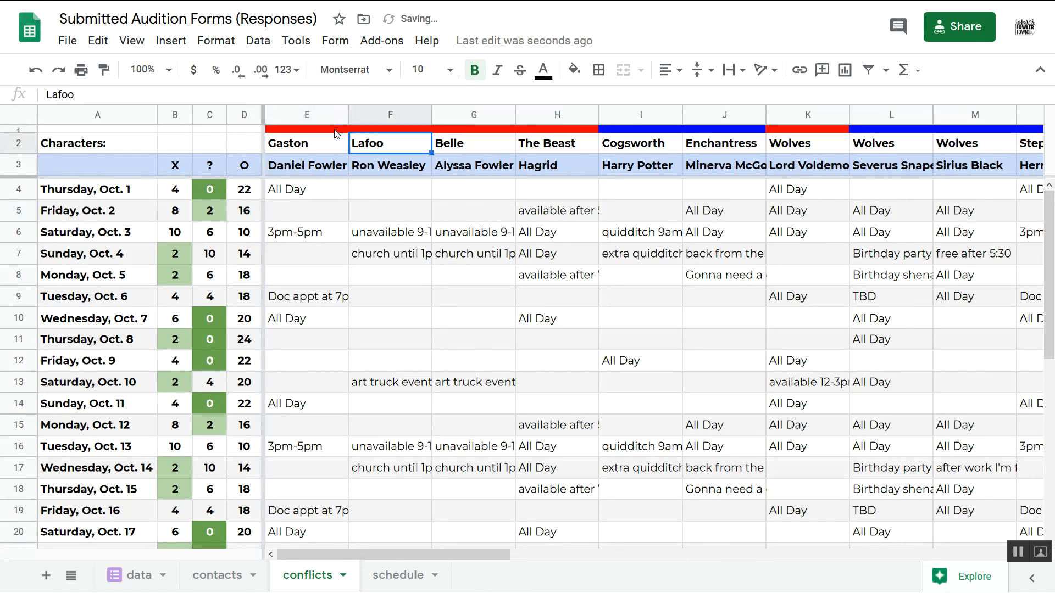
pyautogui.click(392, 263)
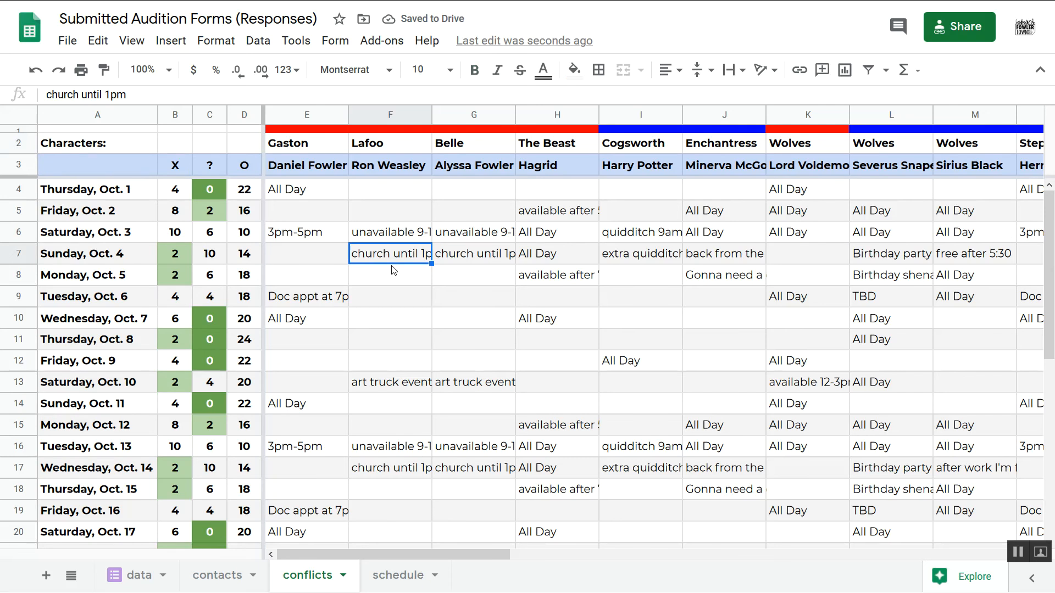
# Step: Inspect the conflict-count formulas for Tuesday, Oct. 6 in the X, ? and O columns
pyautogui.click(222, 297)
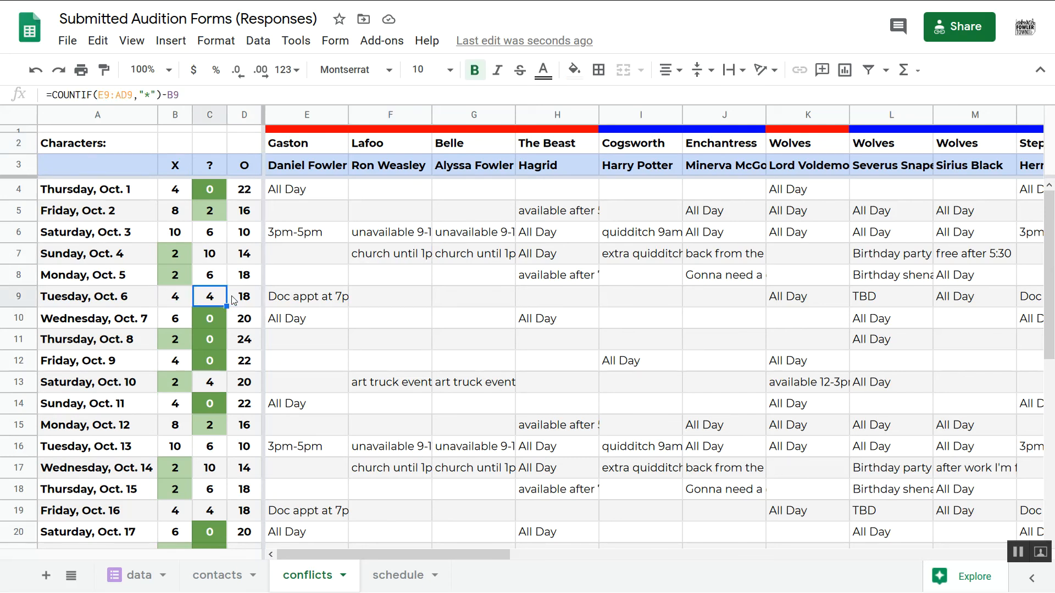
pyautogui.press('Left')
pyautogui.press('Right')
pyautogui.press('Right')
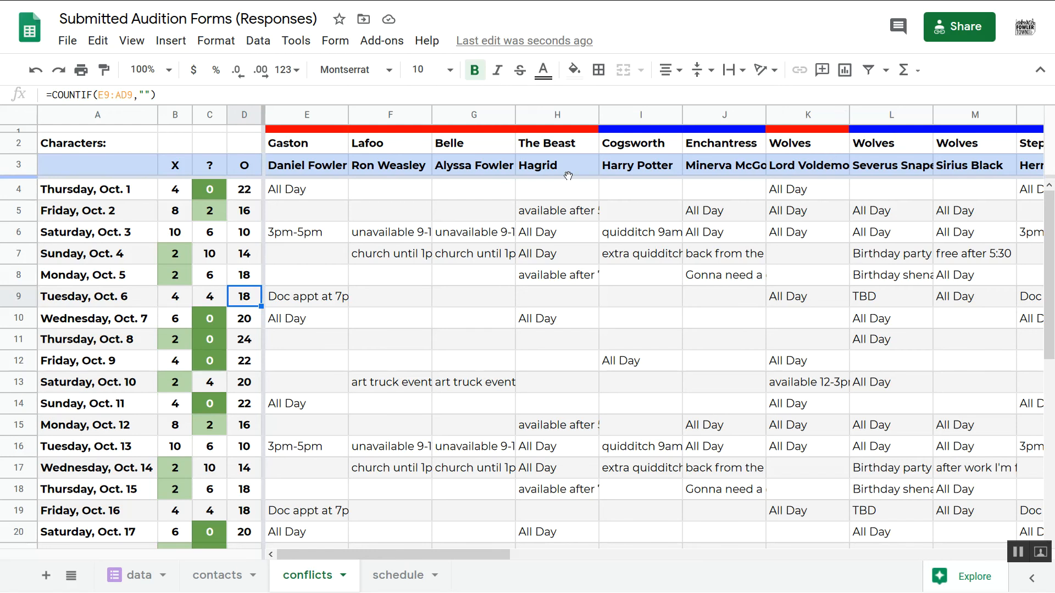
# Step: View the Finale Blocking entry and the first empty row on the schedule sheet, and return to the conflicts sheet
pyautogui.click(423, 577)
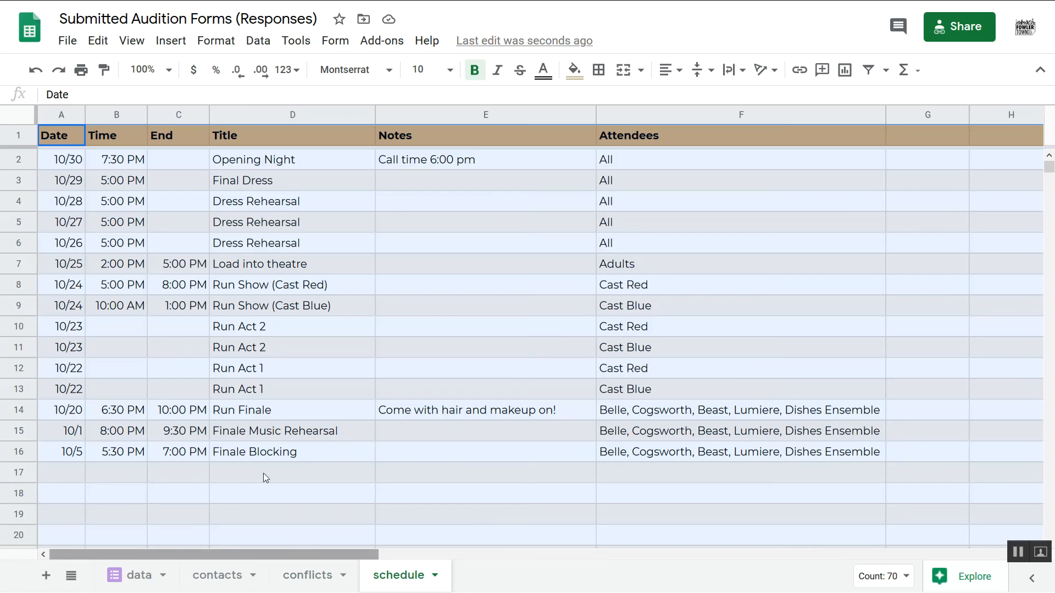
pyautogui.click(279, 451)
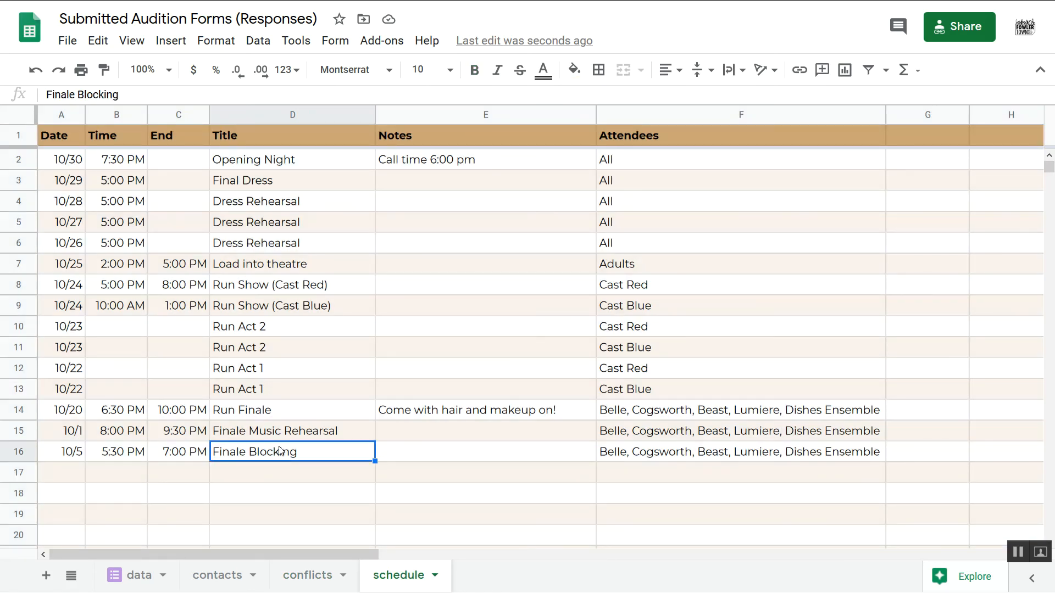
pyautogui.click(60, 471)
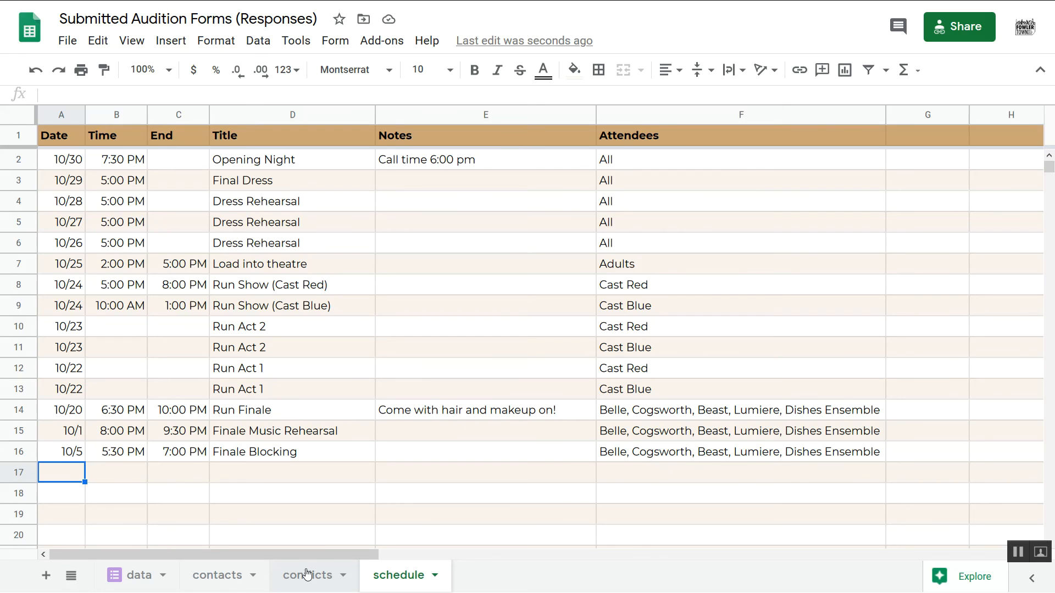
pyautogui.click(307, 575)
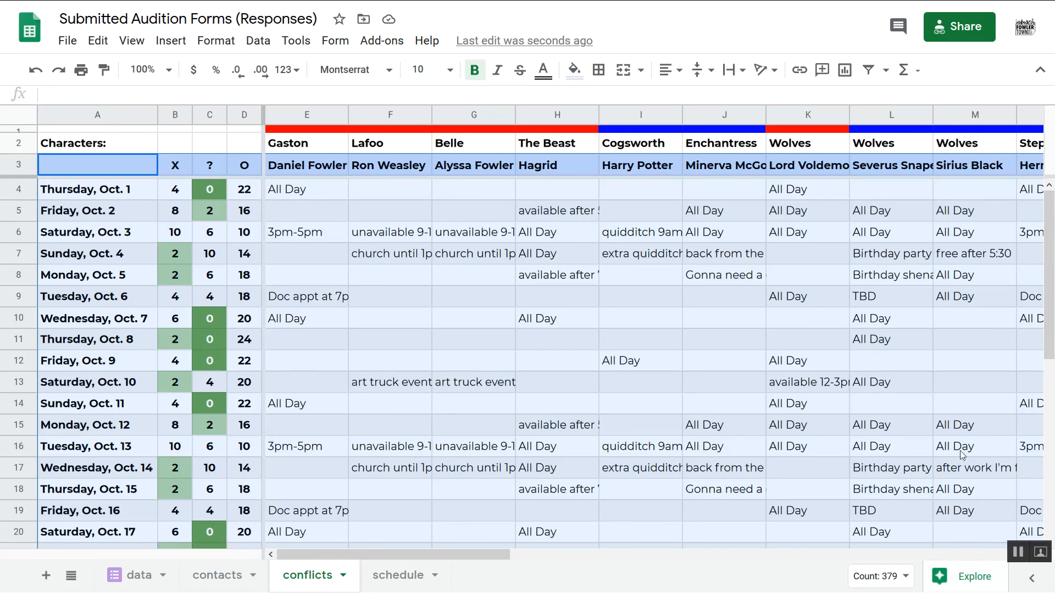
pyautogui.click(517, 216)
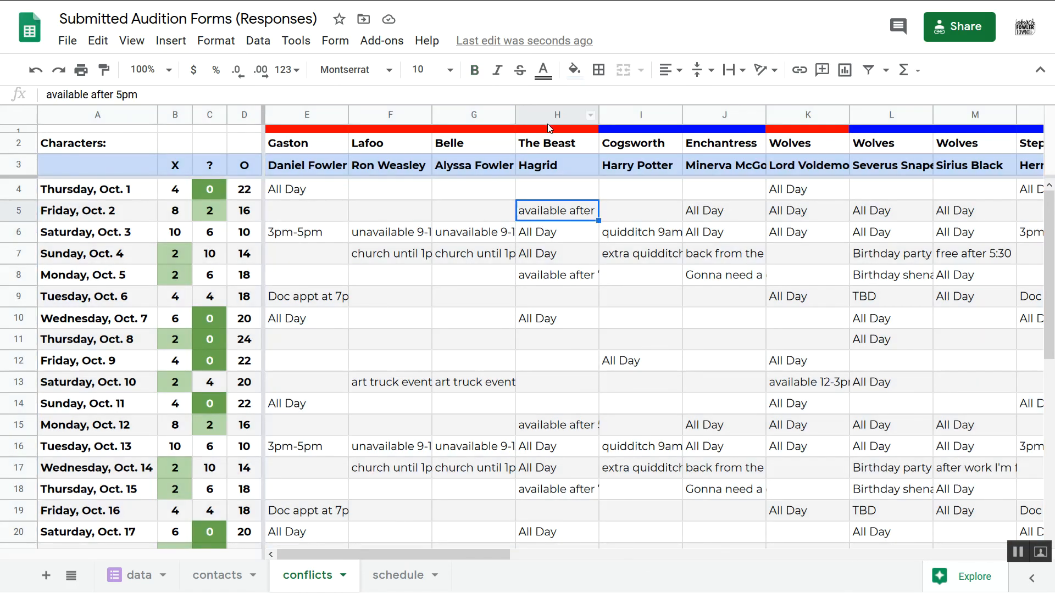
# Step: Move the Belle and The Beast columns together to directly before Gaston's column
pyautogui.click(484, 119)
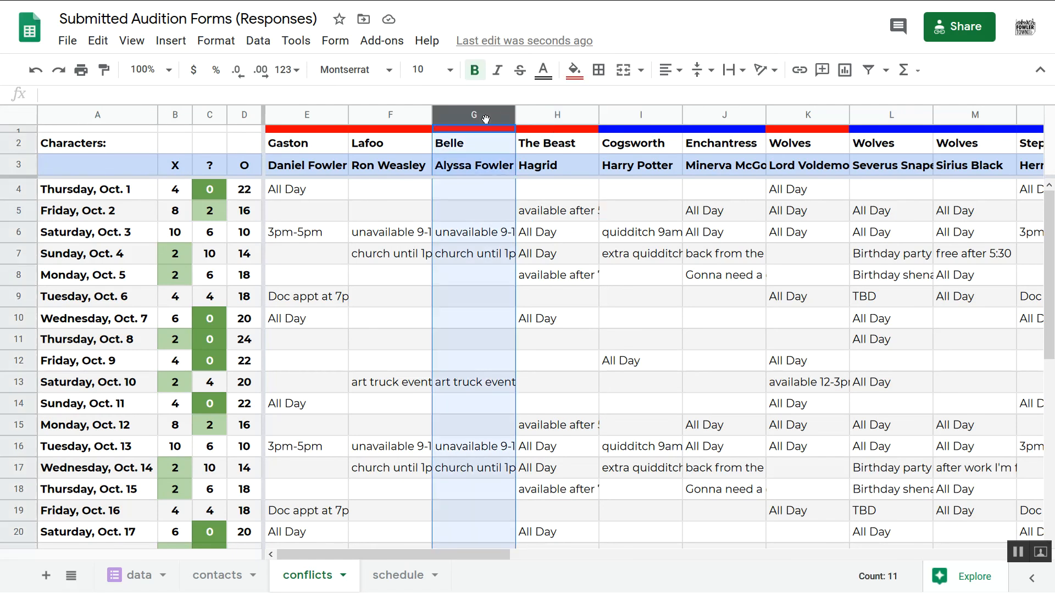
pyautogui.keyDown('shift'); pyautogui.click(554, 117); pyautogui.keyUp('shift')
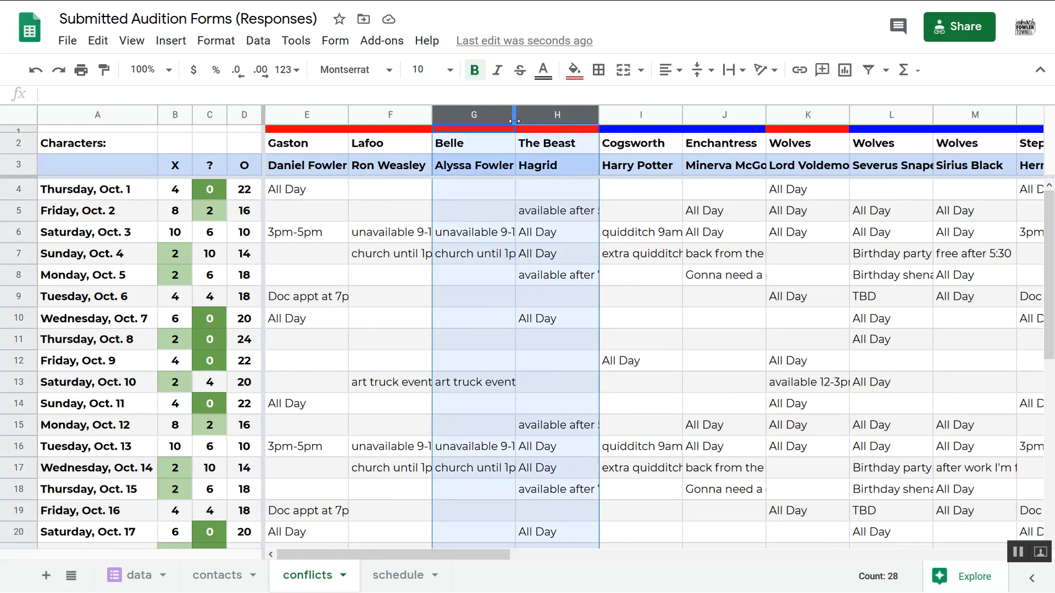
pyautogui.click(493, 177)
pyautogui.click(493, 185)
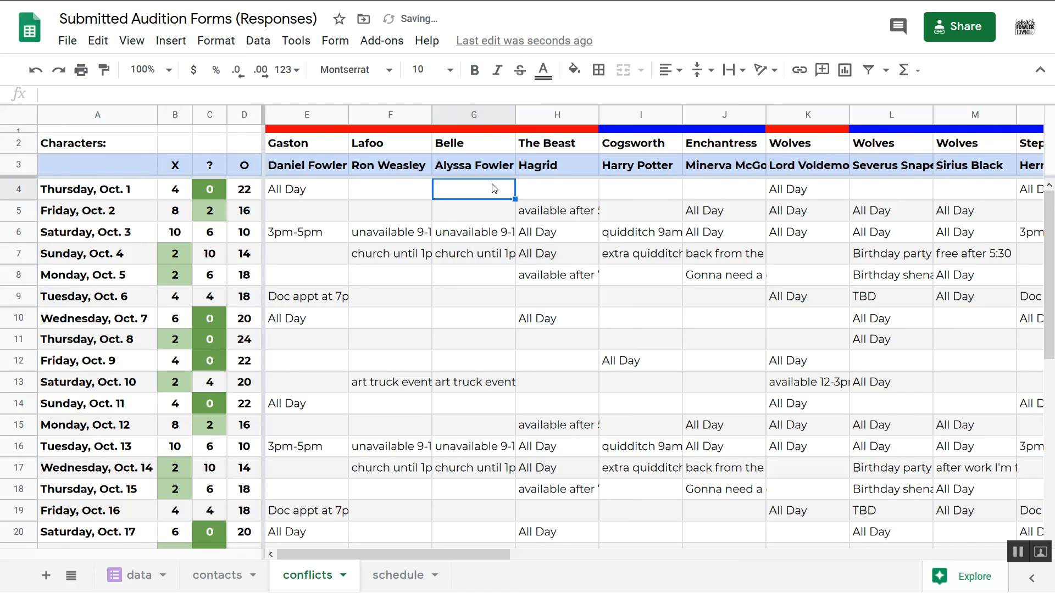
pyautogui.click(472, 115)
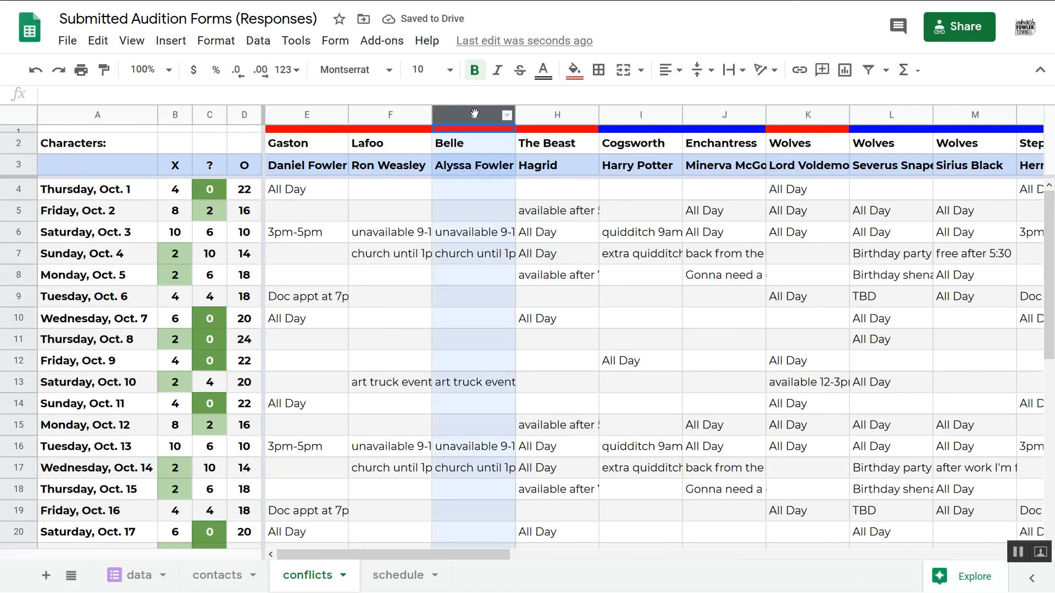
pyautogui.click(536, 163)
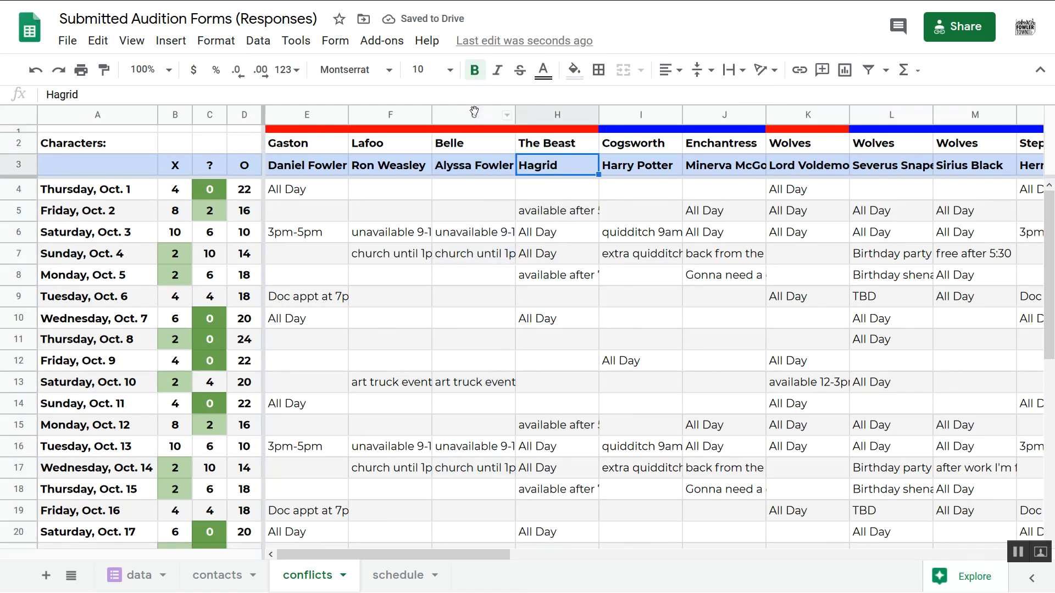
pyautogui.moveTo(478, 115); pyautogui.dragTo(542, 113)
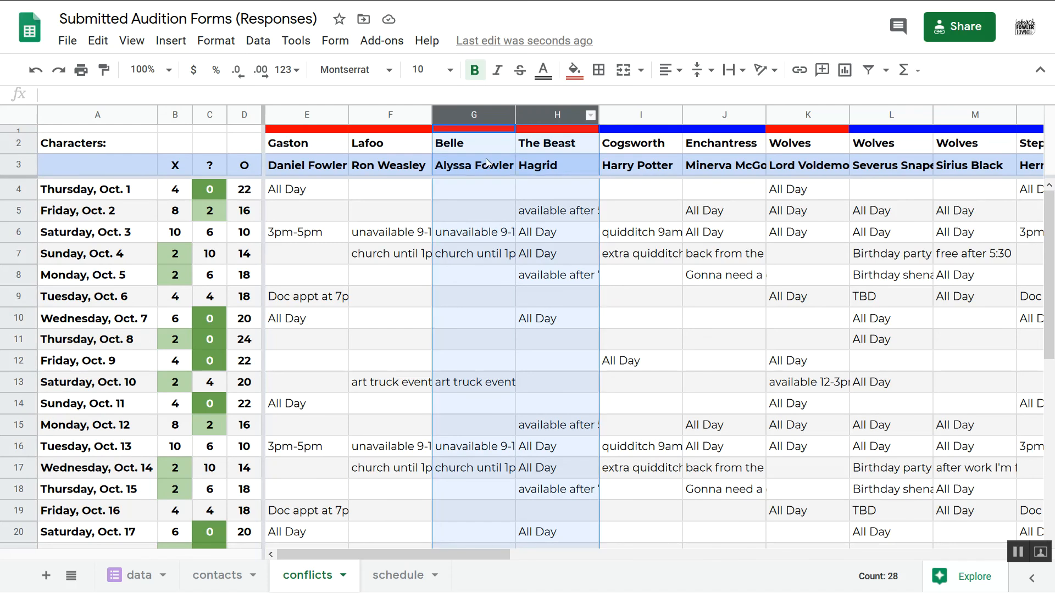
pyautogui.click(474, 165)
pyautogui.click(474, 115)
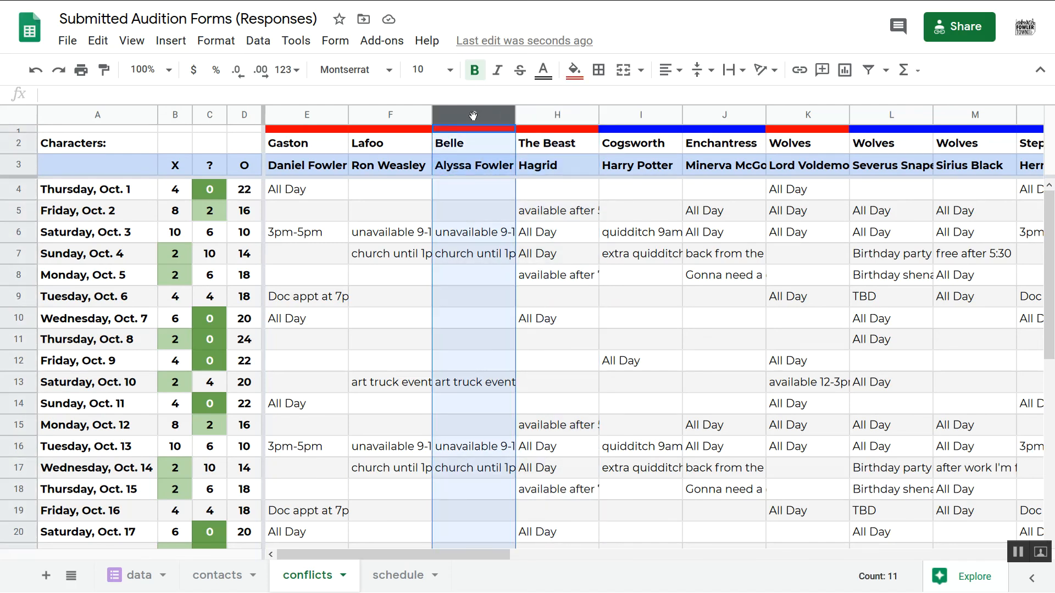
pyautogui.keyDown('shift'); pyautogui.click(552, 115); pyautogui.keyUp('shift')
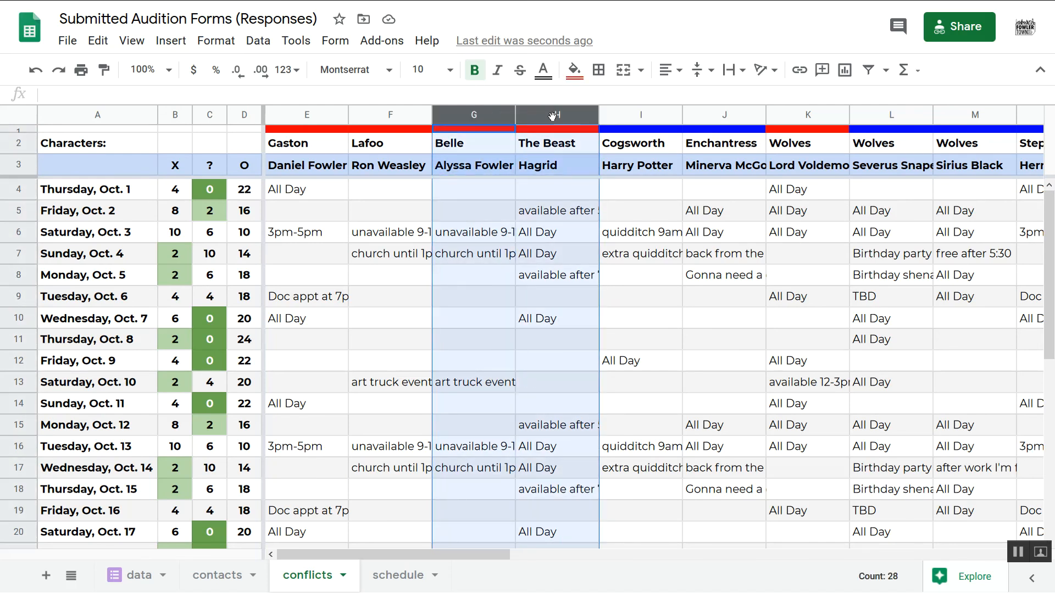
pyautogui.moveTo(482, 115); pyautogui.dragTo(324, 146)
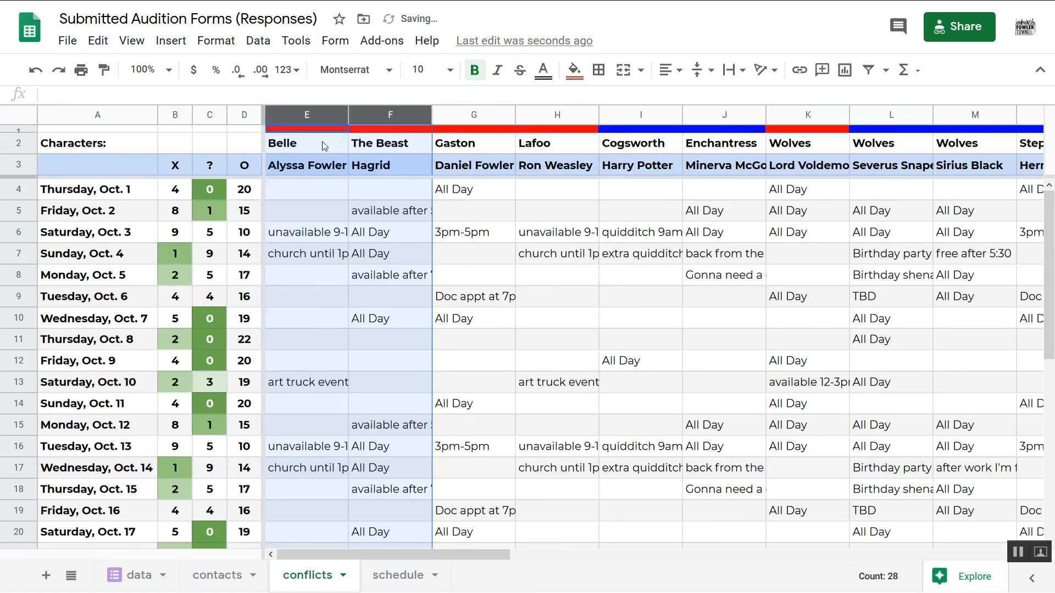
# Step: Move the three Wolves columns together to directly after The Beast's column
pyautogui.click(808, 144)
pyautogui.keyDown('shift'); pyautogui.click(968, 148); pyautogui.keyUp('shift')
pyautogui.moveTo(810, 118); pyautogui.dragTo(984, 117)
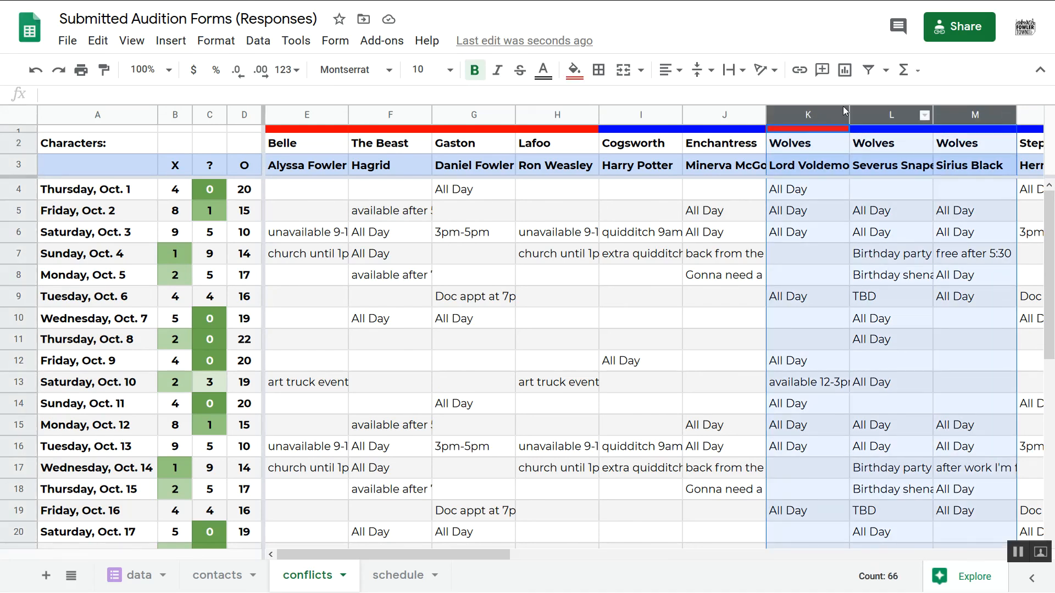
pyautogui.moveTo(807, 116); pyautogui.dragTo(451, 123)
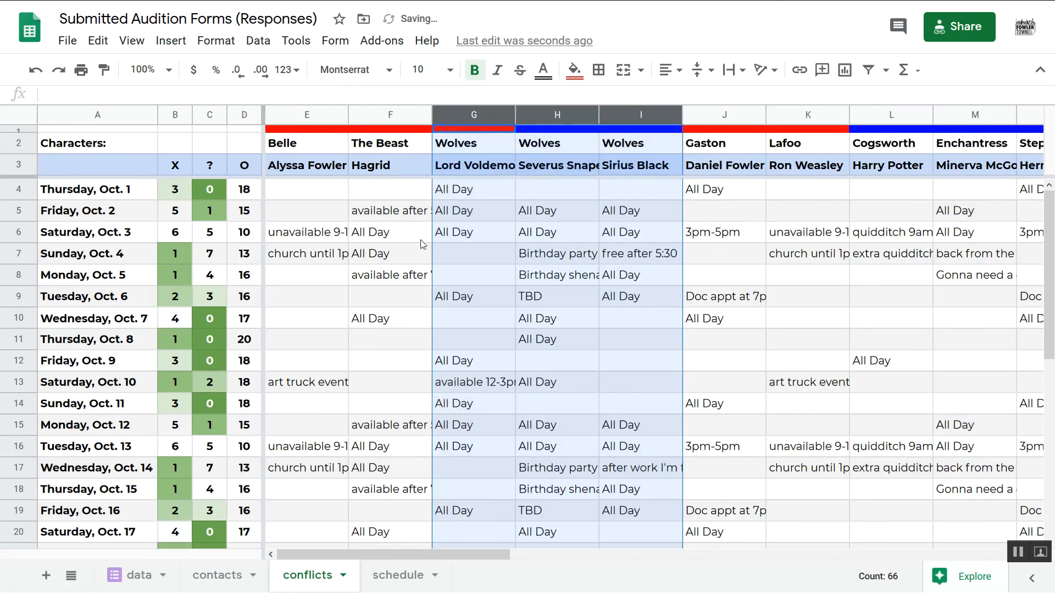
# Step: Examine the count formulas in cells B10, D9 and B4, comparing their ranges with the character columns starting at Gaston
pyautogui.click(392, 320)
pyautogui.click(172, 328)
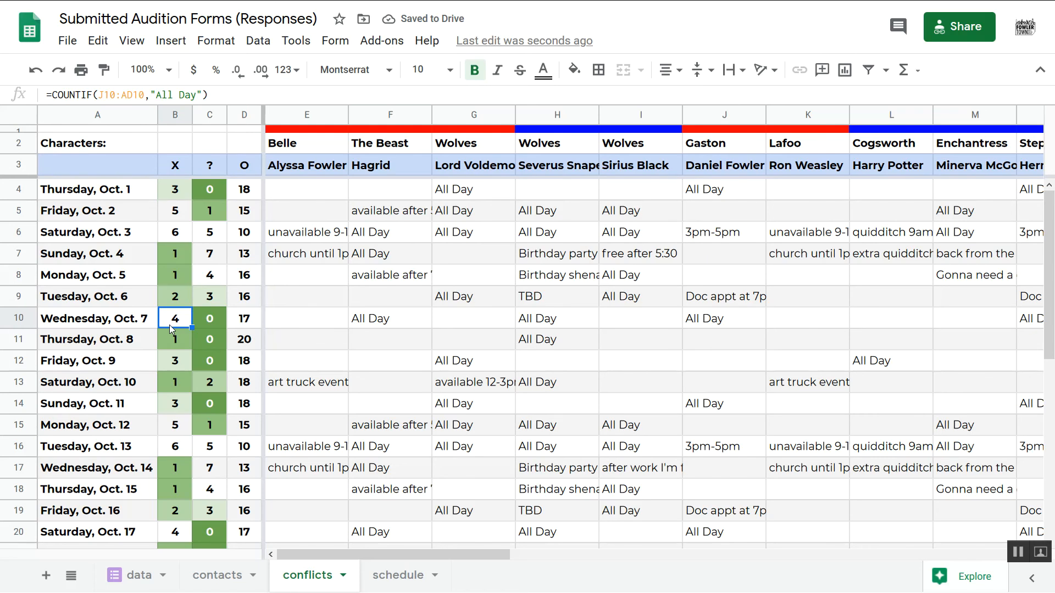
pyautogui.click(241, 299)
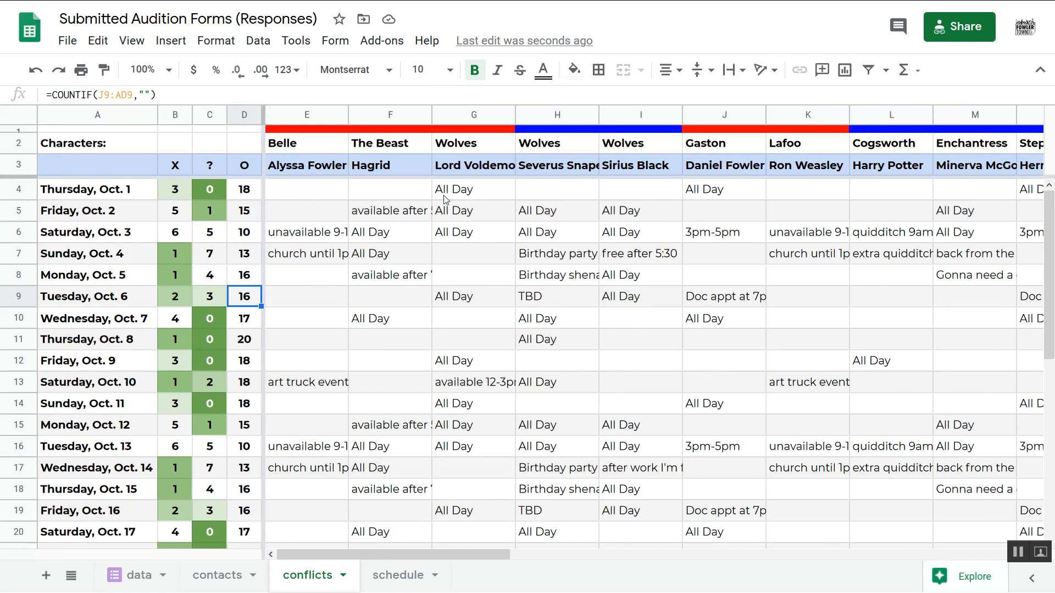
pyautogui.click(738, 147)
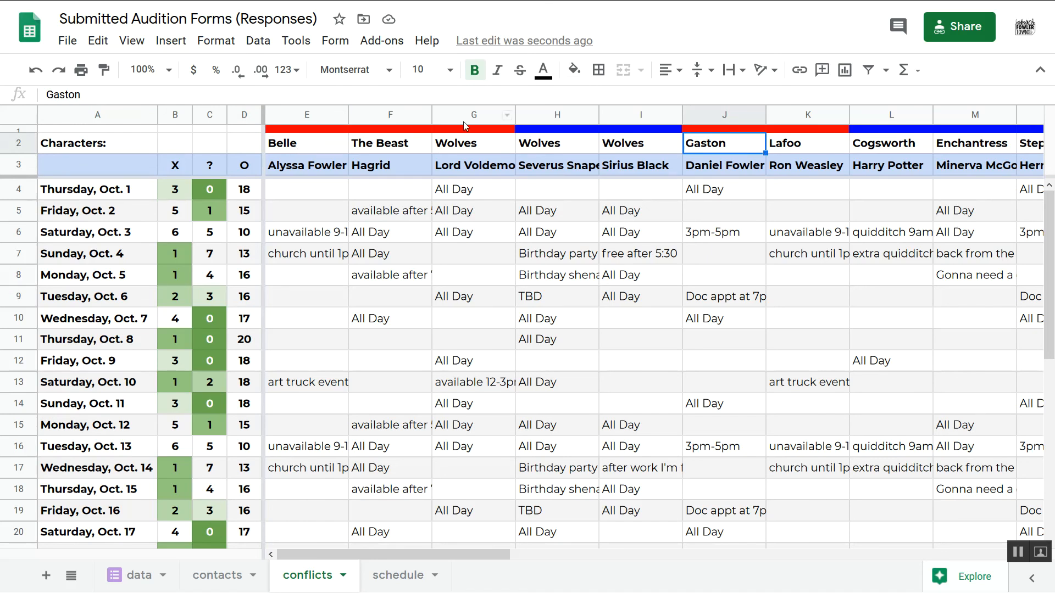
pyautogui.moveTo(392, 115); pyautogui.dragTo(341, 115)
pyautogui.click(721, 144)
pyautogui.click(180, 192)
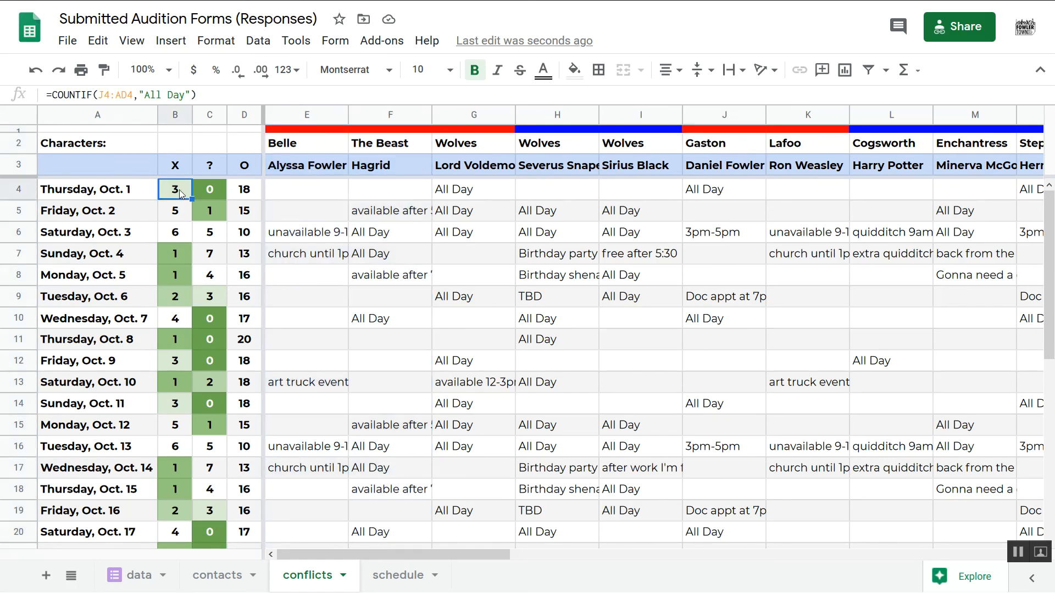
pyautogui.moveTo(720, 144); pyautogui.dragTo(983, 144)
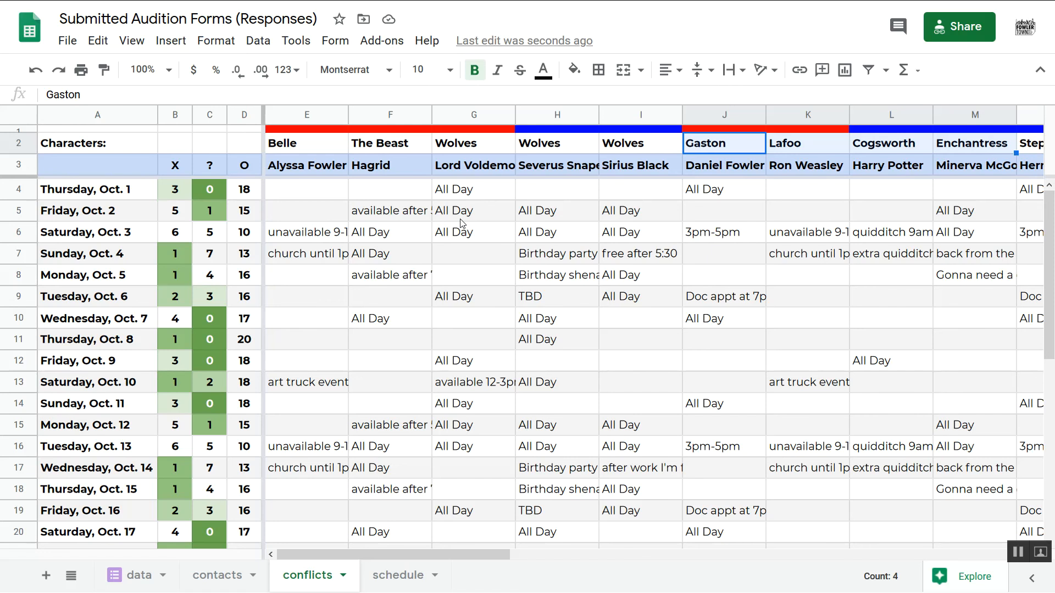
# Step: Change the range in cell B4's formula to start at column E, giving =COUNTIF(E4:AD4,"All Day")
pyautogui.click(180, 195)
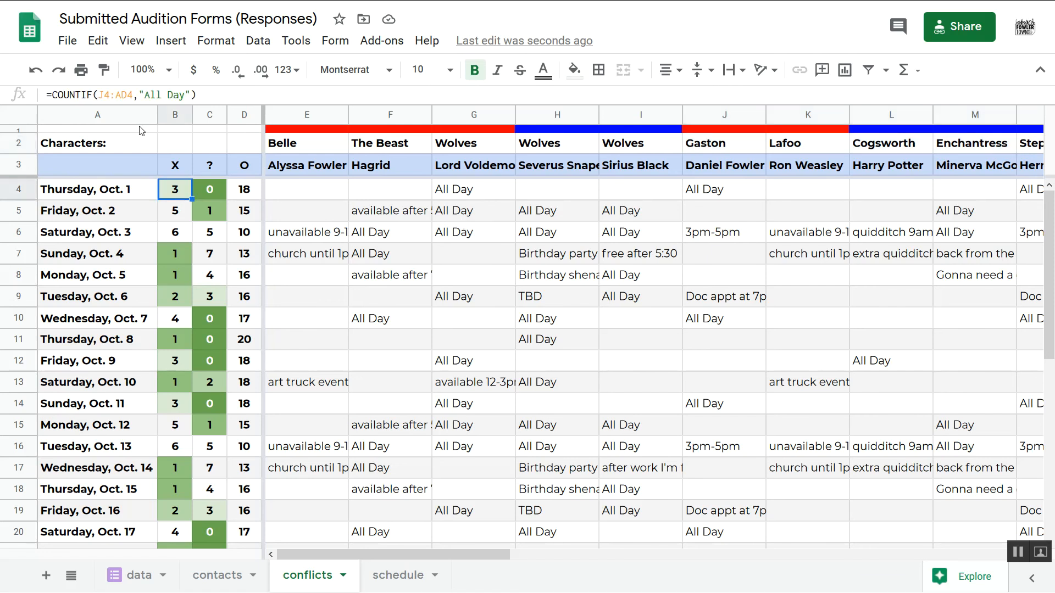
pyautogui.click(105, 97)
pyautogui.press('BackSpace')
pyautogui.write('E')
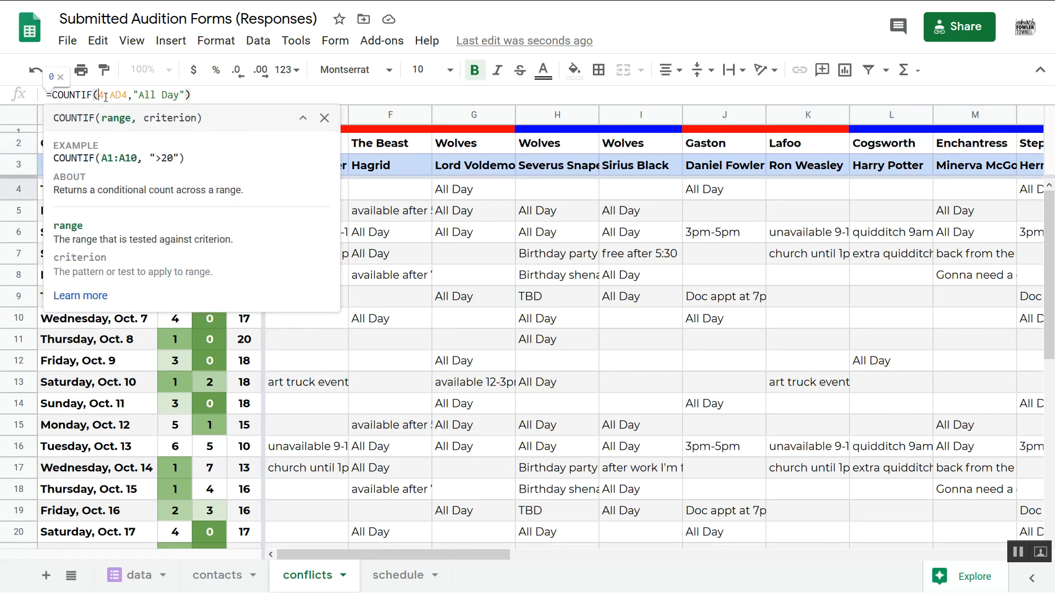
pyautogui.press('Return')
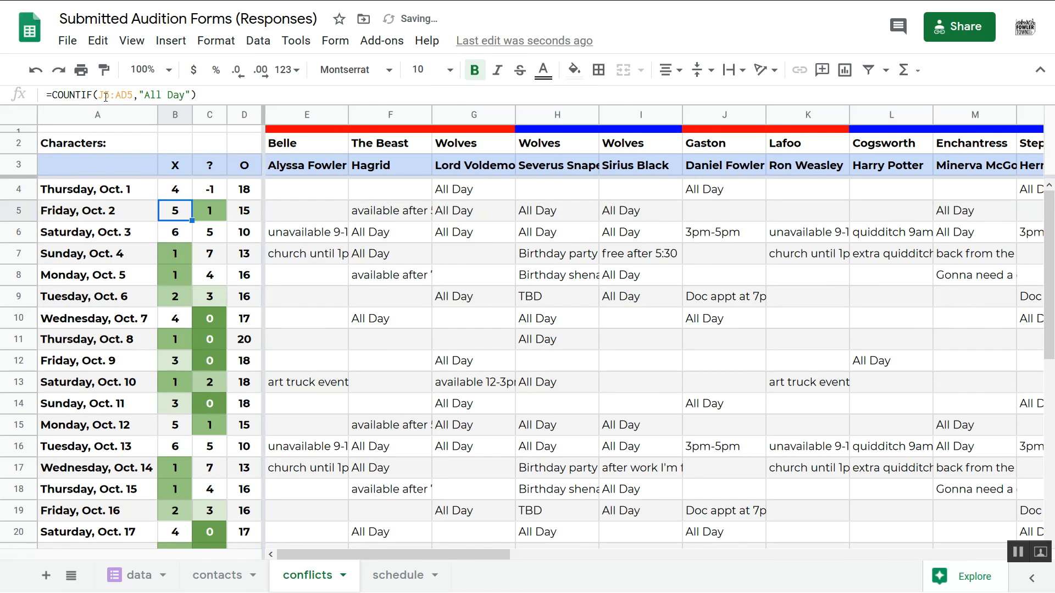
pyautogui.click(183, 193)
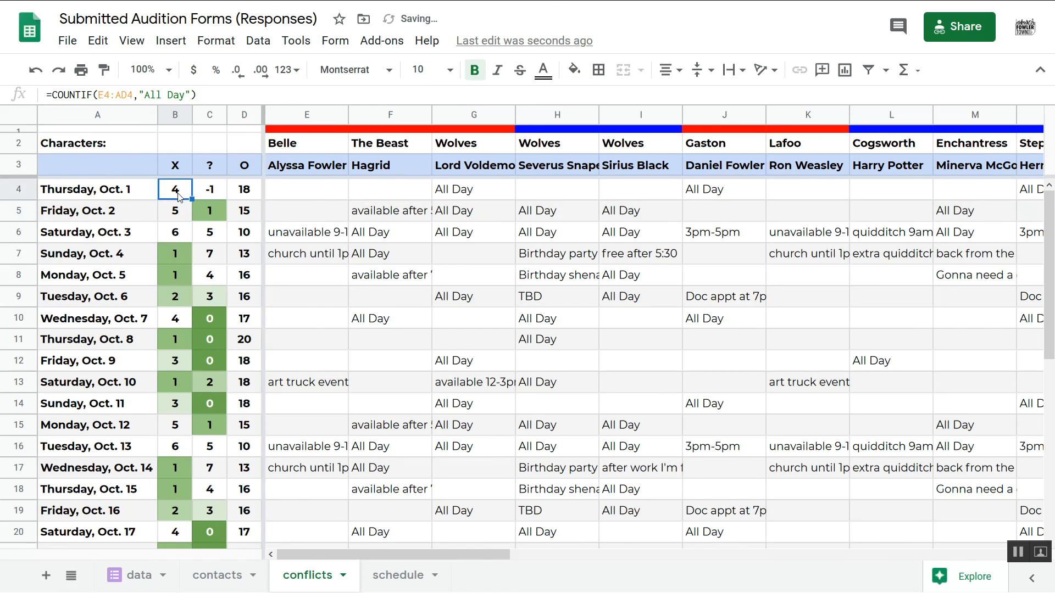
# Step: Compare the Gaston and Belle columns with the range in cell B4's formula, and inspect the formula in cell C4
pyautogui.click(734, 112)
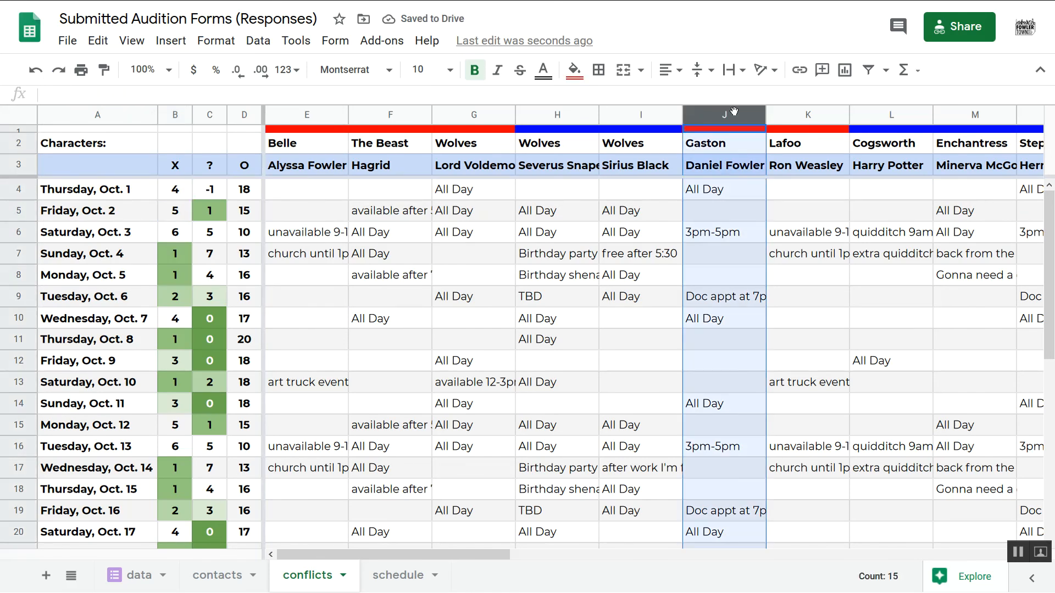
pyautogui.click(316, 112)
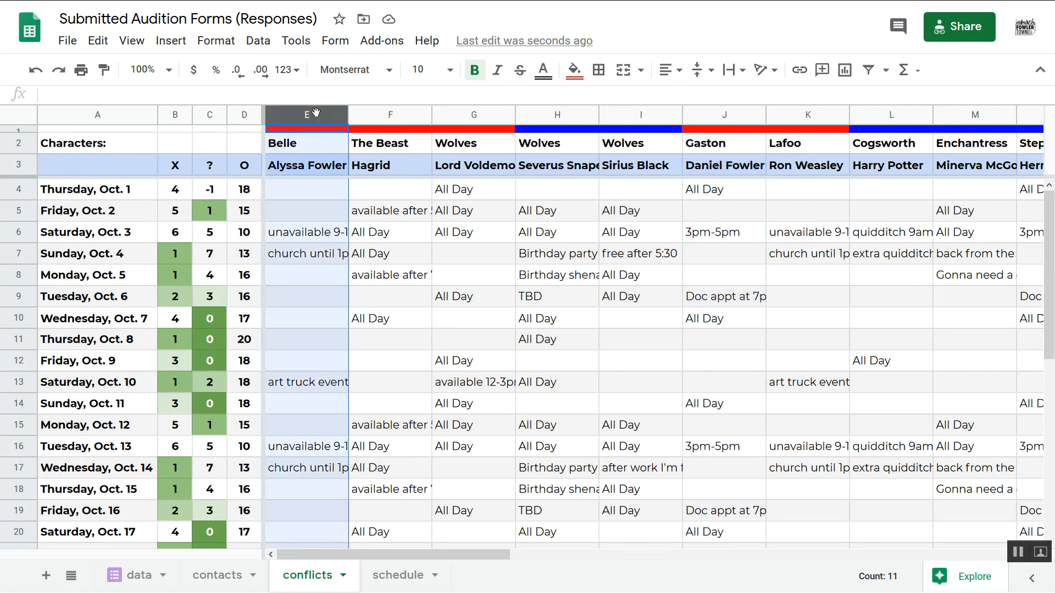
pyautogui.click(170, 196)
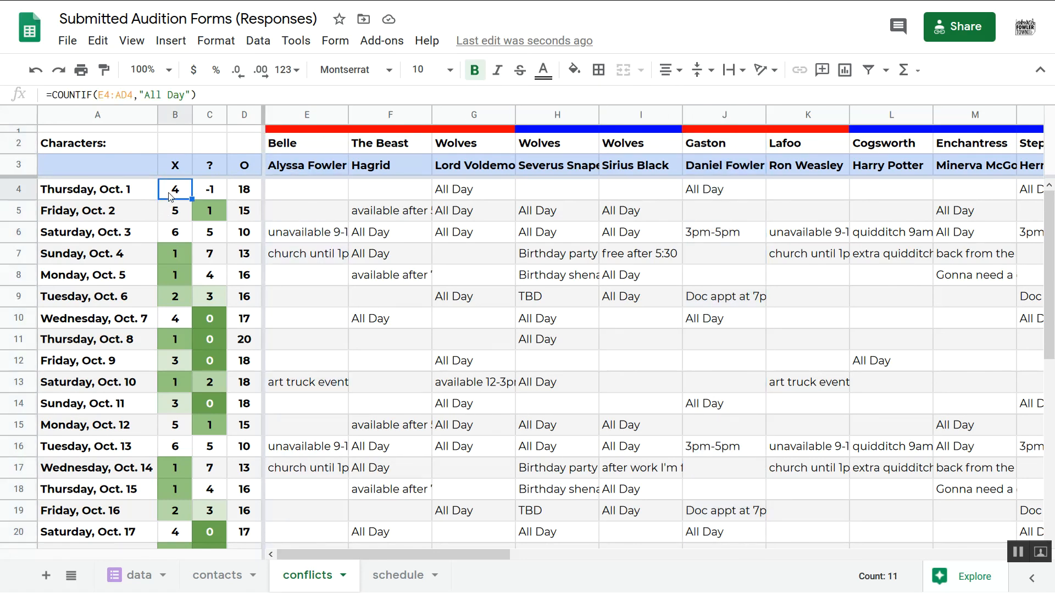
pyautogui.press('Right')
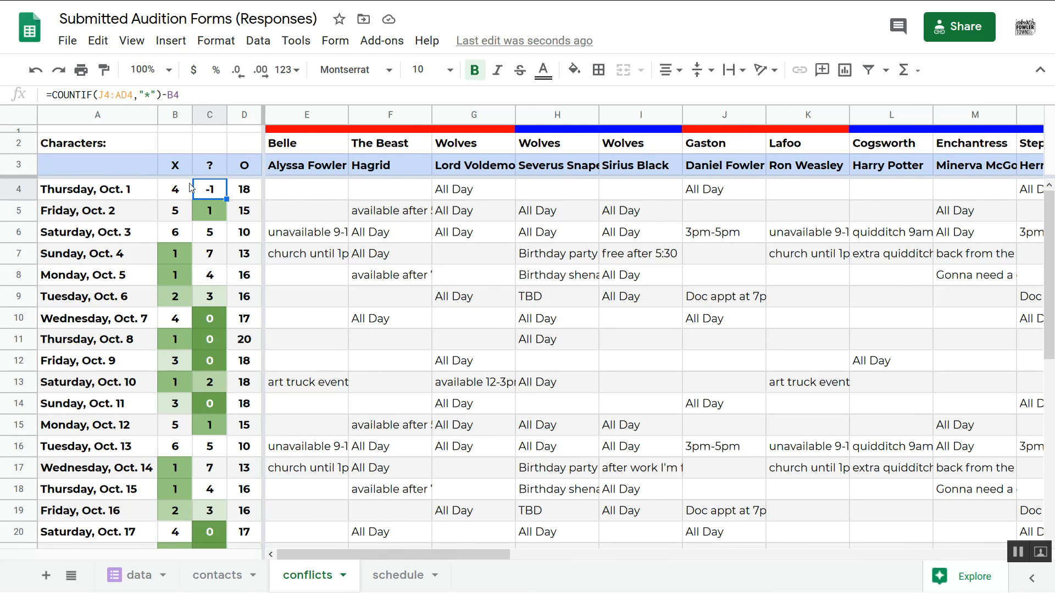
# Step: Change the range in cell C4's formula to start at column E, giving =COUNTIF(E4:AD4,"*")-B4
pyautogui.click(105, 94)
pyautogui.press('BackSpace')
pyautogui.write('E')
pyautogui.press('Return')
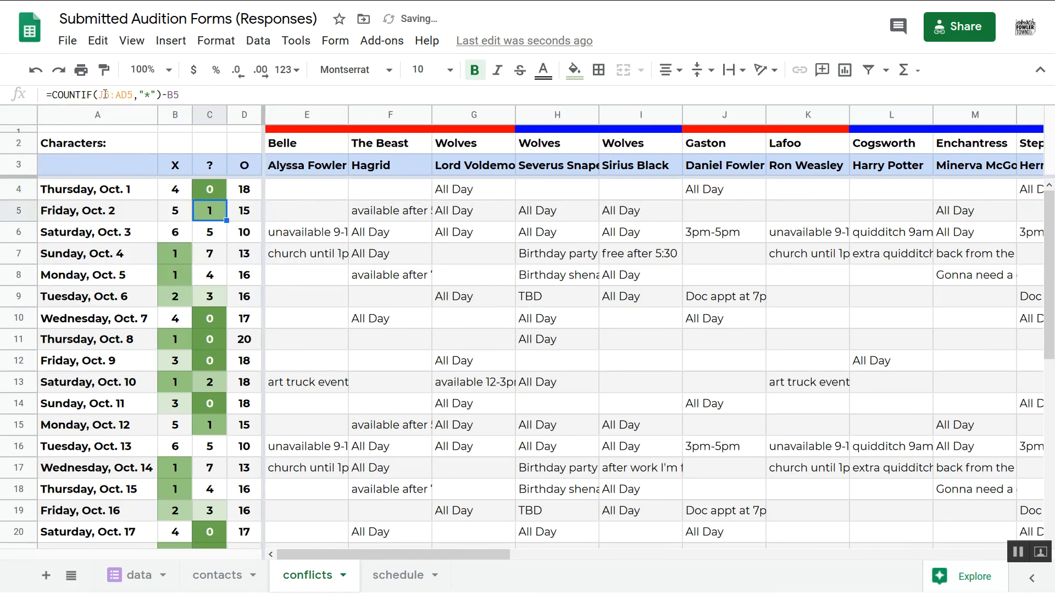
# Step: Change the range in cell D4's formula to start at column E, giving =COUNTIF(E4:AD4,"")
pyautogui.press('Up')
pyautogui.press('Right')
pyautogui.click(105, 94)
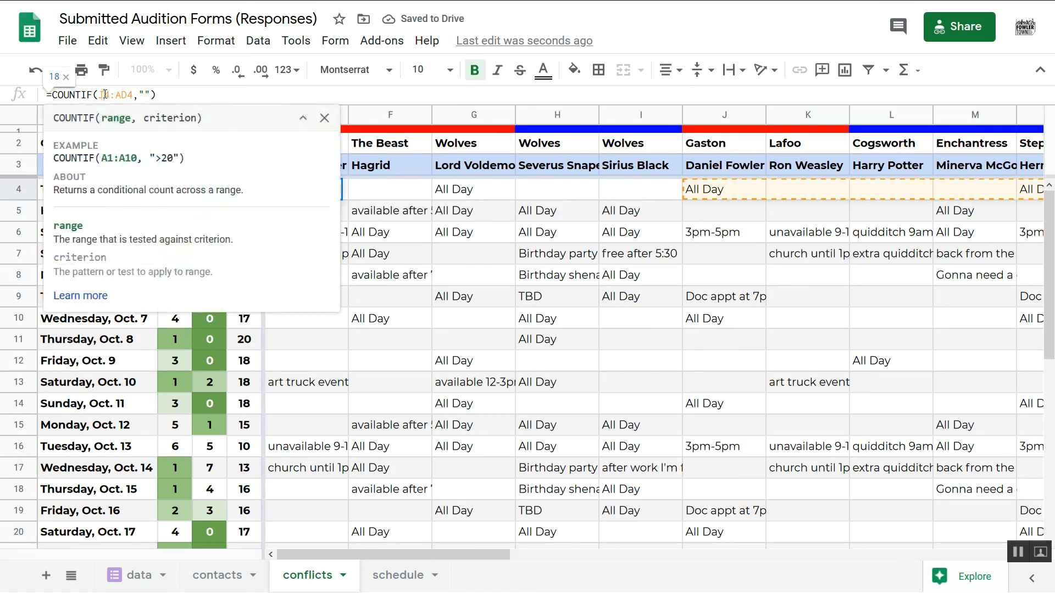
pyautogui.press('BackSpace')
pyautogui.write('E')
pyautogui.press('Return')
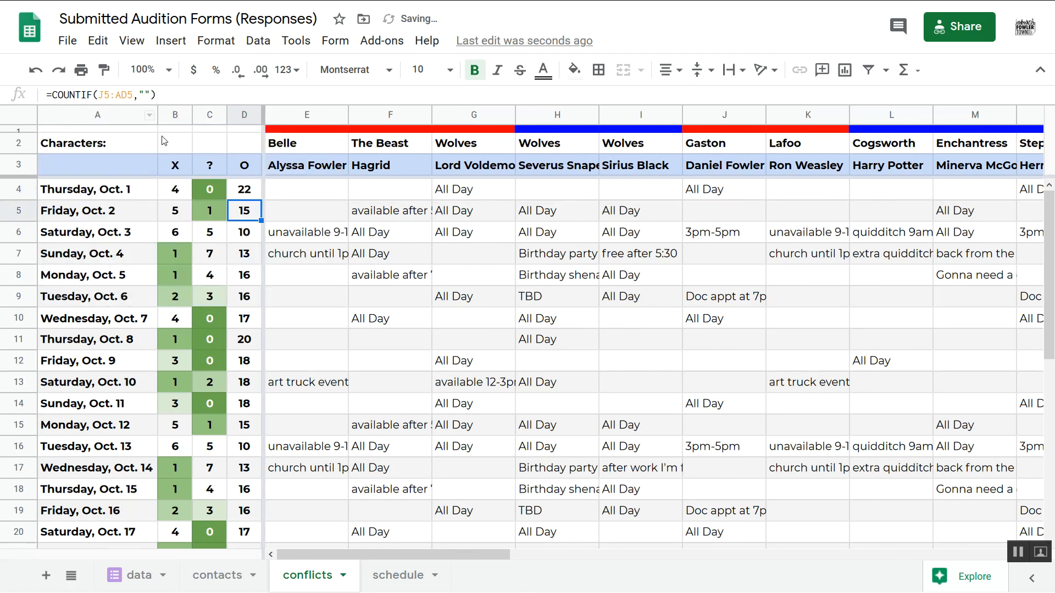
# Step: Fill the B4:D4 count formulas down through row 34 and check the copied formula in cell C5
pyautogui.moveTo(183, 189); pyautogui.dragTo(256, 195)
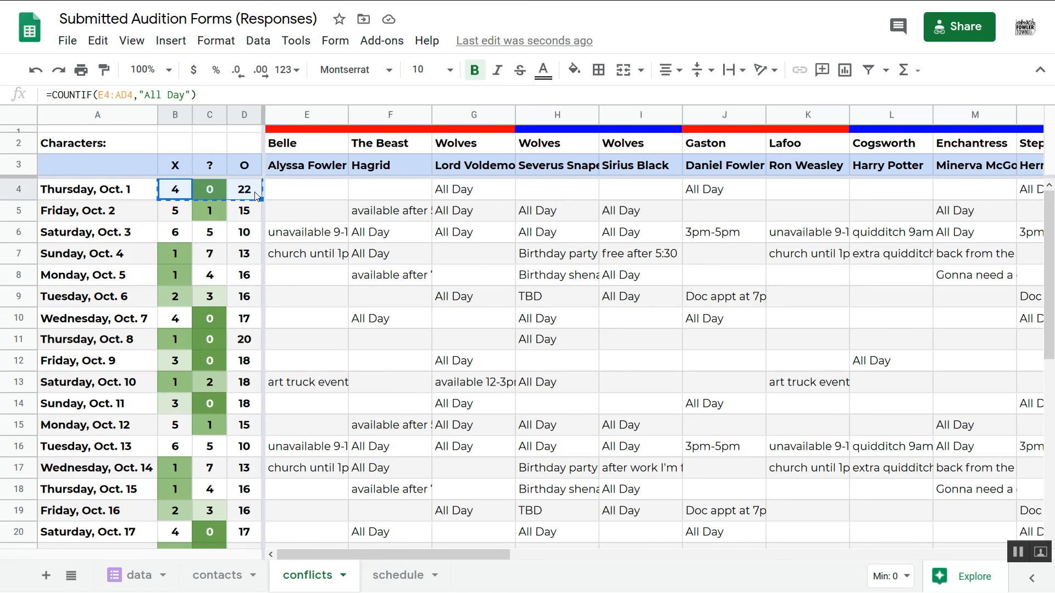
pyautogui.hotkey('ctrl', 'shift', 'Down')
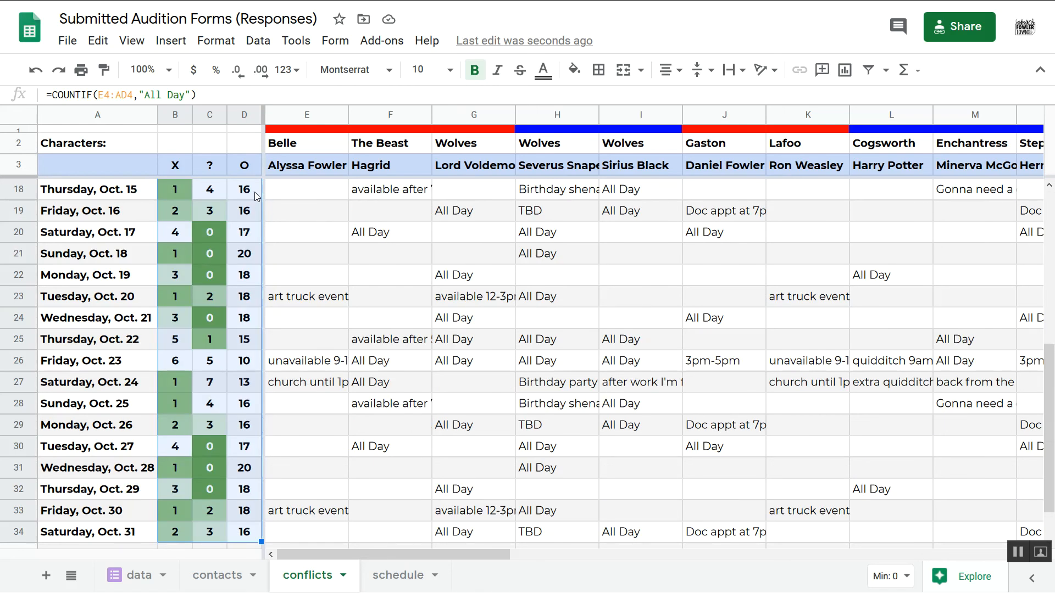
pyautogui.hotkey('ctrl', 'd')
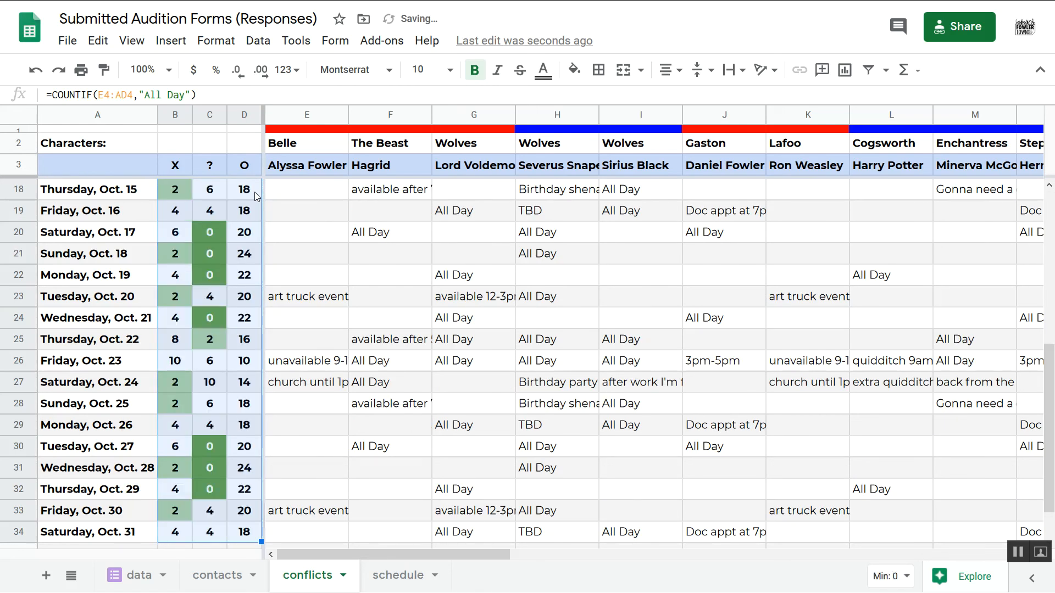
pyautogui.scroll(5, 242, 251)
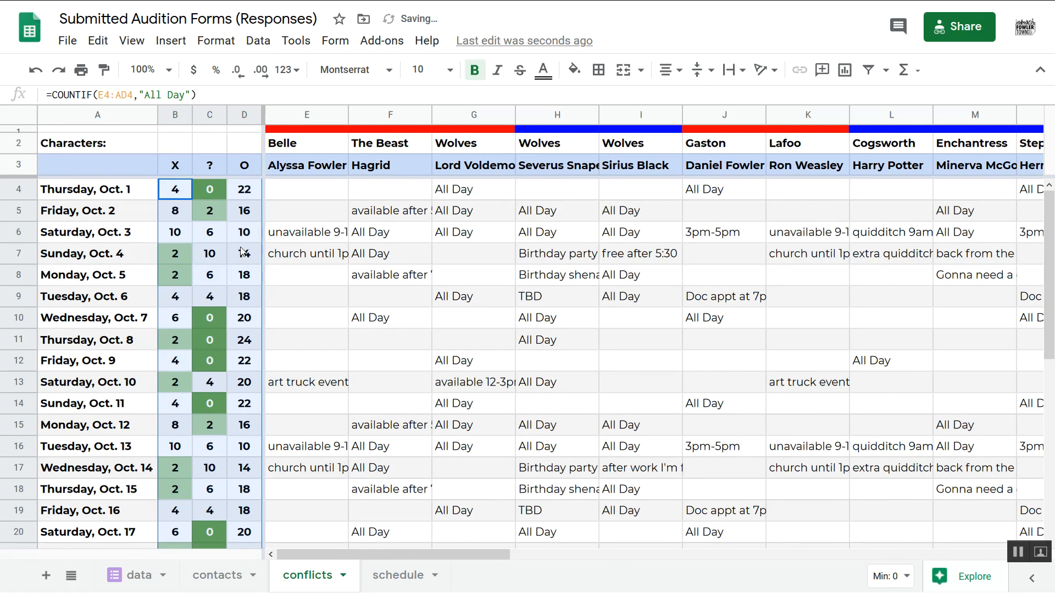
pyautogui.click(203, 210)
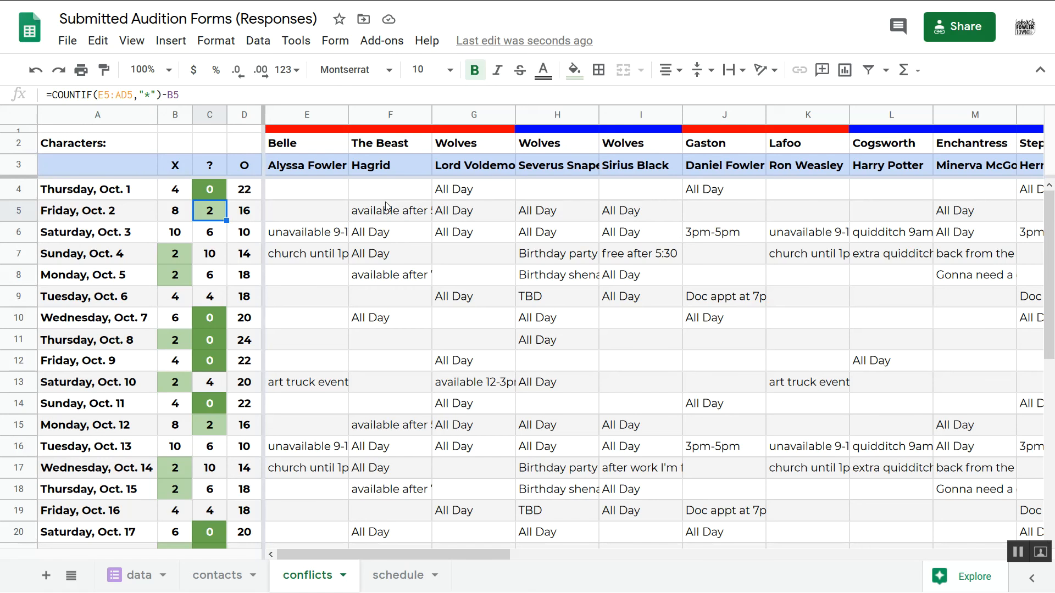
# Step: Insert a blank column before Belle's column and narrow it to a thin spacer
pyautogui.rightClick(302, 119)
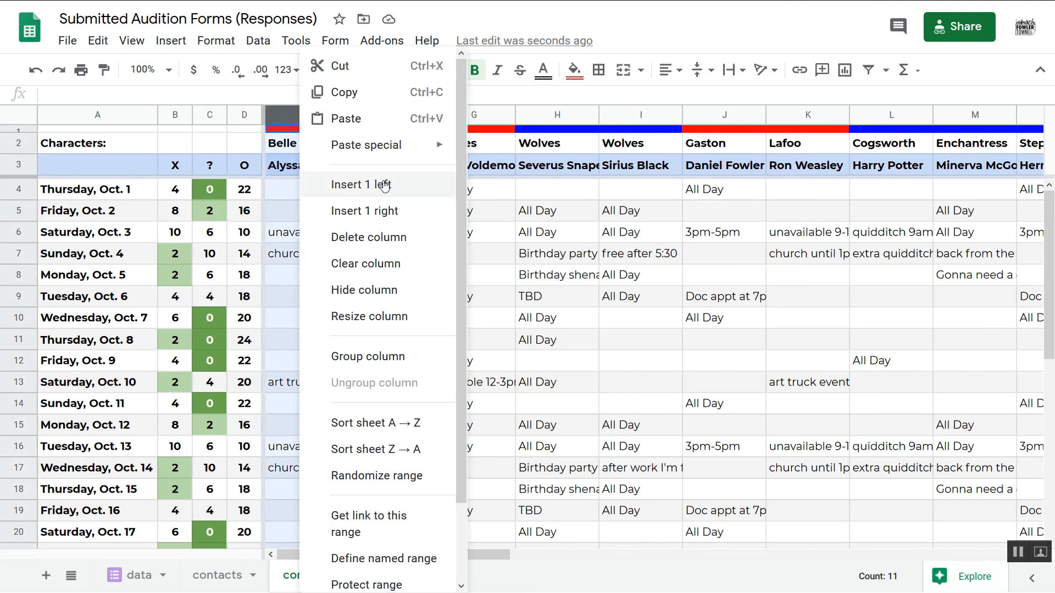
pyautogui.click(385, 186)
pyautogui.moveTo(349, 115); pyautogui.dragTo(276, 114)
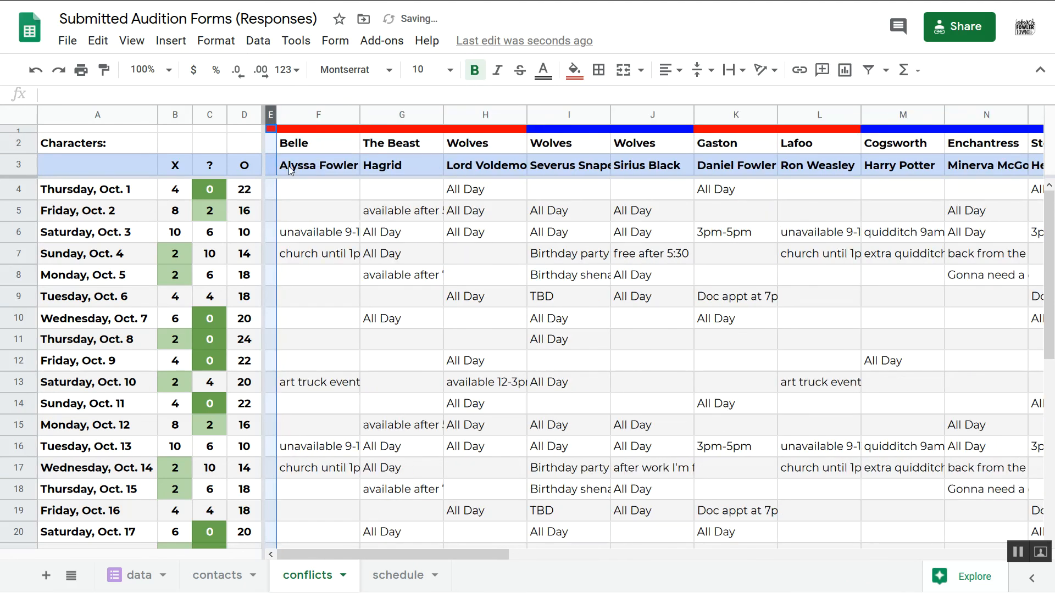
pyautogui.click(332, 170)
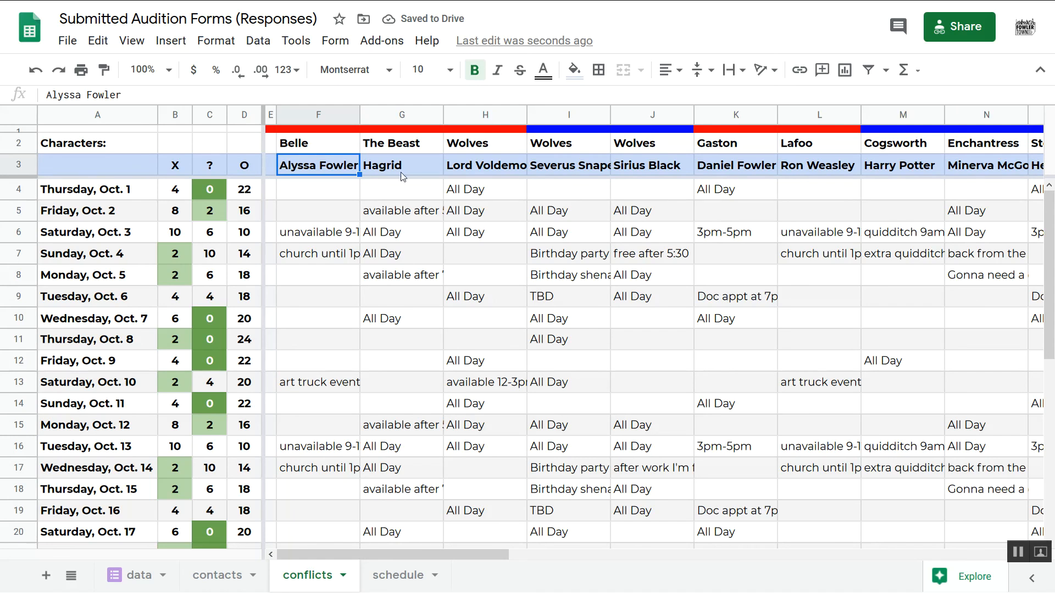
pyautogui.moveTo(348, 165)
pyautogui.mouseDown()
pyautogui.moveTo(617, 348)
pyautogui.moveTo(642, 377)
pyautogui.mouseUp()
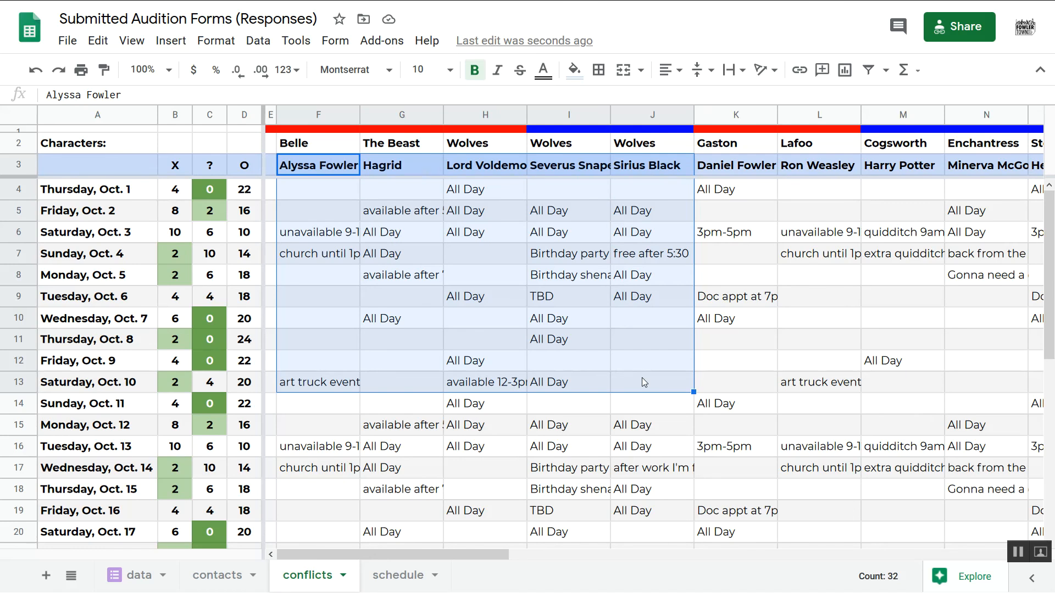
pyautogui.click(417, 296)
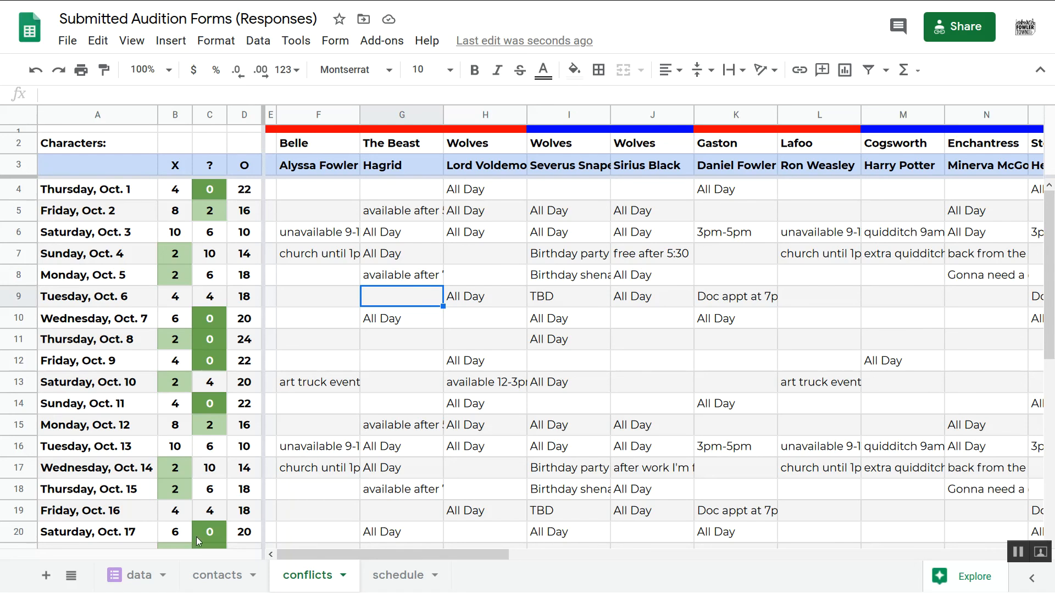
# Step: Unhide columns C to K on the data sheet and hide them again
pyautogui.click(138, 587)
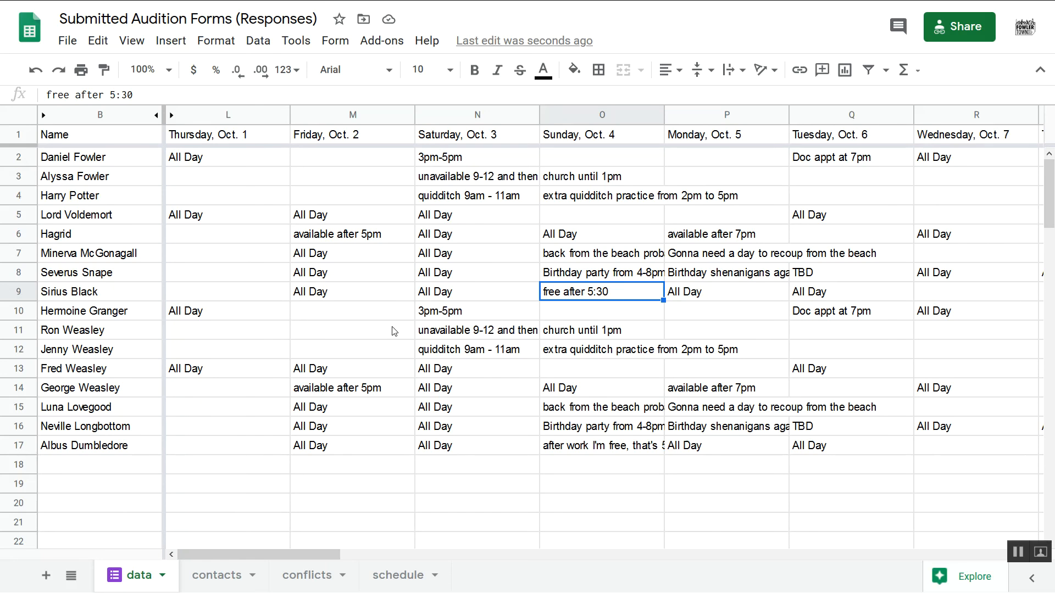
pyautogui.click(172, 116)
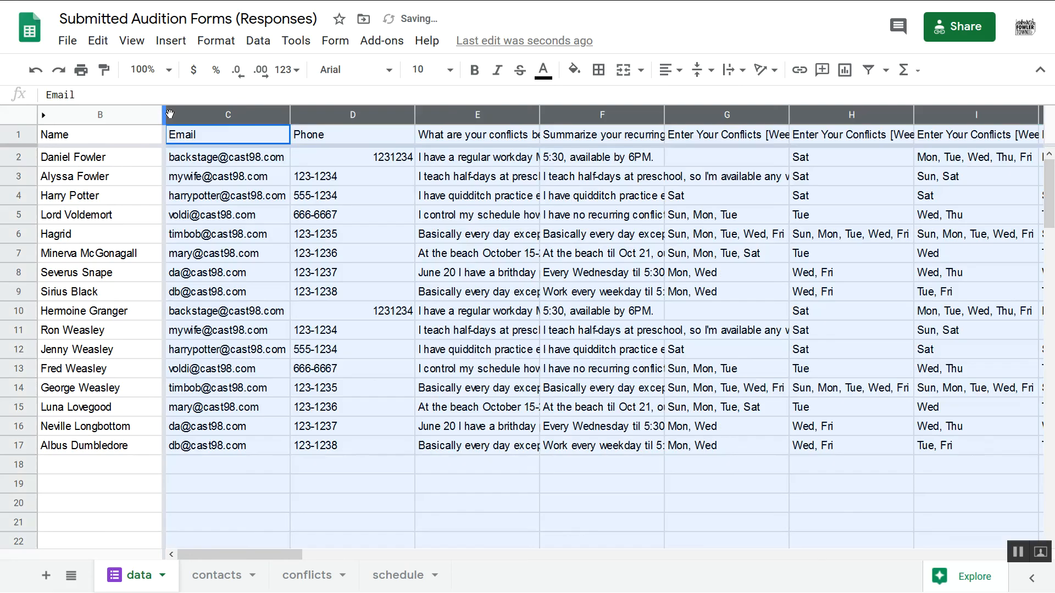
pyautogui.rightClick(352, 115)
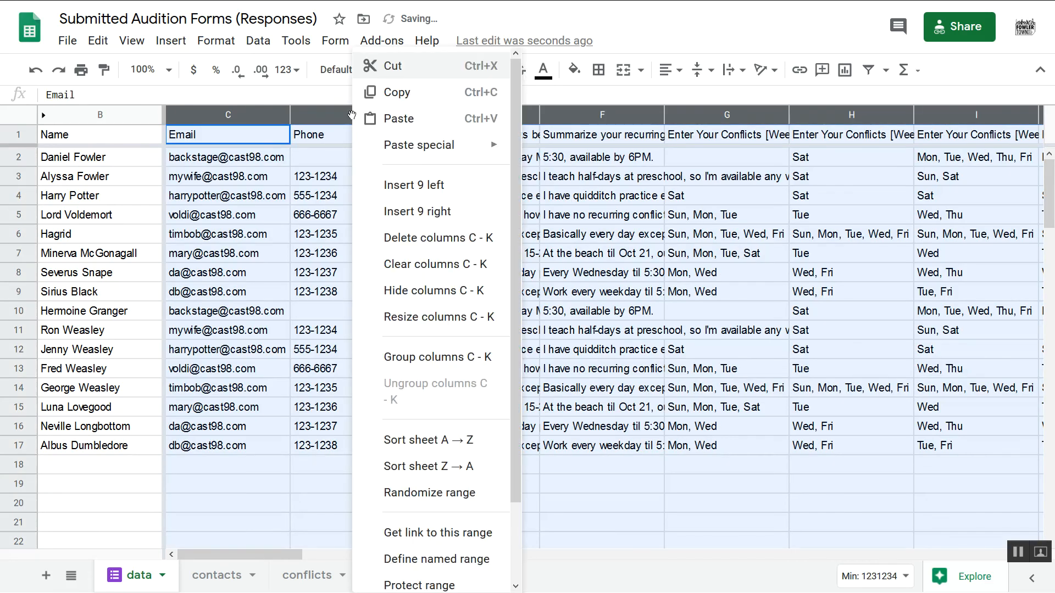
pyautogui.click(411, 291)
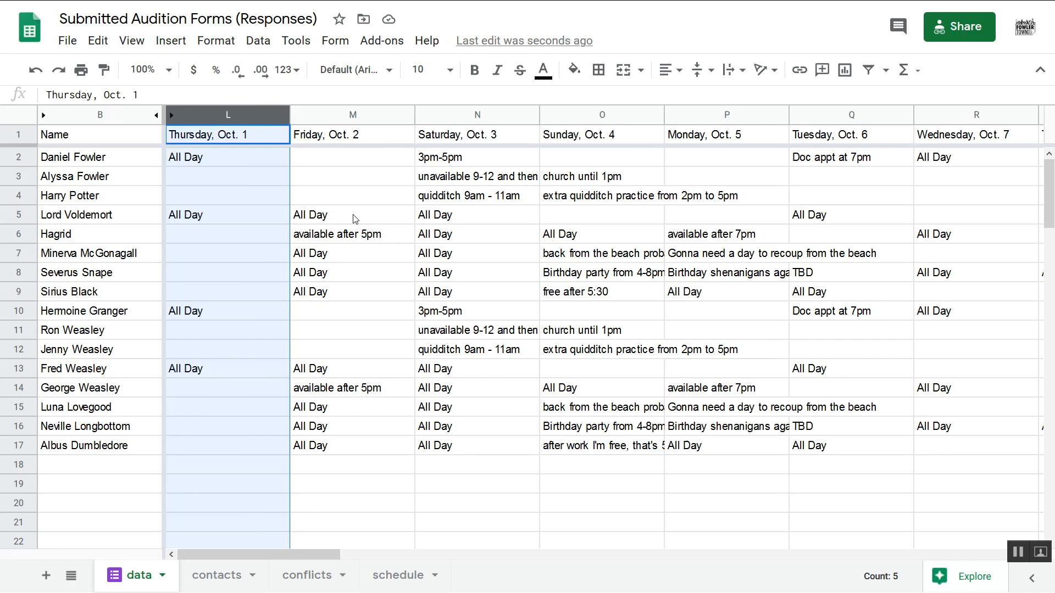
# Step: Look over the rehearsal entries on the schedule sheet and return to the conflicts sheet
pyautogui.click(394, 575)
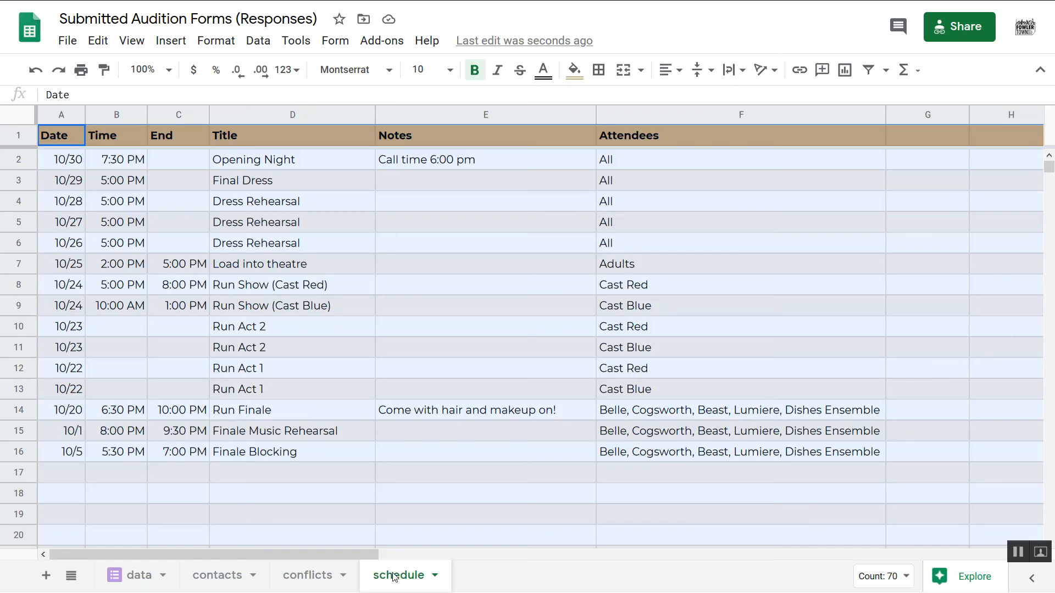
pyautogui.click(178, 186)
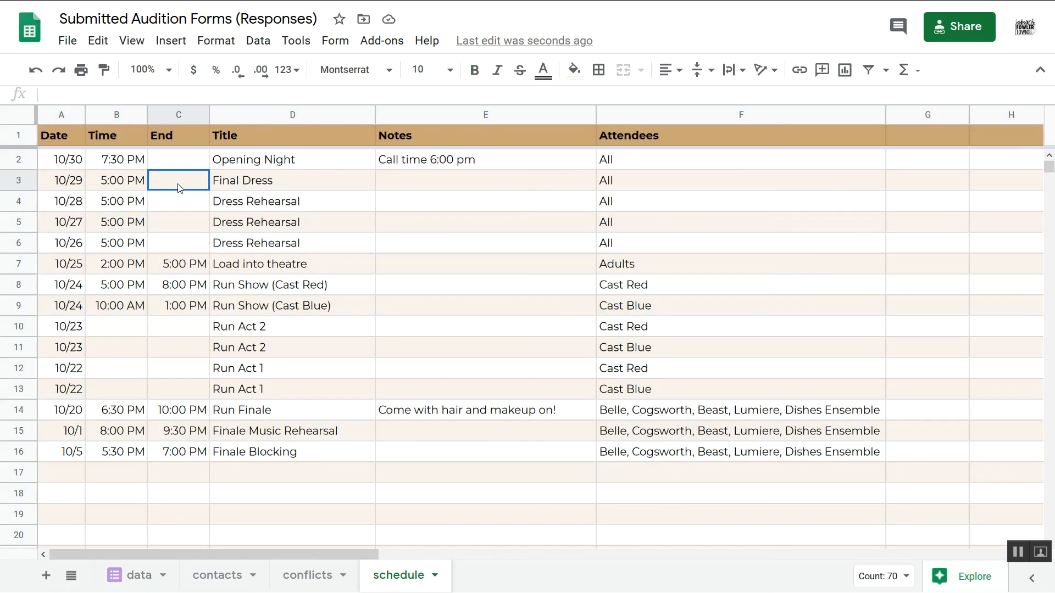
pyautogui.click(305, 577)
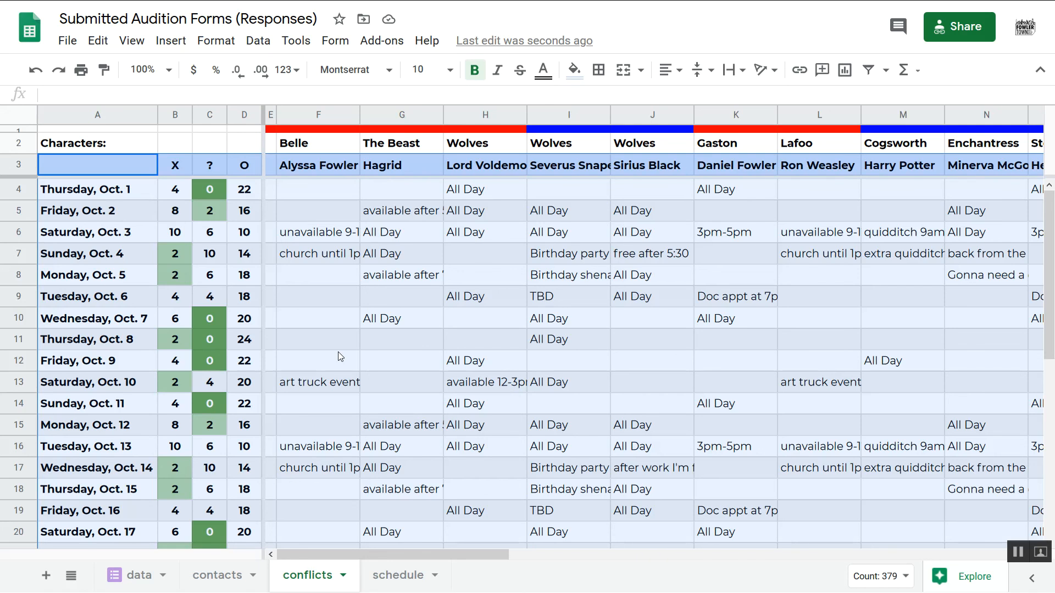
# Step: Make cell B4's formula range start at the spacer column E, giving =COUNTIF(E4:AE4,"All Day")
pyautogui.click(272, 165)
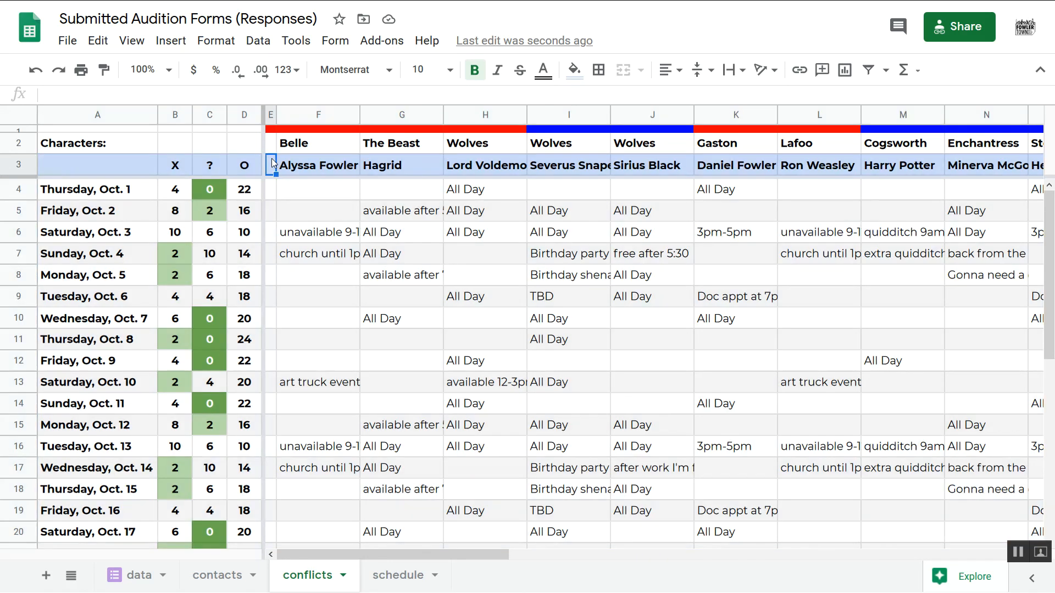
pyautogui.click(182, 189)
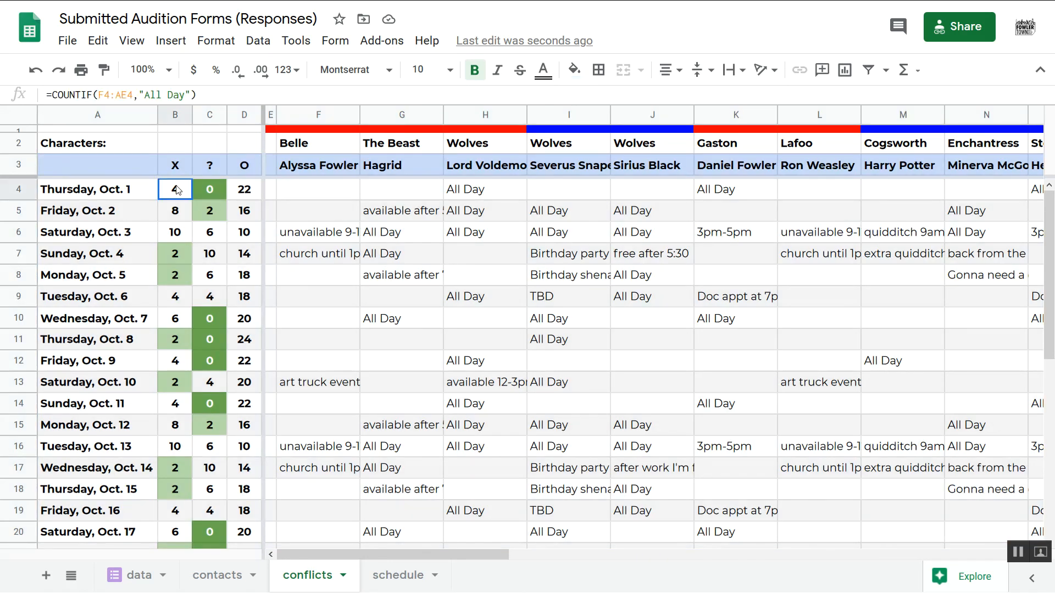
pyautogui.click(106, 95)
pyautogui.press('BackSpace')
pyautogui.press('Tab')
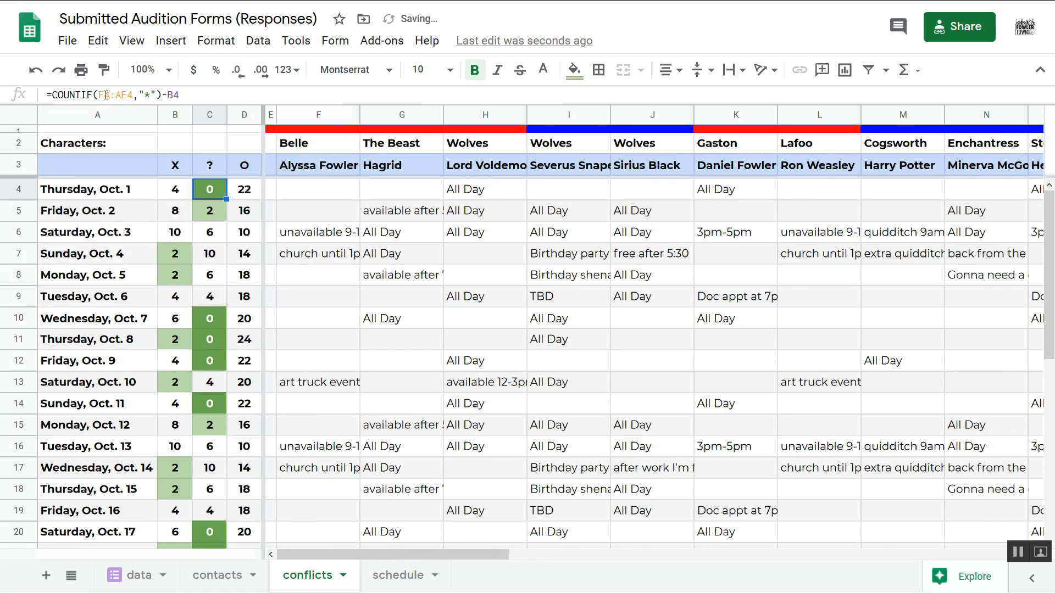
# Step: Make the formula ranges in cells C4 and D4 start at the spacer column too, using E4:AE4
pyautogui.click(106, 95)
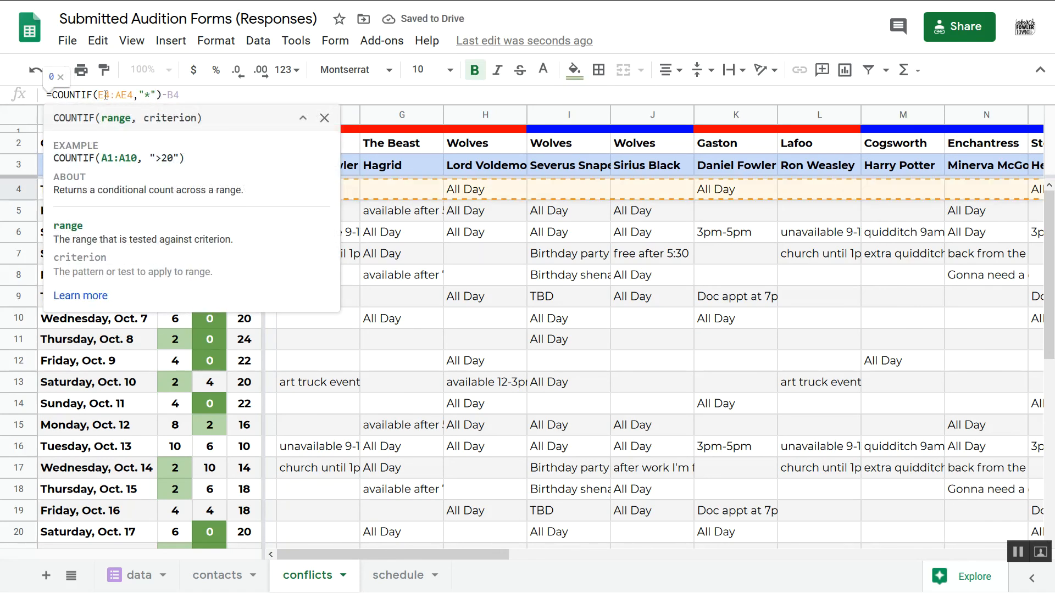
pyautogui.press('Tab')
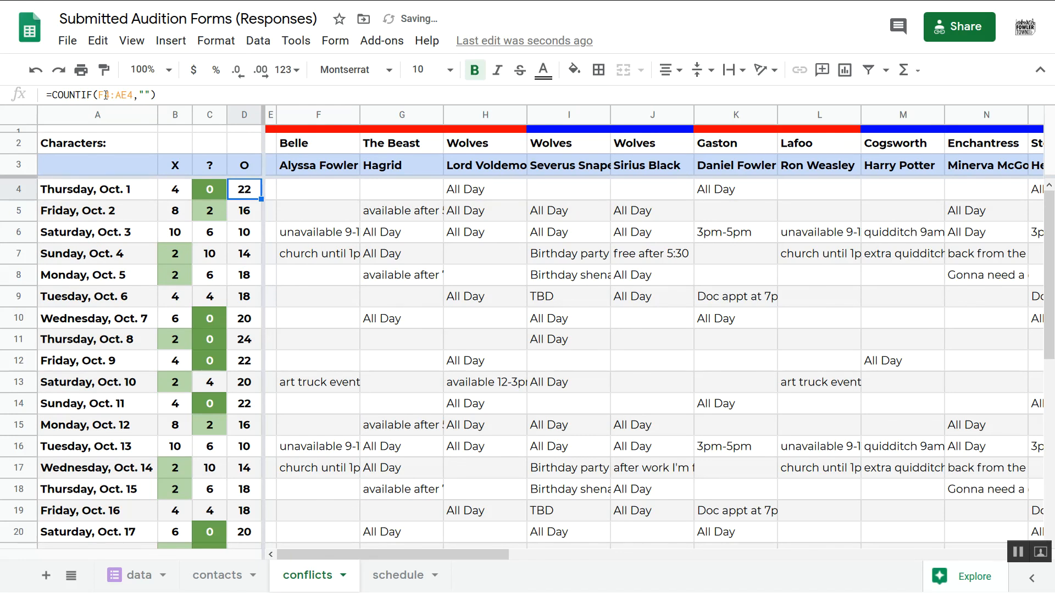
pyautogui.click(105, 95)
pyautogui.press('BackSpace')
pyautogui.write('E')
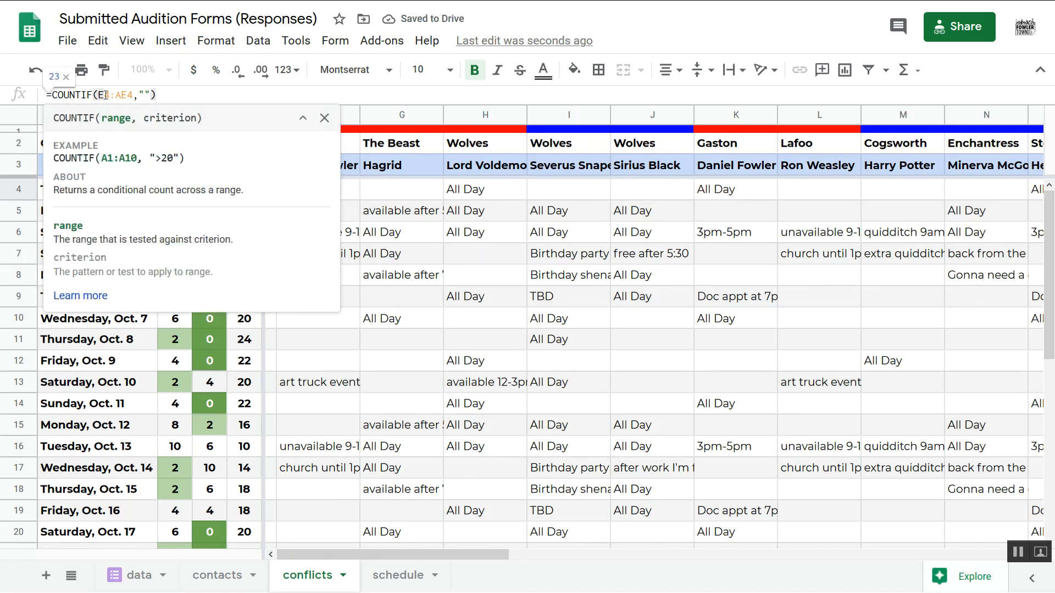
pyautogui.press('Return')
# Step: Copy the updated B4:D4 formulas with the E:AE range down to row 34
pyautogui.click(181, 196)
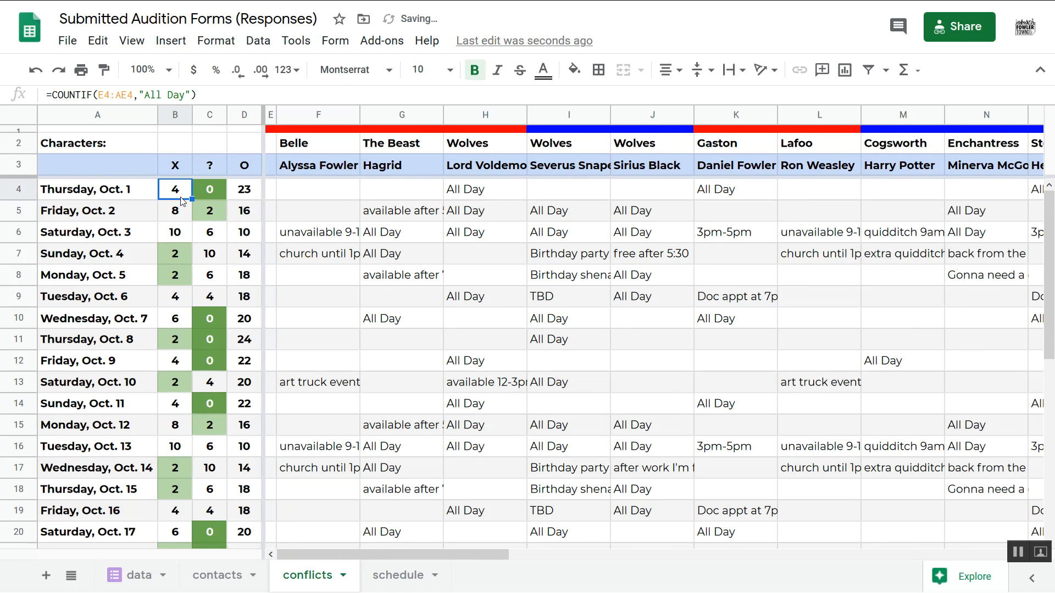
pyautogui.hotkey('shift', 'Right')
pyautogui.hotkey('shift', 'Right')
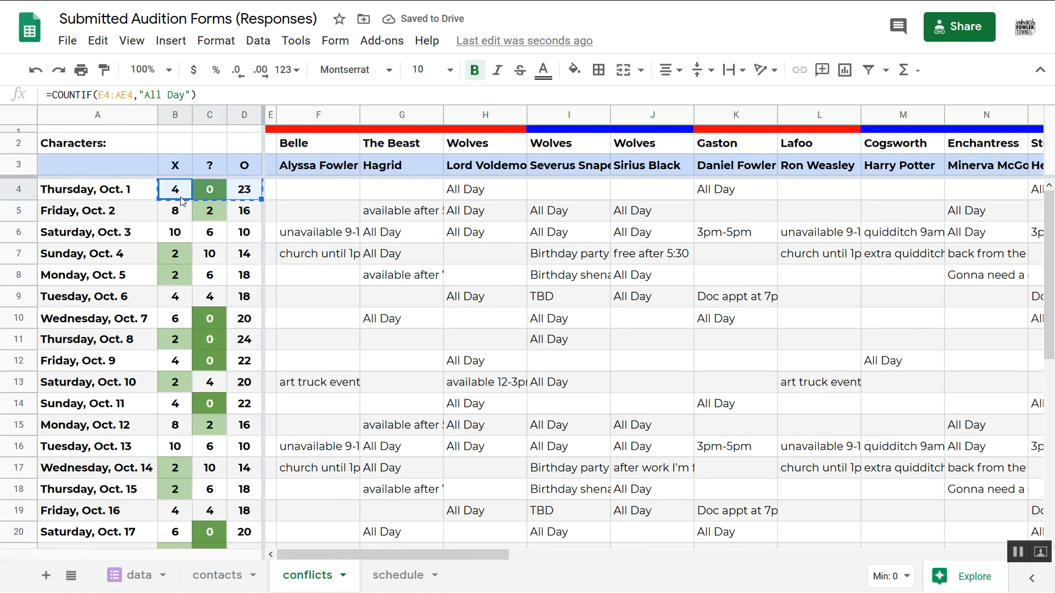
pyautogui.hotkey('ctrl', 'shift', 'Down')
pyautogui.hotkey('ctrl', 'd')
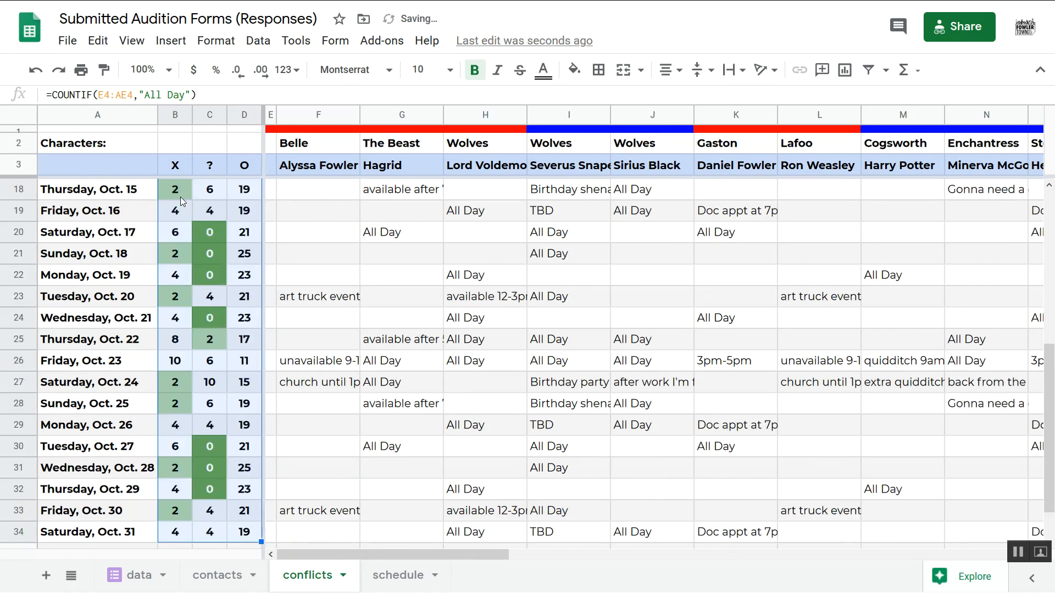
pyautogui.press('Up')
pyautogui.press('Down')
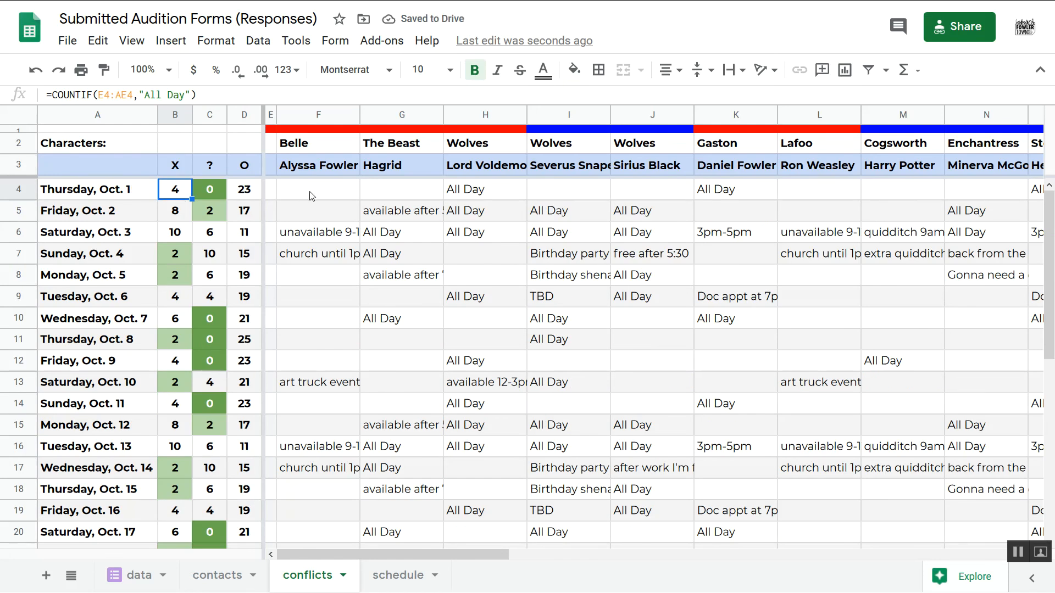
# Step: Remove the red fill from cell E1 at the head of the spacer column
pyautogui.click(311, 195)
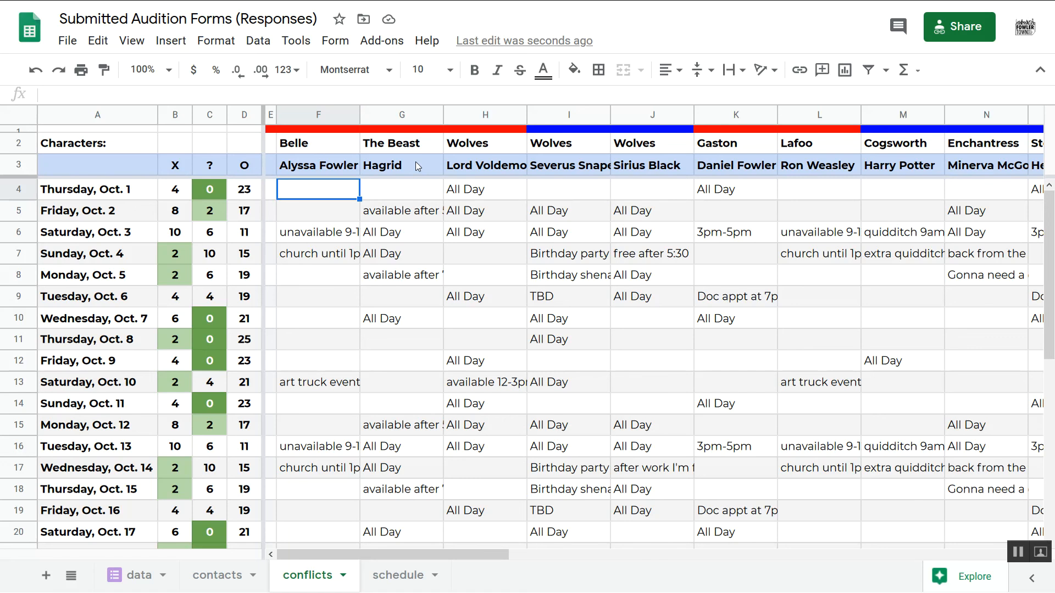
pyautogui.click(270, 152)
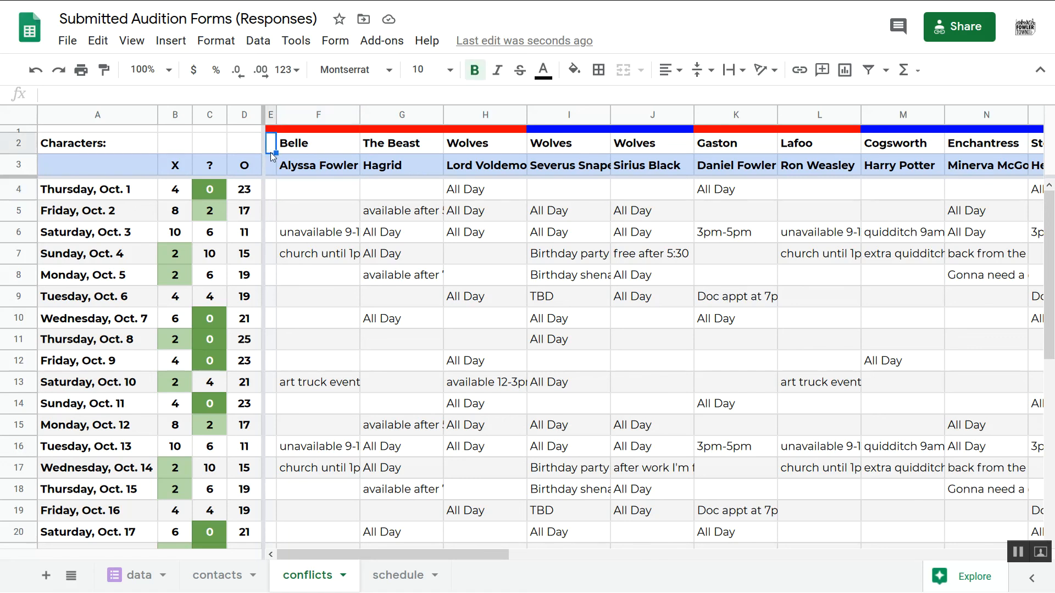
pyautogui.click(271, 130)
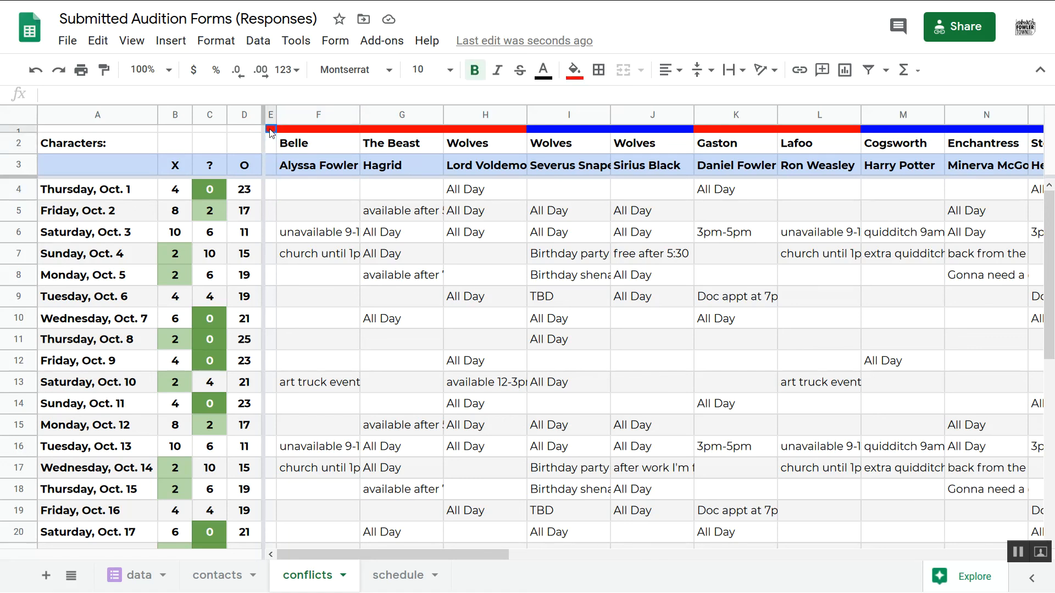
pyautogui.click(571, 74)
pyautogui.click(596, 103)
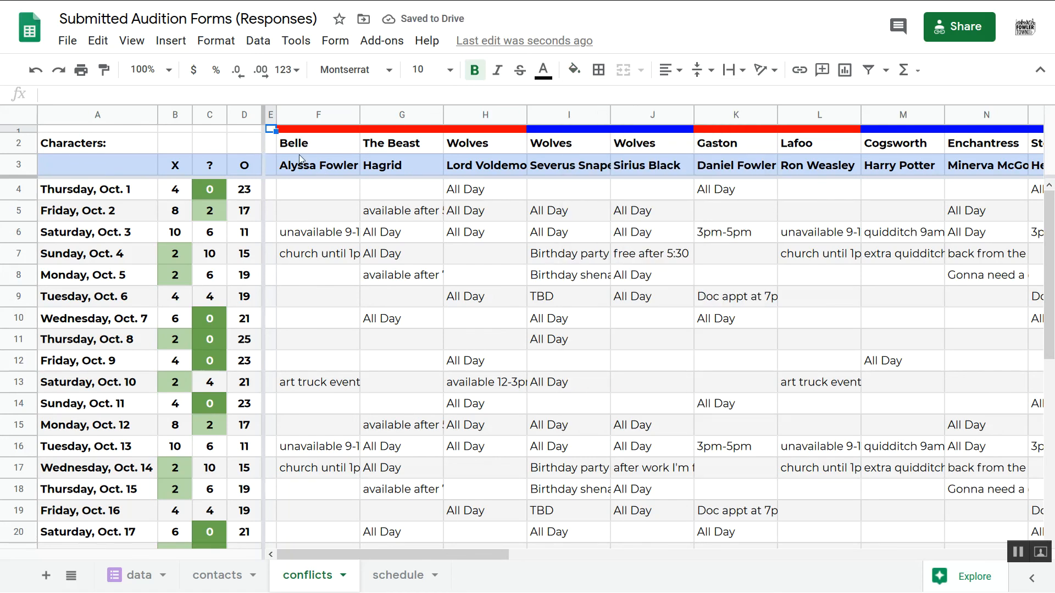
# Step: Move the three Wolves columns and Gaston's column together to directly before the narrow spacer column
pyautogui.moveTo(725, 115); pyautogui.dragTo(270, 129)
pyautogui.click(621, 199)
pyautogui.click(604, 193)
pyautogui.moveTo(604, 193); pyautogui.dragTo(605, 300)
pyautogui.click(605, 231)
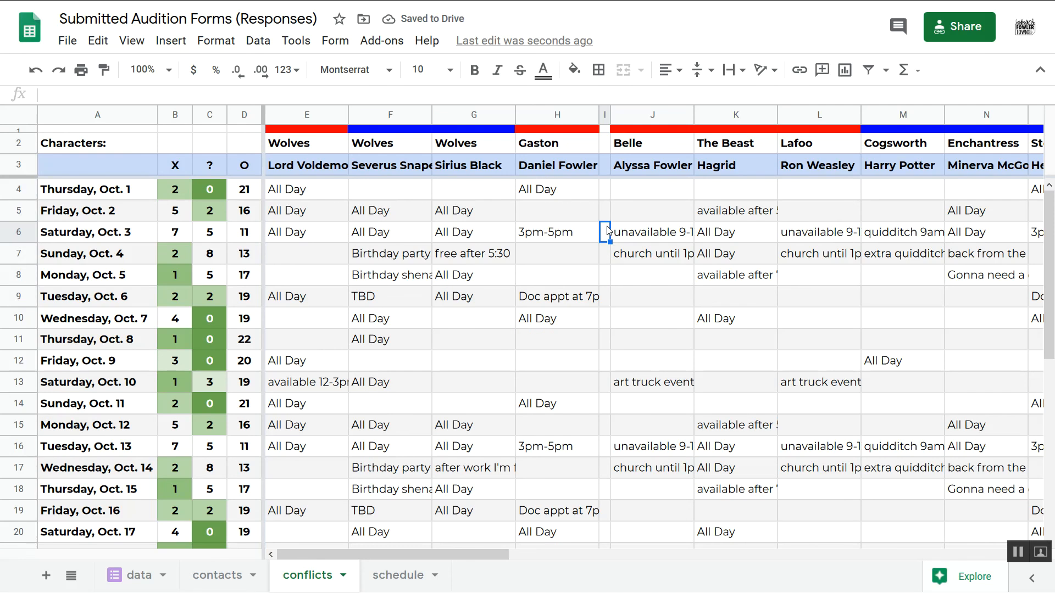
# Step: Undo the move of the three Wolves columns and Gaston's column to before the spacer column
pyautogui.moveTo(175, 189); pyautogui.dragTo(242, 444)
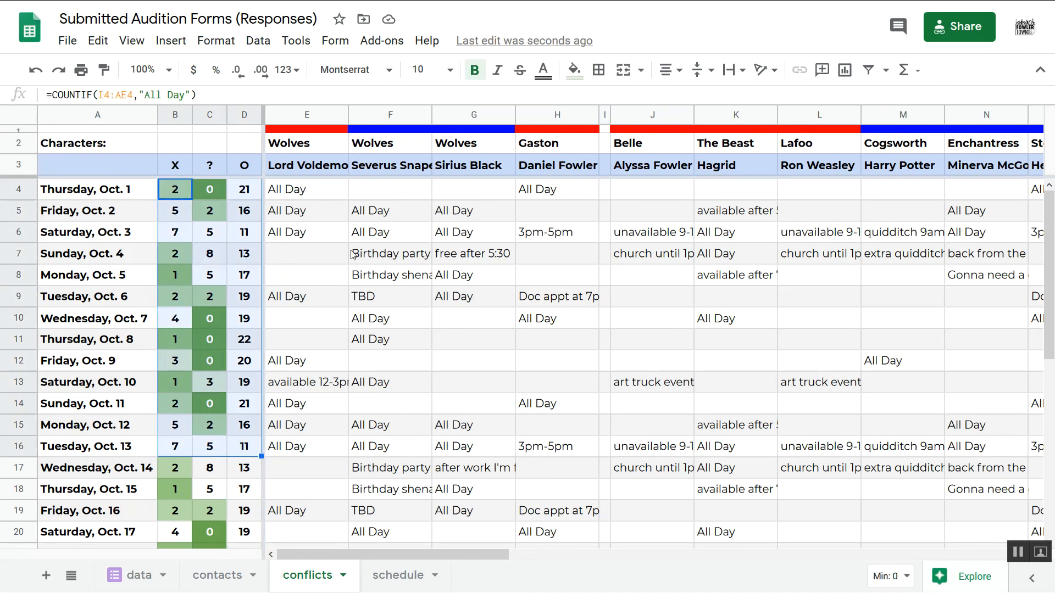
pyautogui.click(330, 260)
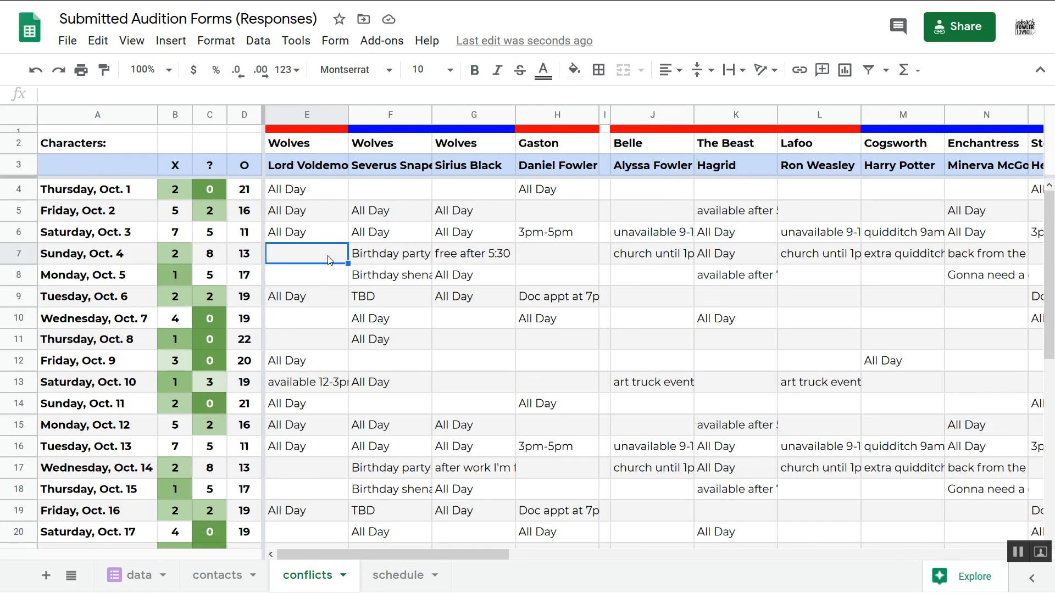
pyautogui.hotkey('ctrl', 'z')
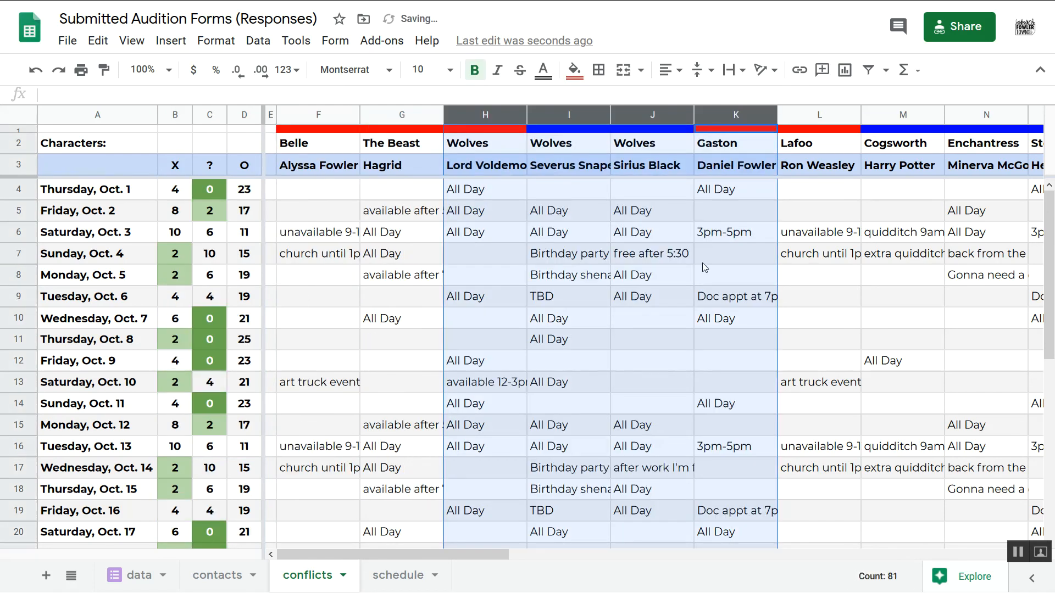
# Step: Try moving the three Wolves columns and Gaston's column to directly after the spacer column, and undo that move
pyautogui.moveTo(478, 115); pyautogui.dragTo(314, 119)
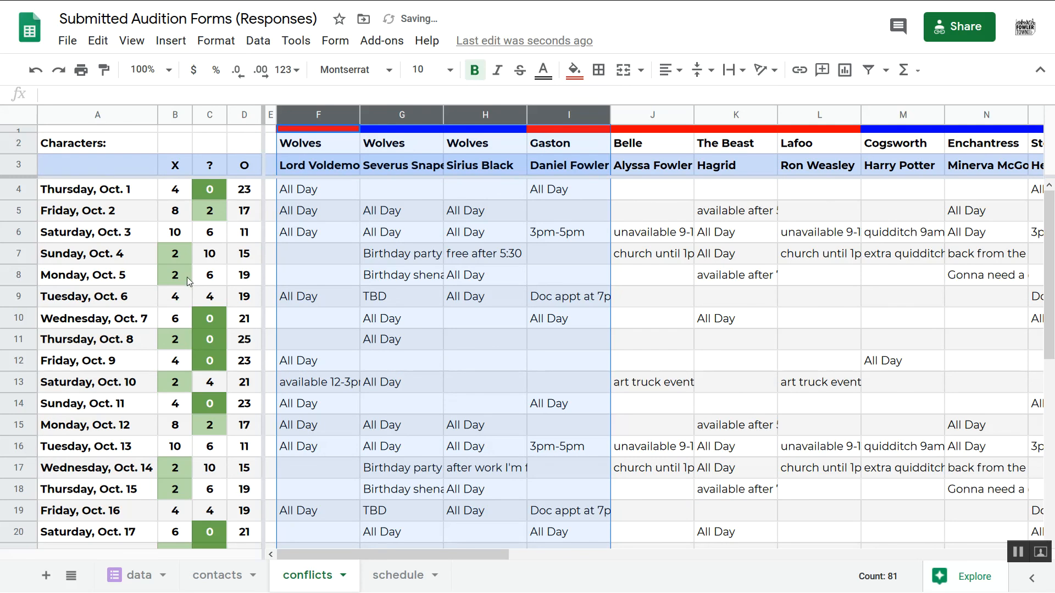
pyautogui.click(446, 227)
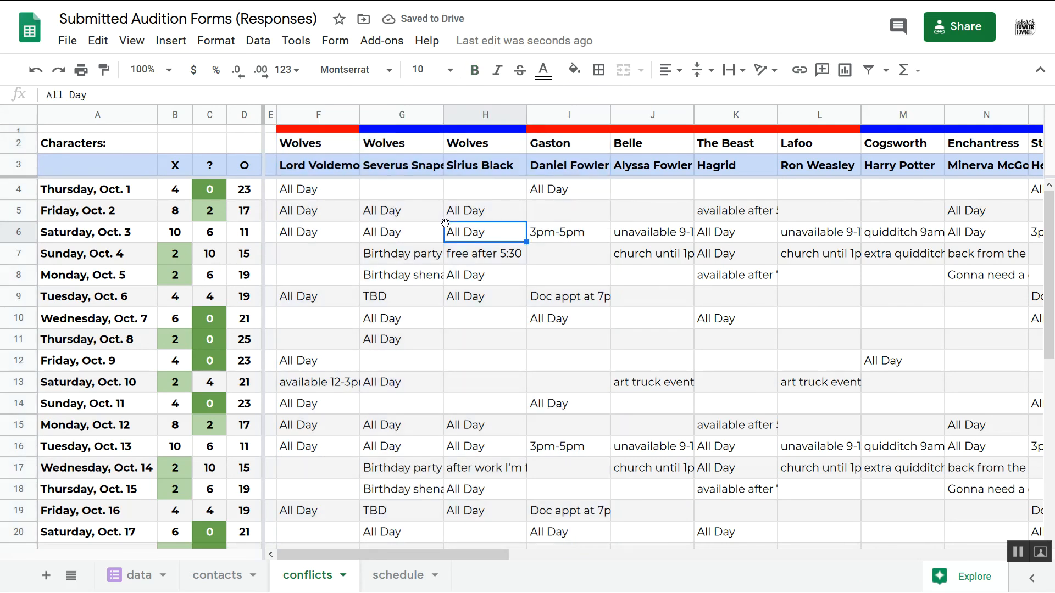
pyautogui.hotkey('ctrl', 'z')
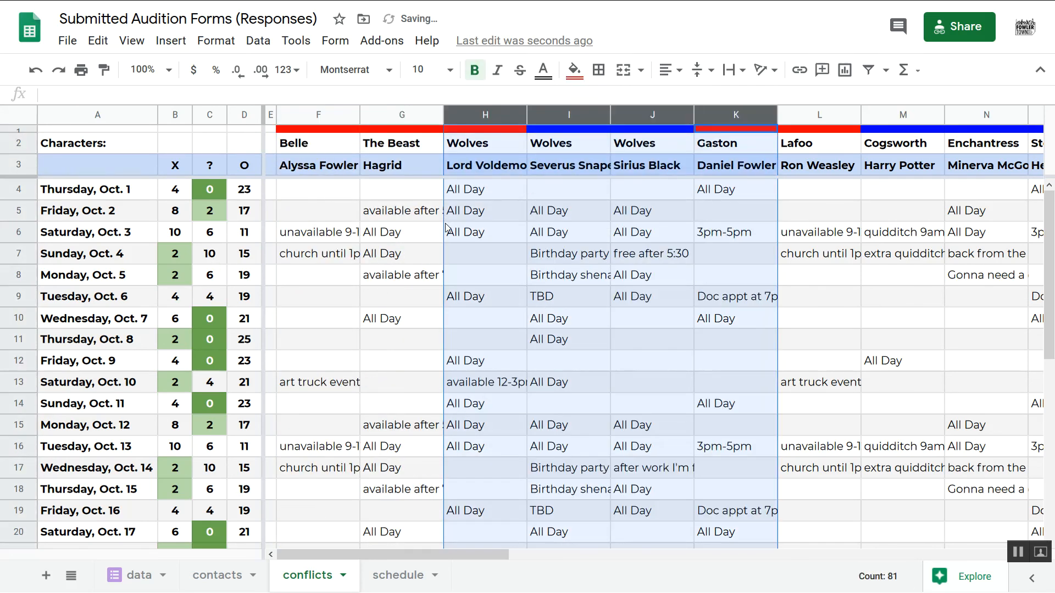
# Step: Review the Belle, The Beast and Wolves headings and check the Monday, Oct. 5 conflict-count formulas
pyautogui.click(372, 217)
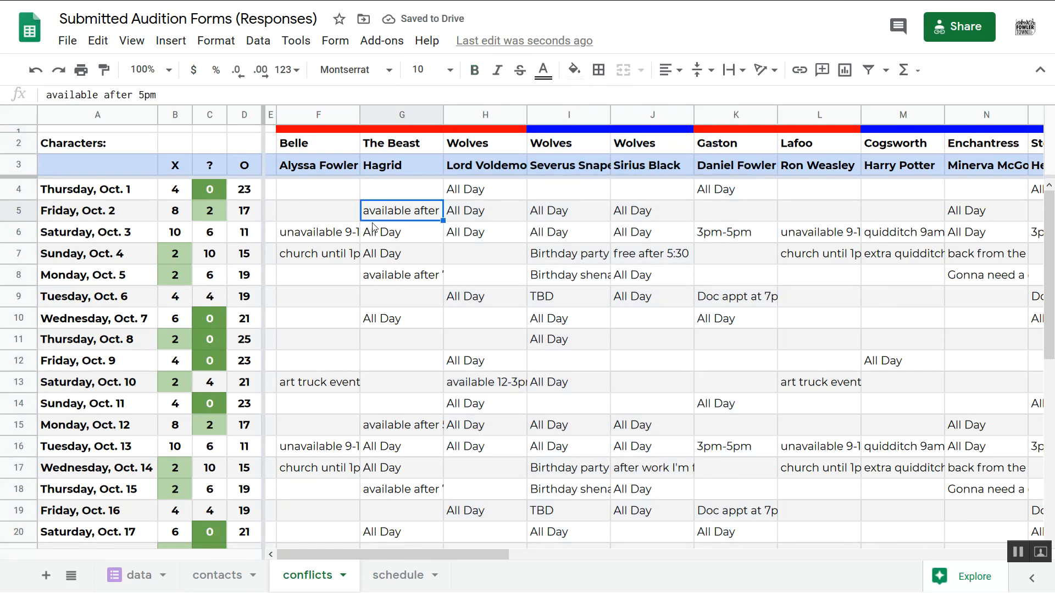
pyautogui.moveTo(315, 144); pyautogui.dragTo(406, 145)
pyautogui.moveTo(474, 149); pyautogui.dragTo(652, 149)
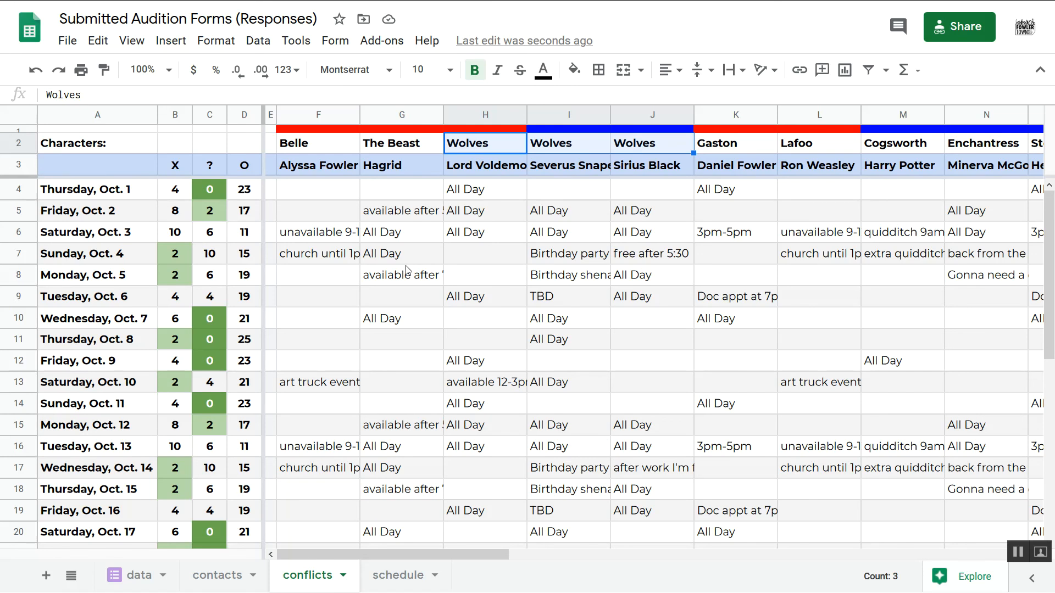
pyautogui.click(190, 280)
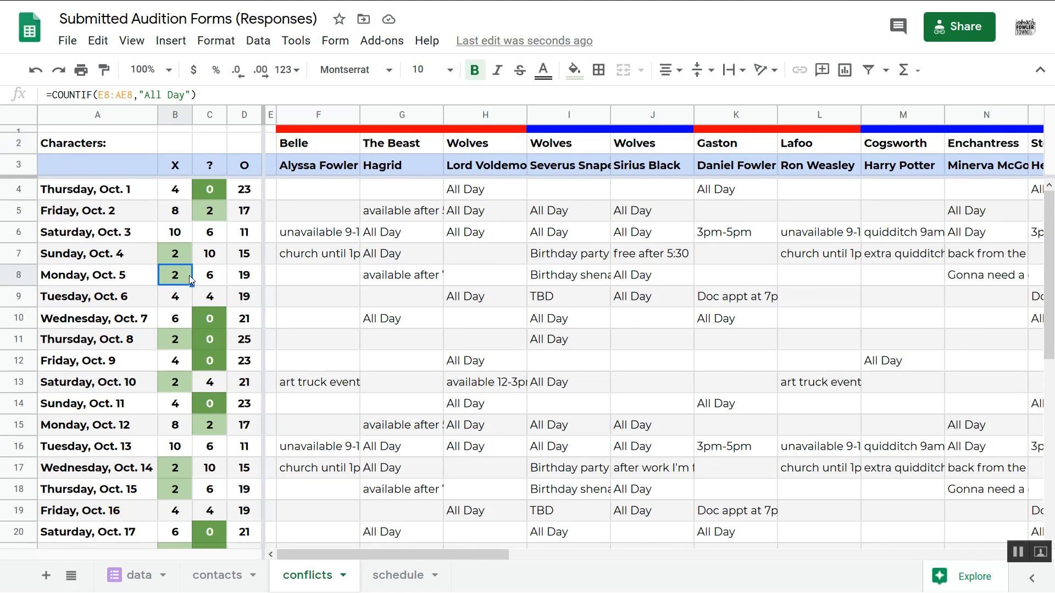
pyautogui.press('Right')
pyautogui.press('Left')
pyautogui.press('Right')
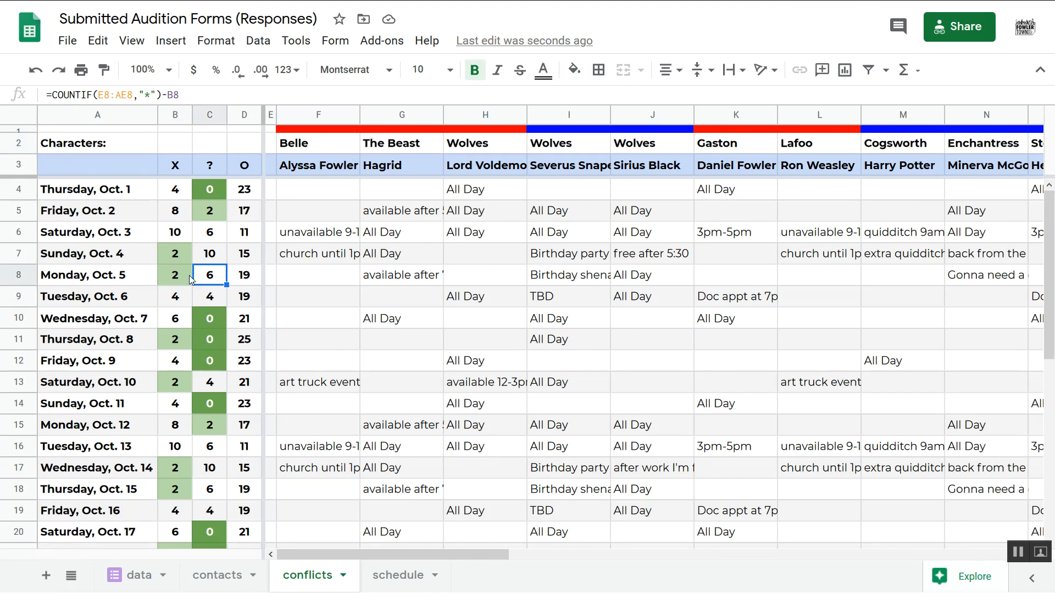
# Step: Examine the Monday, Oct. 5 entries from Belle through the Wolves and Gaston against that day's X, ? and O counts
pyautogui.press('Right')
pyautogui.press('Right')
pyautogui.press('Right')
pyautogui.hotkey('shift', 'Right')
pyautogui.hotkey('shift', 'Right')
pyautogui.hotkey('shift', 'Right')
pyautogui.hotkey('shift', 'Right')
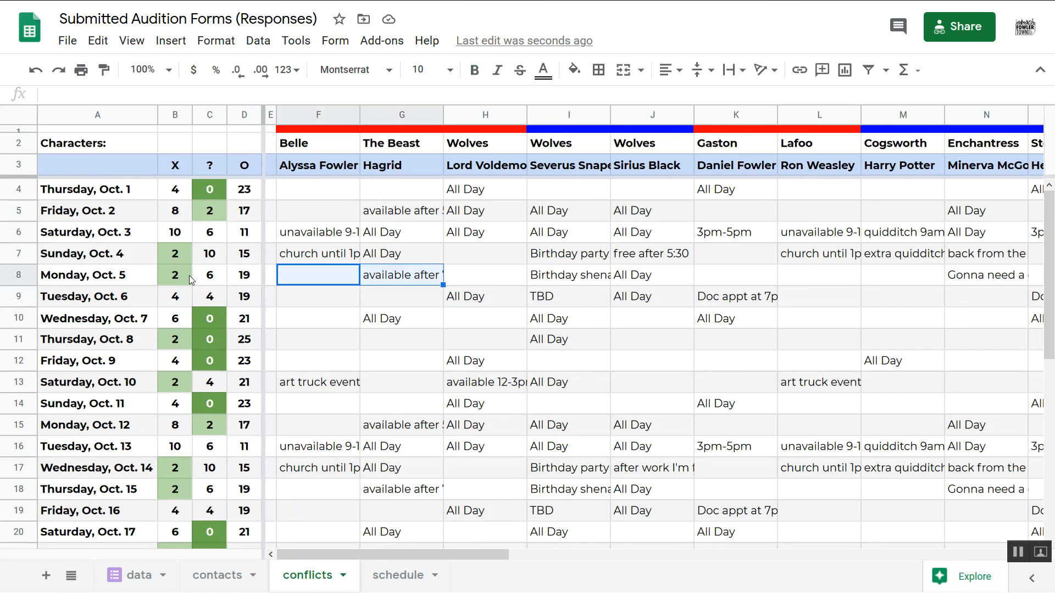
pyautogui.hotkey('shift', 'Right')
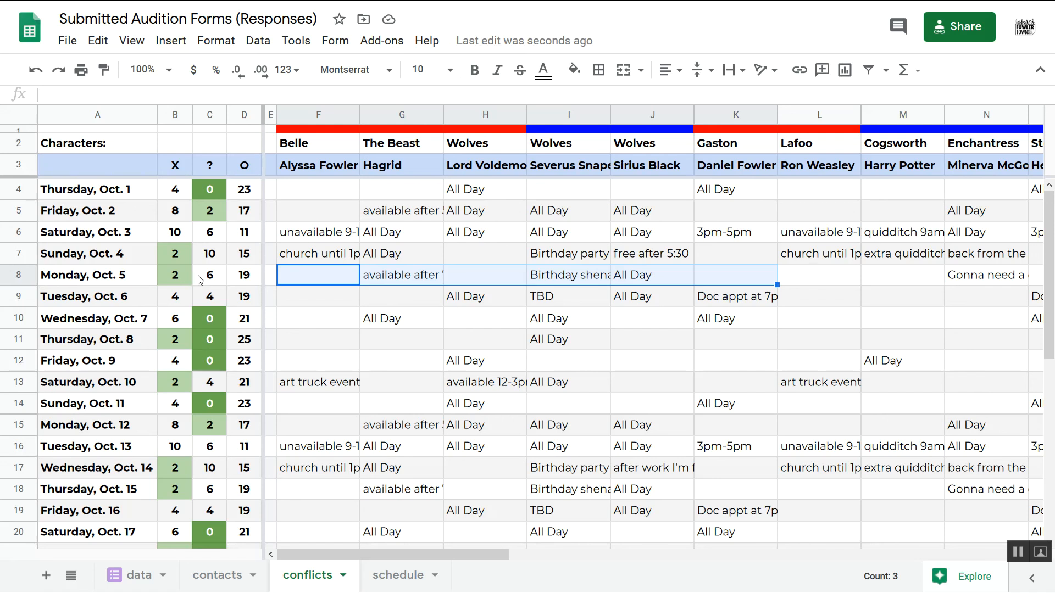
pyautogui.hotkey('shift', 'Left')
pyautogui.moveTo(168, 280); pyautogui.dragTo(253, 280)
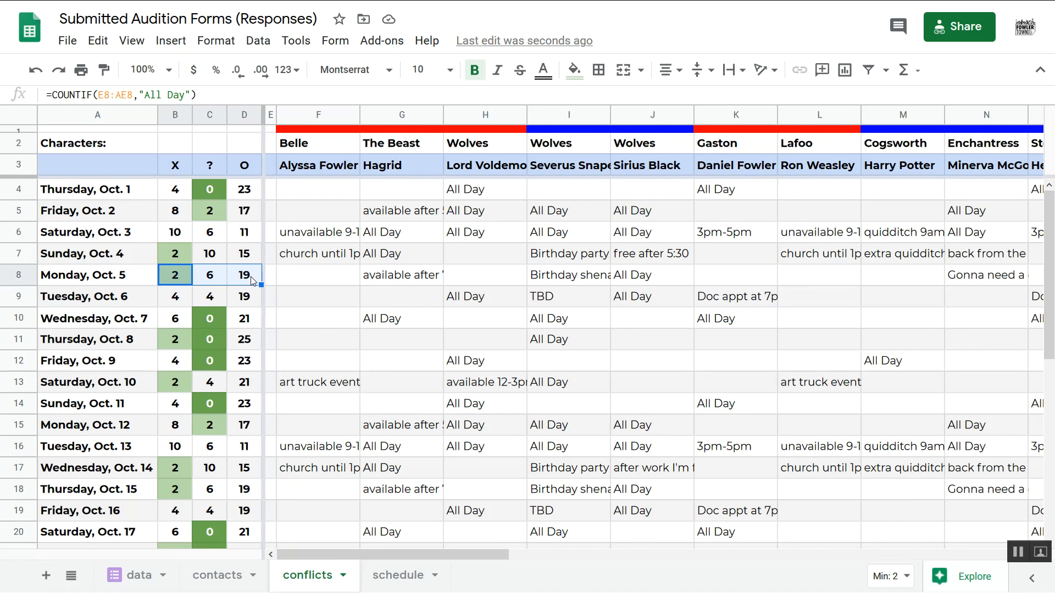
pyautogui.moveTo(315, 147); pyautogui.dragTo(617, 143)
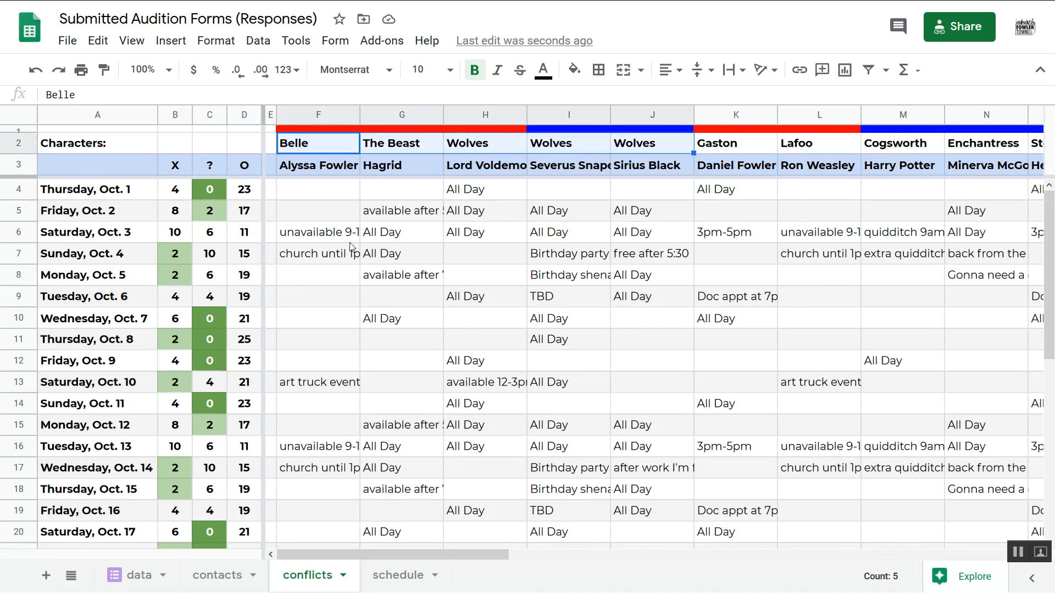
pyautogui.click(186, 281)
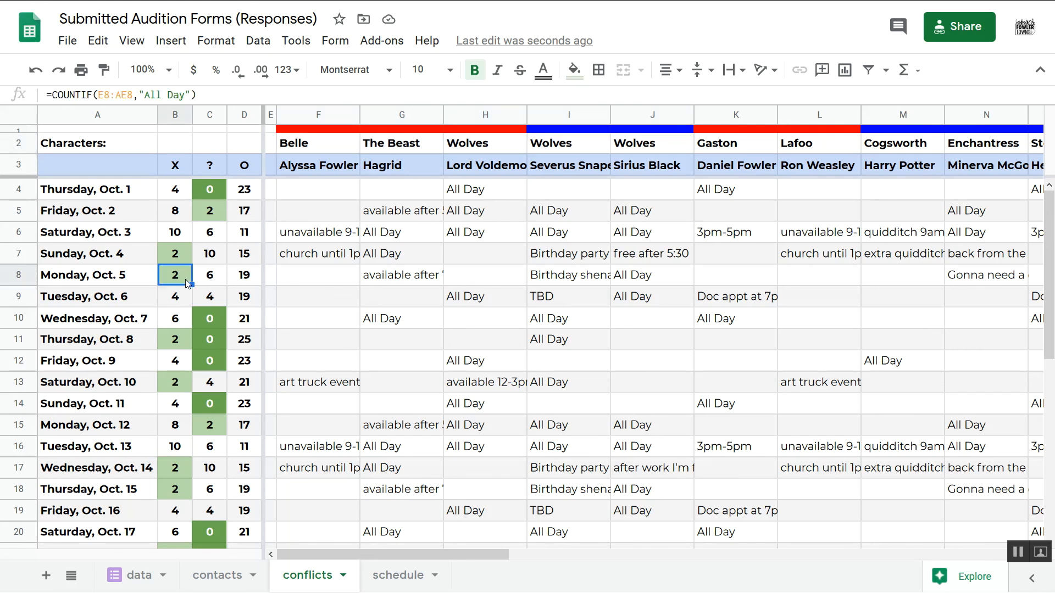
# Step: Compare the Wolves' individual conflicts on Monday, Oct. 5 with those on the neighbouring days to judge a rehearsal date
pyautogui.moveTo(632, 254); pyautogui.dragTo(624, 274)
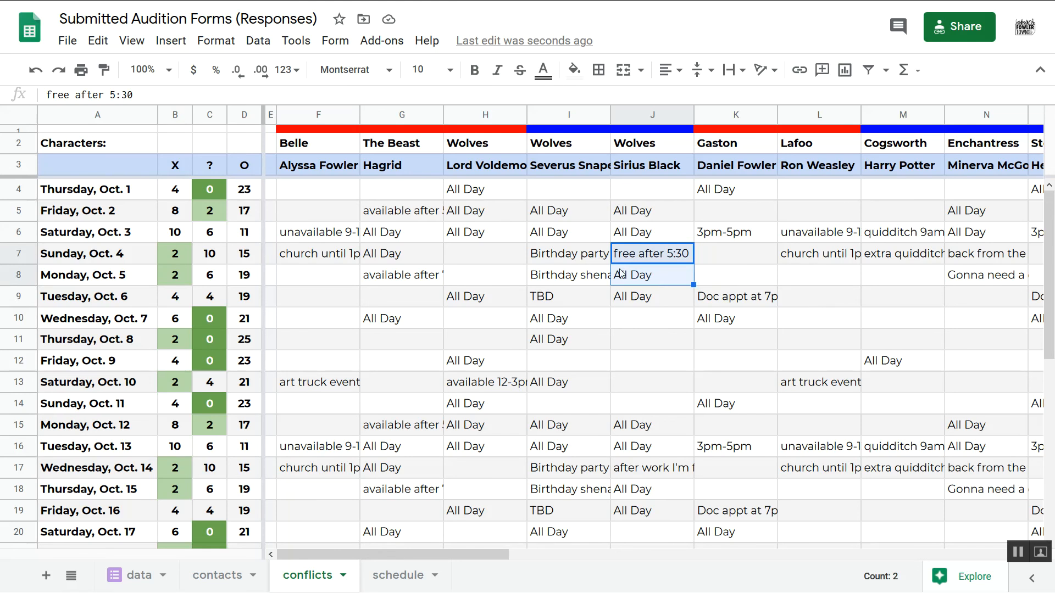
pyautogui.click(576, 275)
pyautogui.click(646, 279)
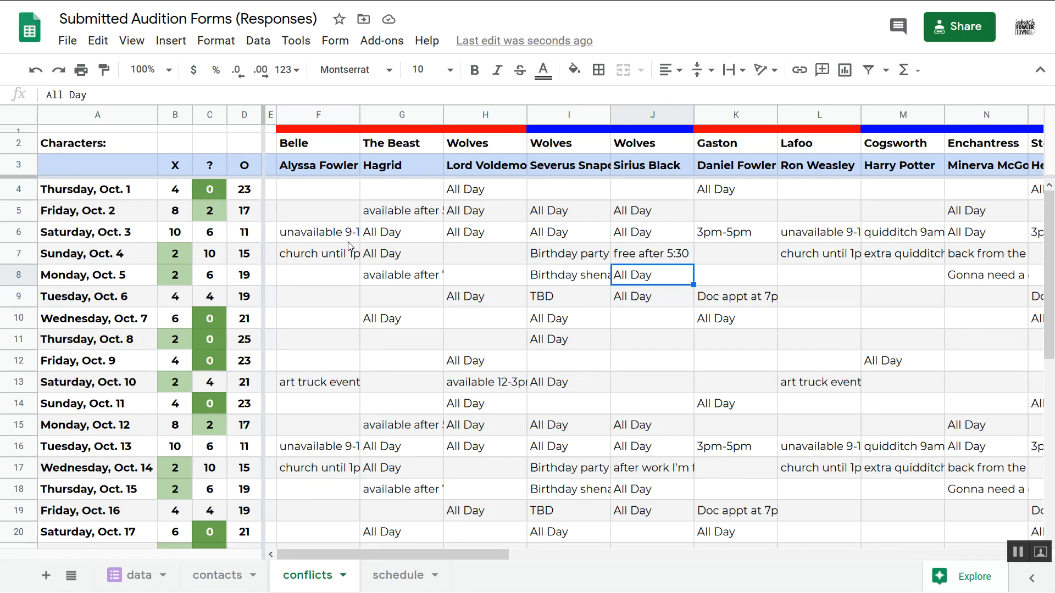
pyautogui.click(138, 282)
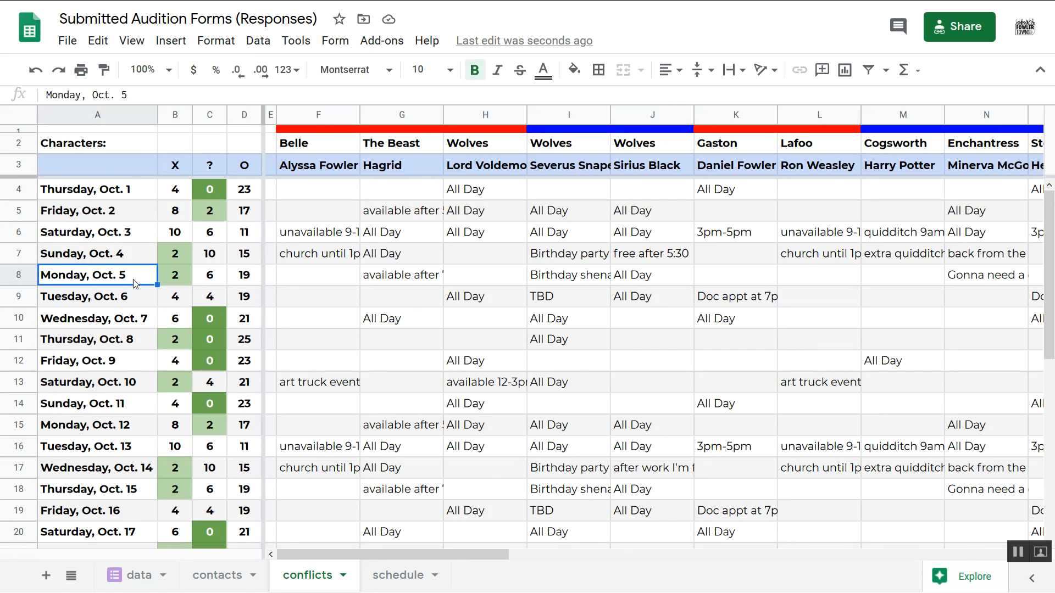
pyautogui.click(648, 275)
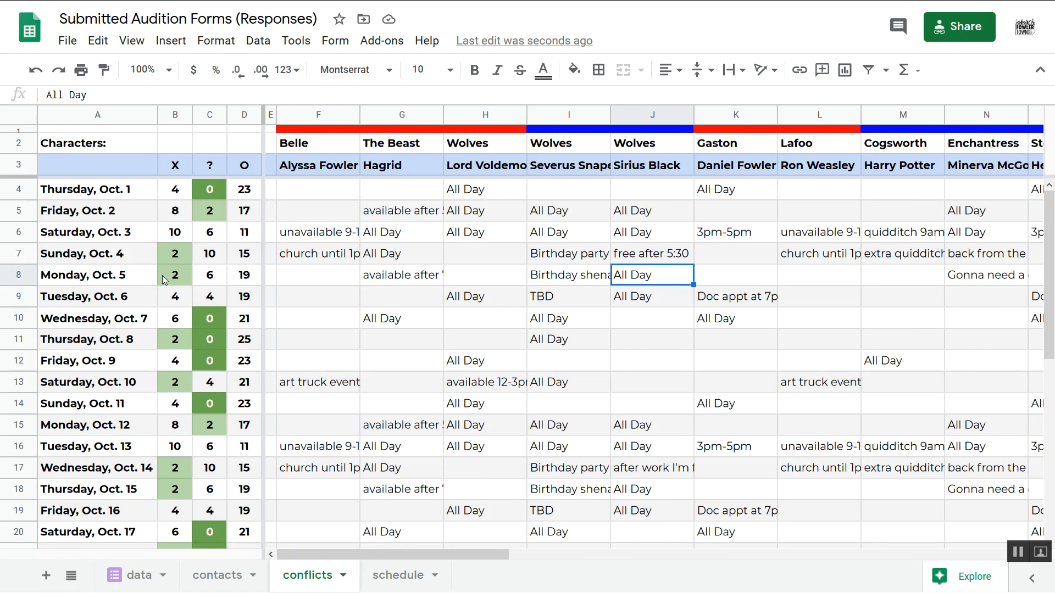
pyautogui.click(462, 302)
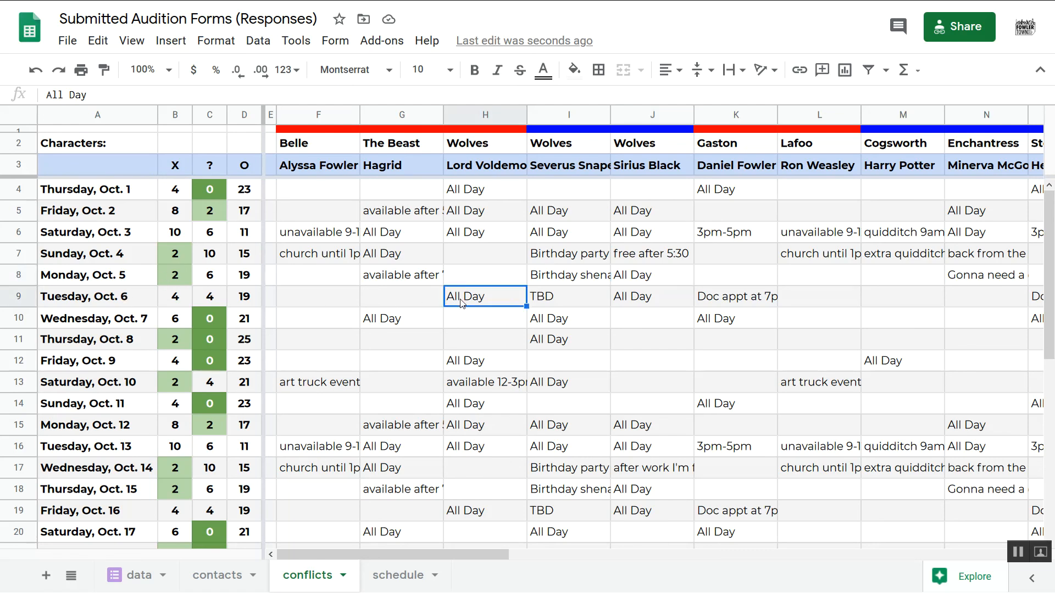
pyautogui.click(622, 306)
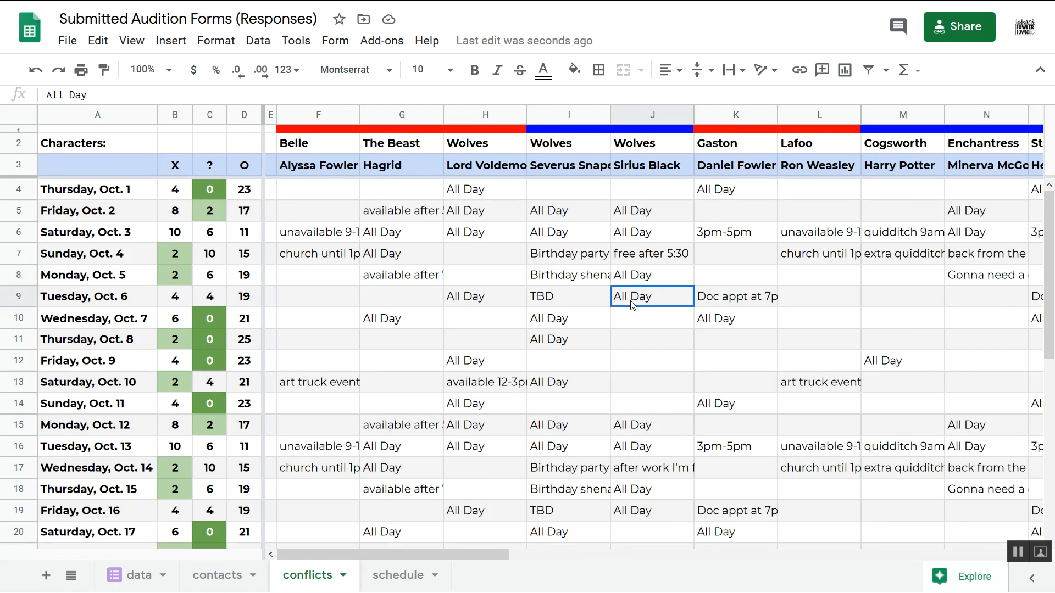
pyautogui.click(563, 303)
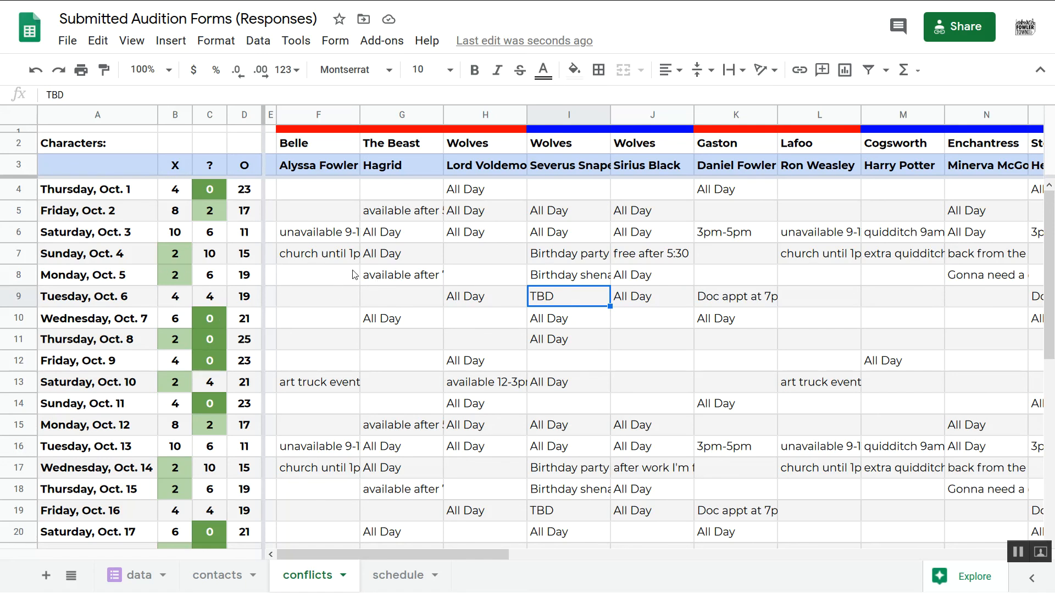
pyautogui.click(122, 280)
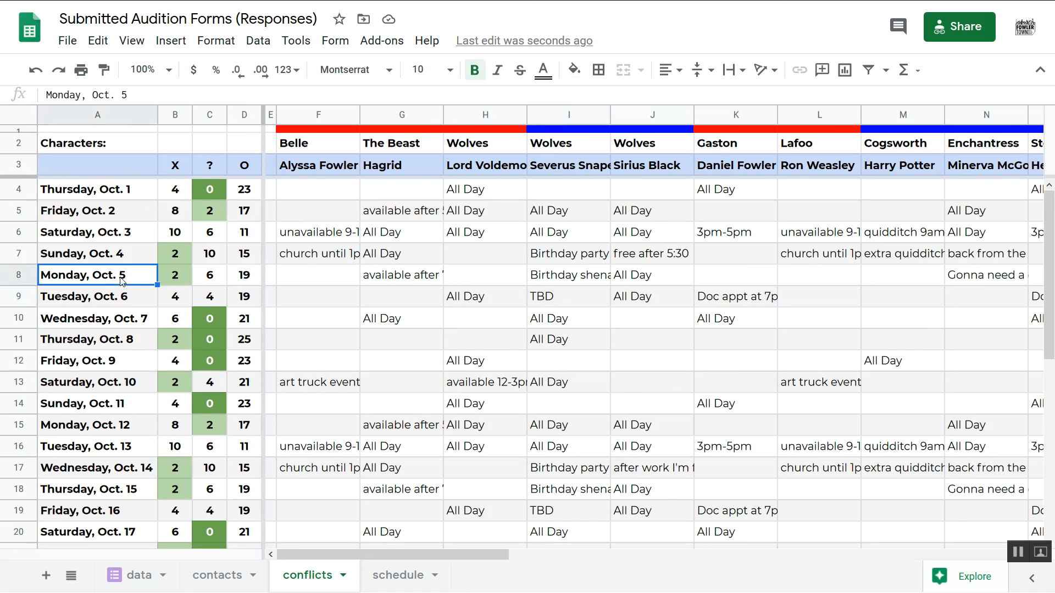
# Step: Add an entry dated 10/5 from 7:00 PM to 7:45 PM in the first empty row of the schedule sheet
pyautogui.click(393, 575)
pyautogui.click(55, 473)
pyautogui.write('10/5')
pyautogui.press('Tab')
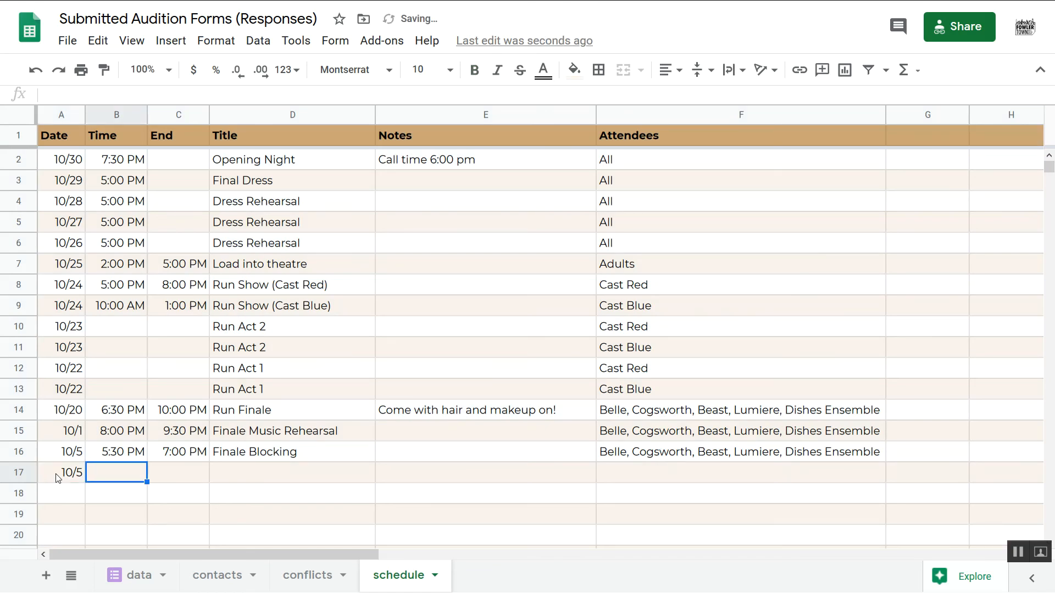
pyautogui.press('Up')
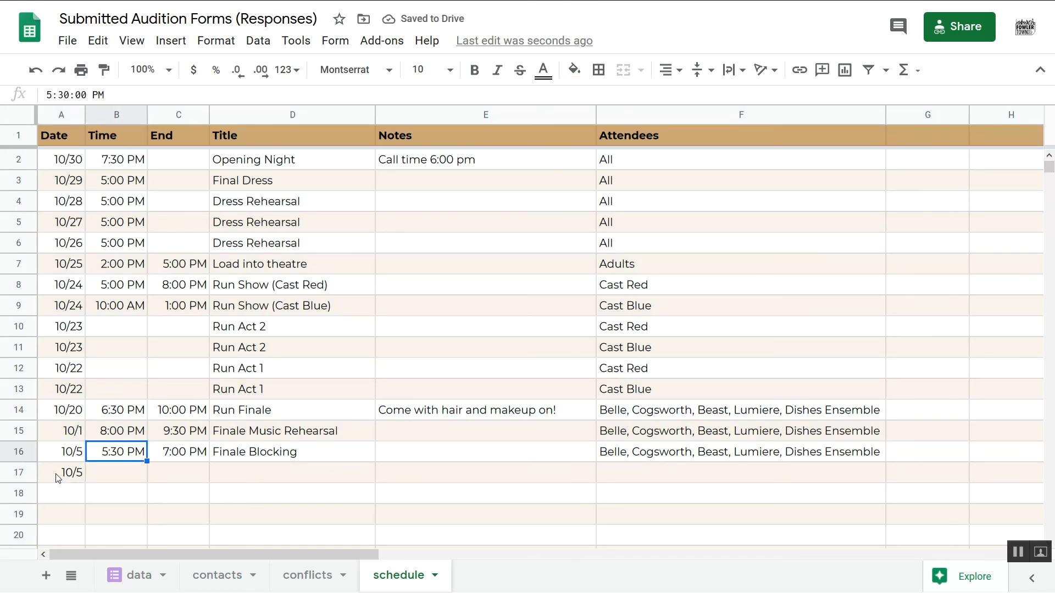
pyautogui.press('Down')
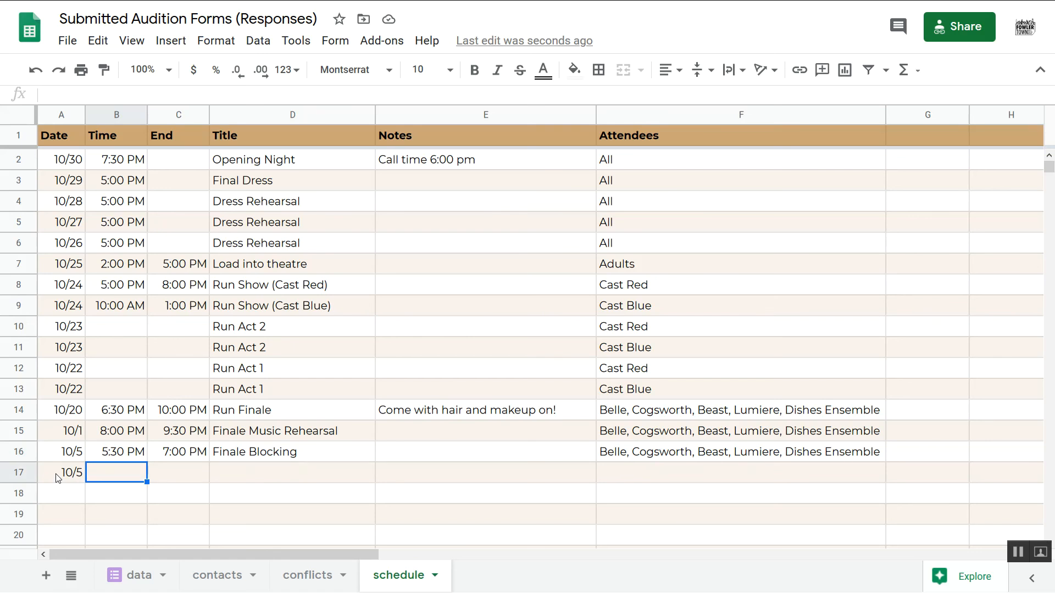
pyautogui.write('7:00 PM')
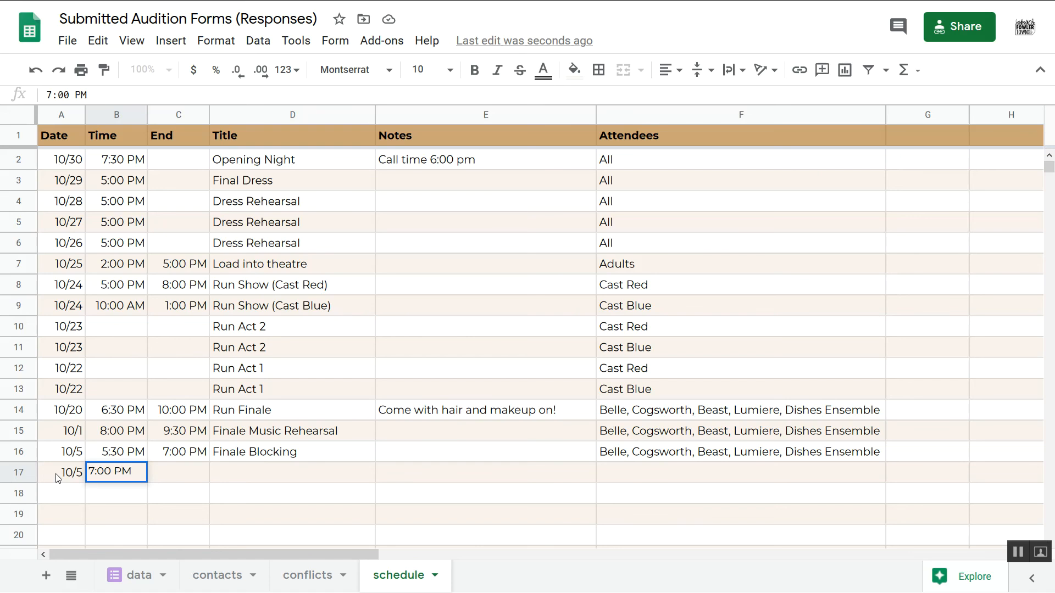
pyautogui.press('Tab')
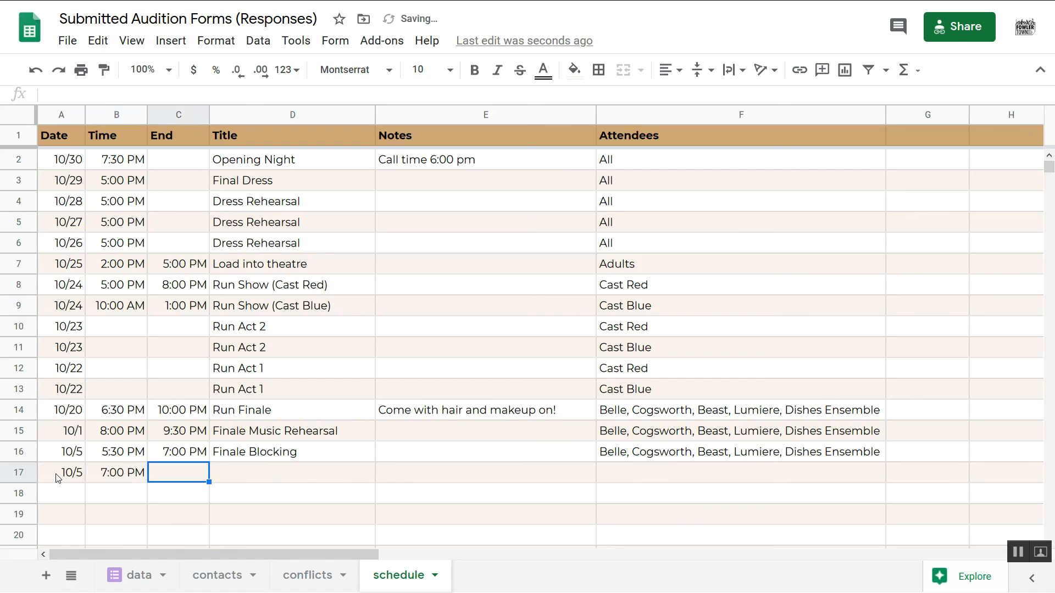
pyautogui.write('7:45 PM')
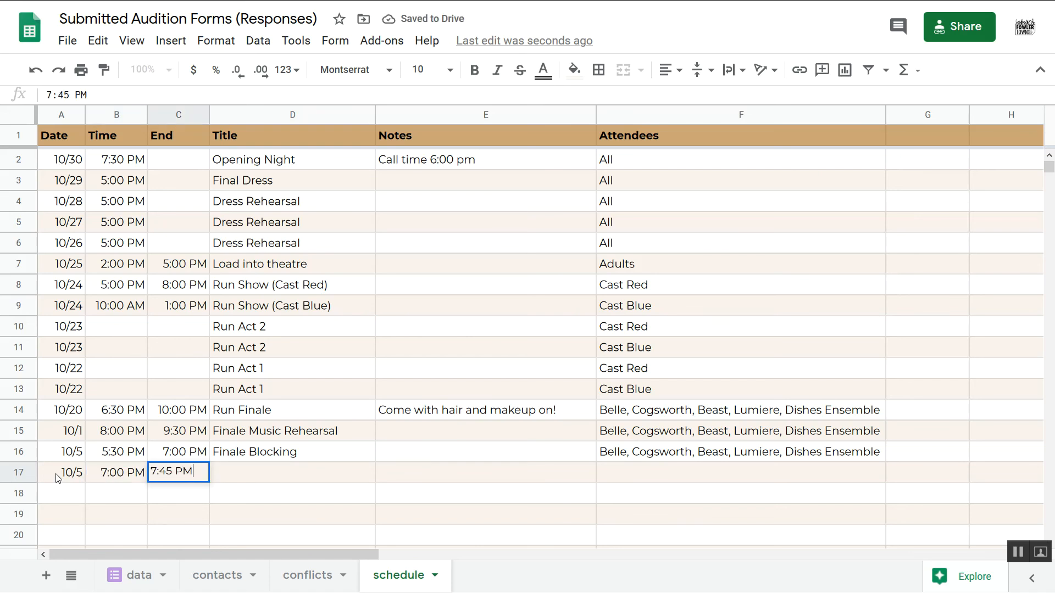
pyautogui.press('Tab')
# Step: Title the new 10/5 schedule entry Attack Belle Scene and list Belle, Beast, Wolves as its attendees
pyautogui.write('A')
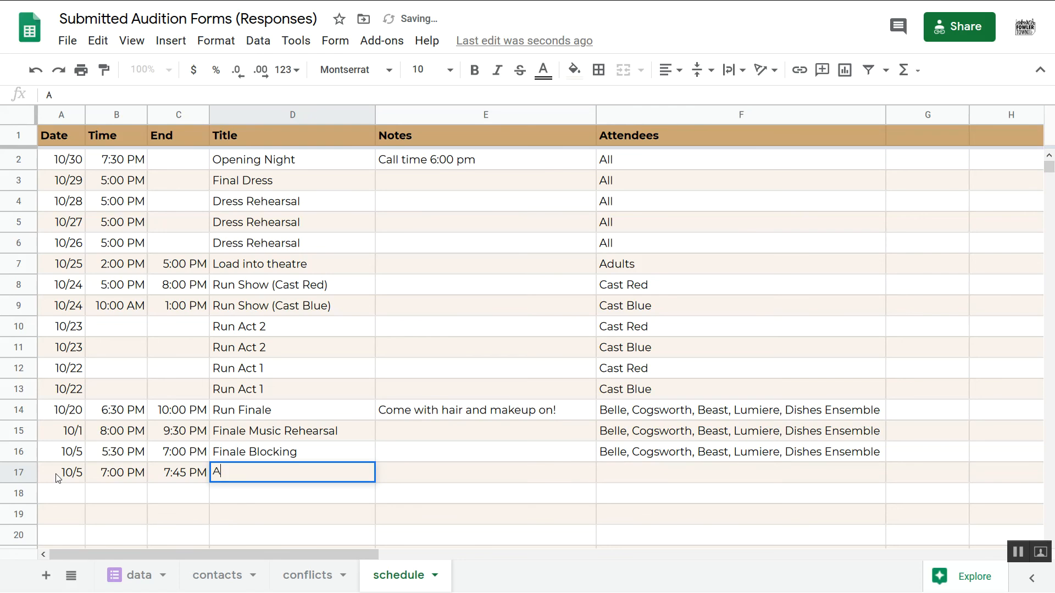
pyautogui.write('ttack Belle Scene')
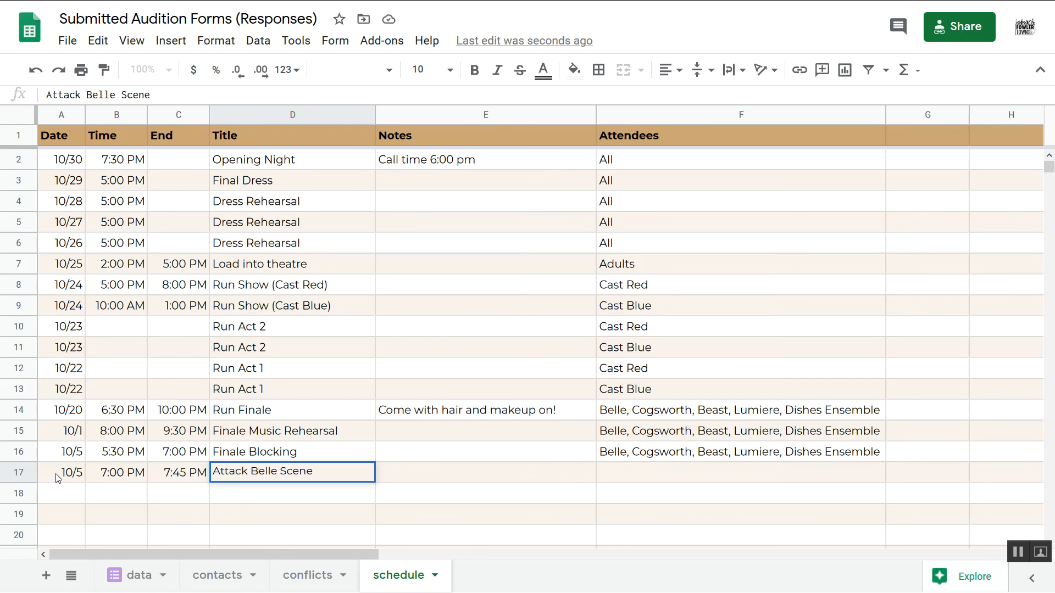
pyautogui.press('Tab')
pyautogui.press('Tab')
pyautogui.write('Belle, ')
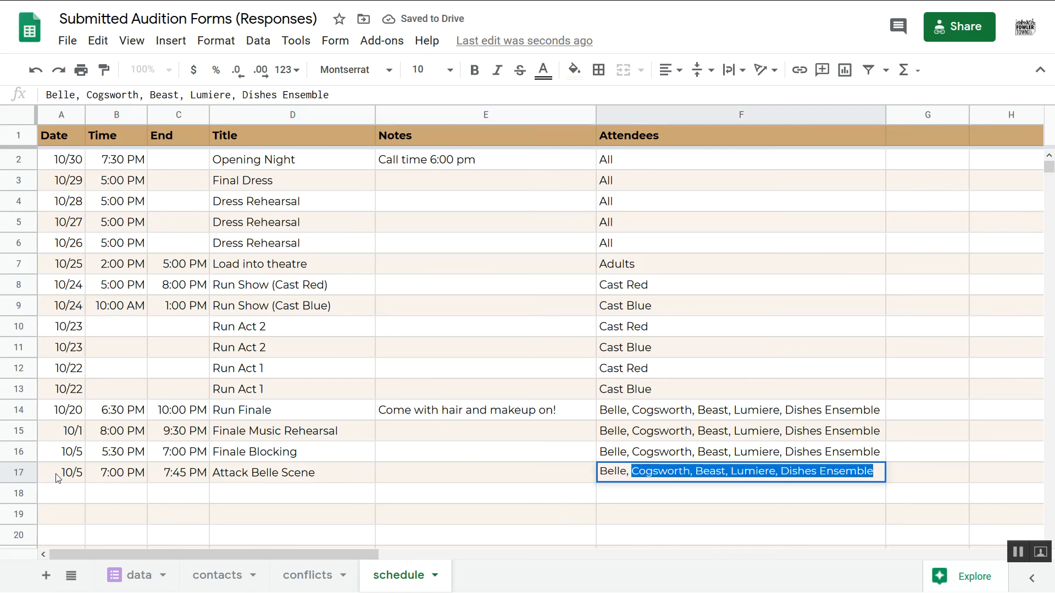
pyautogui.write('Beast, Wolves')
pyautogui.press('Return')
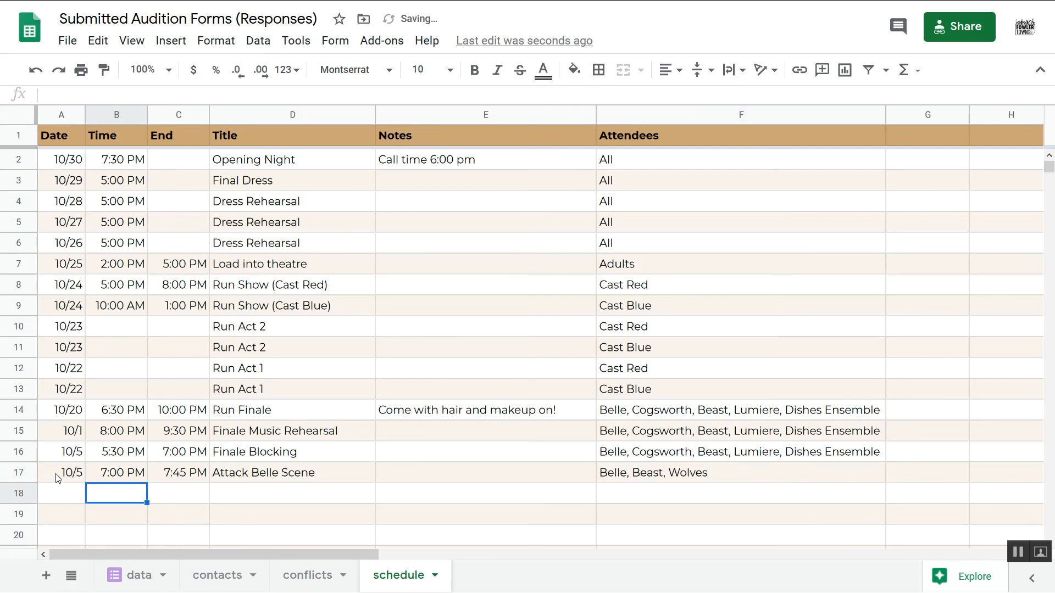
# Step: Return to the conflicts sheet and look over the conflict counts for the dates from mid to late October
pyautogui.click(57, 478)
pyautogui.click(304, 577)
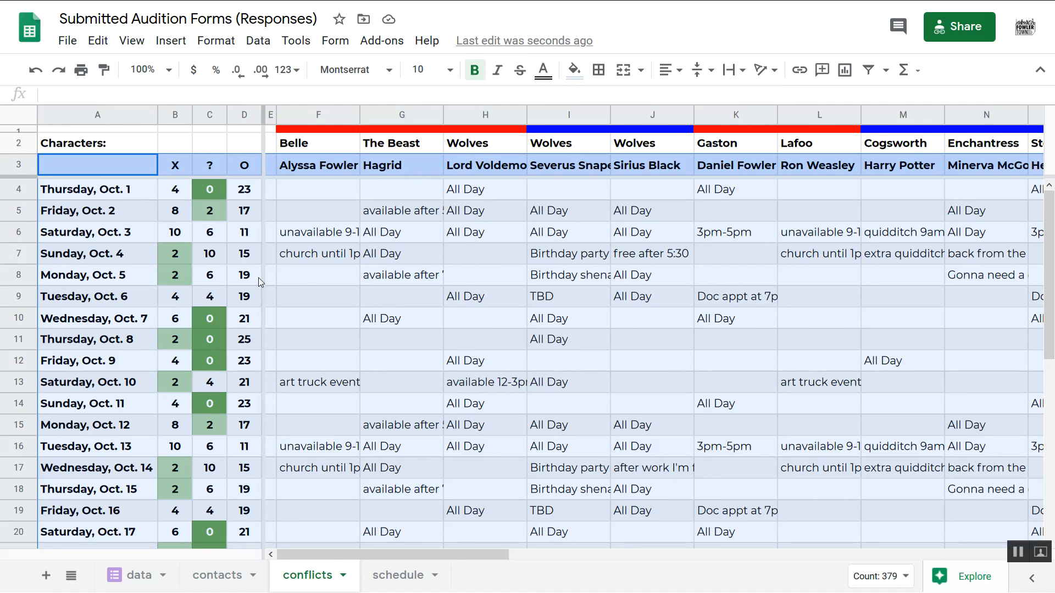
pyautogui.click(285, 323)
pyautogui.scroll(-3, 222, 407)
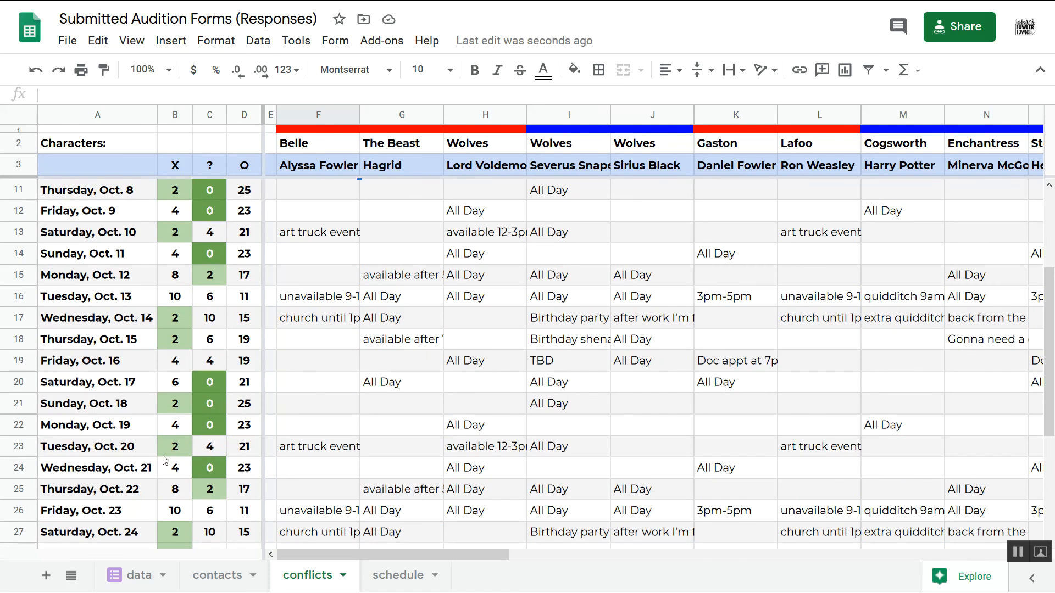
# Step: Check the conflicts of Belle, the Beast and the Wolves on Monday, Oct. 19 to judge it as a review rehearsal date
pyautogui.click(131, 432)
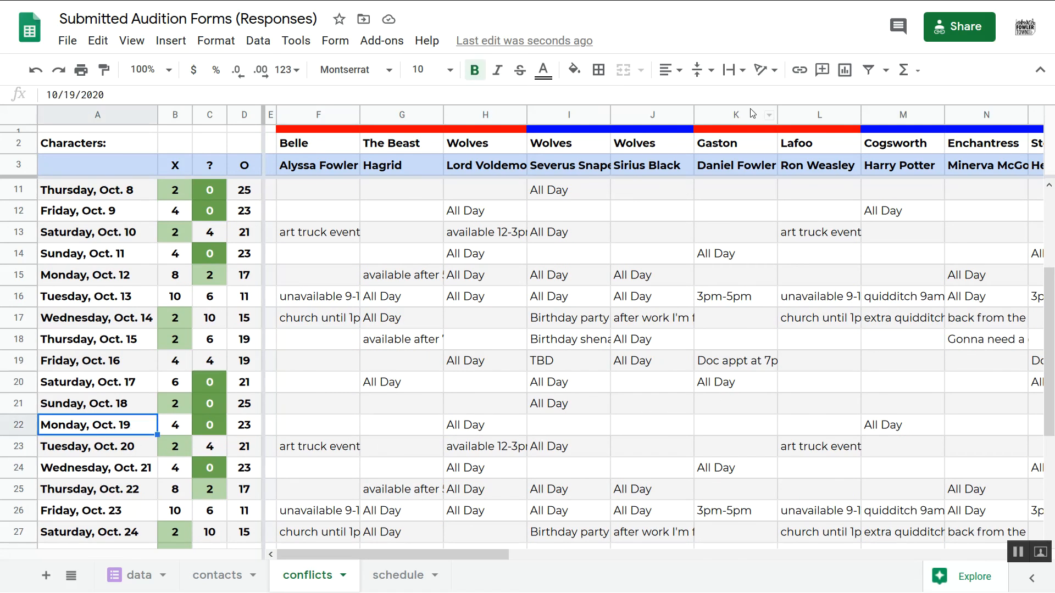
pyautogui.moveTo(641, 114); pyautogui.dragTo(485, 114)
pyautogui.moveTo(383, 136); pyautogui.dragTo(342, 191)
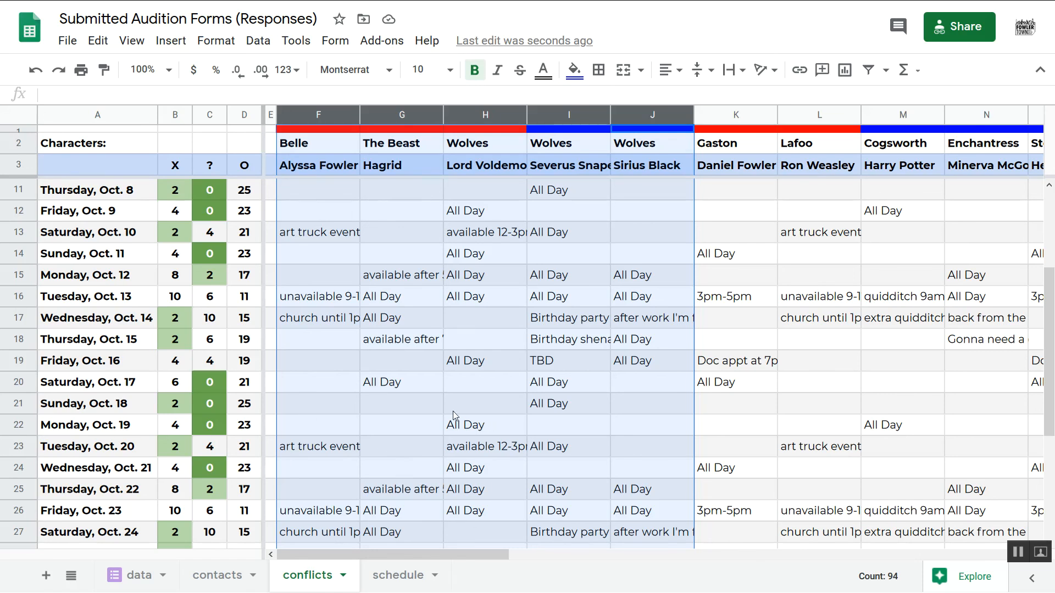
pyautogui.click(210, 429)
pyautogui.click(181, 425)
pyautogui.moveTo(334, 426); pyautogui.dragTo(625, 423)
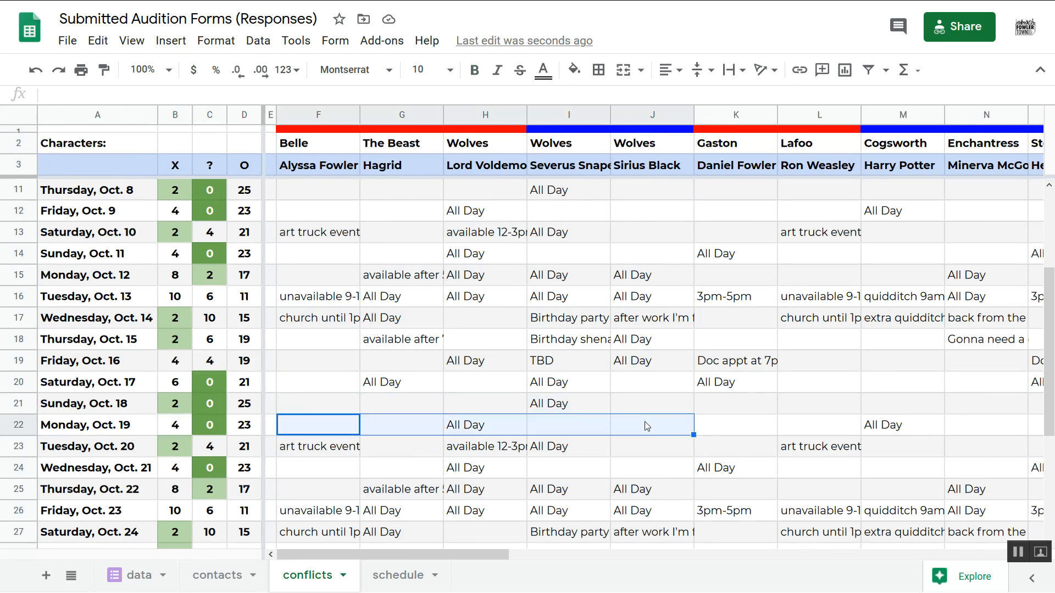
pyautogui.click(476, 430)
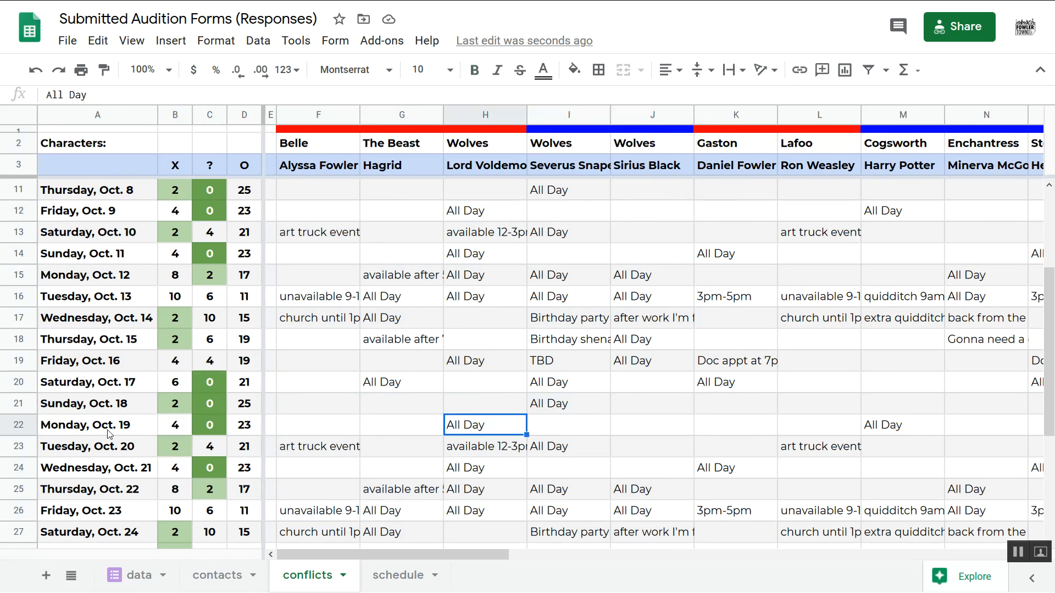
# Step: Add an entry dated 10/19 from 5:00 PM to 5:30 PM in the first empty row of the schedule sheet
pyautogui.click(405, 577)
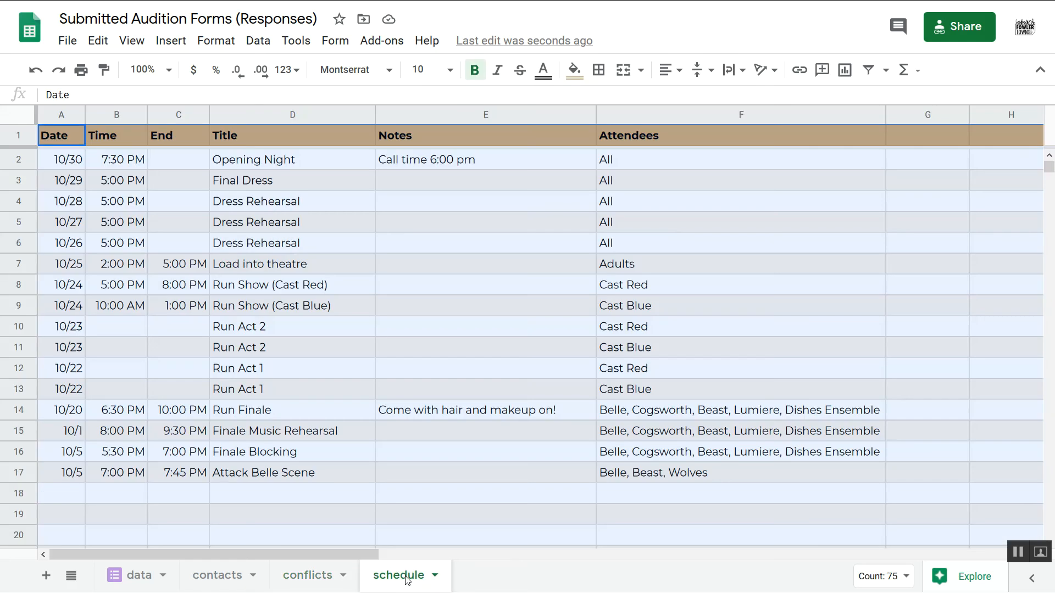
pyautogui.click(61, 493)
pyautogui.write('10/19')
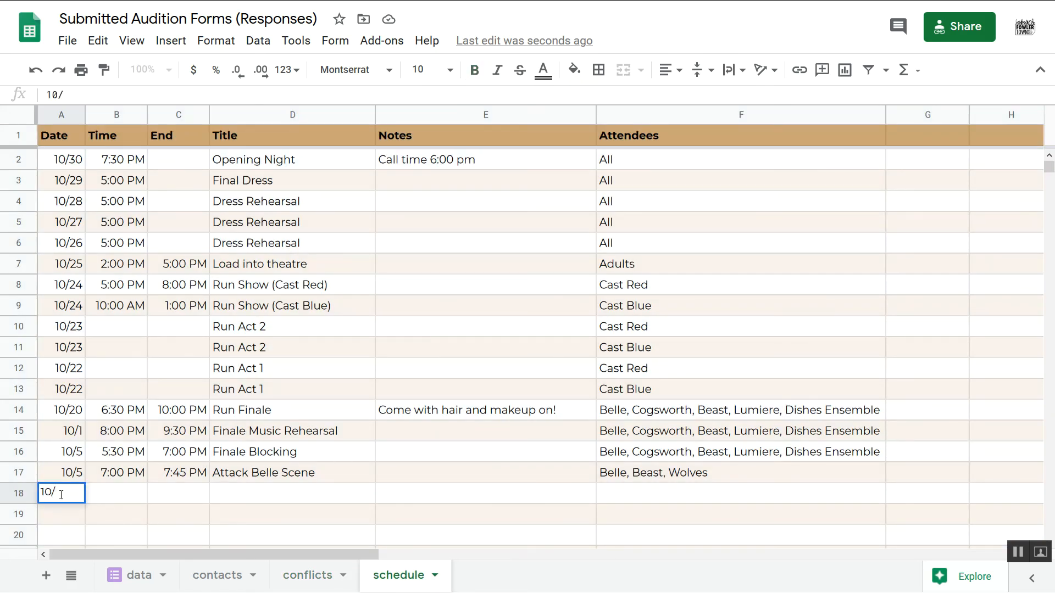
pyautogui.press('Tab')
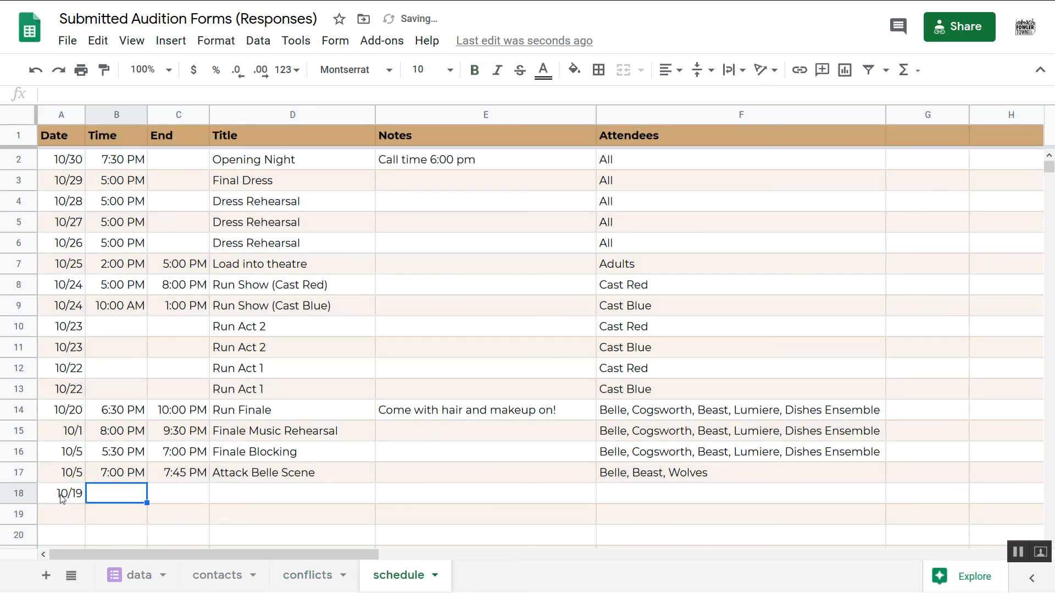
pyautogui.write('5:00 PM')
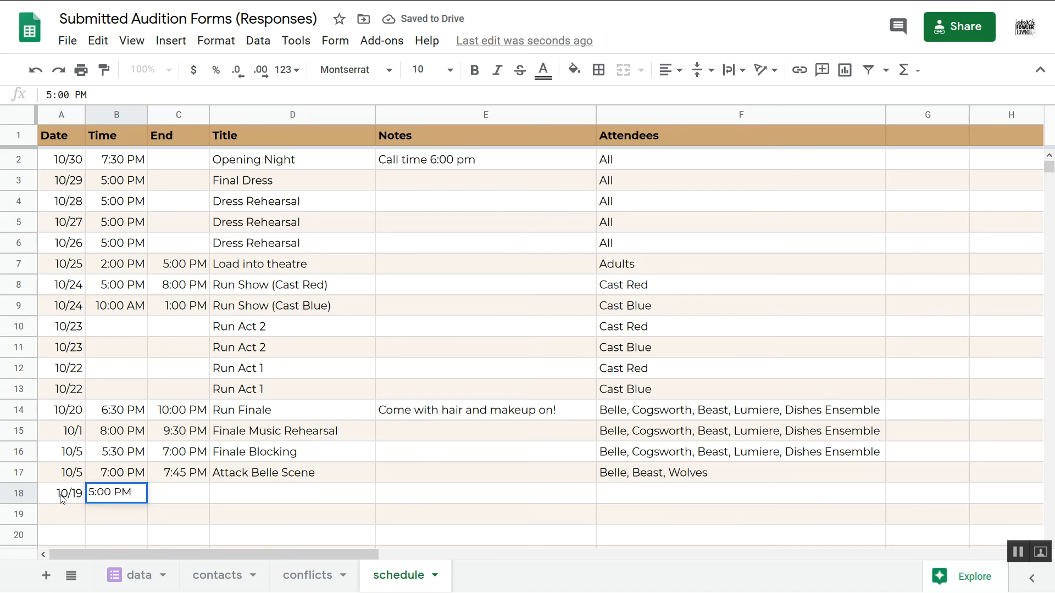
pyautogui.press('Tab')
pyautogui.write('5:30 PM')
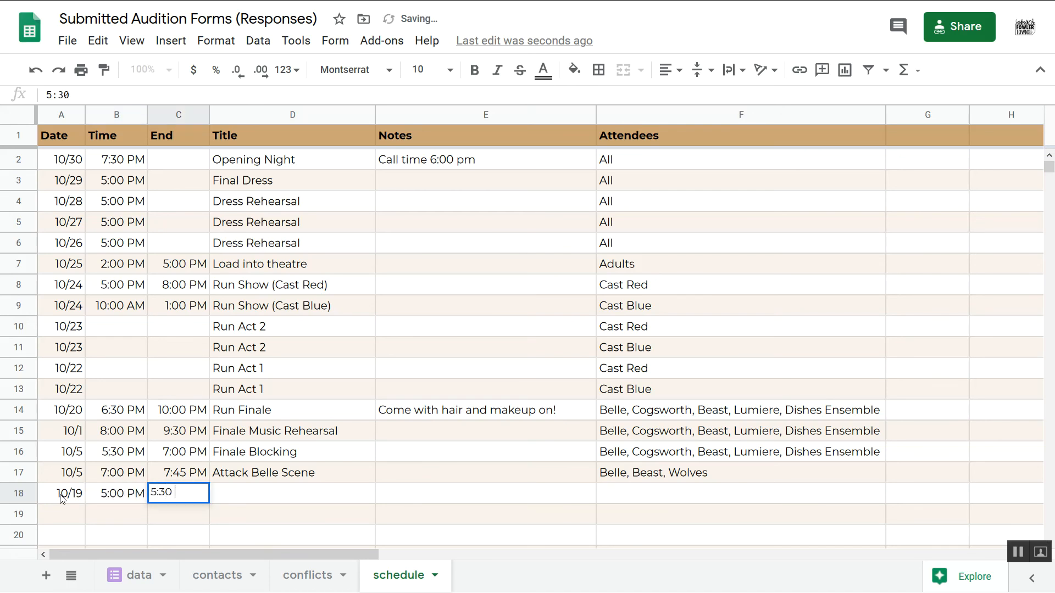
# Step: Title the new 10/19 entry Attack Belle Review and enter Belle Beast, Wolves as its attendees
pyautogui.press('Tab')
pyautogui.write('Attac')
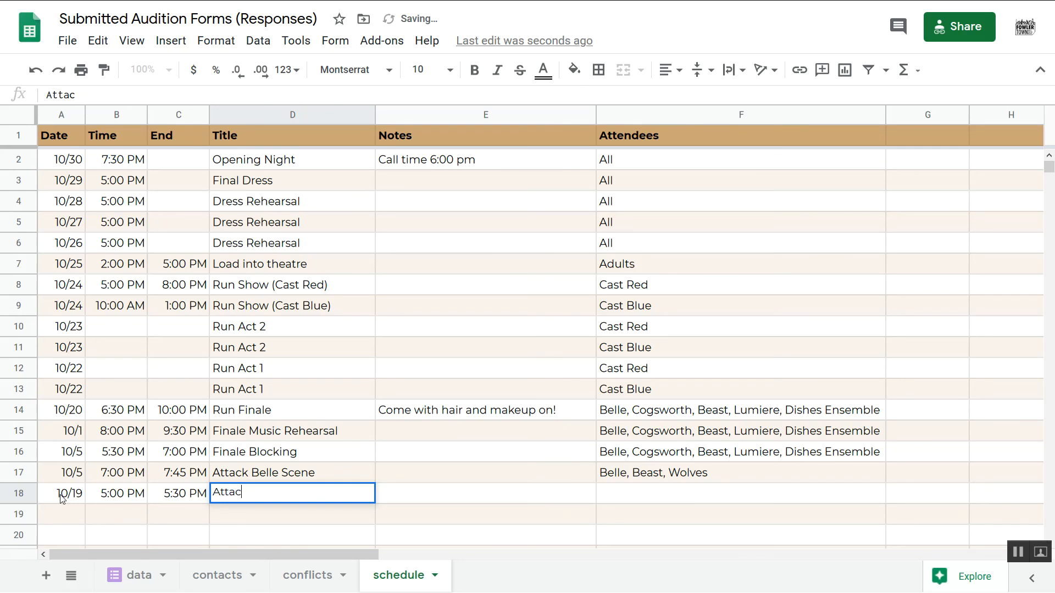
pyautogui.write('k Belle Review')
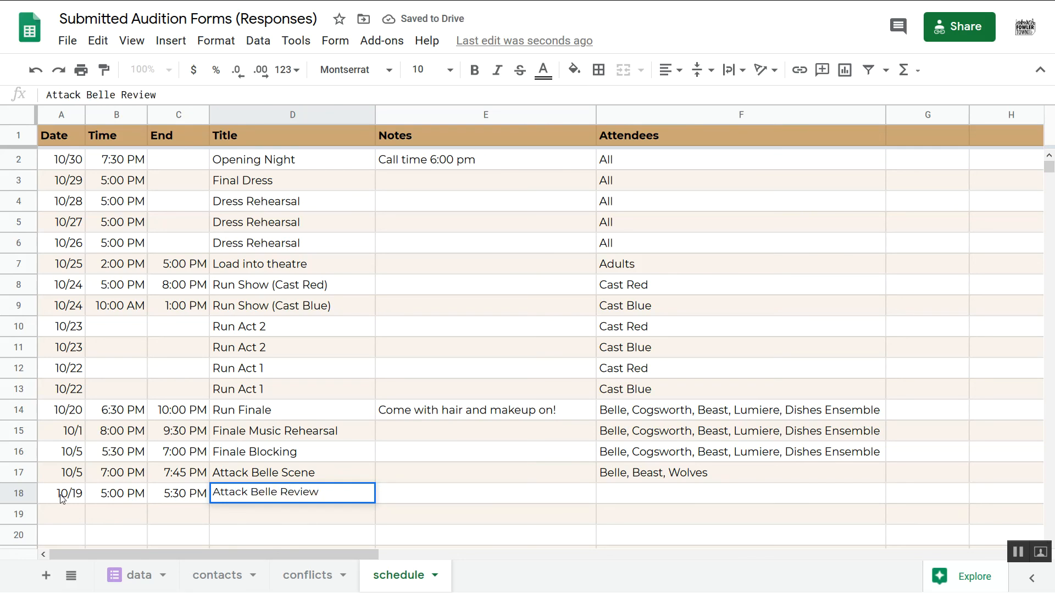
pyautogui.press('Tab')
pyautogui.press('Tab')
pyautogui.write('Belle Beast')
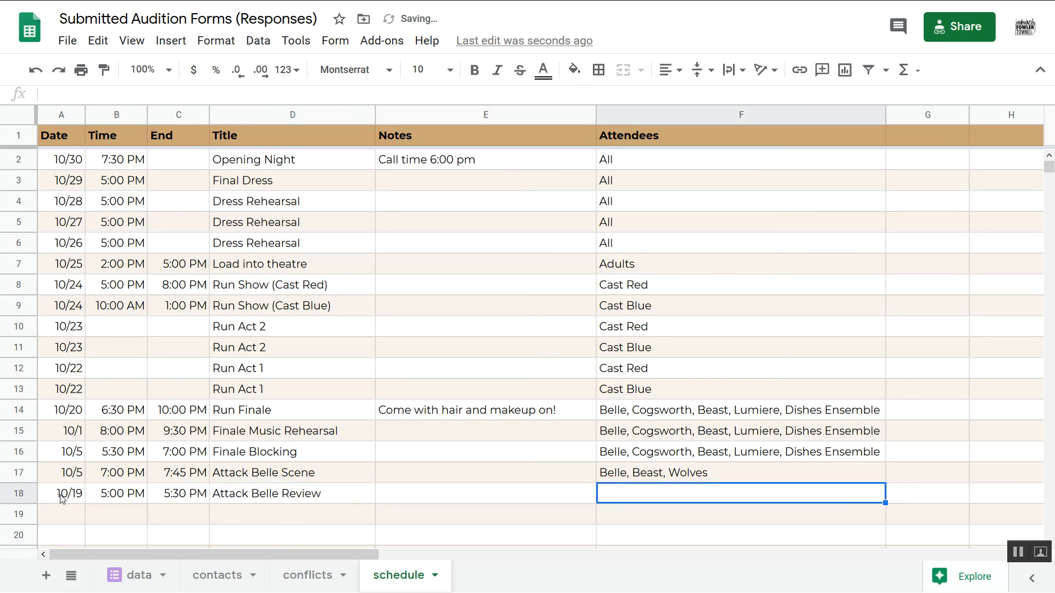
pyautogui.write(', Wolves')
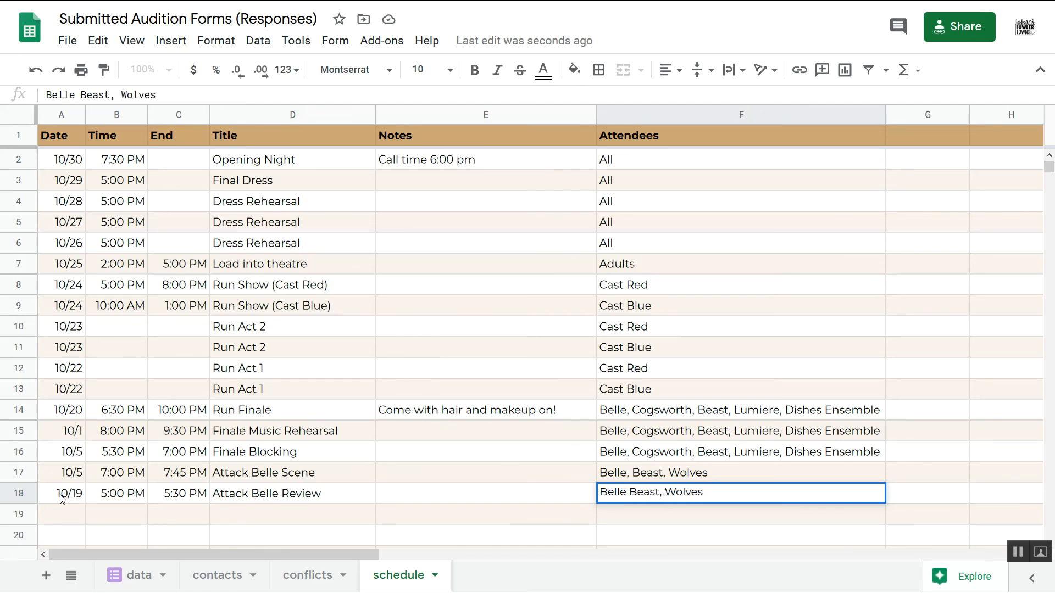
pyautogui.press('Return')
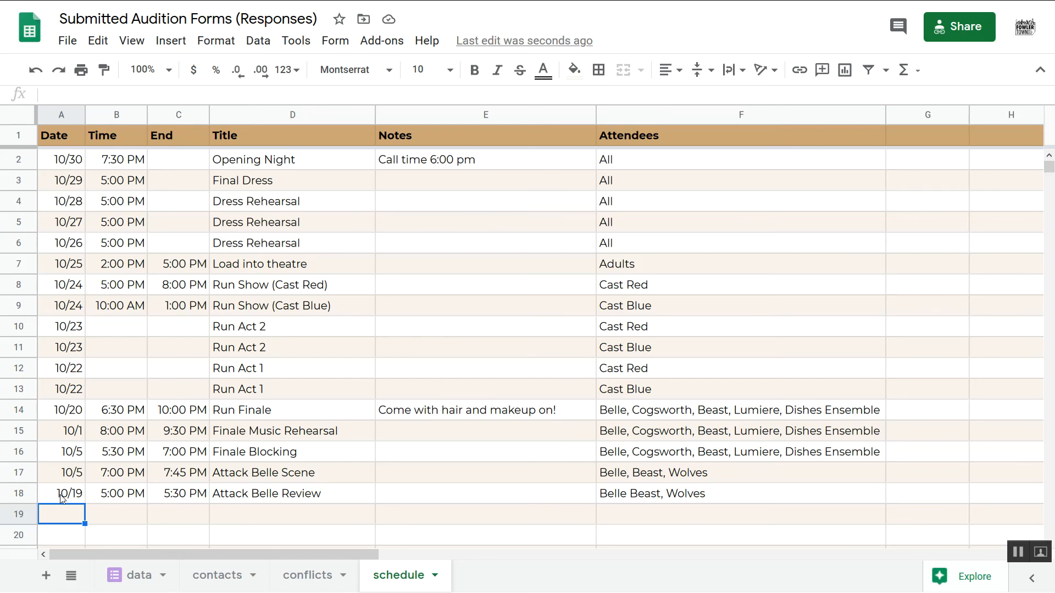
# Step: Go down the schedule's Date column from the Opening Night entry to the Attack Belle Review entry to examine the date order
pyautogui.click(69, 165)
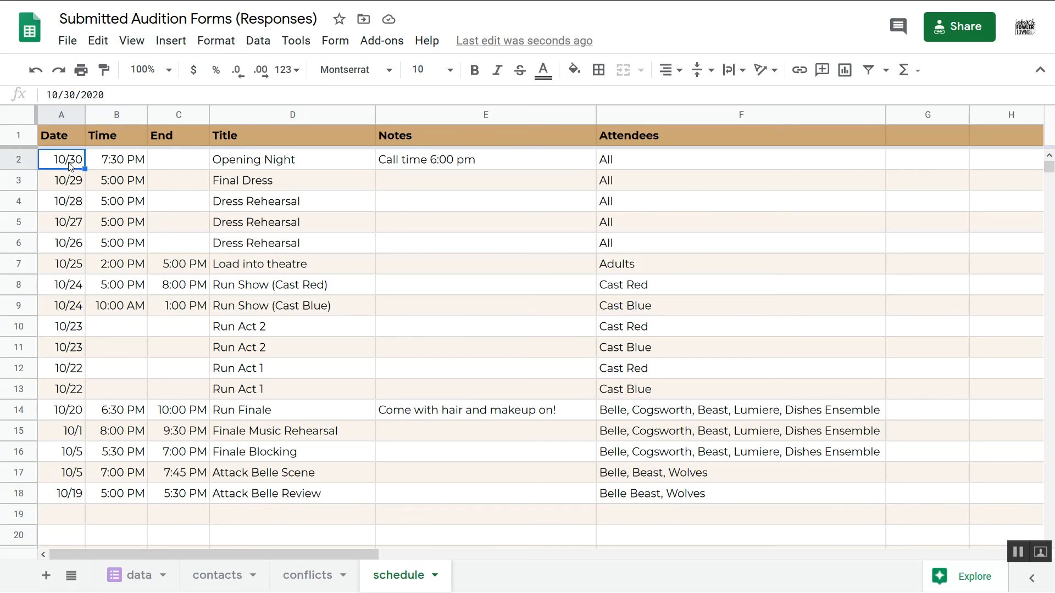
pyautogui.press('Down')
pyautogui.press('Down')
pyautogui.press('Down')
pyautogui.press('Down')
pyautogui.press('Down')
pyautogui.press('Down')
pyautogui.press('Down')
pyautogui.press('Down')
pyautogui.press('Down')
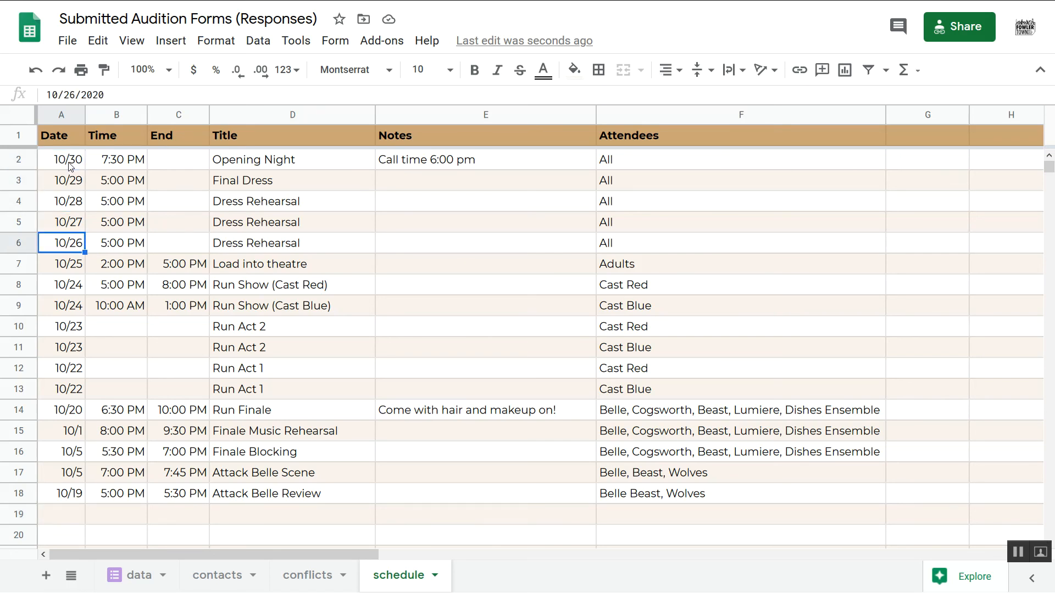
pyautogui.press('Down')
pyautogui.press('Down')
pyautogui.press('Down')
pyautogui.press('Down')
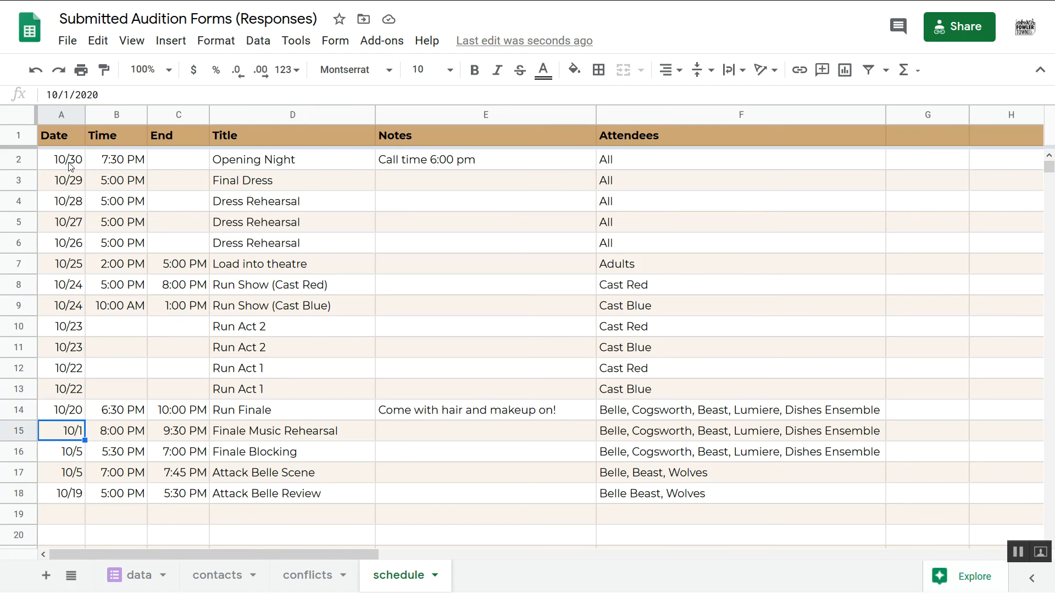
pyautogui.press('Down')
pyautogui.press('Down')
pyautogui.press('Down')
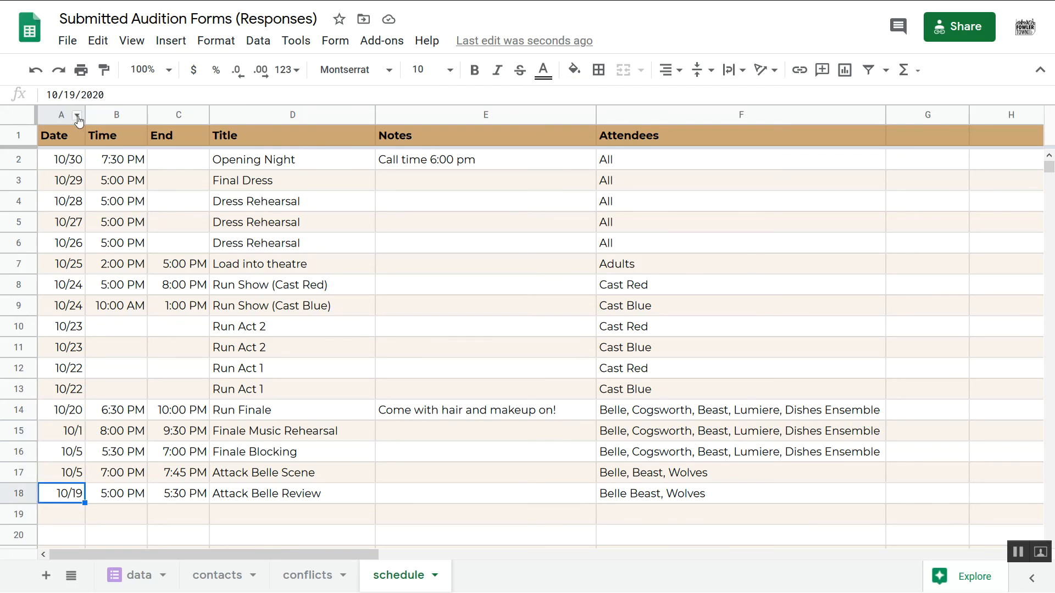
# Step: Try sorting the schedule sheet A → Z by the Date column and check its first and last entries
pyautogui.click(61, 141)
pyautogui.moveTo(78, 118)
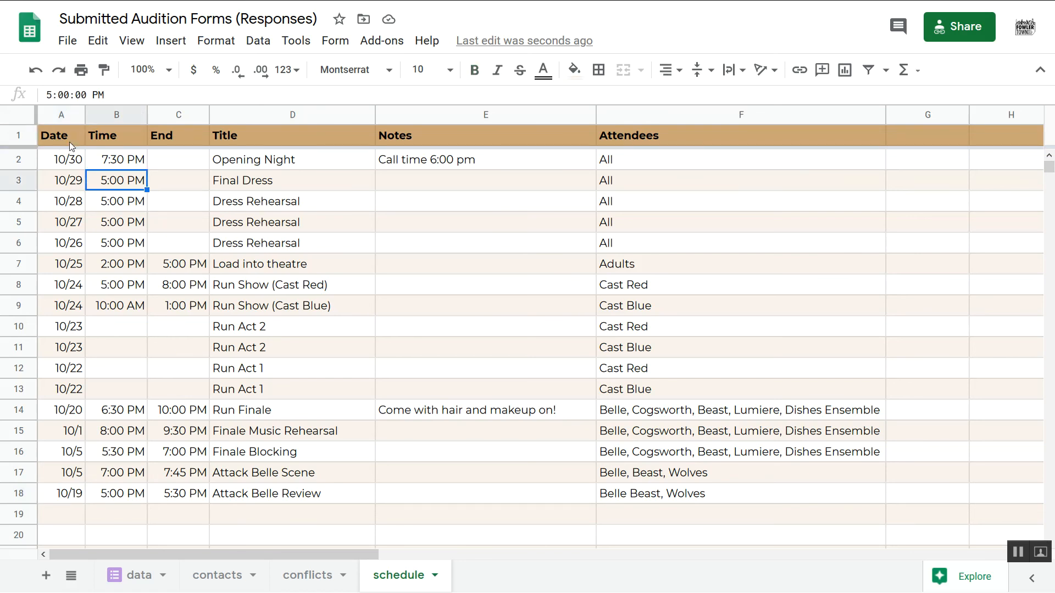
pyautogui.rightClick(65, 122)
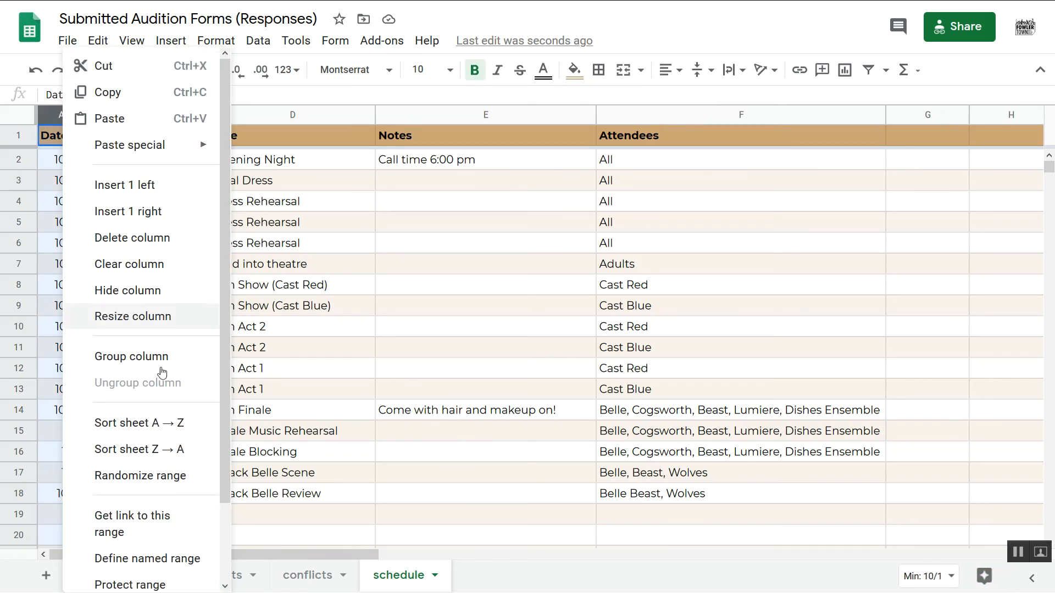
pyautogui.click(317, 307)
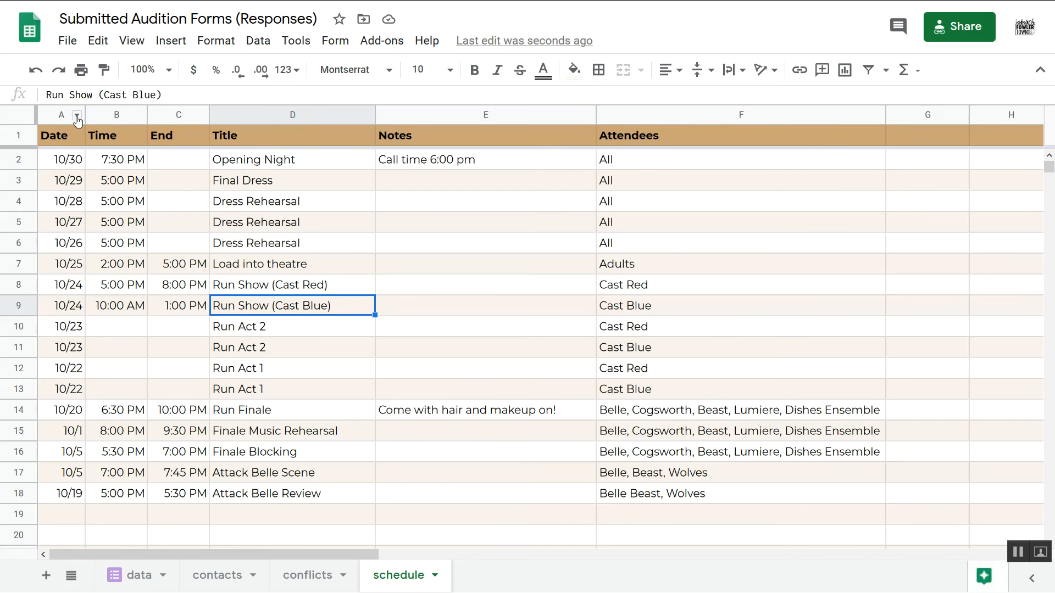
pyautogui.click(77, 117)
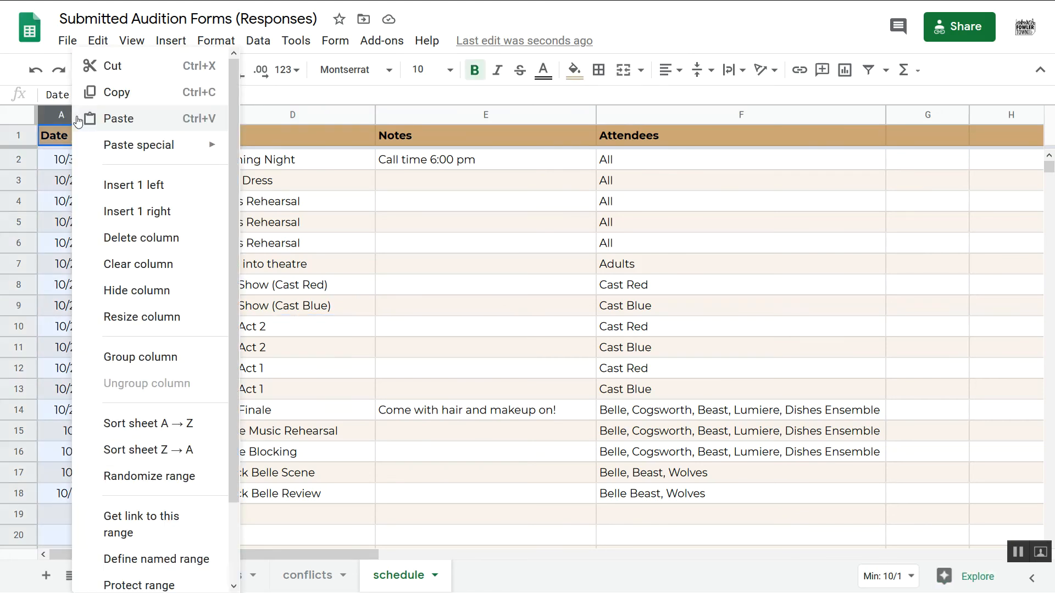
pyautogui.click(156, 434)
pyautogui.click(72, 160)
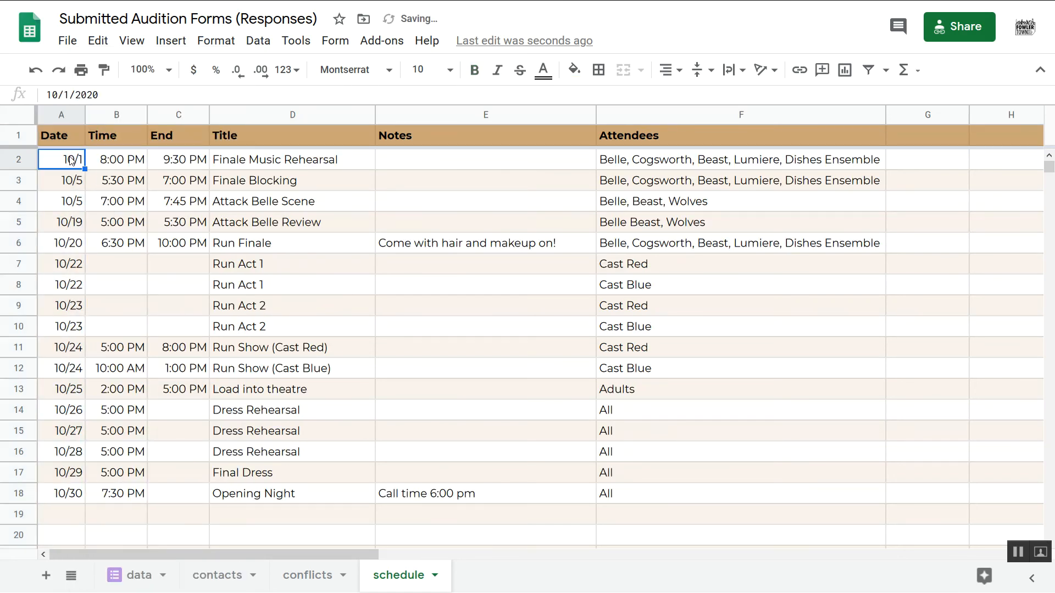
pyautogui.click(75, 496)
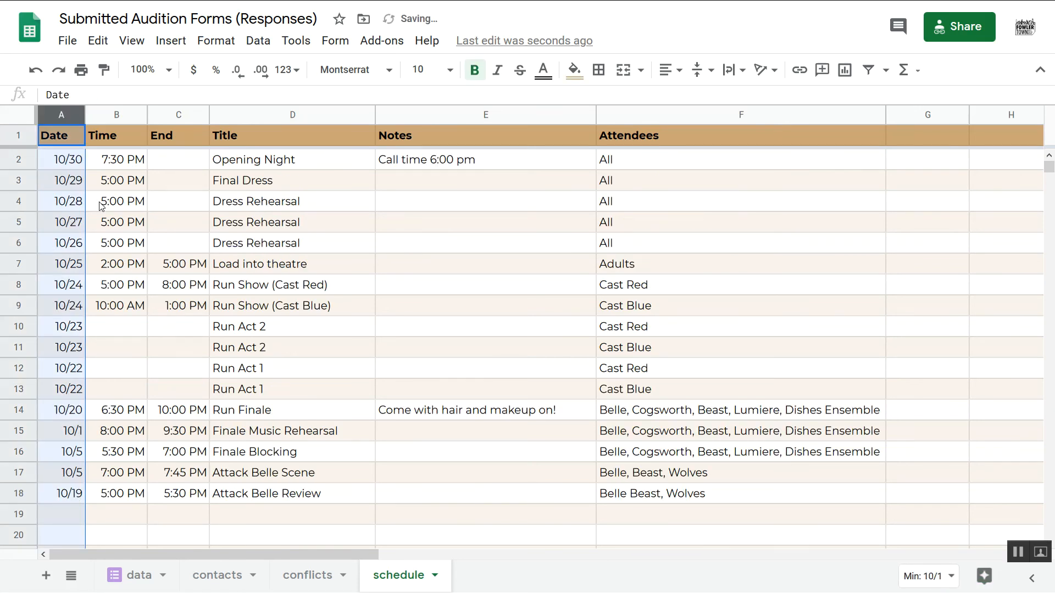
# Step: Try the A → Z date sort with the header row unfrozen, and restore the original order and the frozen header row
pyautogui.click(113, 201)
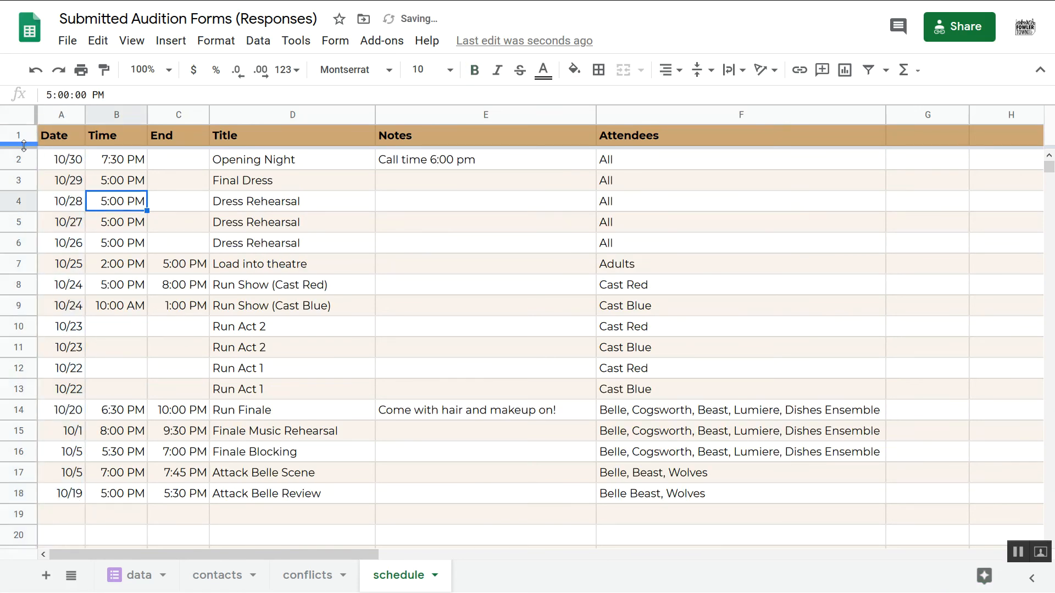
pyautogui.moveTo(34, 149); pyautogui.dragTo(25, 123)
pyautogui.rightClick(69, 121)
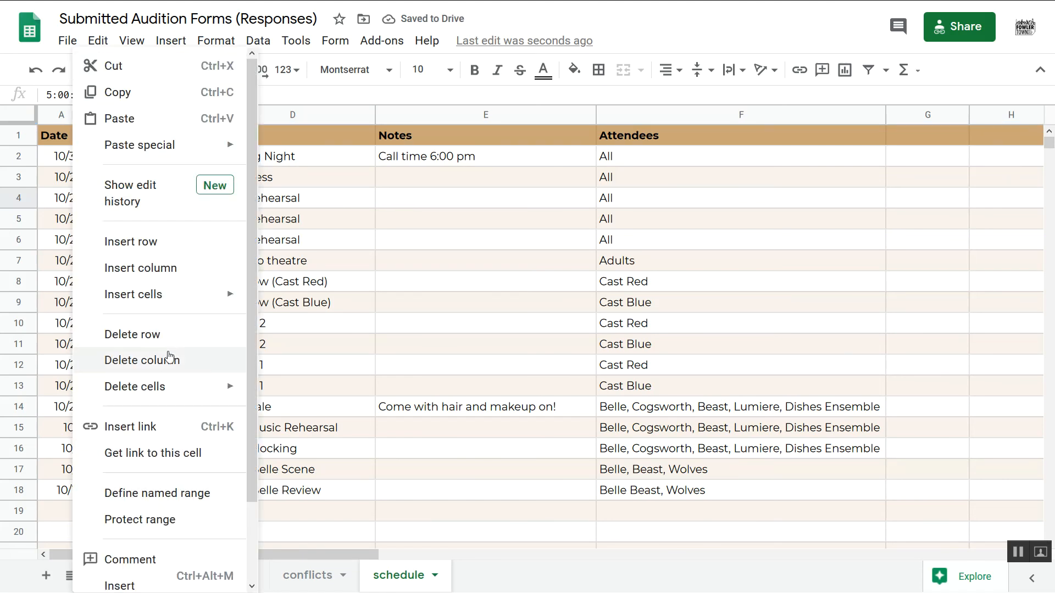
pyautogui.scroll(-3, 164, 315)
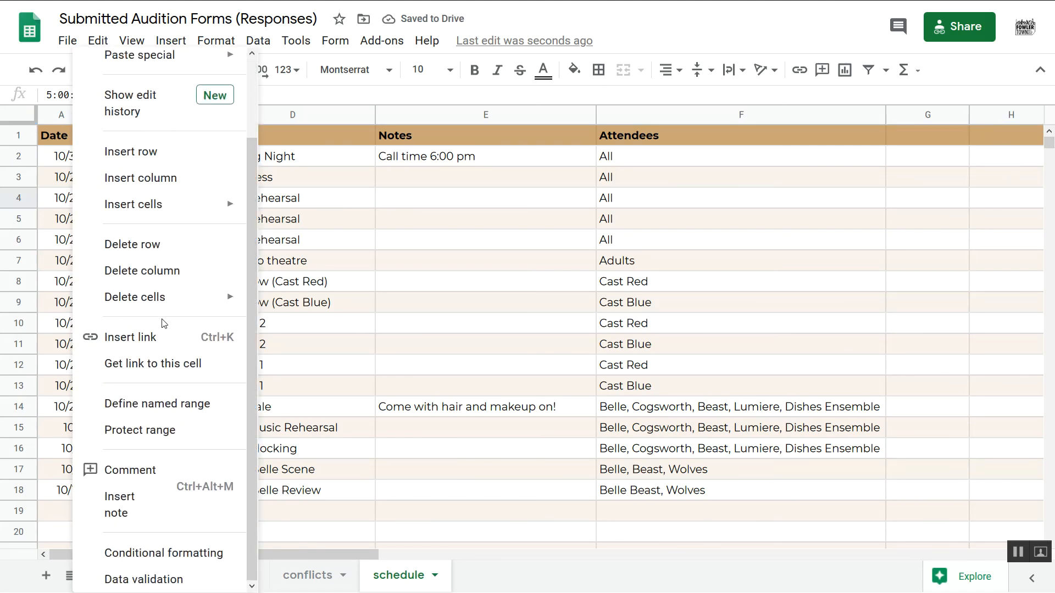
pyautogui.click(323, 341)
pyautogui.rightClick(61, 115)
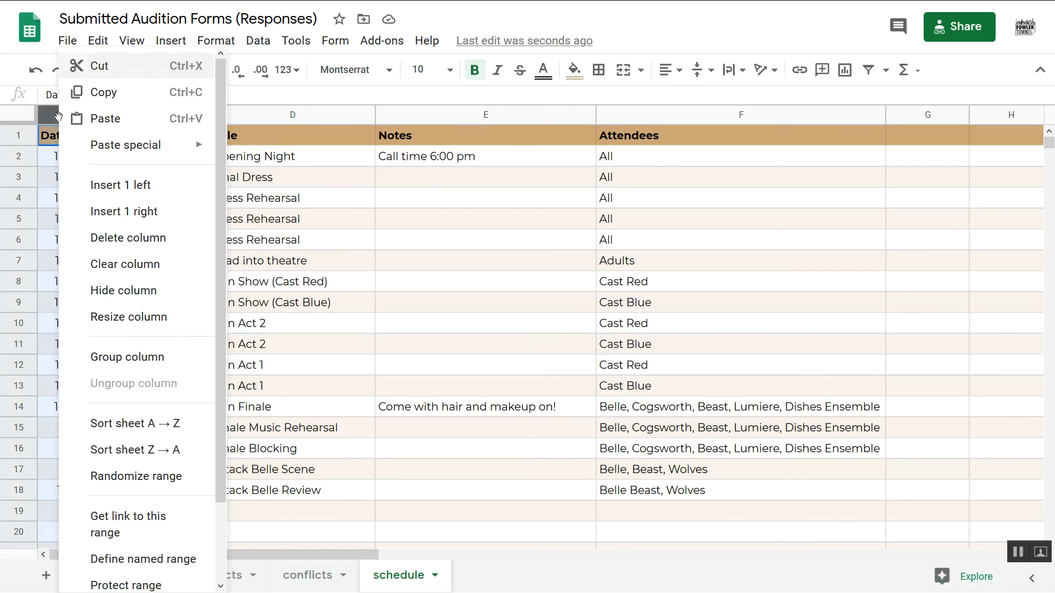
pyautogui.click(150, 423)
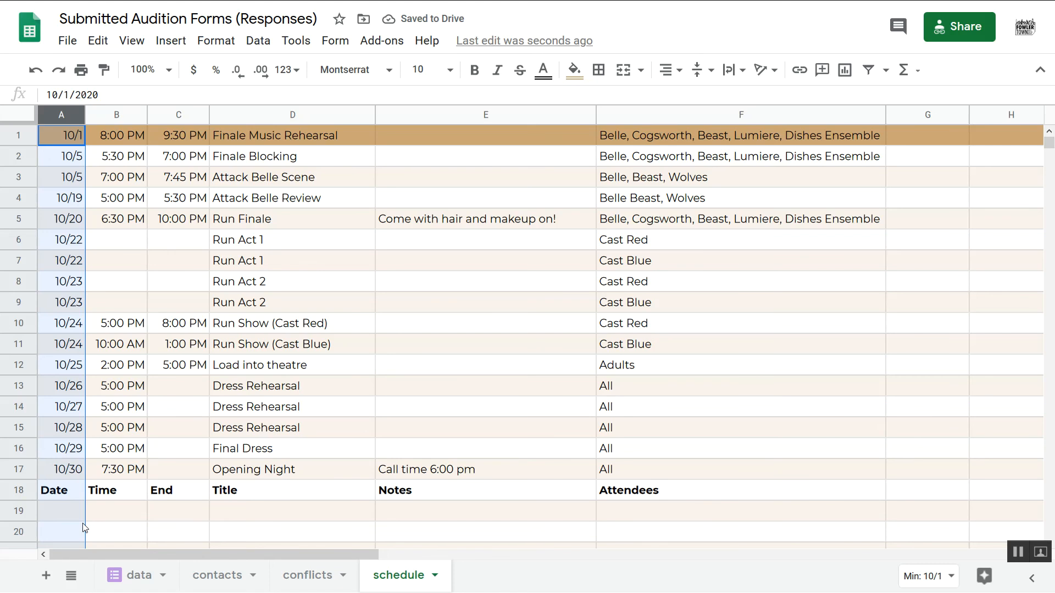
pyautogui.hotkey('ctrl', 'z')
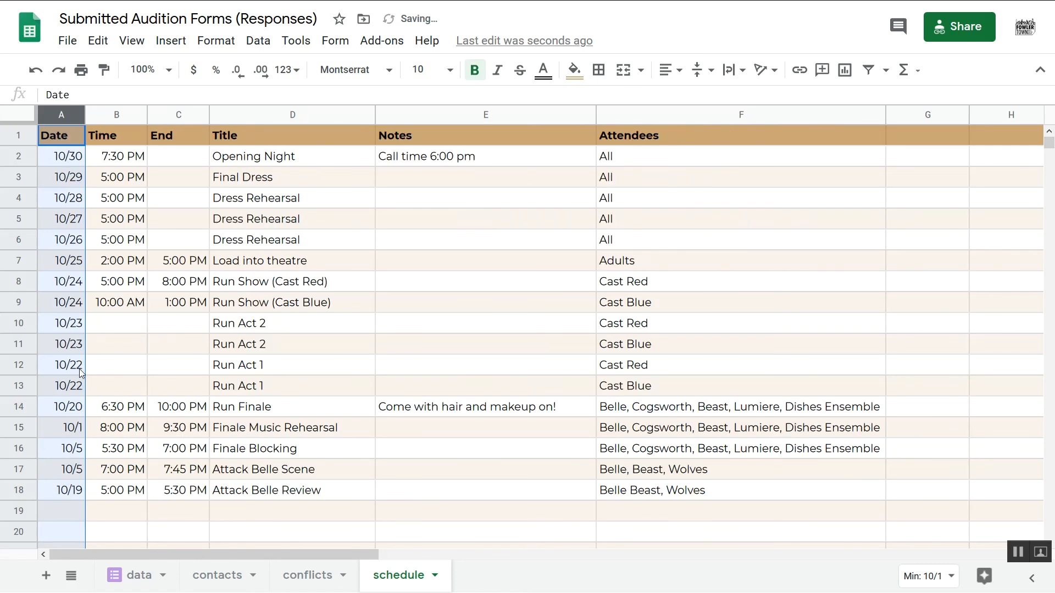
pyautogui.moveTo(20, 122); pyautogui.dragTo(20, 144)
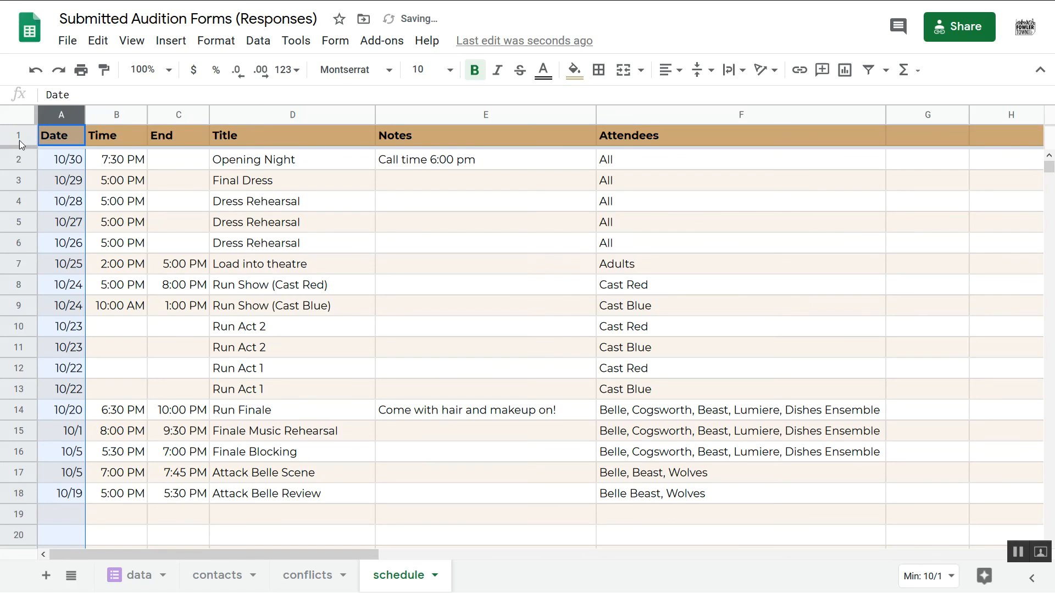
# Step: Sort the schedule sheet A → Z by the Date column with the header row frozen
pyautogui.rightClick(58, 113)
pyautogui.click(117, 423)
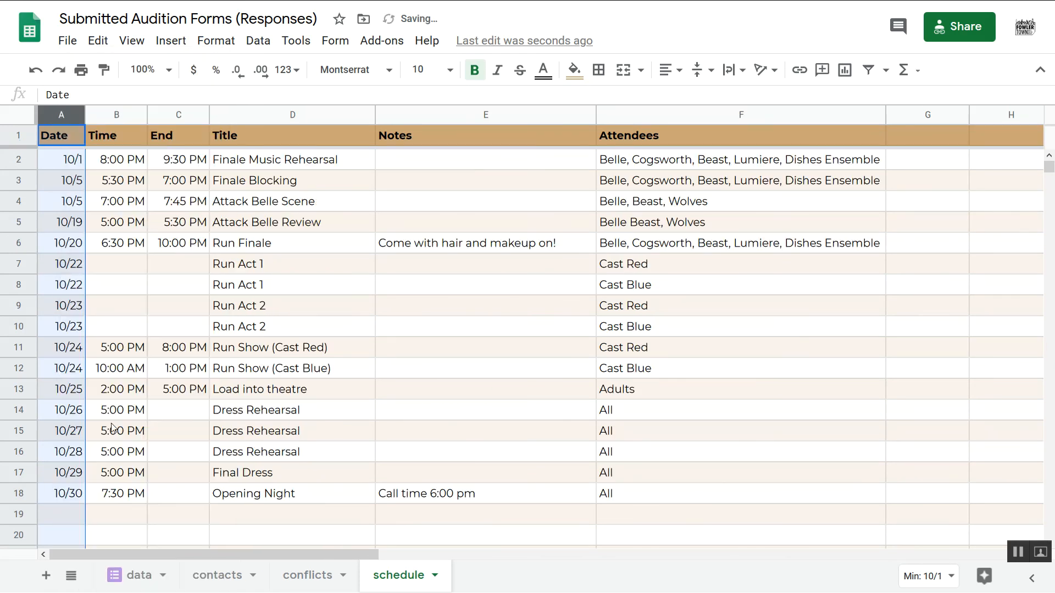
pyautogui.click(117, 264)
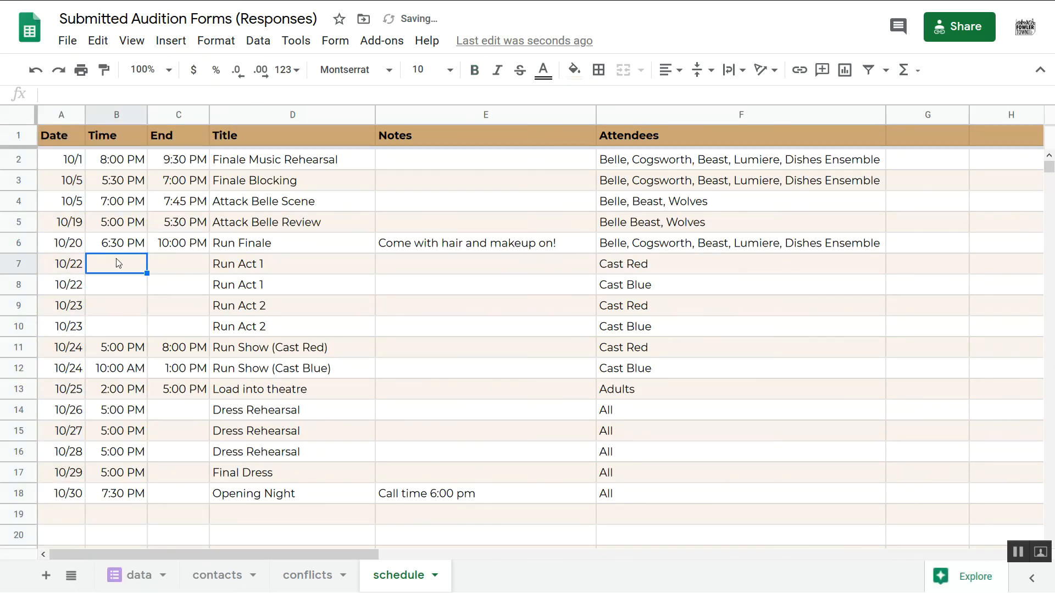
pyautogui.click(88, 352)
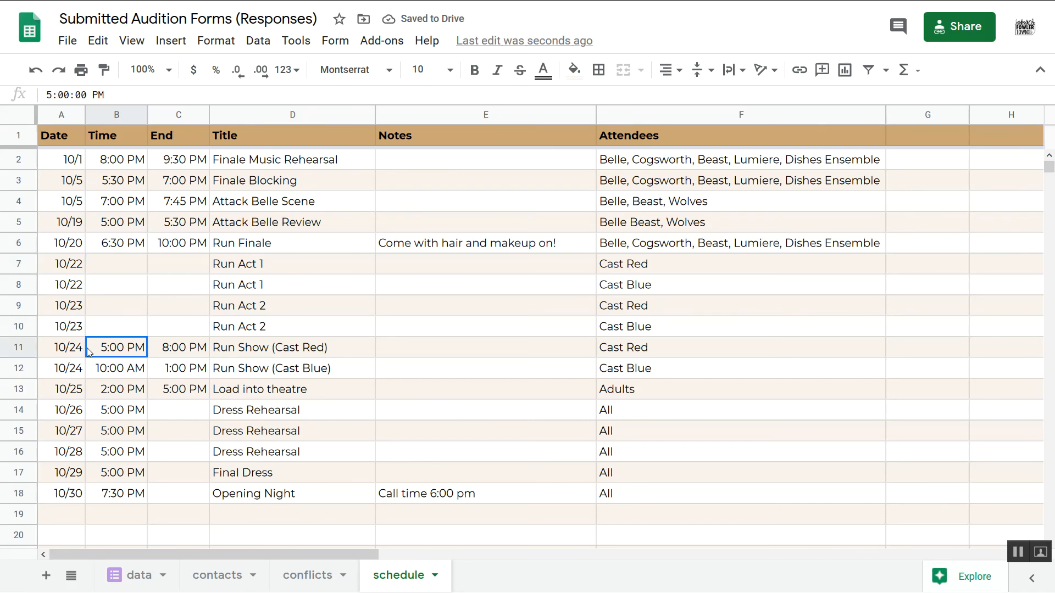
pyautogui.click(60, 524)
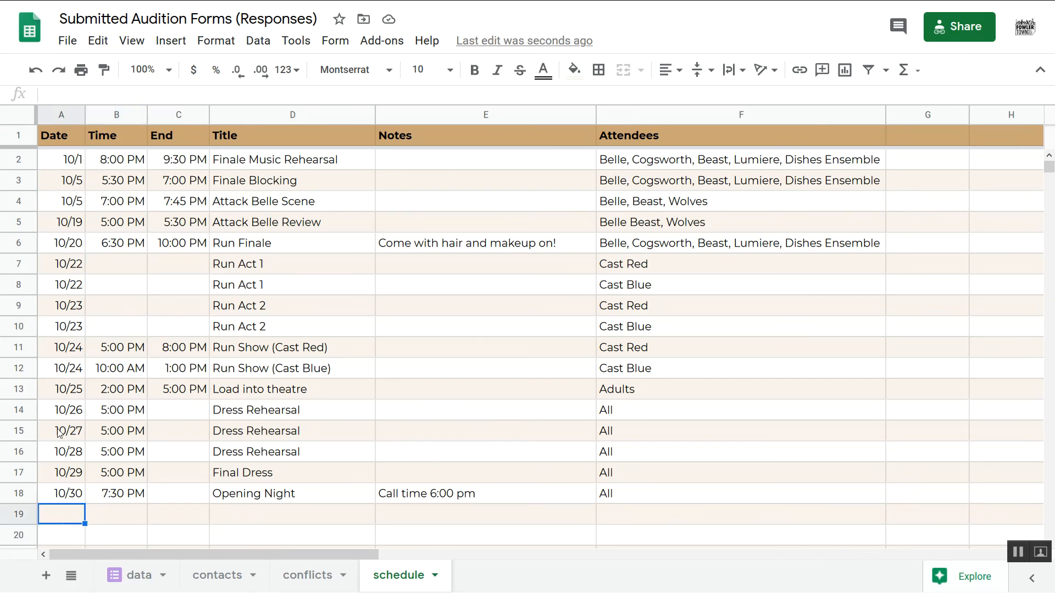
# Step: Insert an empty row below the 10/1 Finale Music Rehearsal entry and undo the insertion
pyautogui.rightClick(18, 159)
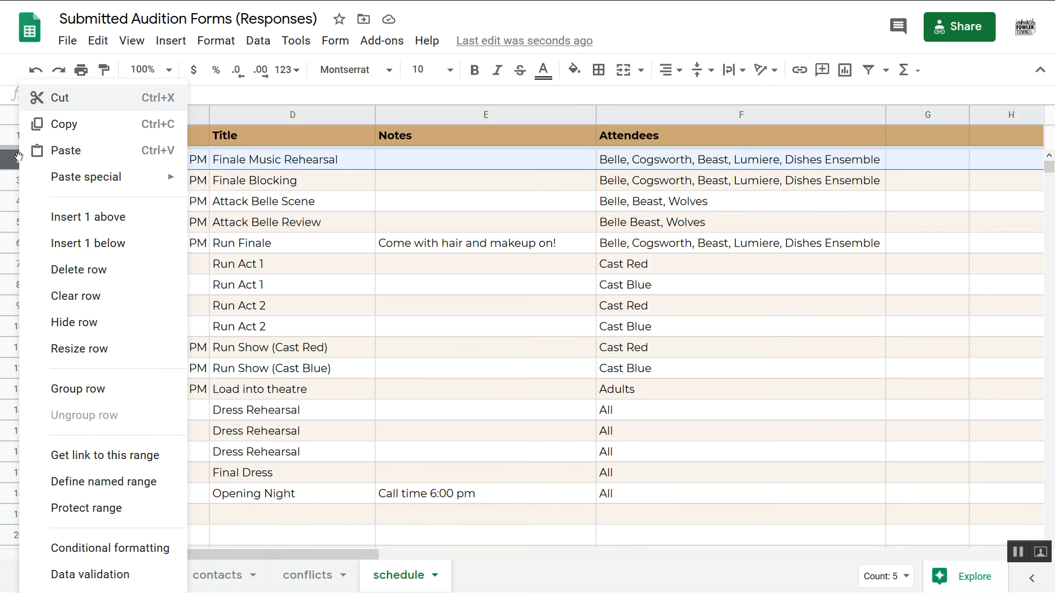
pyautogui.click(106, 248)
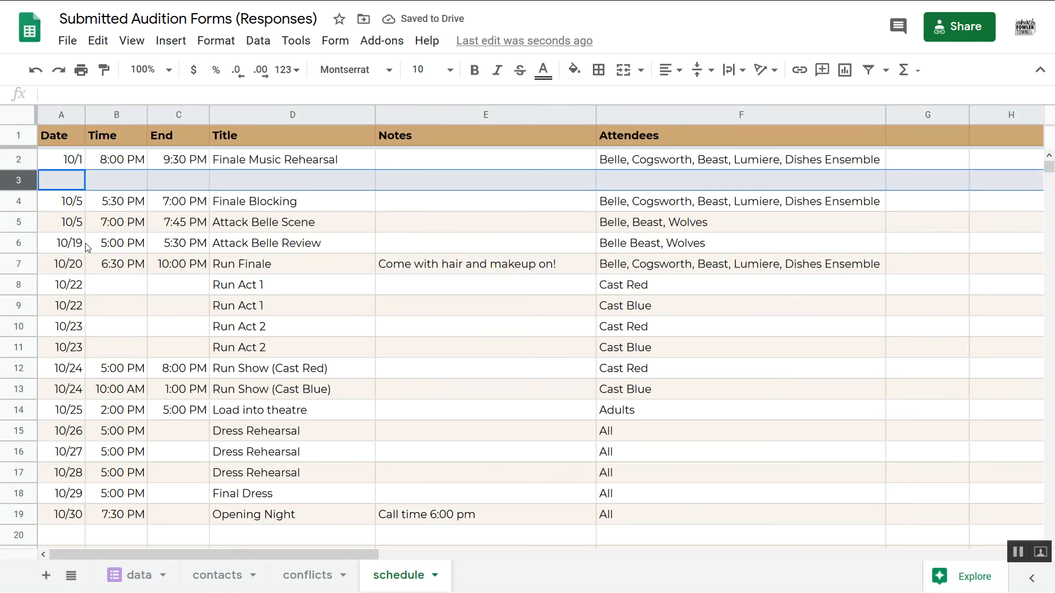
pyautogui.hotkey('ctrl', 'z')
pyautogui.click(72, 515)
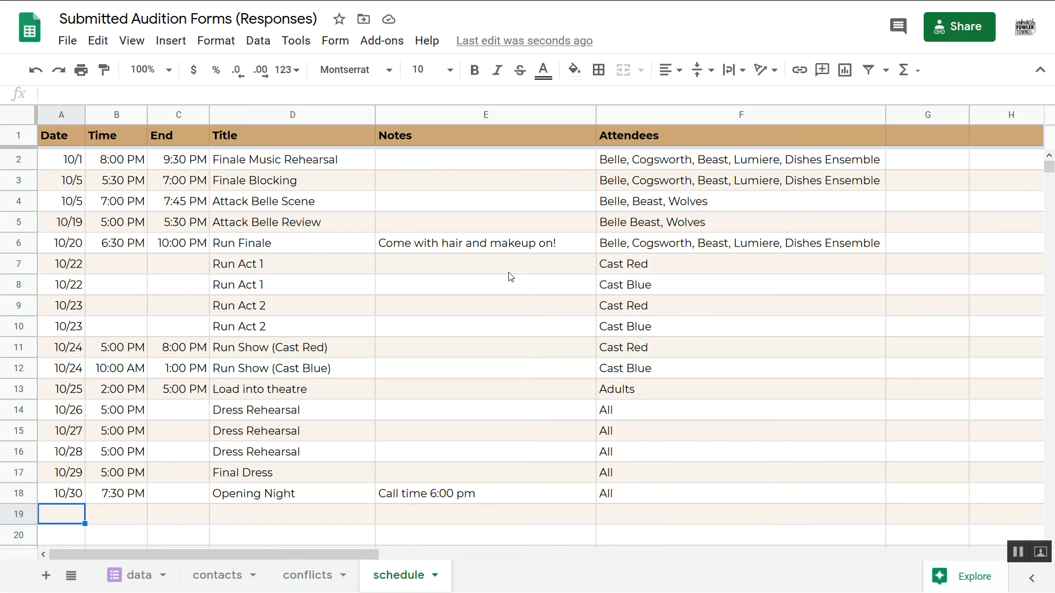
# Step: Return to the conflicts sheet to look over the cast's October conflicts
pyautogui.click(307, 576)
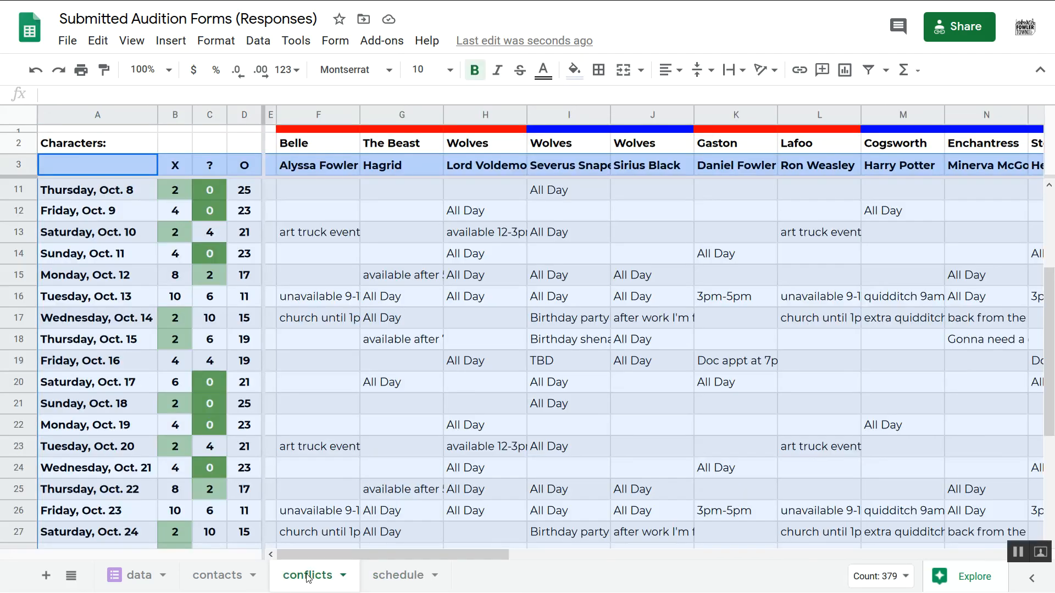
pyautogui.click(370, 257)
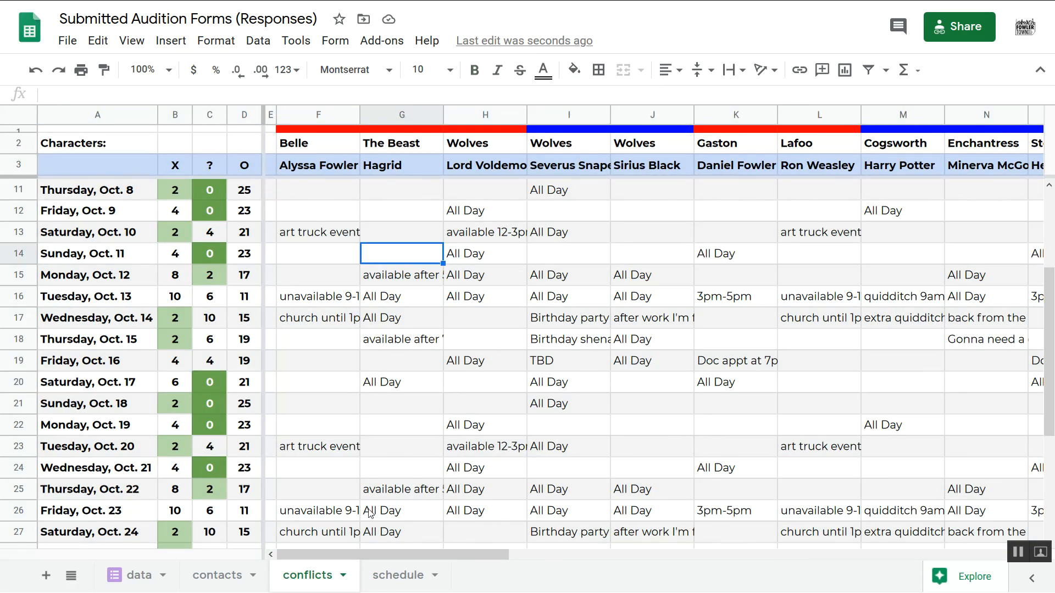